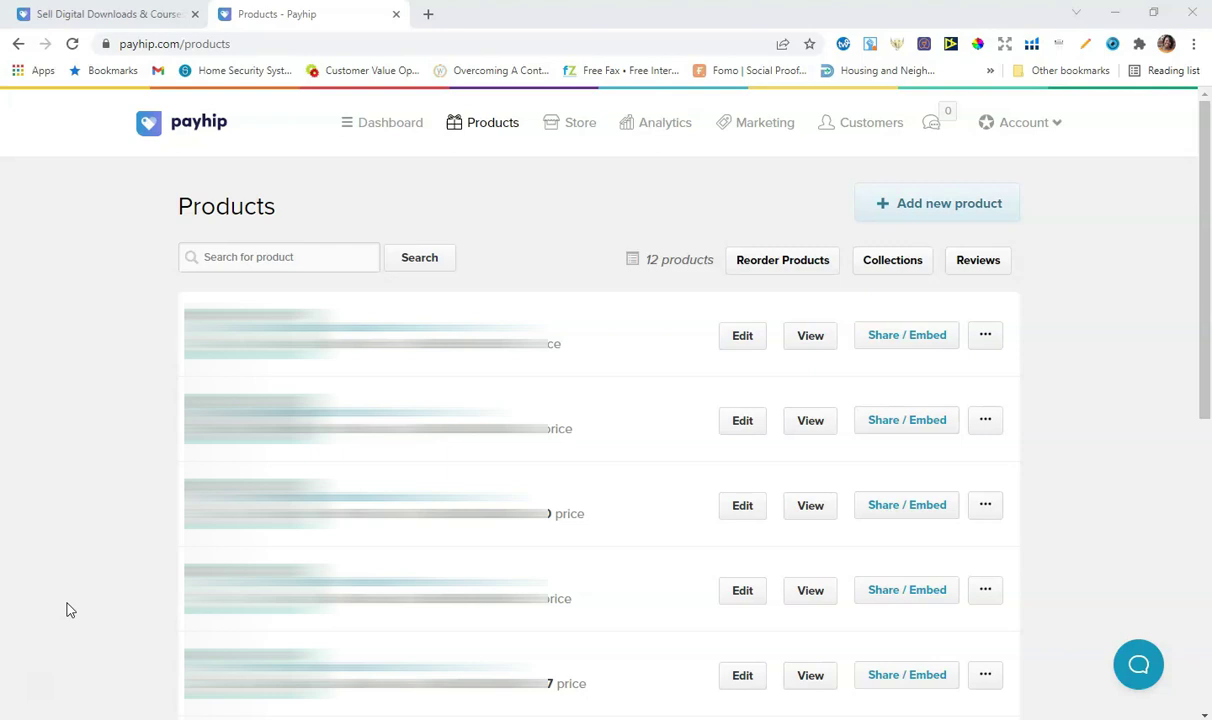
# Step: Add a new course product titled "How to Sell a Coloring Book with Payhip"
pyautogui.click(941, 203)
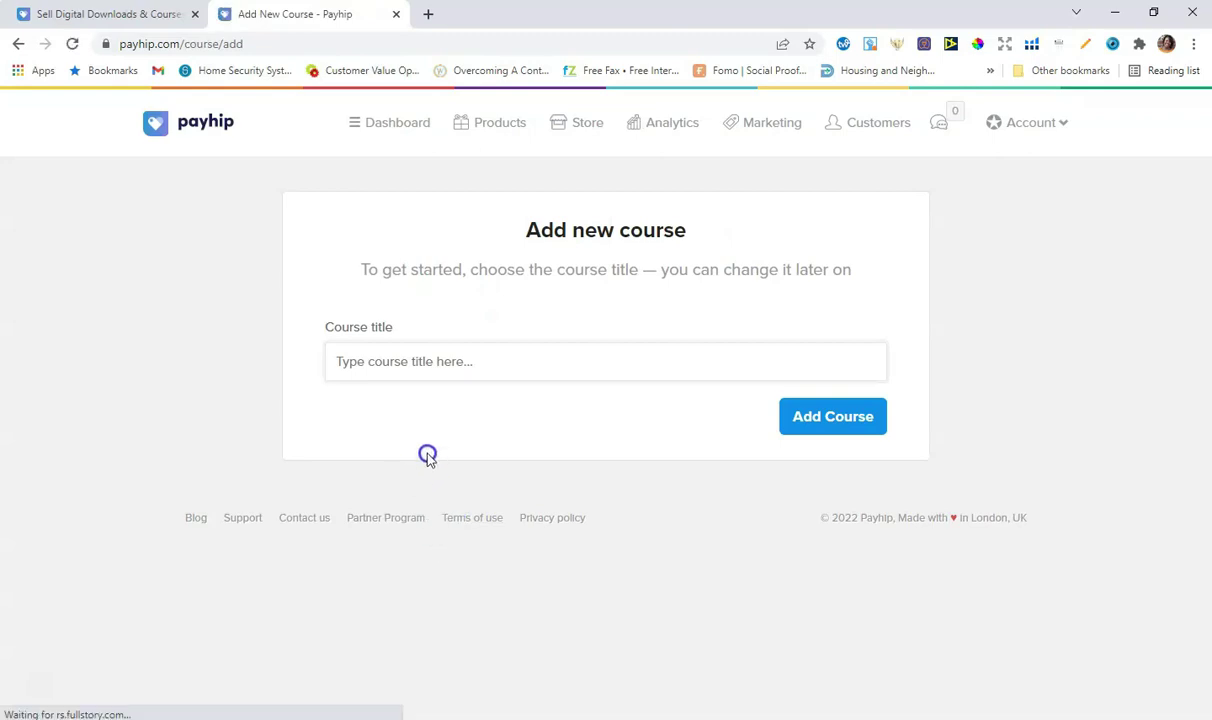
pyautogui.click(414, 361)
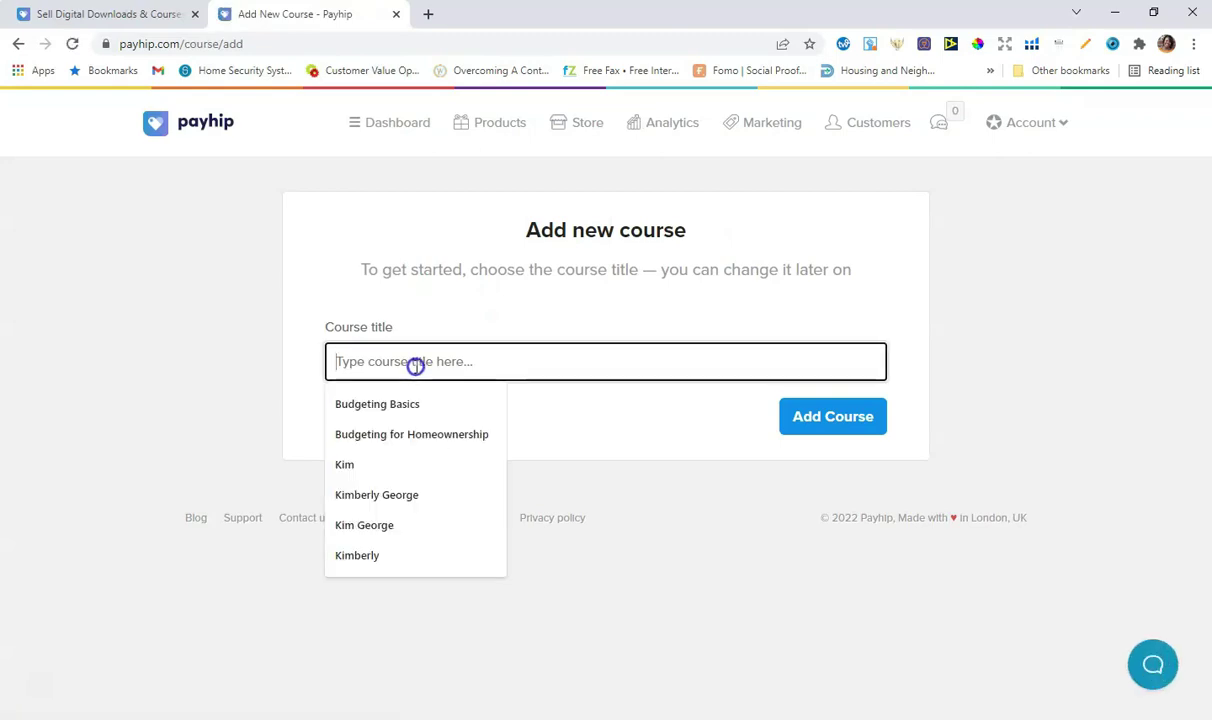
pyautogui.click(224, 374)
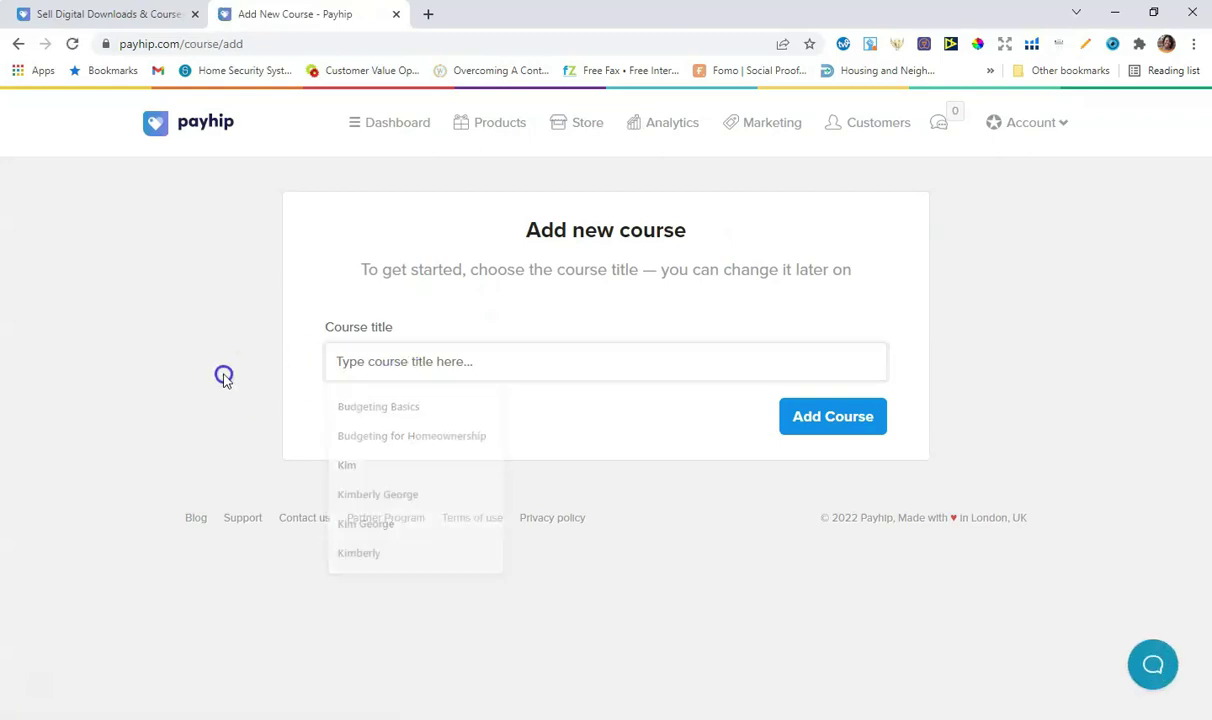
pyautogui.click(450, 365)
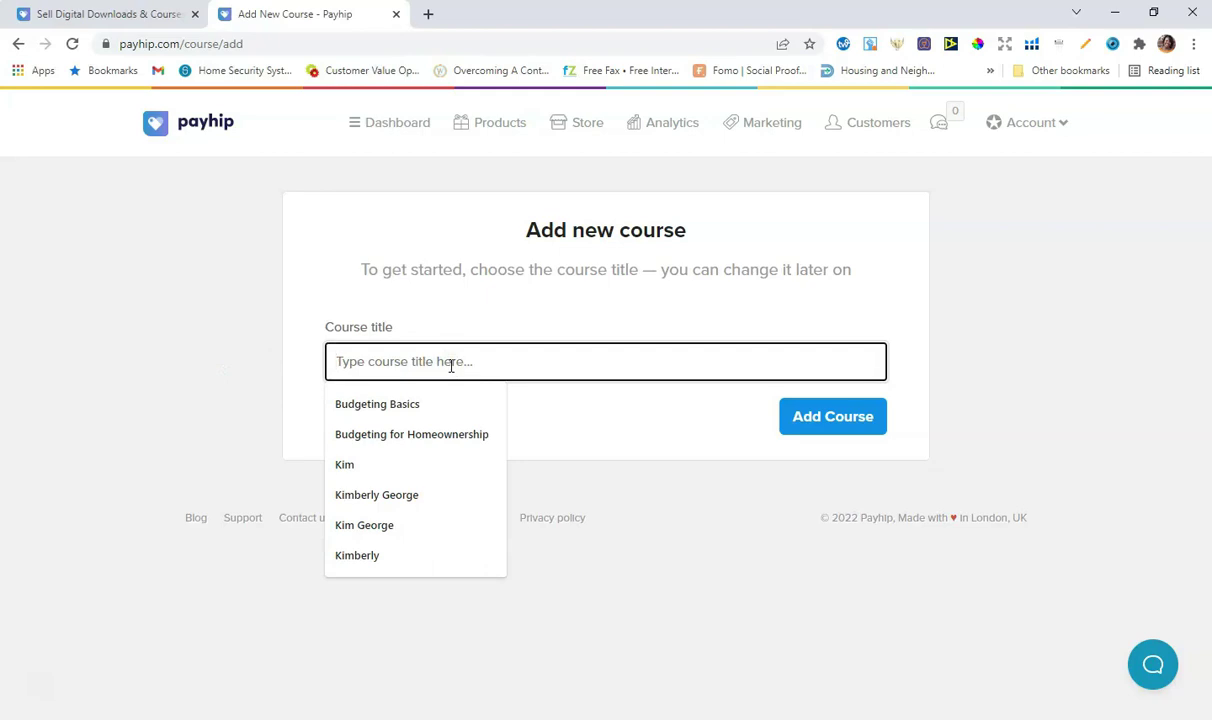
pyautogui.write('The Ba')
pyautogui.press('BackSpace')
pyautogui.press('BackSpace')
pyautogui.press('BackSpace')
pyautogui.press('BackSpace')
pyautogui.press('BackSpace')
pyautogui.press('BackSpace')
pyautogui.write('How to ')
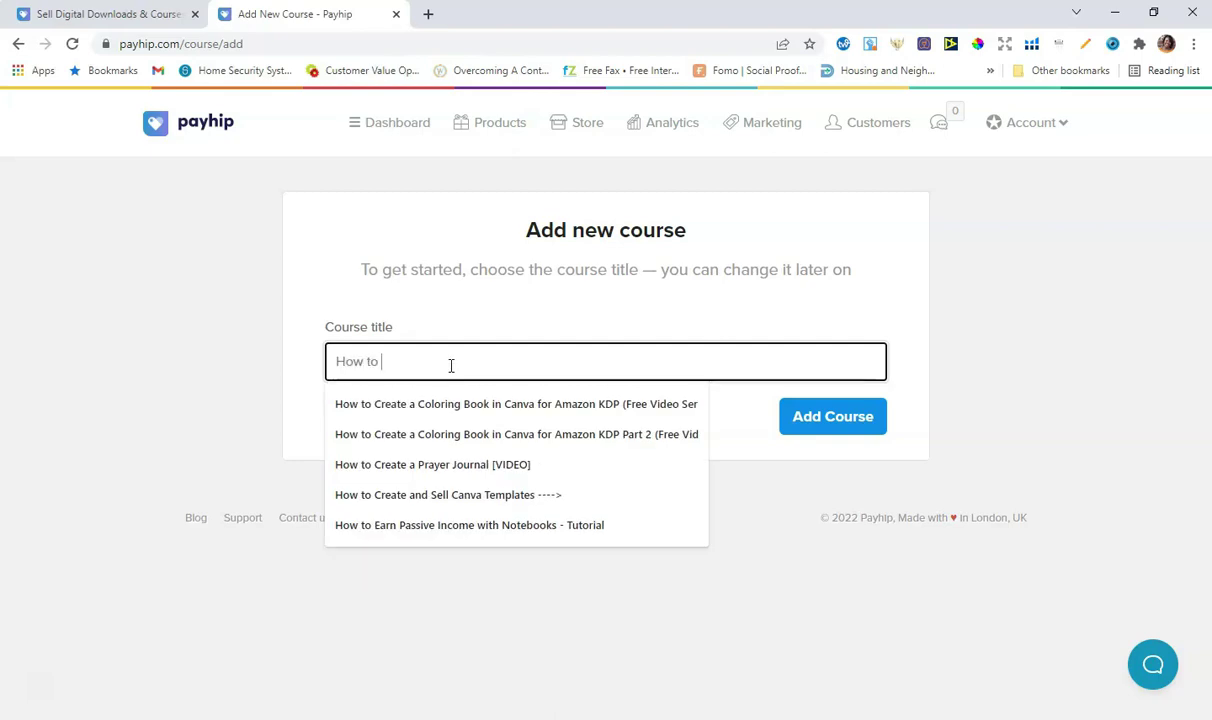
pyautogui.write('Sell a Coloring Book with Payhip')
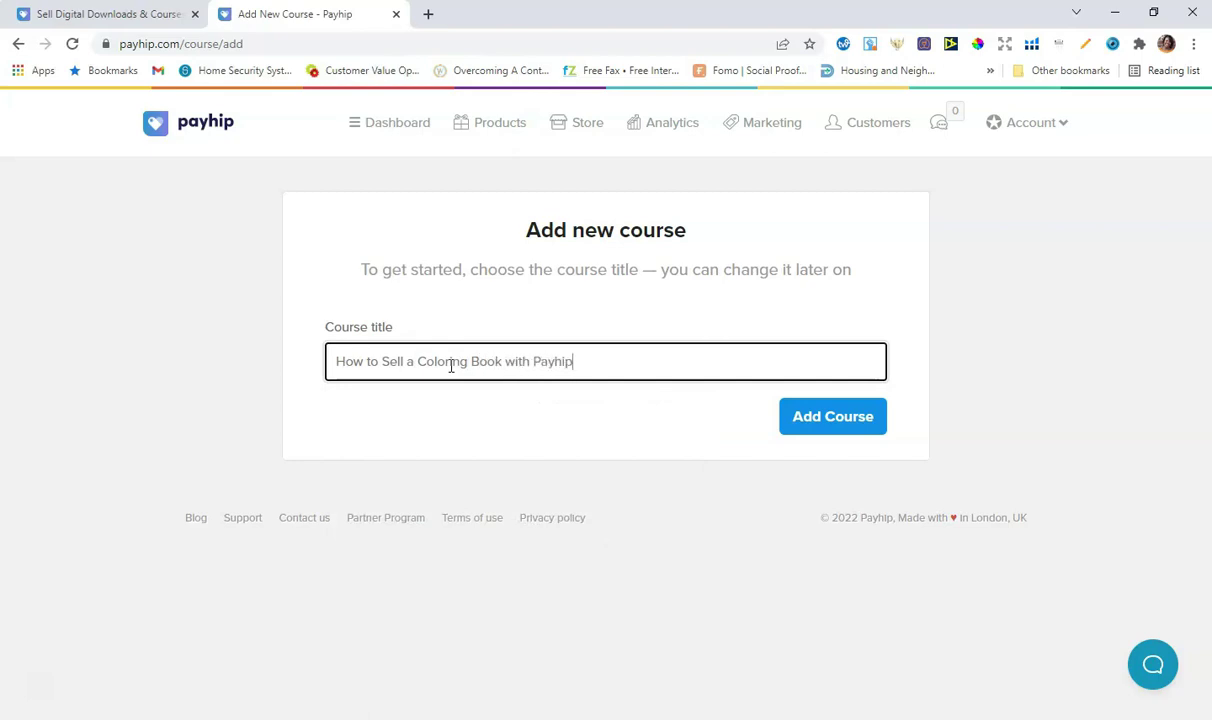
pyautogui.click(852, 424)
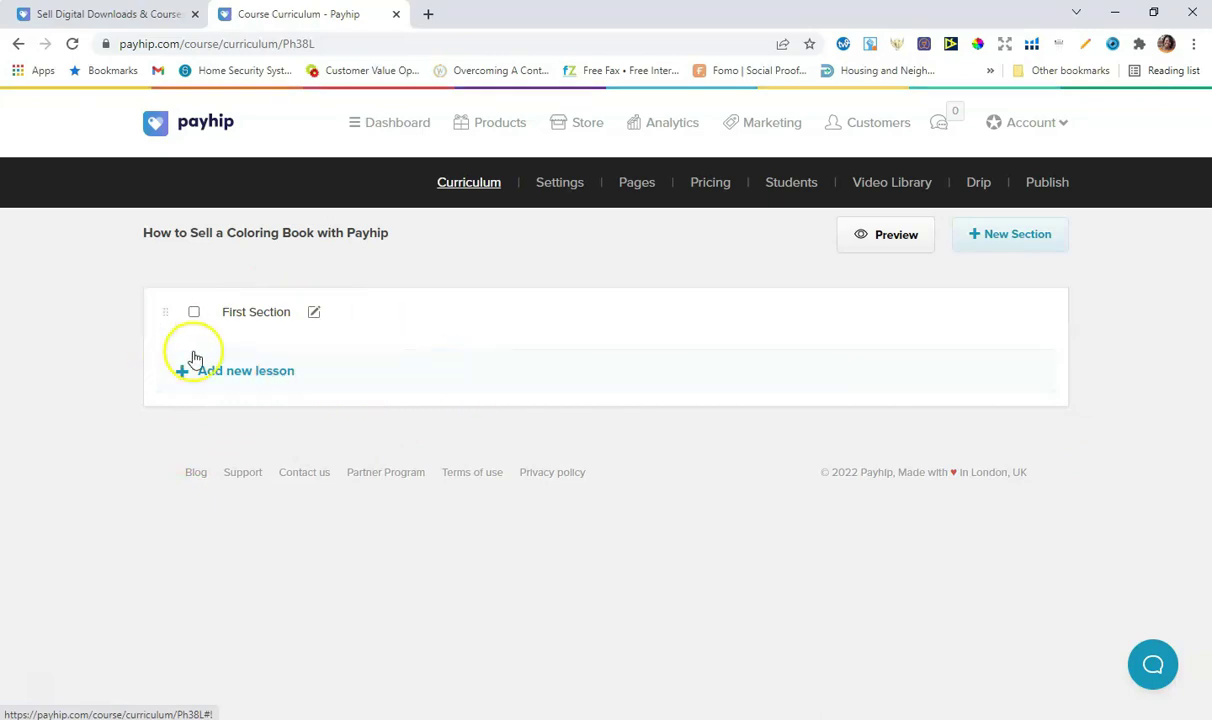
# Step: Rename the course's first section as "Module 1: Getting Started with Payhip"
pyautogui.click(312, 316)
pyautogui.moveTo(360, 311); pyautogui.dragTo(187, 320)
pyautogui.click(187, 320)
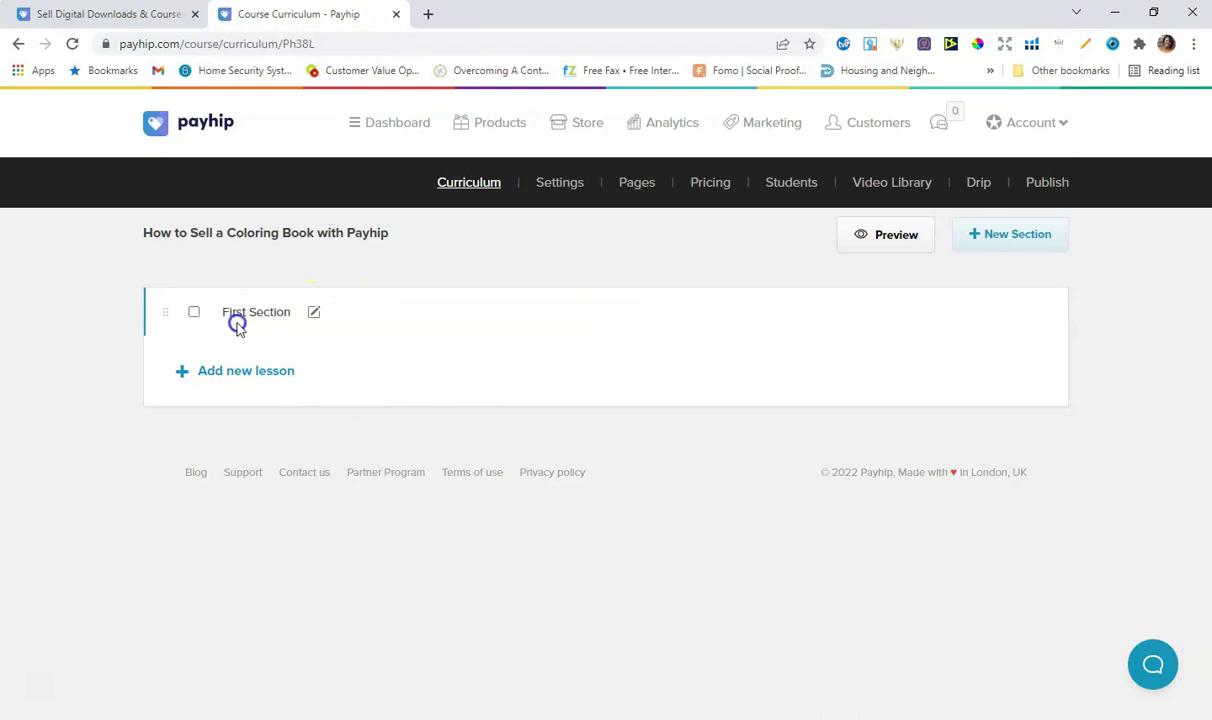
pyautogui.click(313, 312)
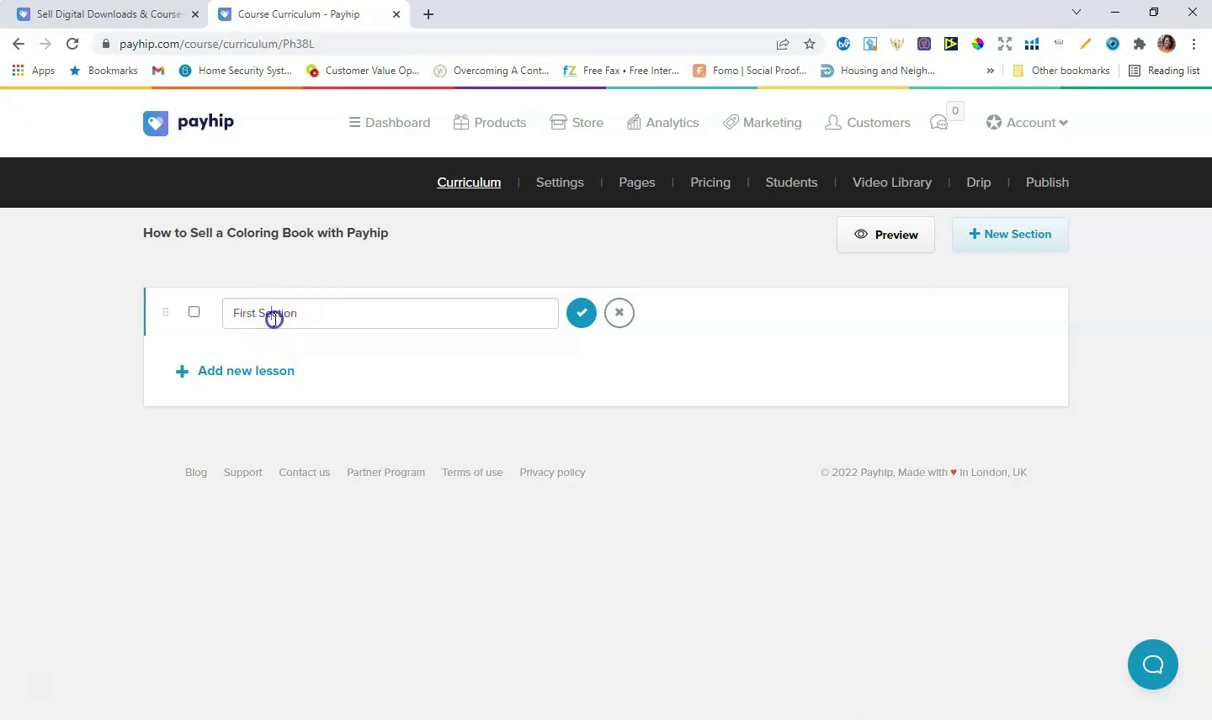
pyautogui.moveTo(285, 316); pyautogui.dragTo(230, 314)
pyautogui.write('Module 1: Getting Started with')
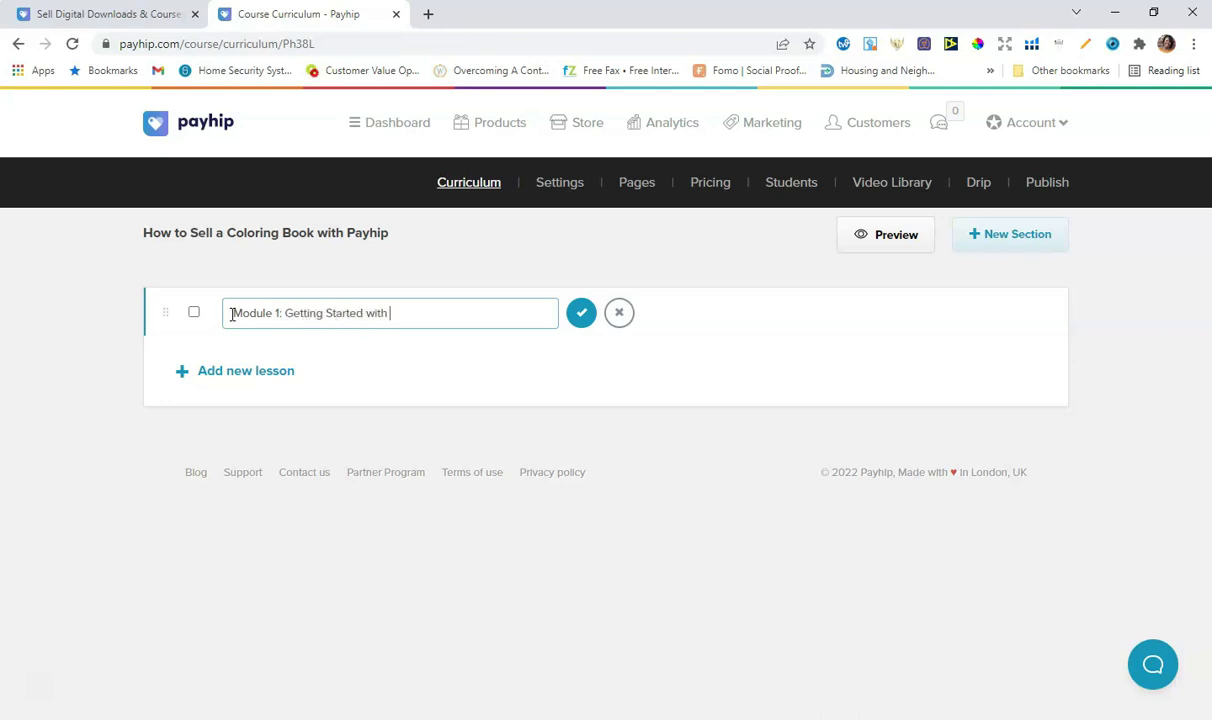
pyautogui.write('Payhip')
pyautogui.click(581, 313)
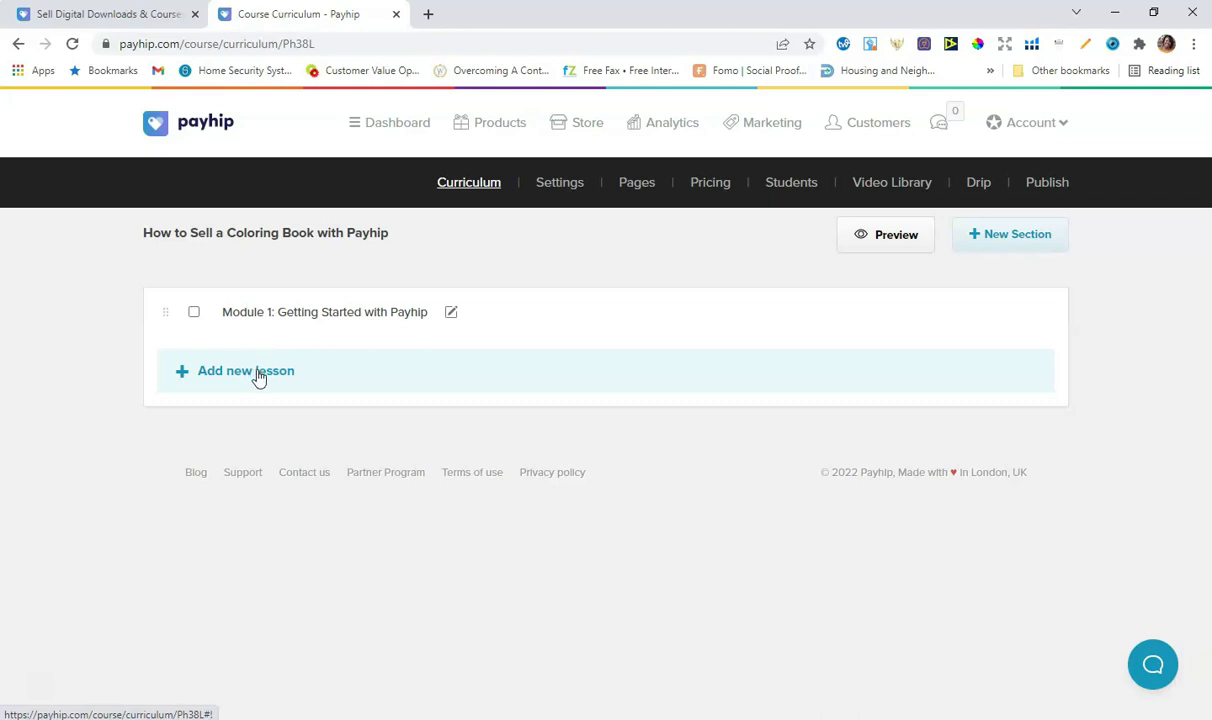
# Step: Add a lesson to Module 1 and title it "What is Payhip?"
pyautogui.click(355, 362)
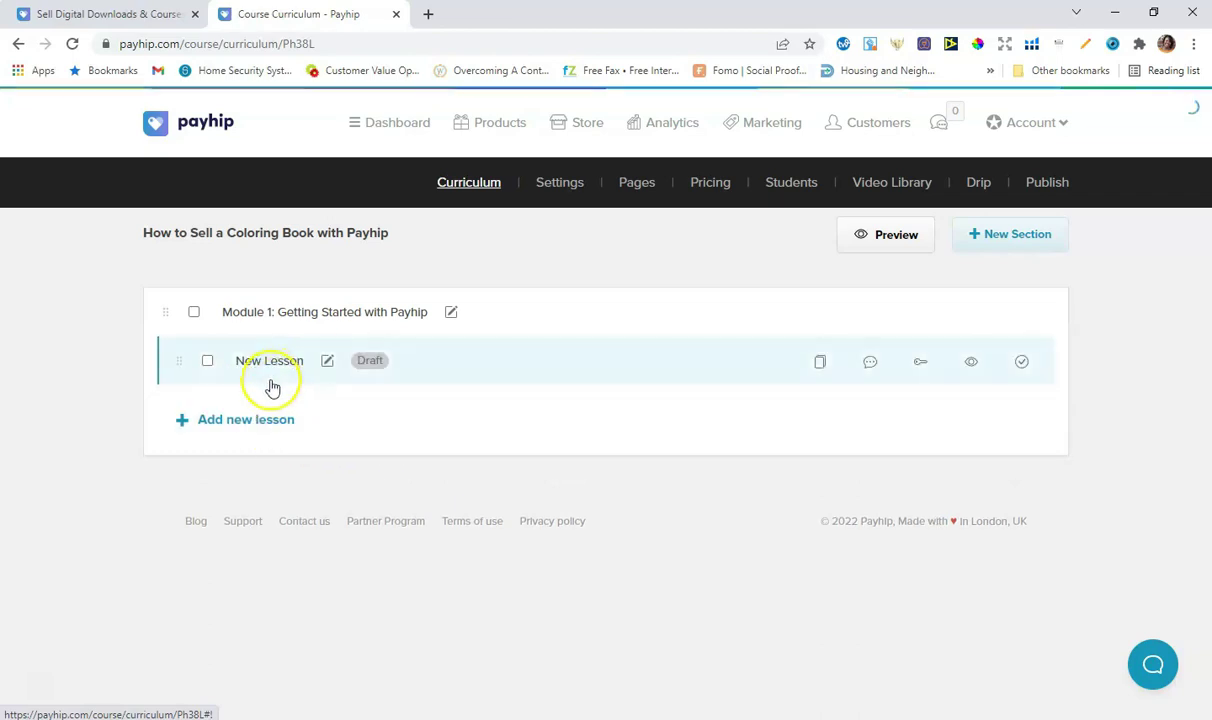
pyautogui.click(327, 360)
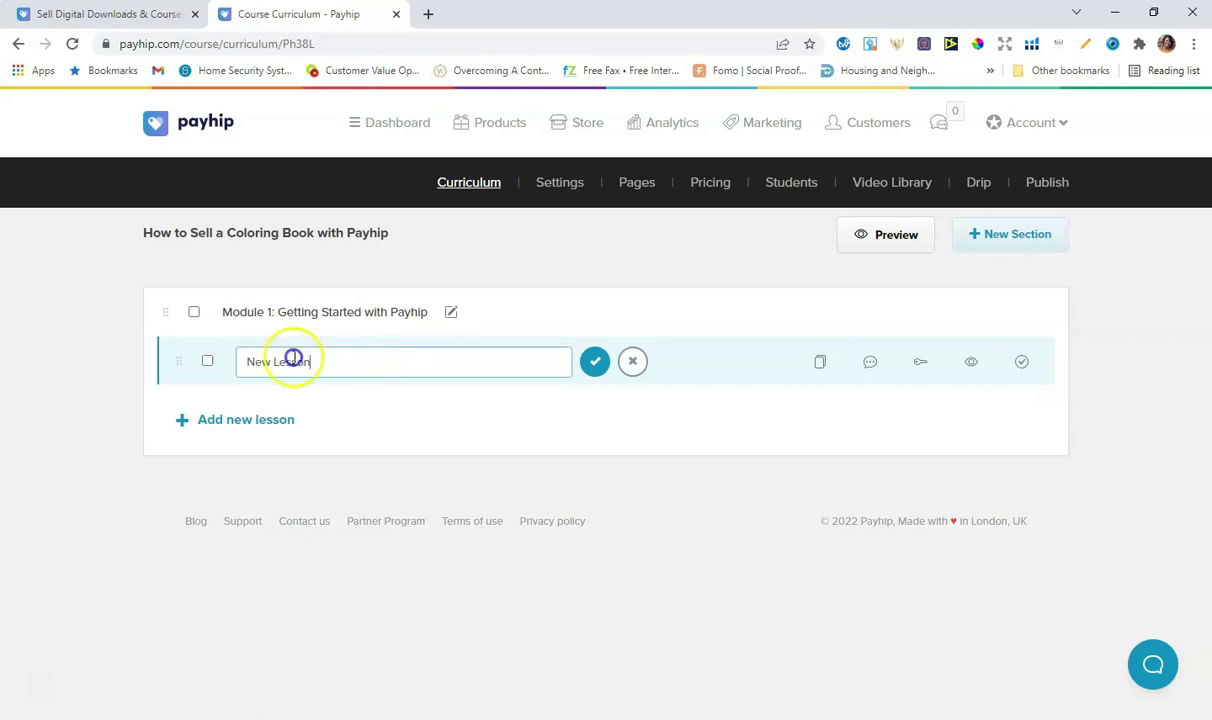
pyautogui.press('Return')
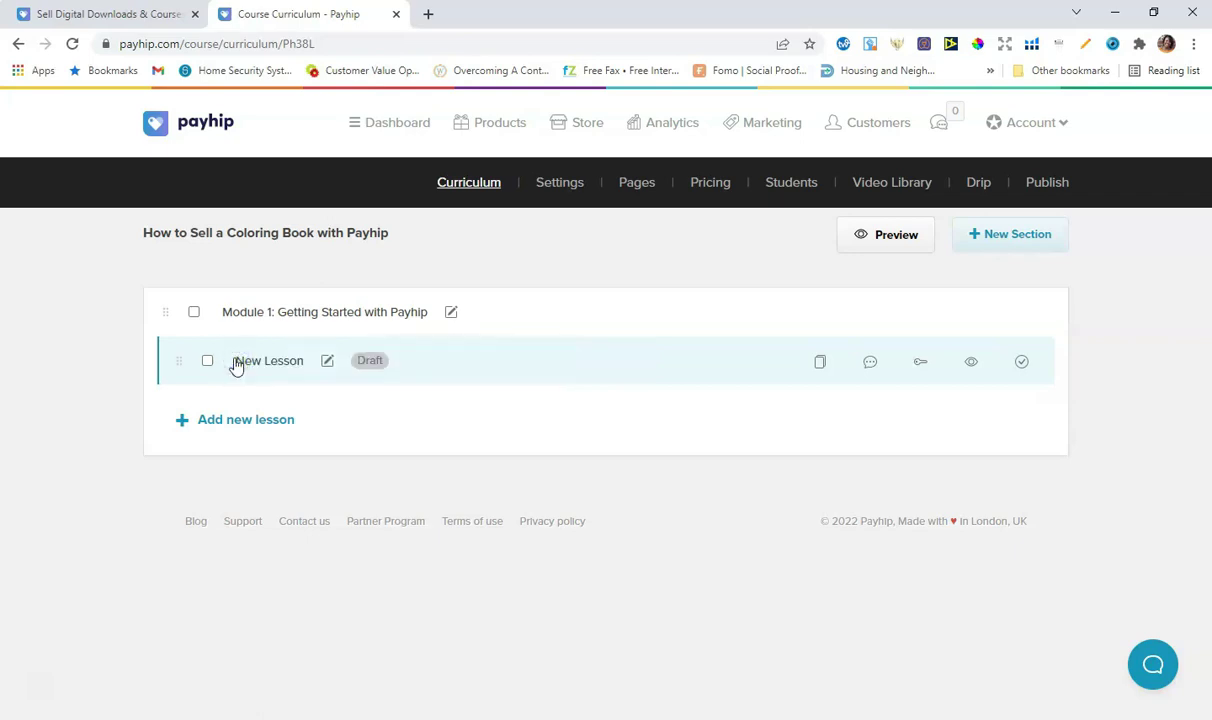
pyautogui.click(309, 362)
pyautogui.tripleClick(310, 362)
pyautogui.write('What is Payhip?')
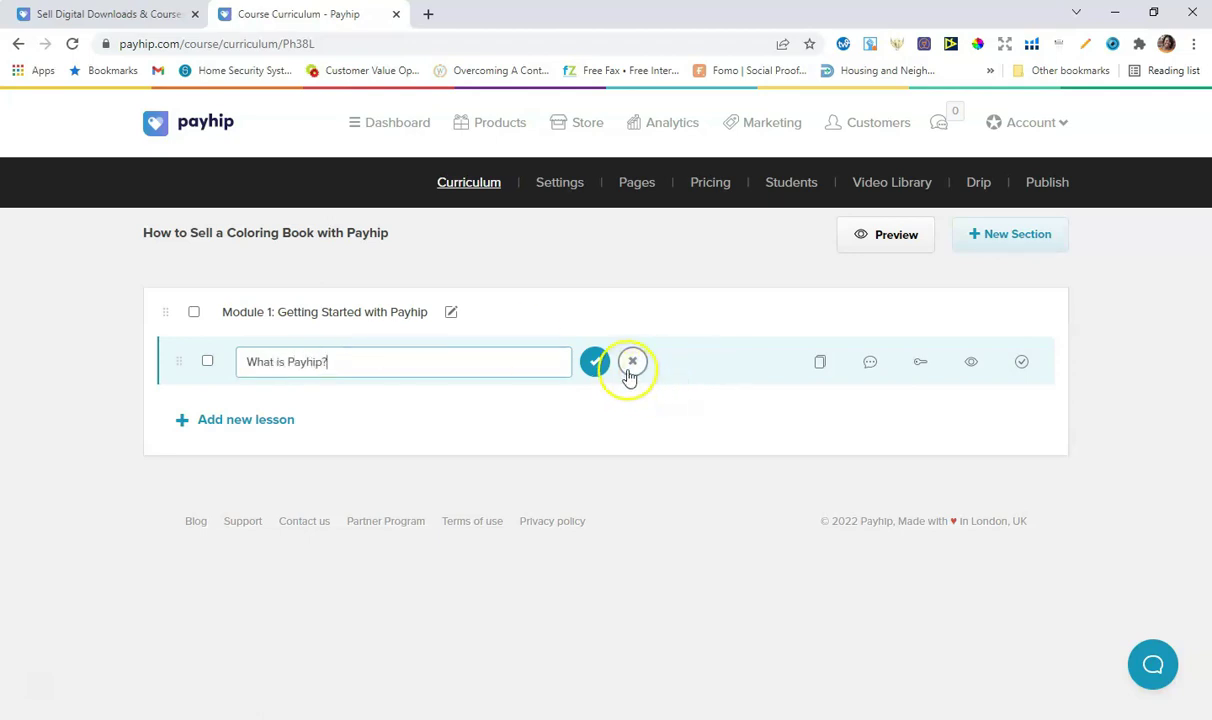
pyautogui.click(594, 363)
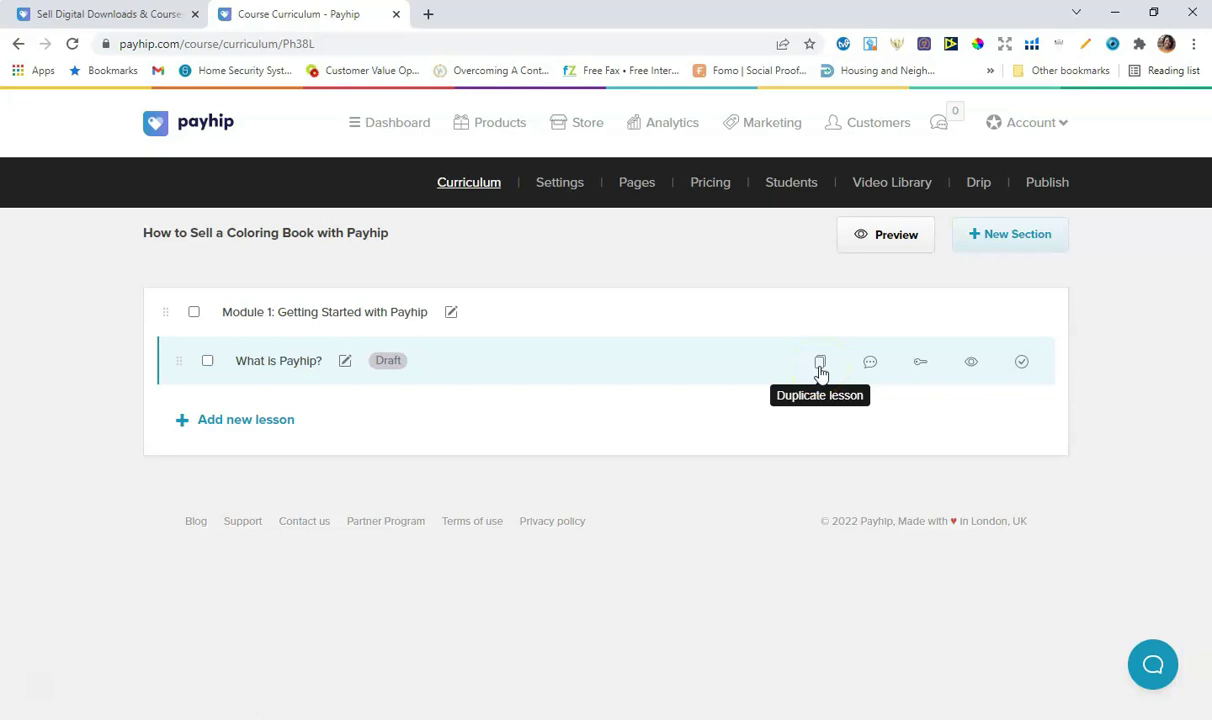
# Step: Make the "What is Payhip?" lesson a prerequisite, and switch its free preview on and back off
pyautogui.click(871, 366)
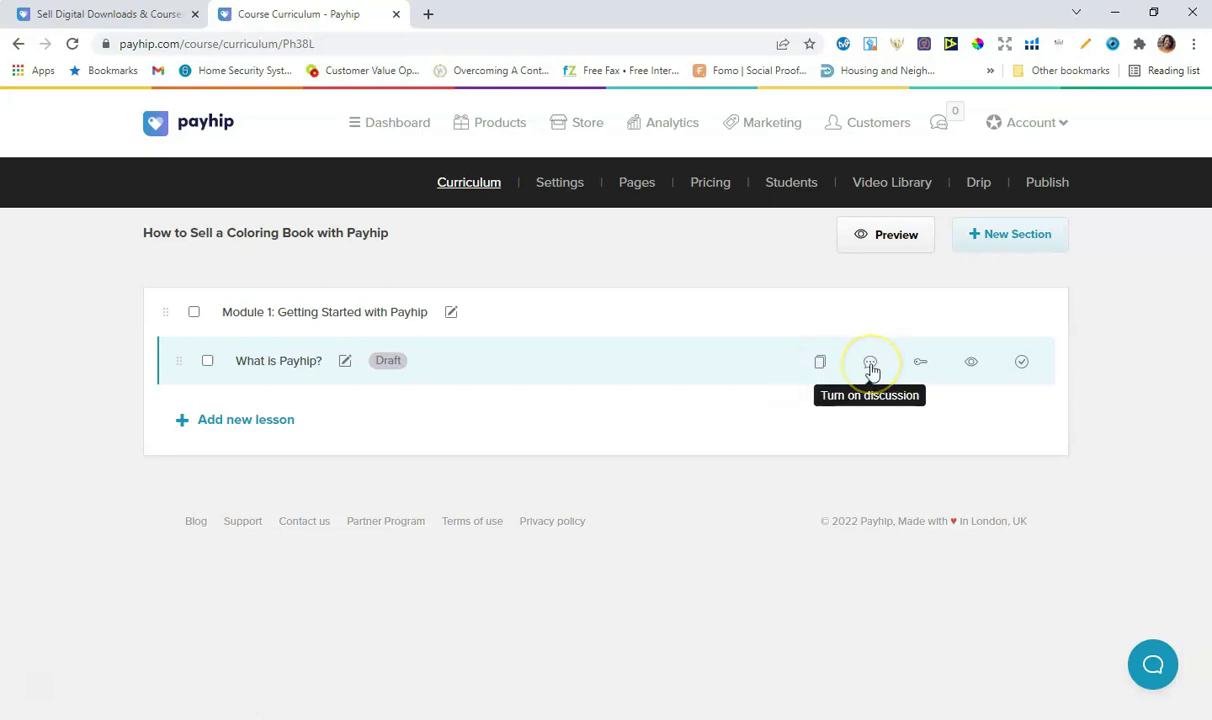
pyautogui.click(927, 370)
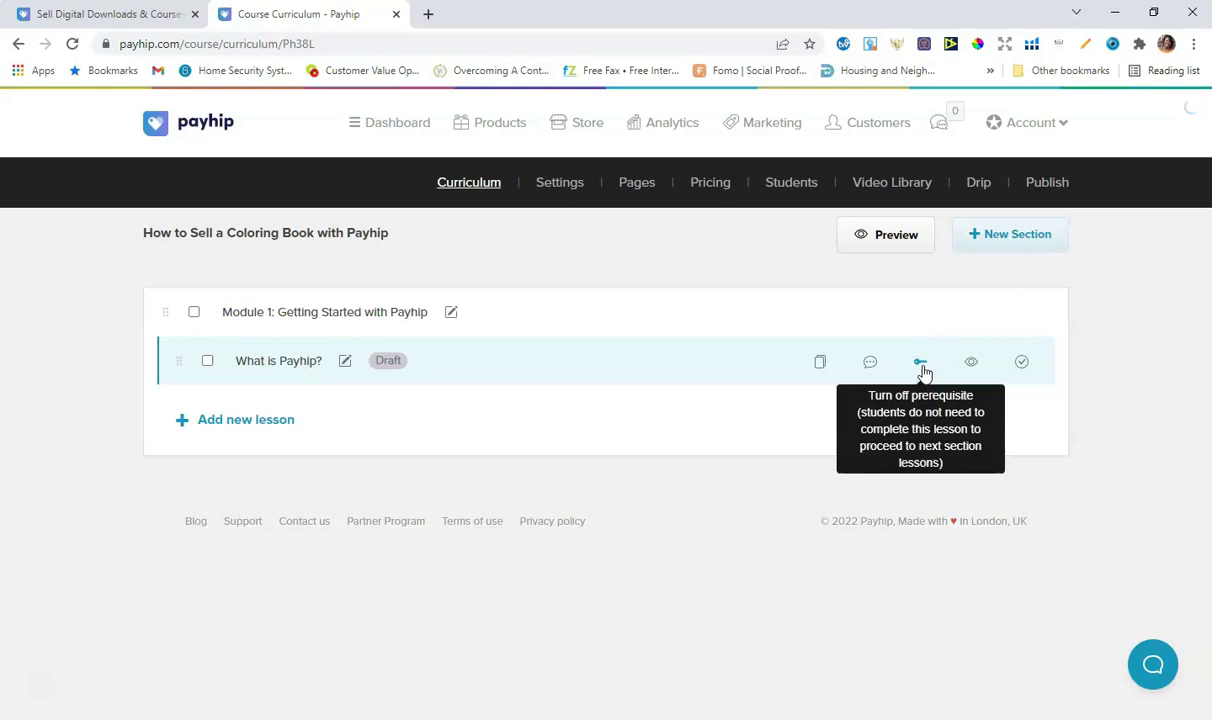
pyautogui.click(926, 371)
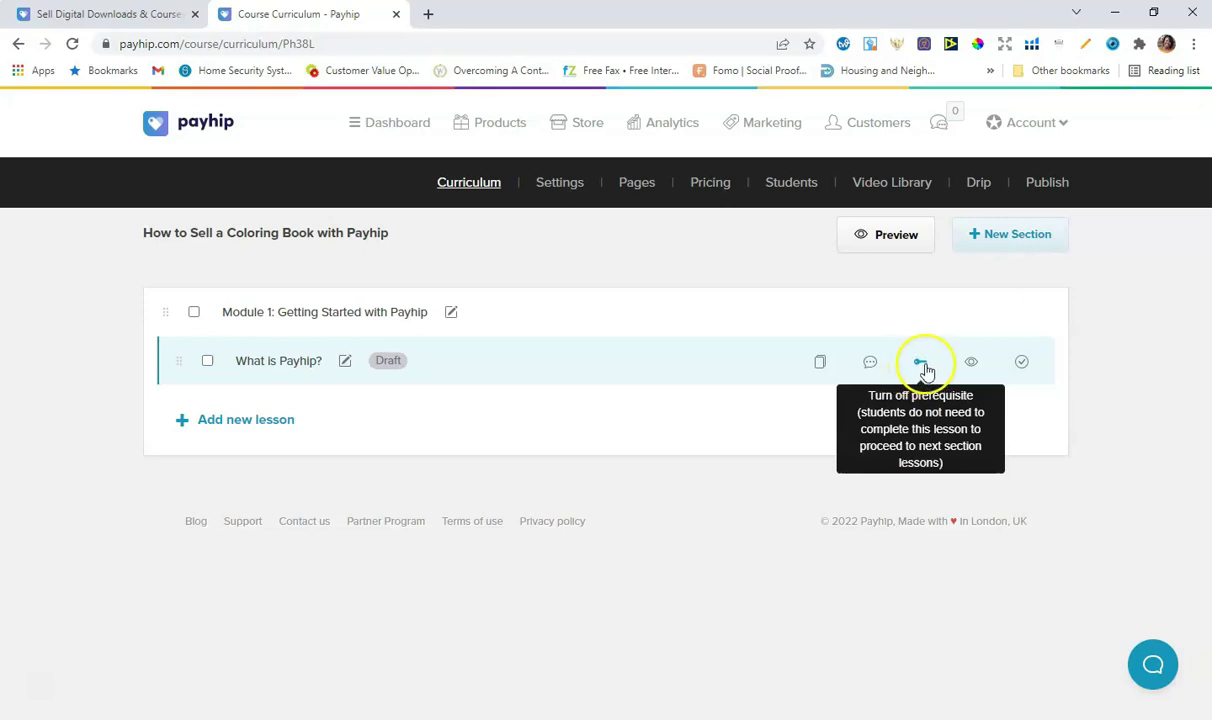
pyautogui.click(973, 367)
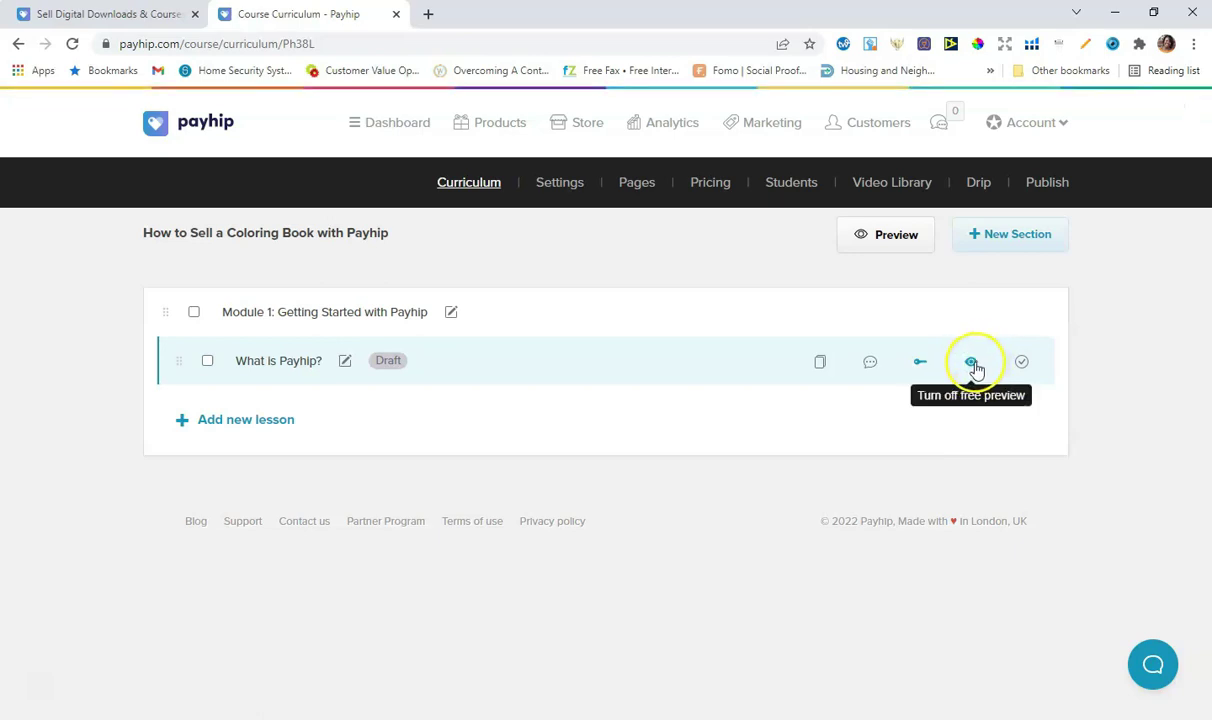
pyautogui.click(971, 363)
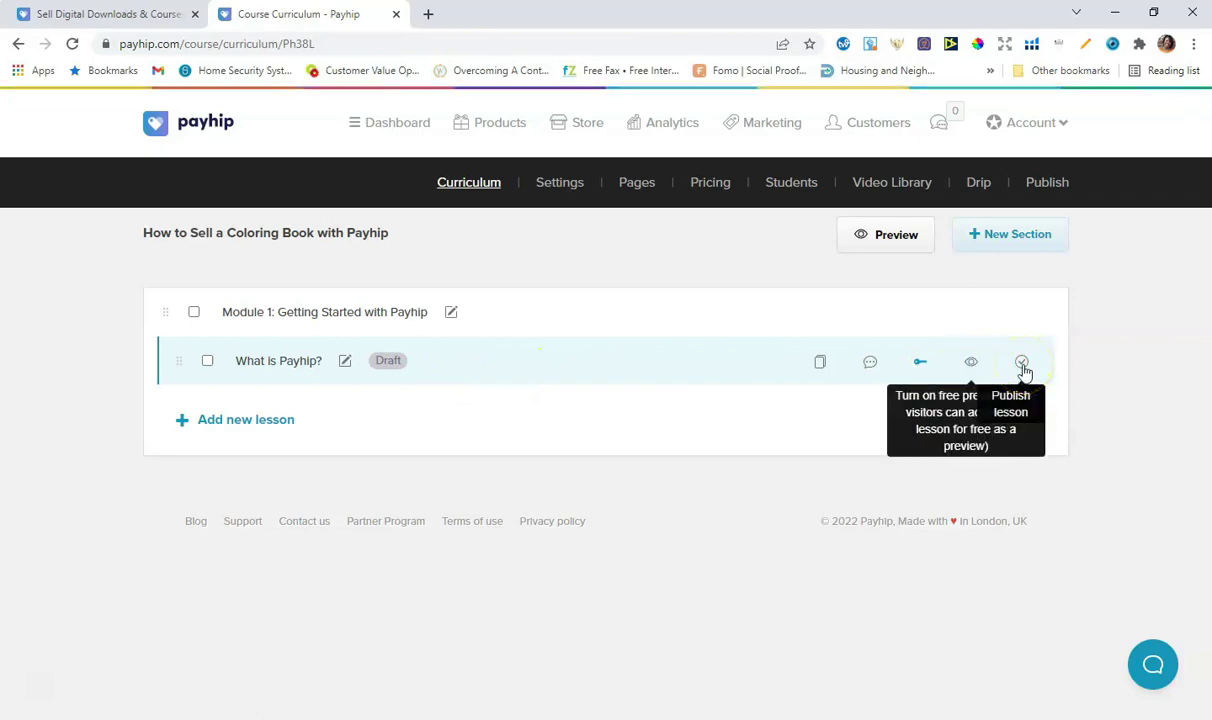
# Step: Open the "What is Payhip?" lesson for editing and choose Video as its lesson type
pyautogui.click(308, 365)
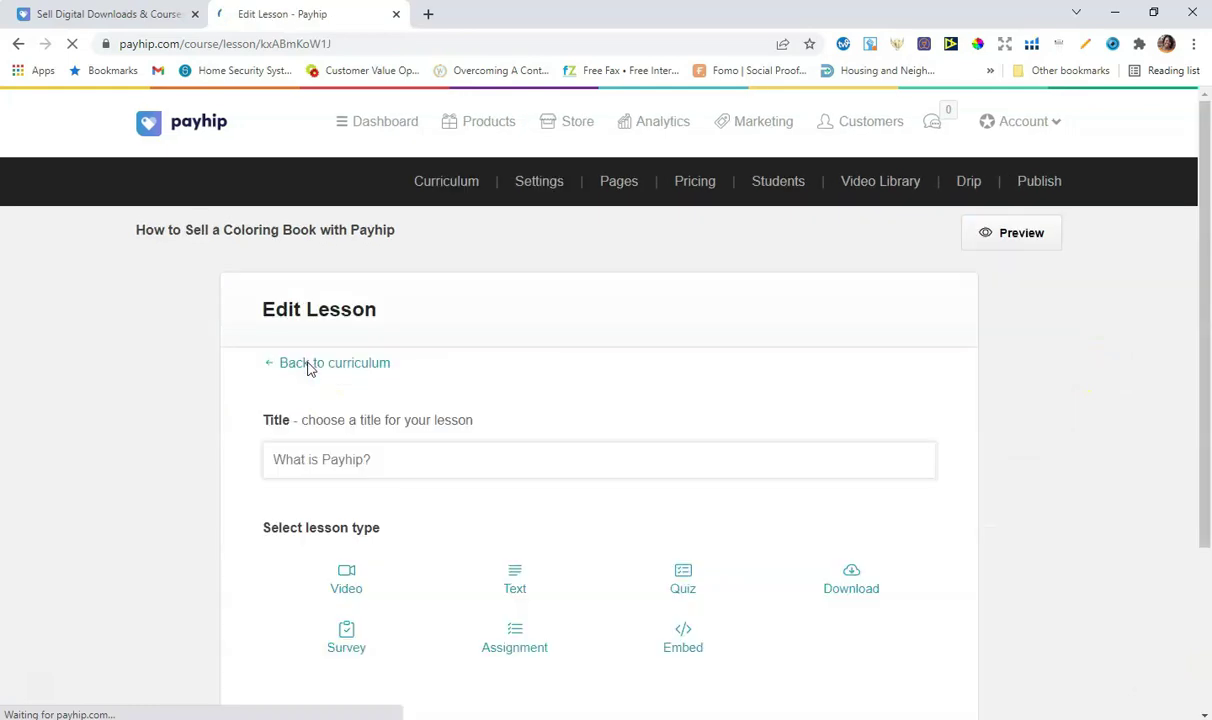
pyautogui.scroll(-3, 937, 410)
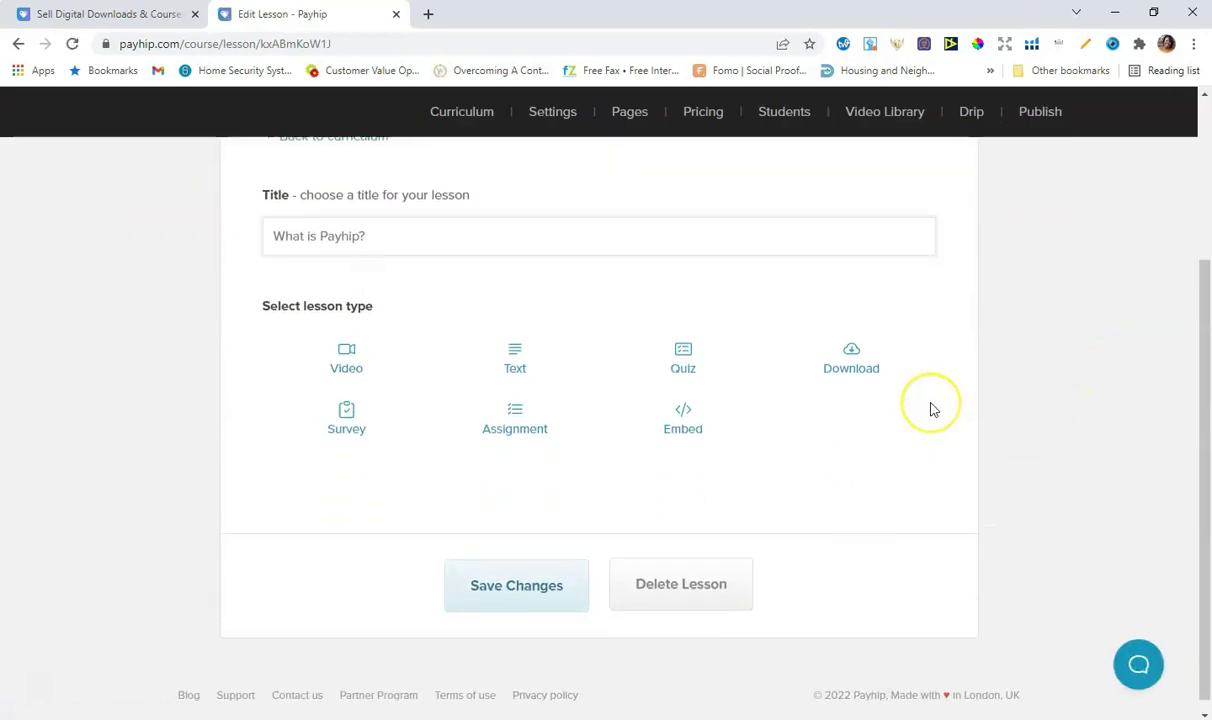
pyautogui.scroll(3, 930, 408)
pyautogui.scroll(-1, 686, 410)
pyautogui.scroll(-1, 686, 410)
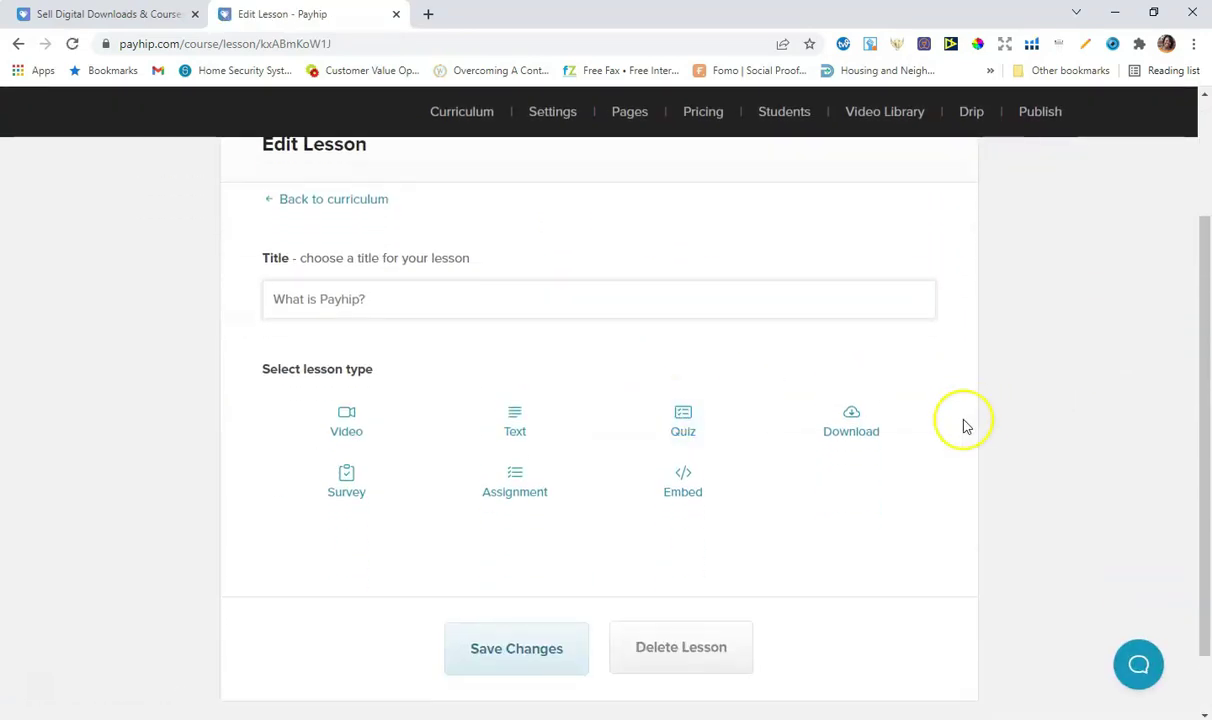
pyautogui.scroll(-1, 990, 430)
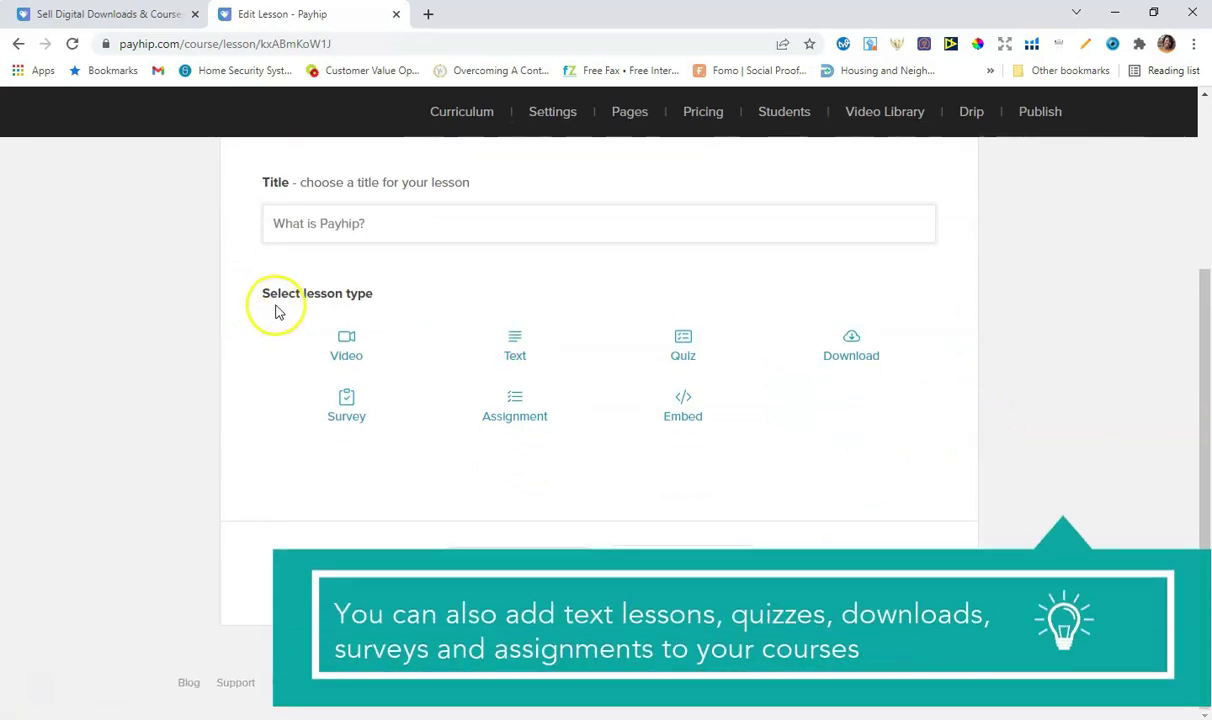
pyautogui.click(339, 345)
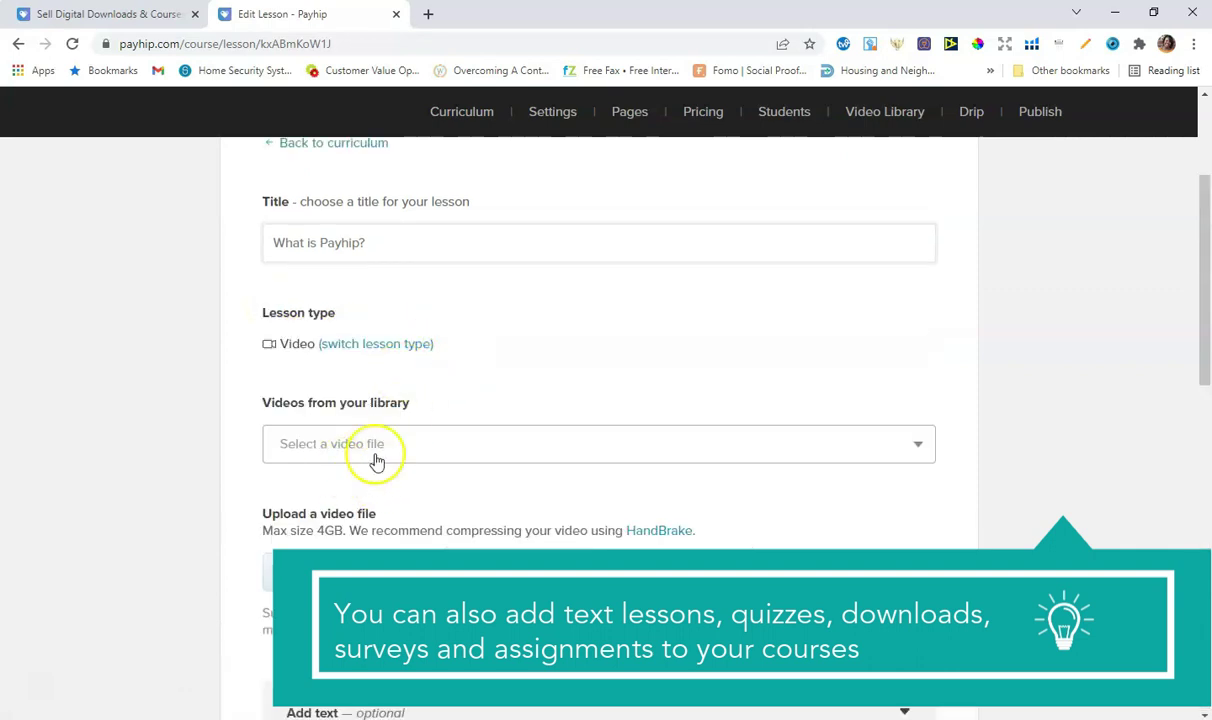
# Step: Check which video files the library offers for this lesson, without selecting one
pyautogui.scroll(-1, 365, 450)
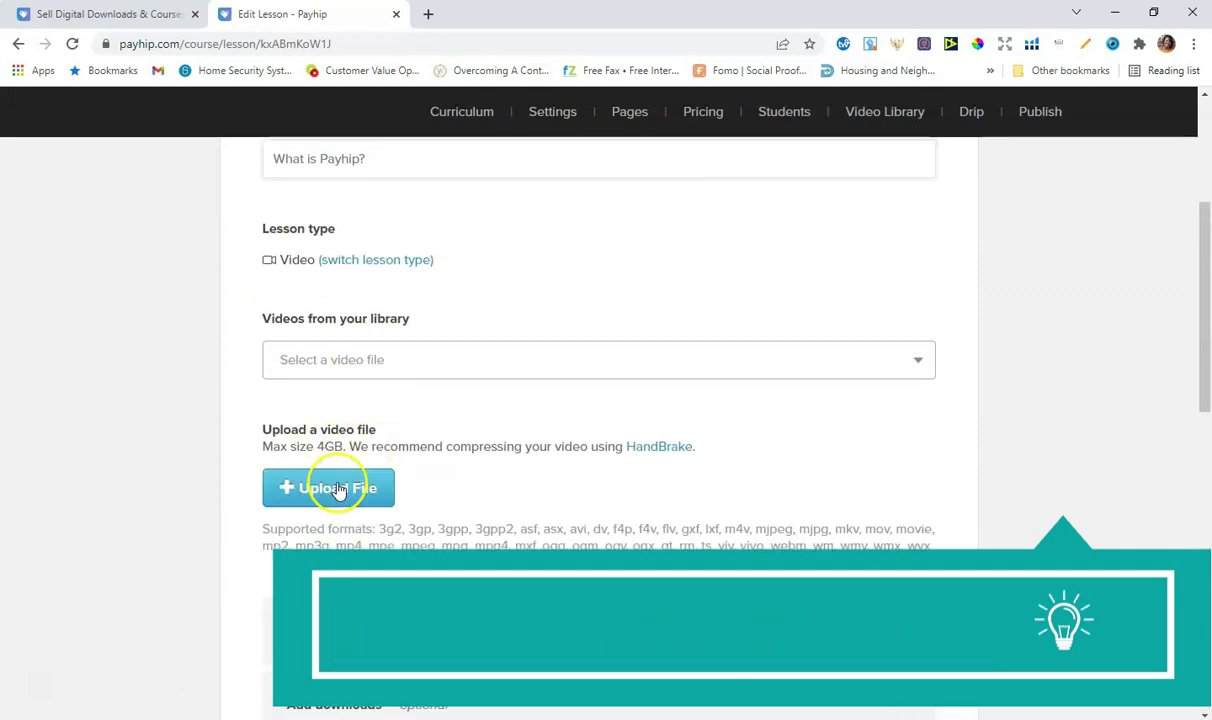
pyautogui.click(914, 357)
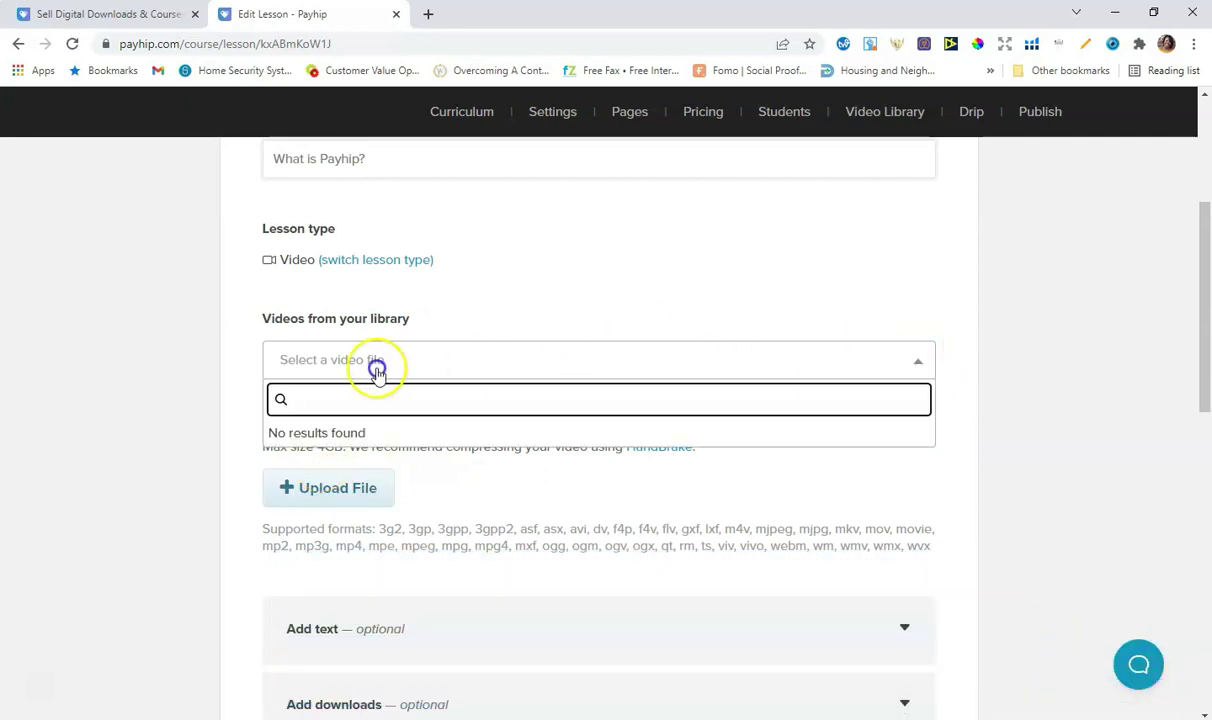
pyautogui.click(1006, 340)
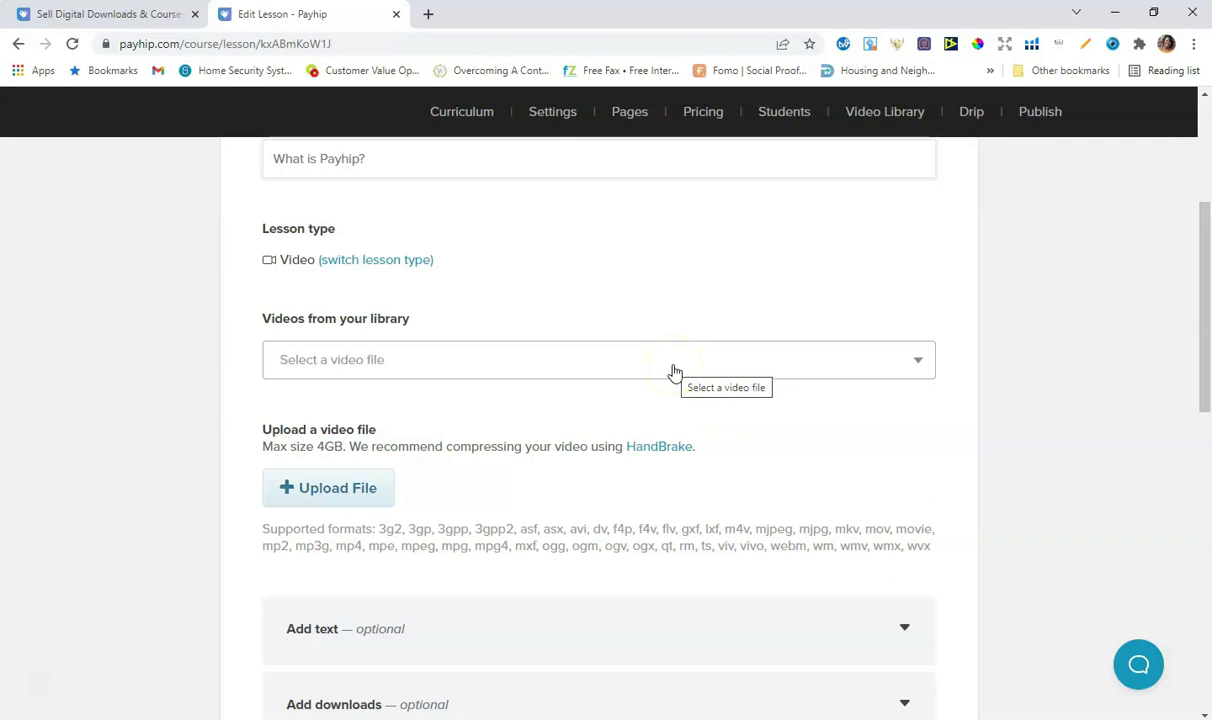
# Step: Add the optional text "In this lesson you will learn....." to the video lesson
pyautogui.scroll(-1, 1034, 382)
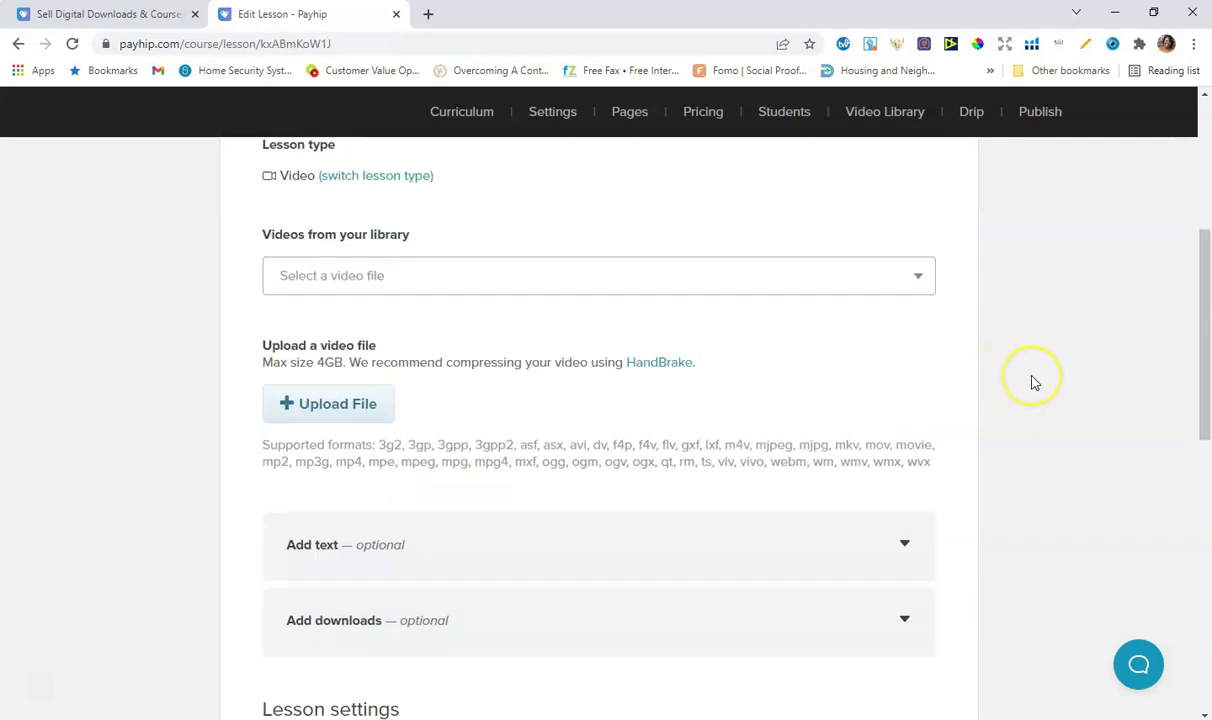
pyautogui.scroll(-1, 1034, 382)
pyautogui.scroll(-1, 977, 384)
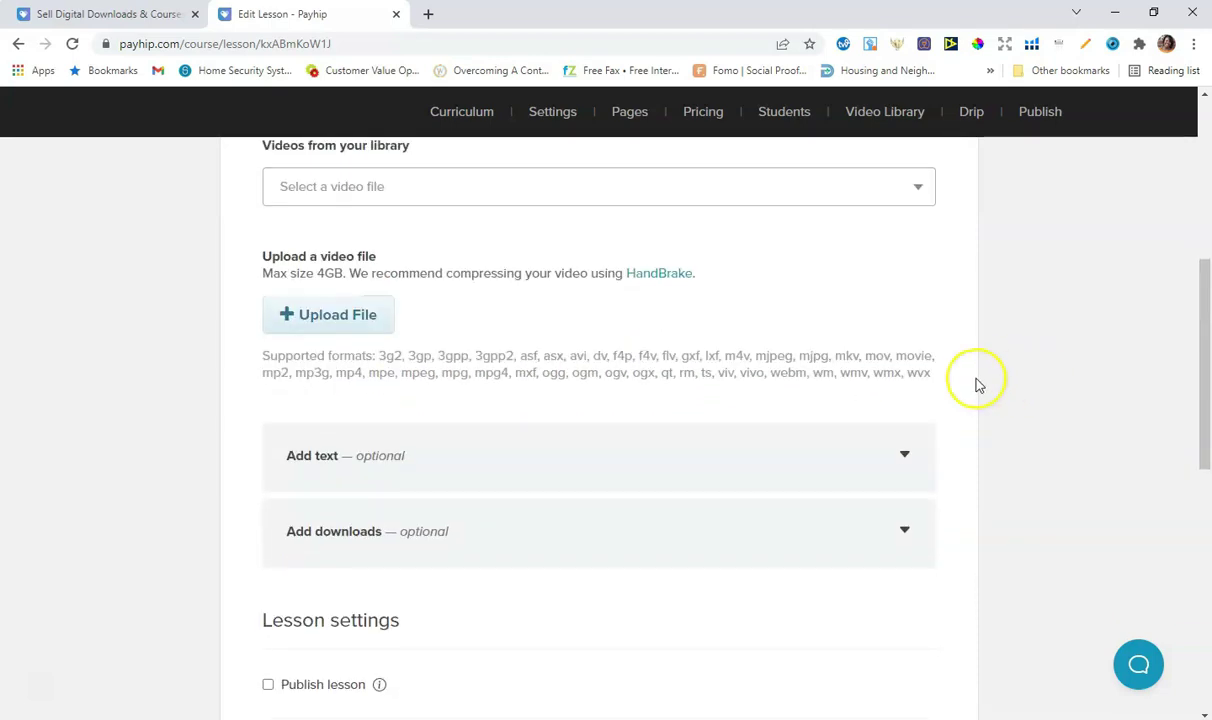
pyautogui.click(901, 388)
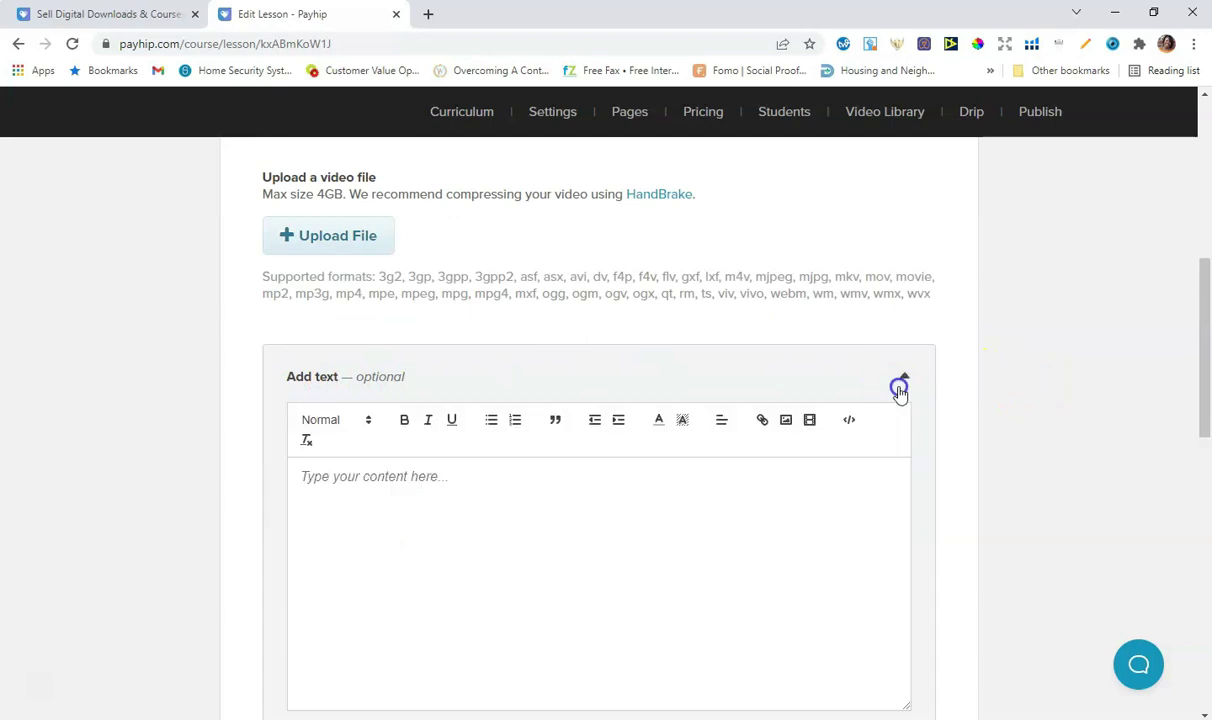
pyautogui.click(521, 526)
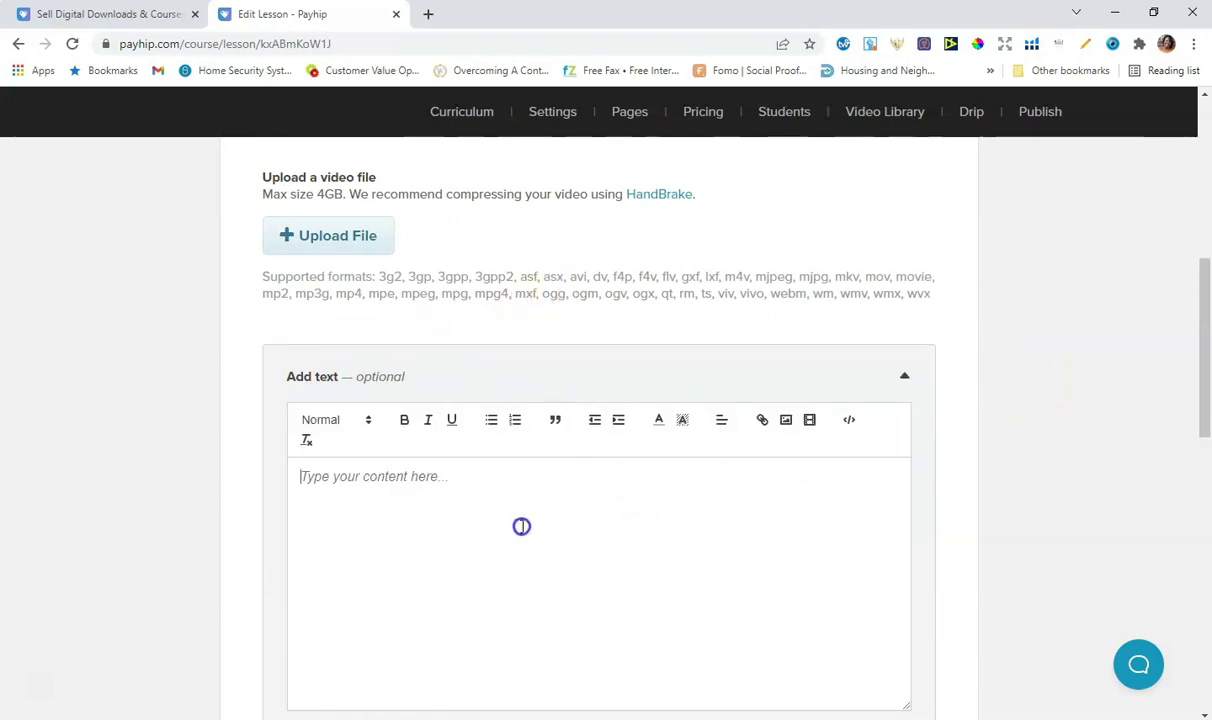
pyautogui.write('In')
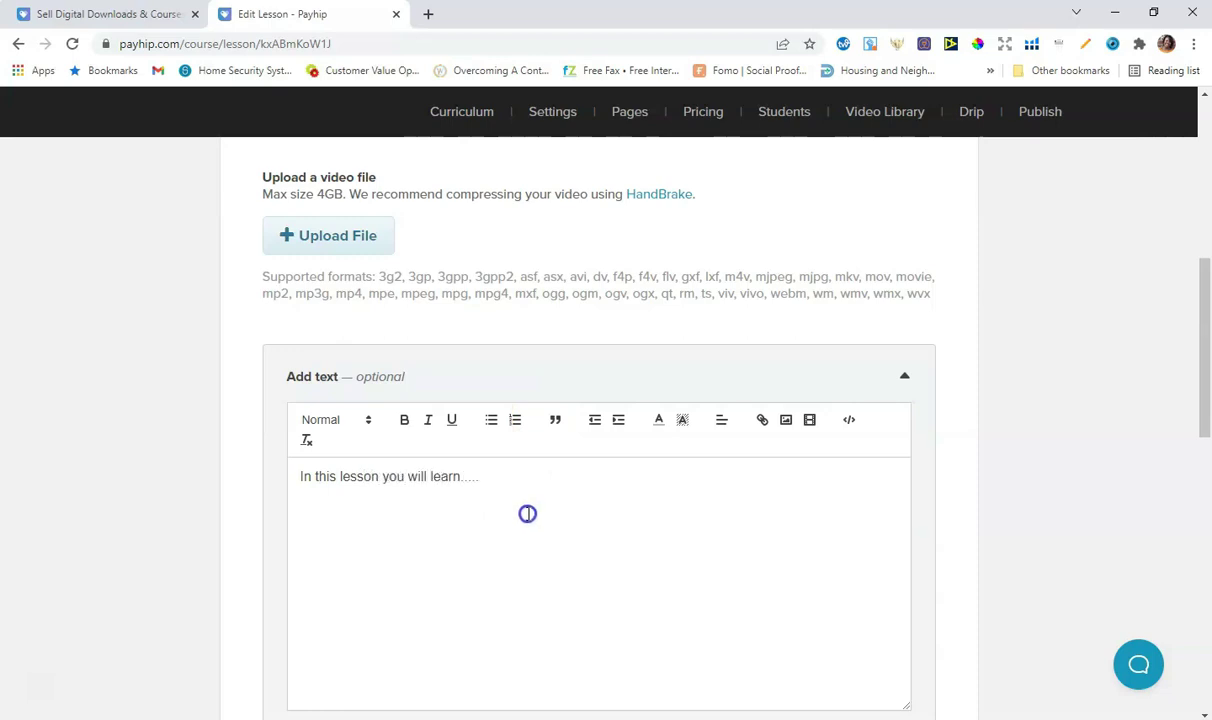
pyautogui.scroll(-3, 540, 520)
pyautogui.scroll(-2, 716, 495)
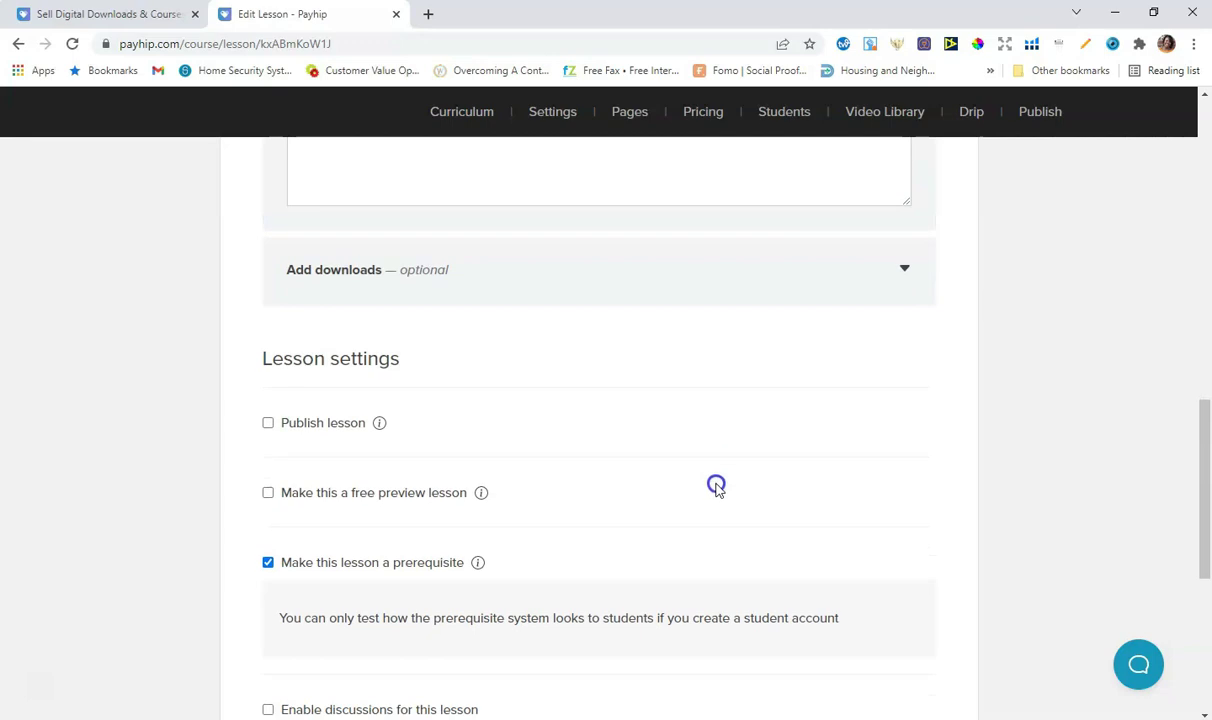
# Step: Publish the "What is Payhip?" lesson and save the lesson changes
pyautogui.scroll(-2, 714, 488)
pyautogui.scroll(3, 490, 415)
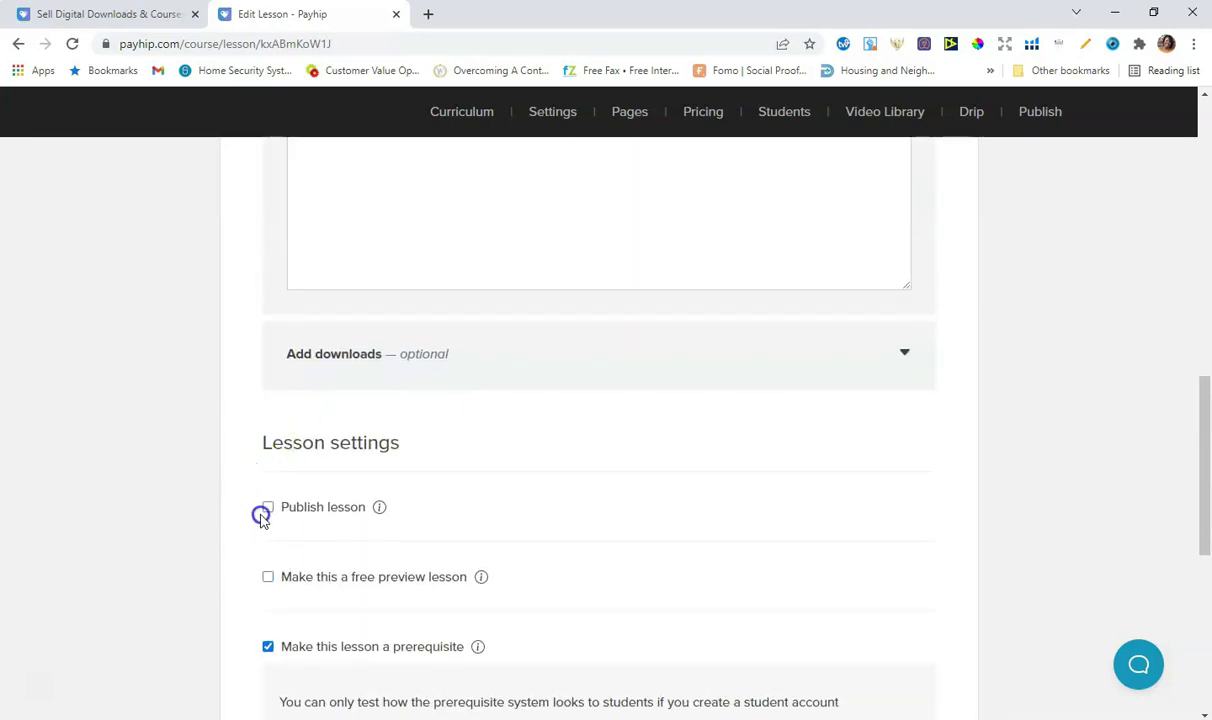
pyautogui.scroll(-2, 603, 479)
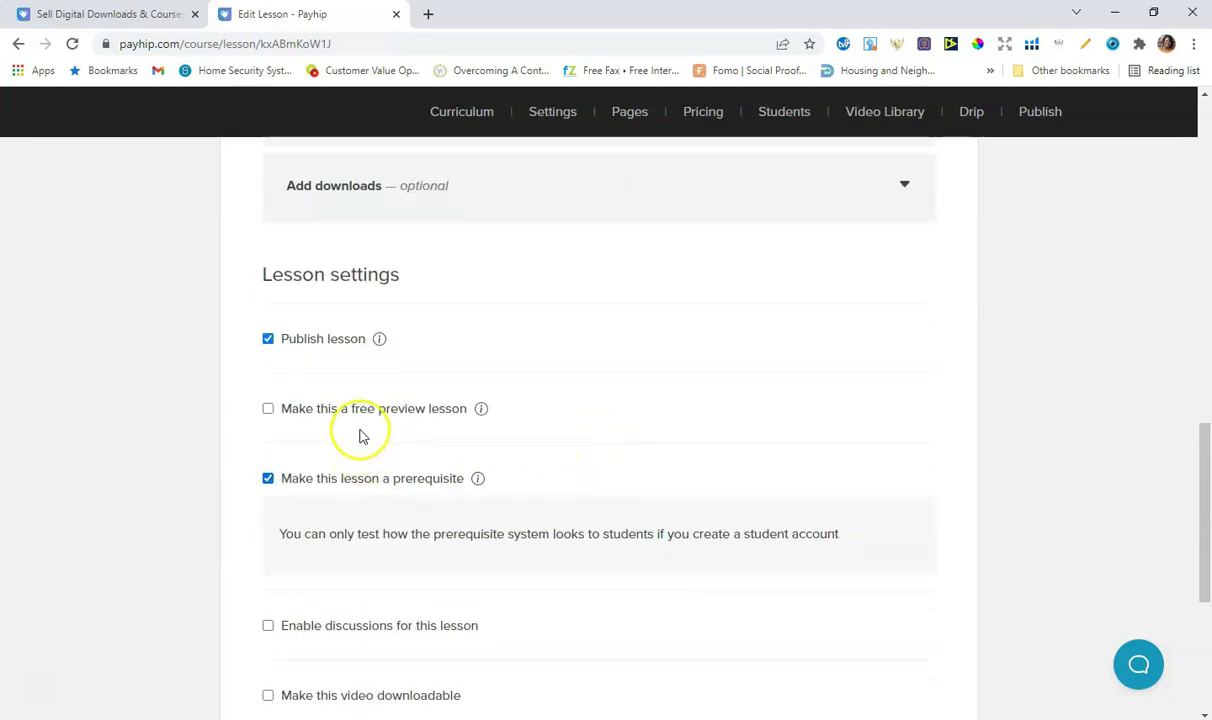
pyautogui.scroll(-2, 600, 415)
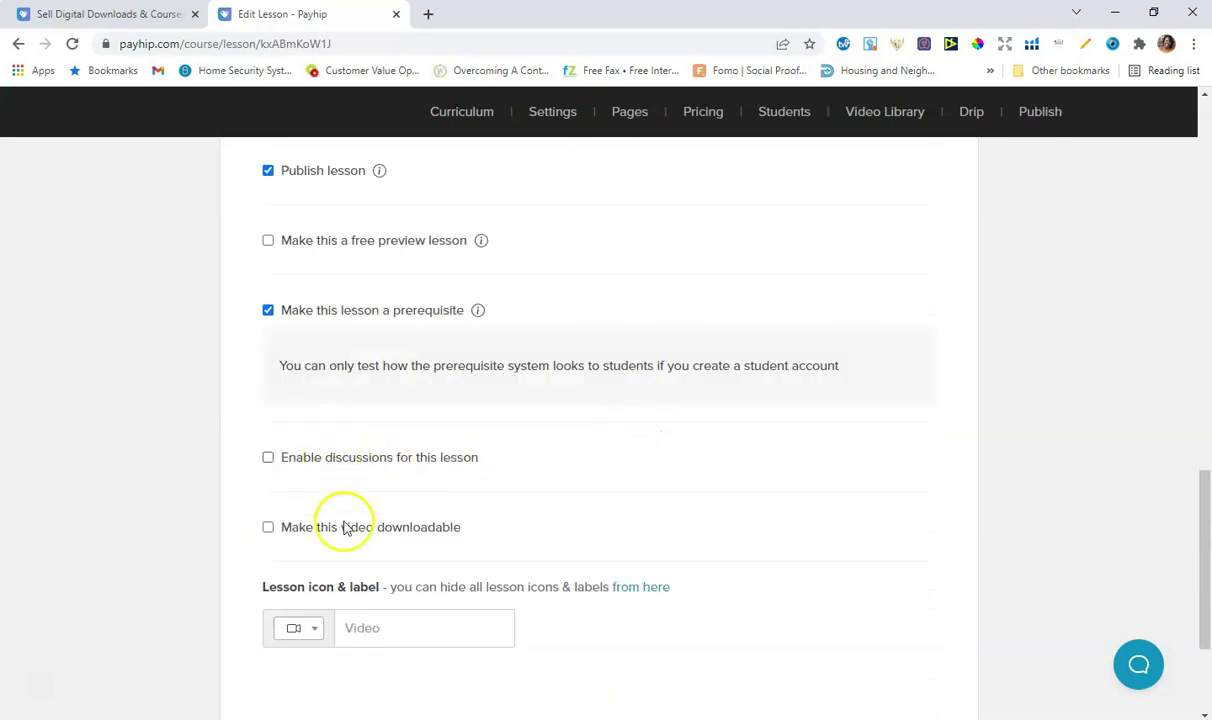
pyautogui.scroll(-1, 696, 522)
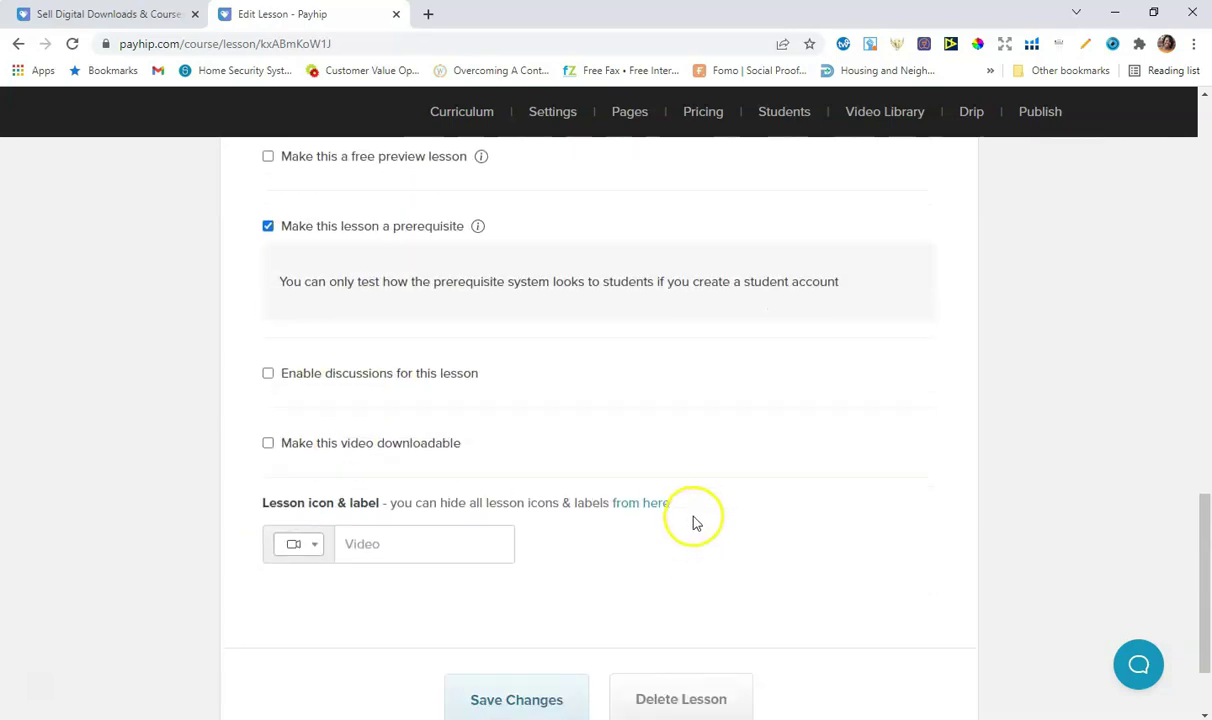
pyautogui.scroll(-1, 692, 521)
pyautogui.click(535, 633)
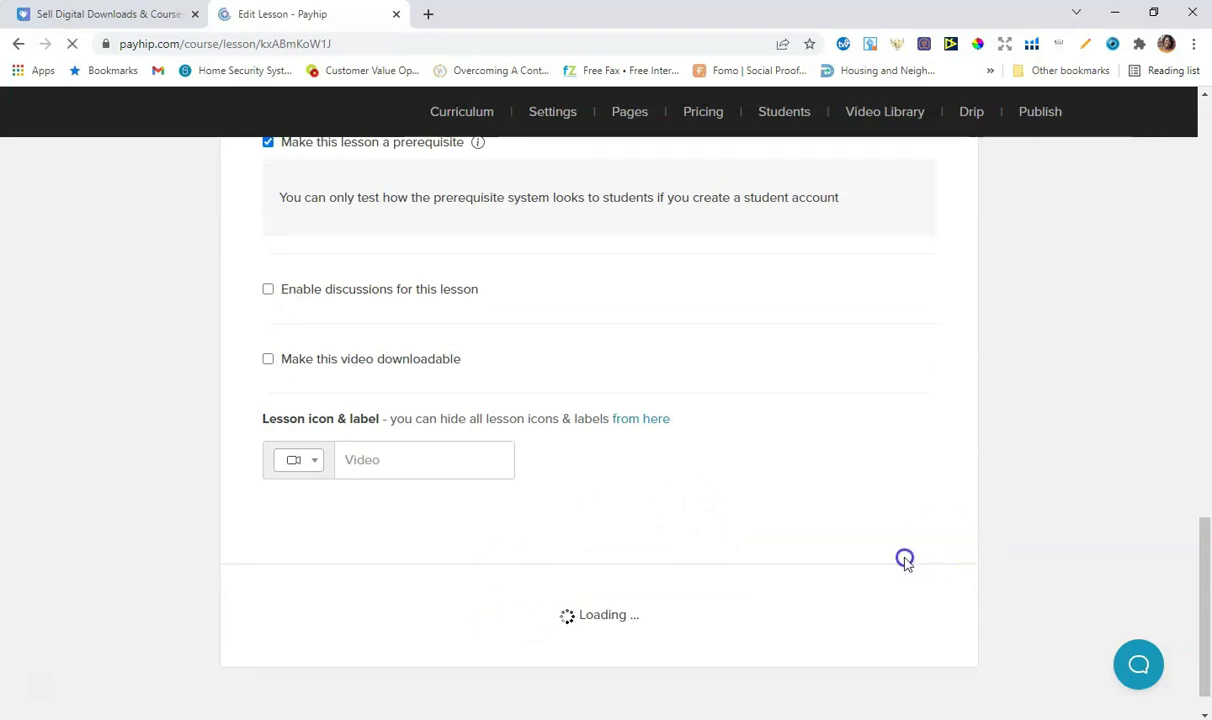
# Step: Review the saved lesson settings, then return to the course curriculum and check how the "What is Payhip?" lesson is listed
pyautogui.scroll(-4, 905, 560)
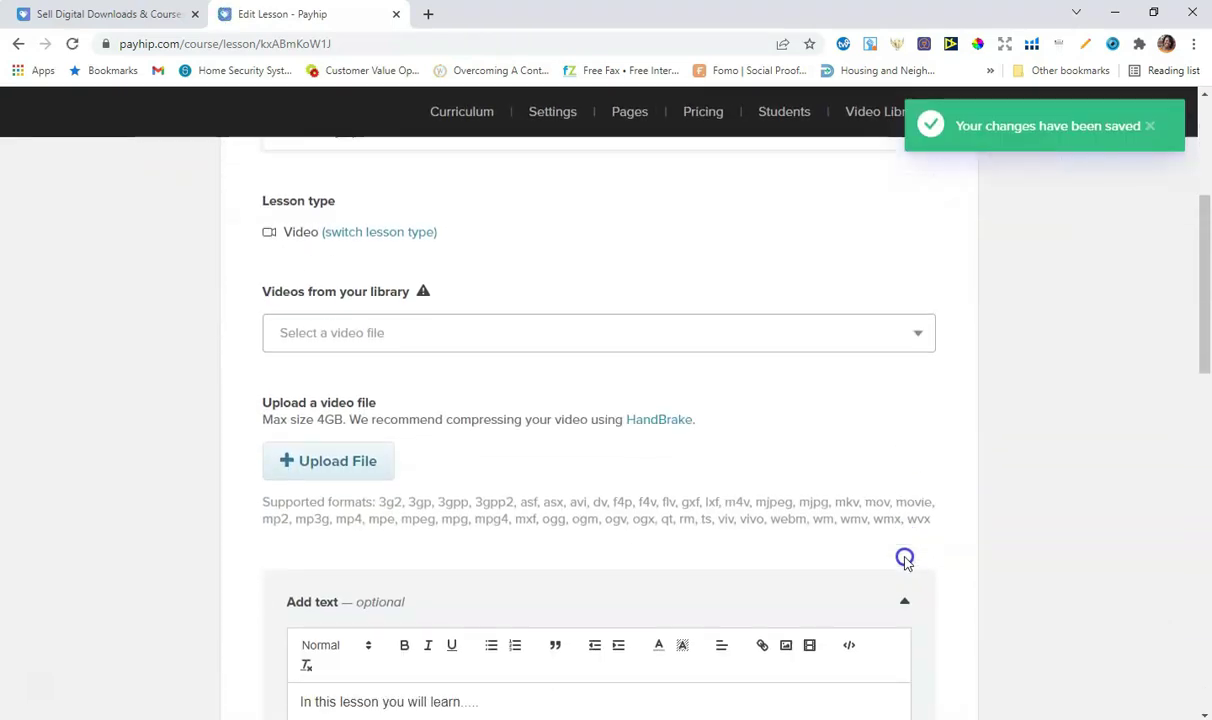
pyautogui.scroll(-6, 905, 560)
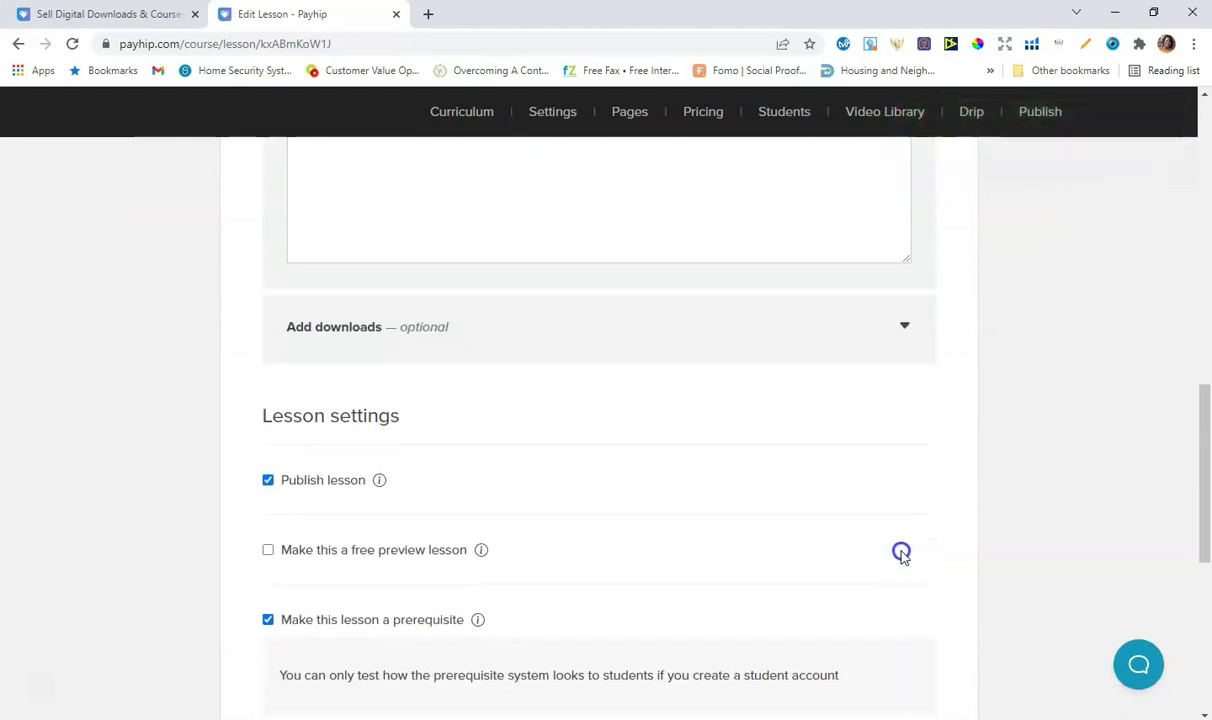
pyautogui.scroll(10, 901, 555)
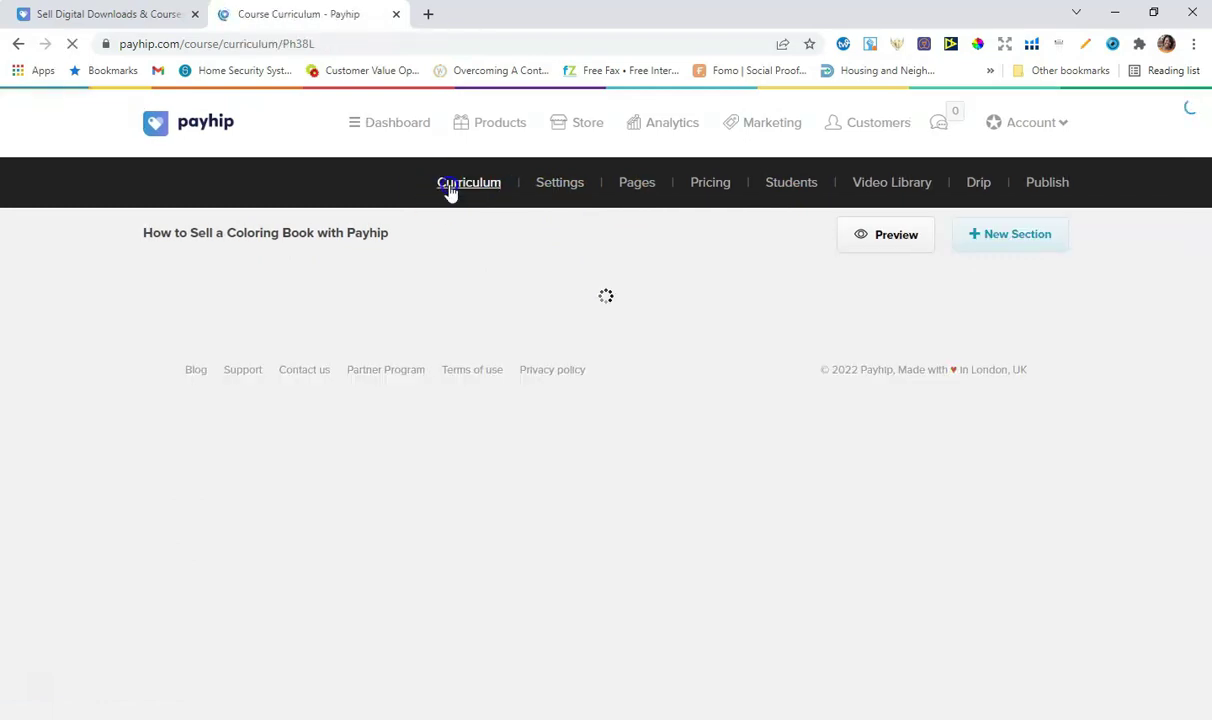
pyautogui.click(435, 362)
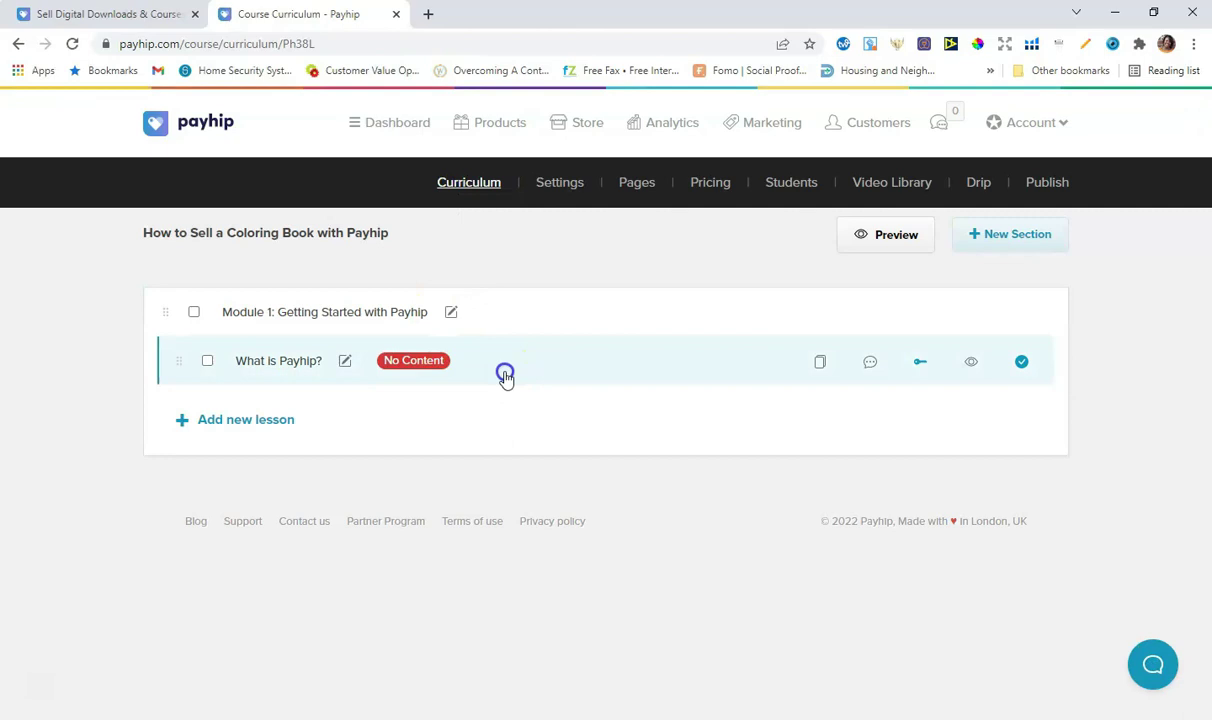
# Step: Open the course's basic settings and check the recommended minimum width for the product thumbnail
pyautogui.click(560, 187)
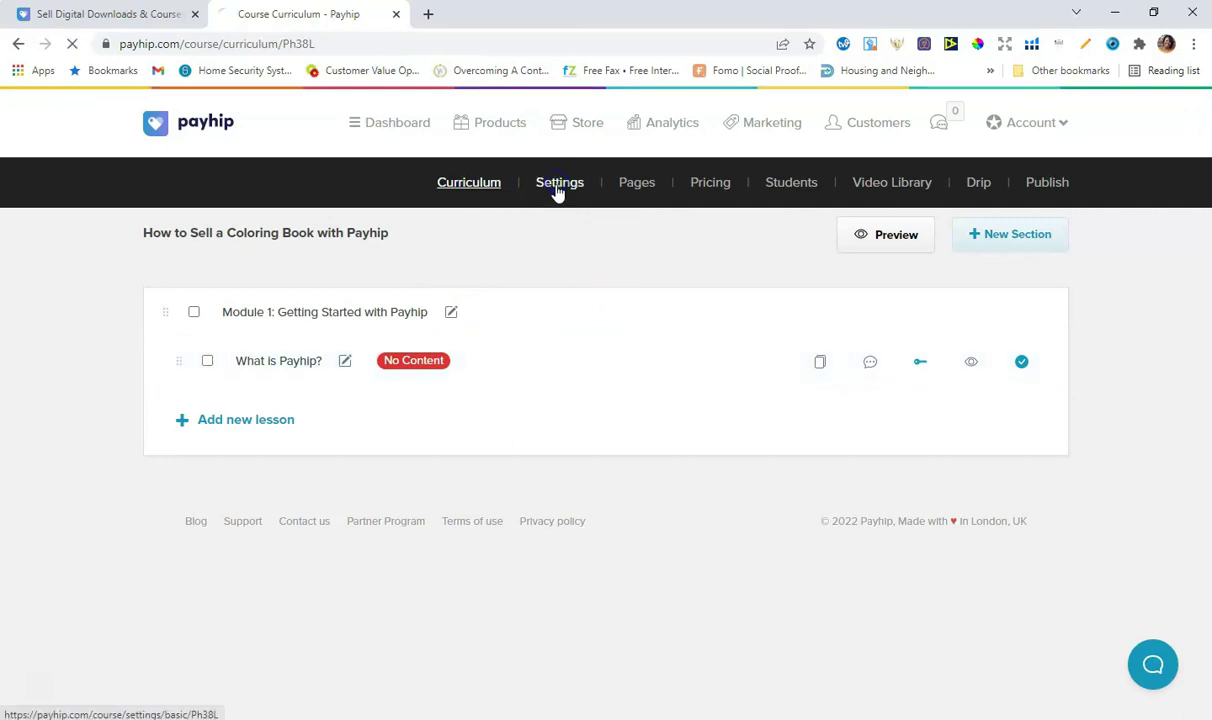
pyautogui.scroll(-1, 640, 322)
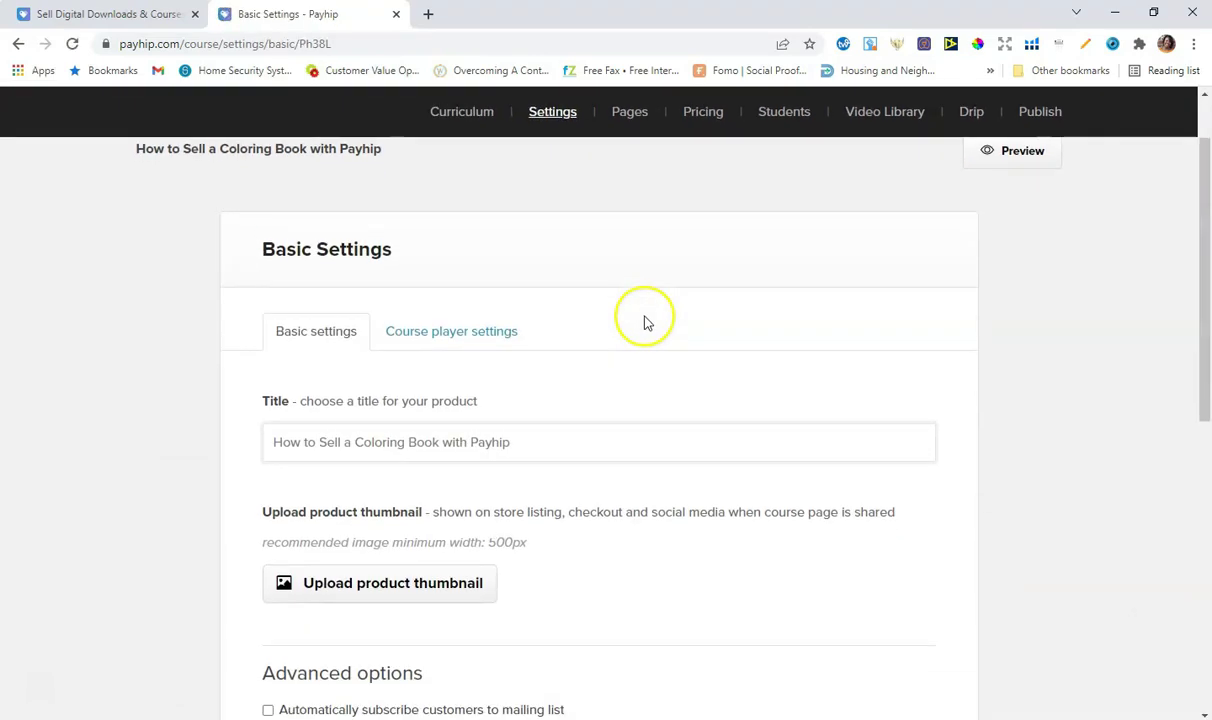
pyautogui.scroll(-1, 644, 319)
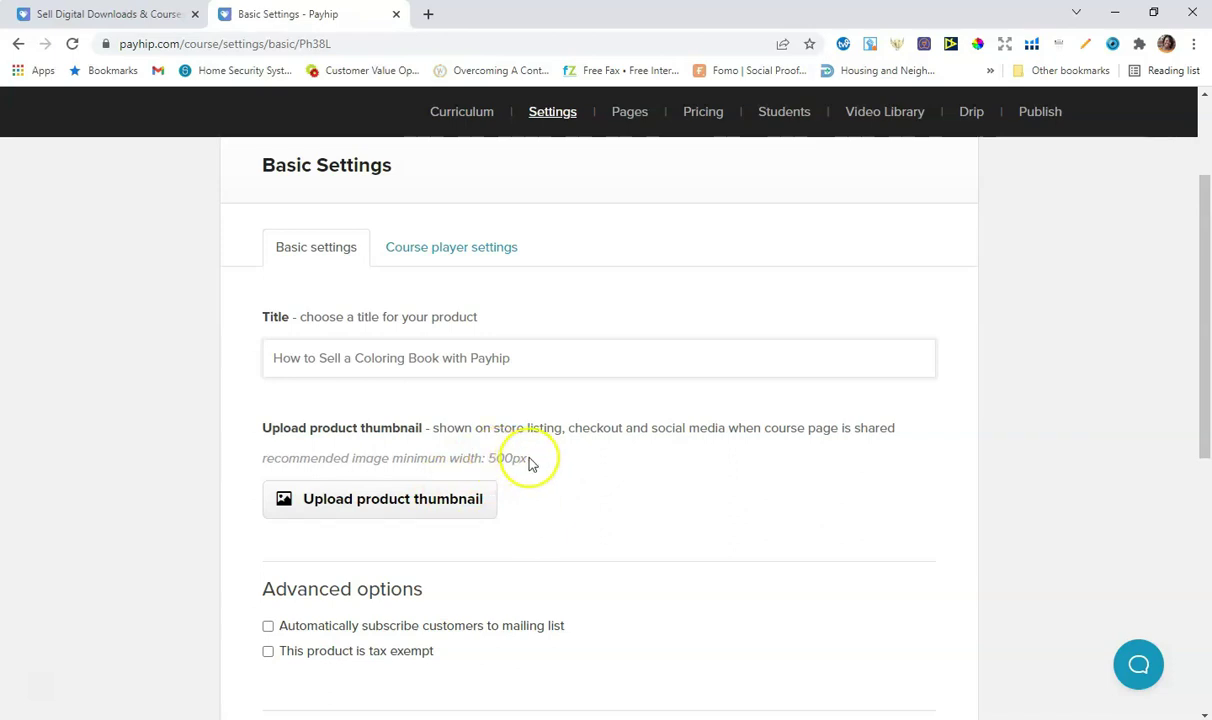
pyautogui.moveTo(533, 460); pyautogui.dragTo(481, 458)
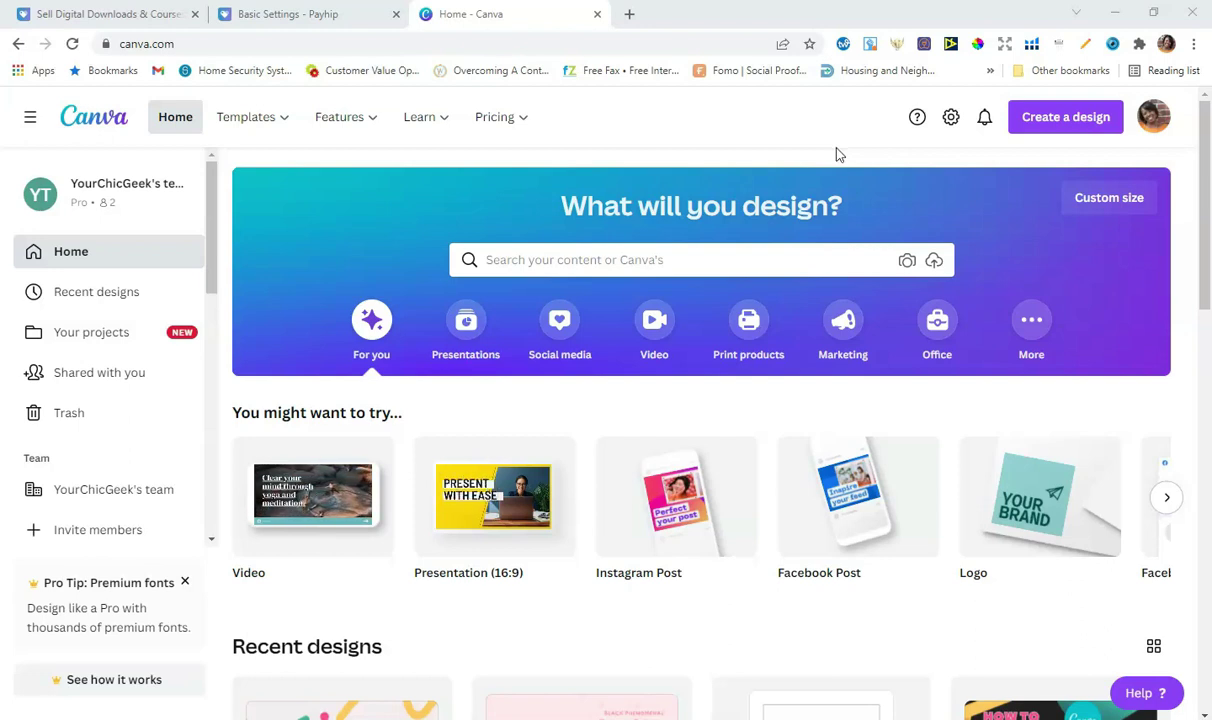
# Step: Switch to Canva and create a new custom-size design of 500 × 500 px
pyautogui.click(1050, 114)
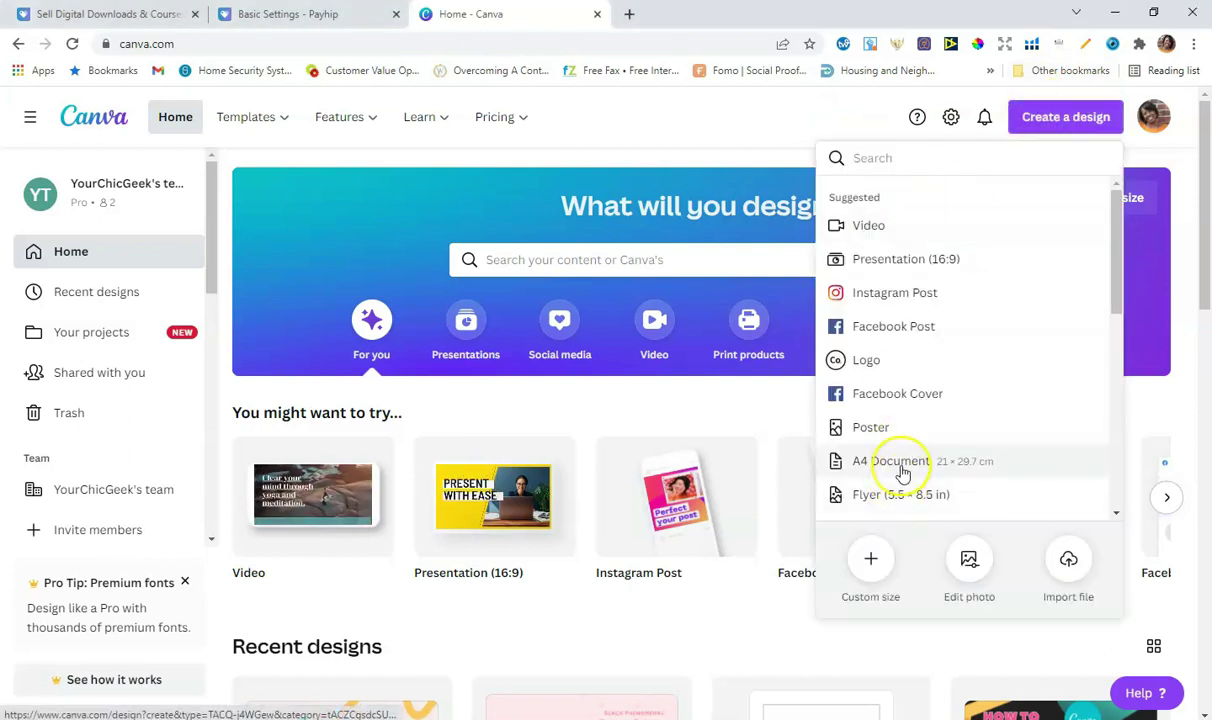
pyautogui.click(870, 560)
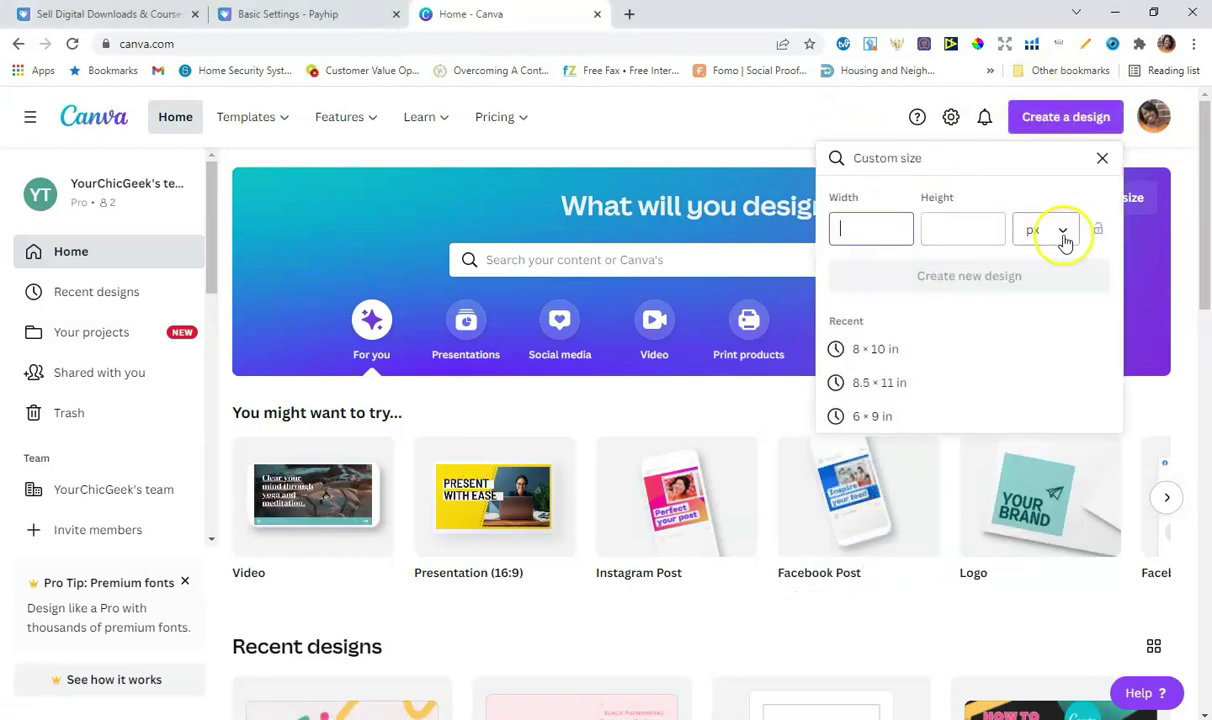
pyautogui.click(851, 229)
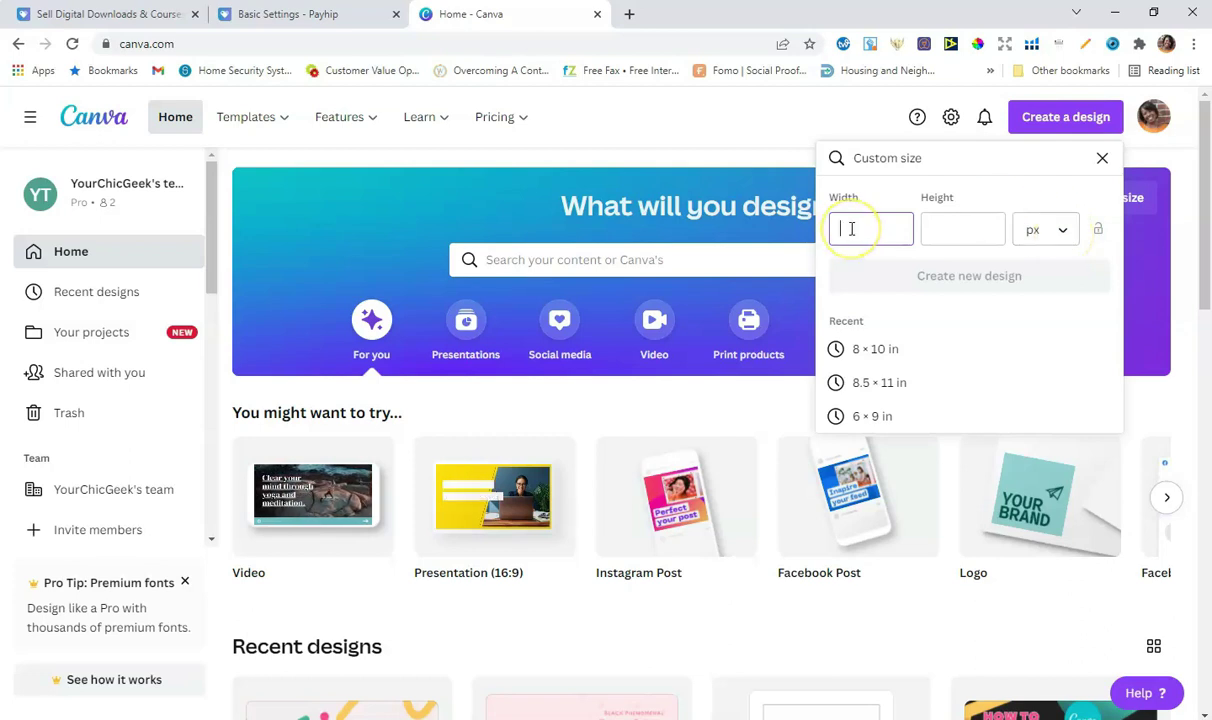
pyautogui.write('500')
pyautogui.click(938, 232)
pyautogui.write('500')
pyautogui.click(934, 278)
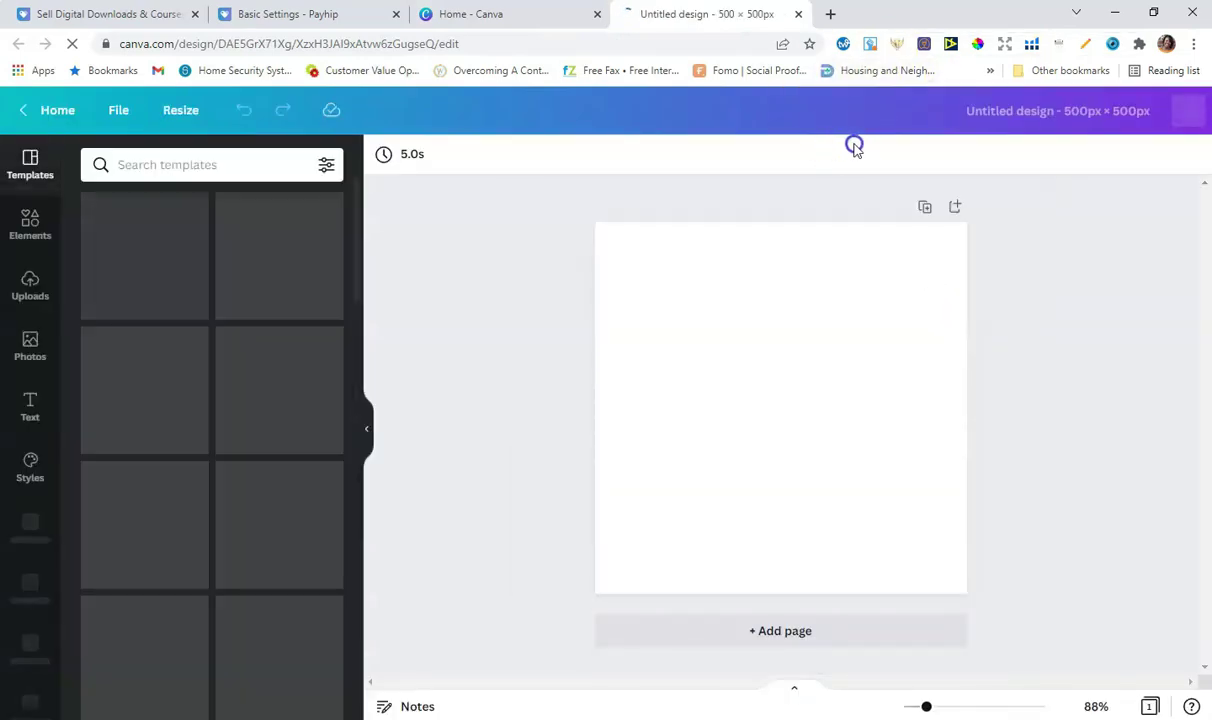
# Step: Name the design "Payhip Course Example - Product Cover"
pyautogui.click(902, 110)
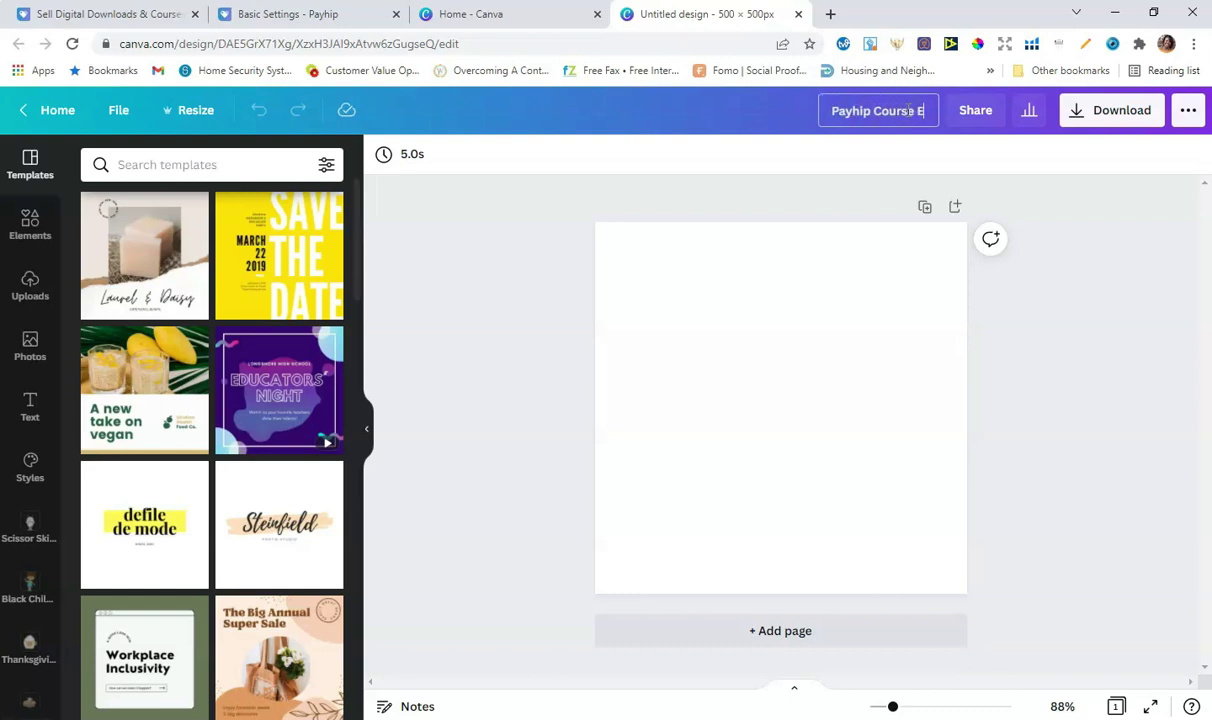
pyautogui.write('Product Cover')
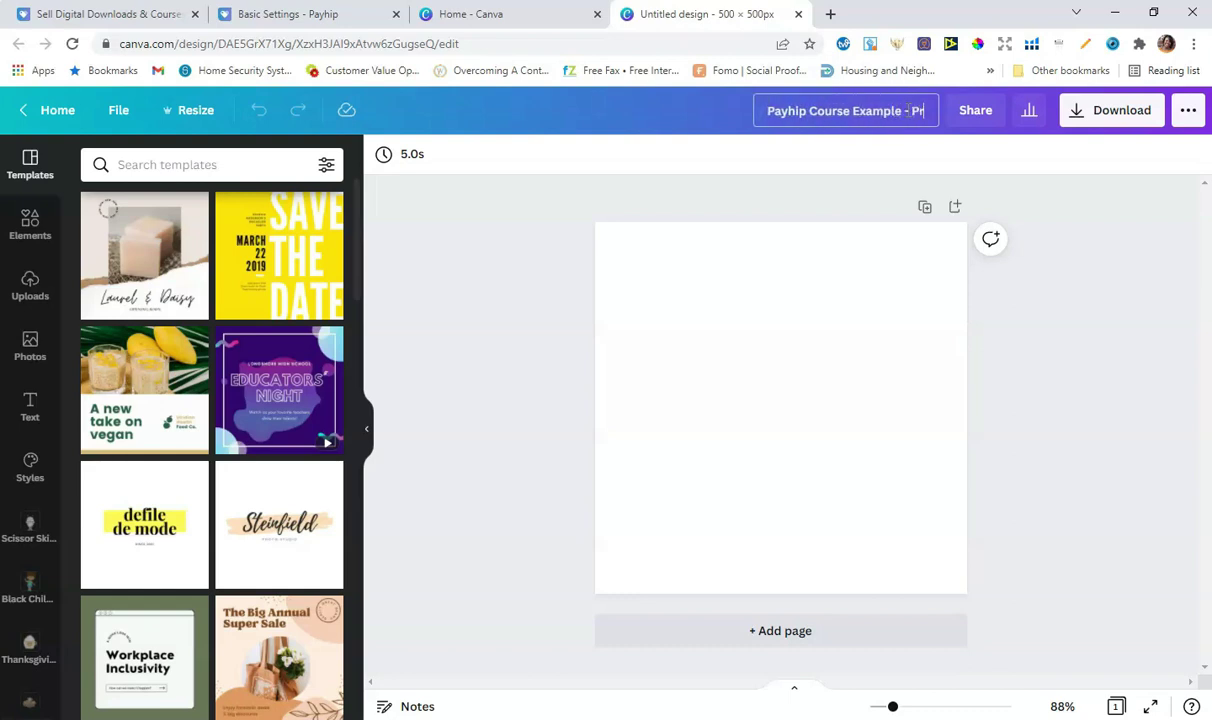
pyautogui.press('Return')
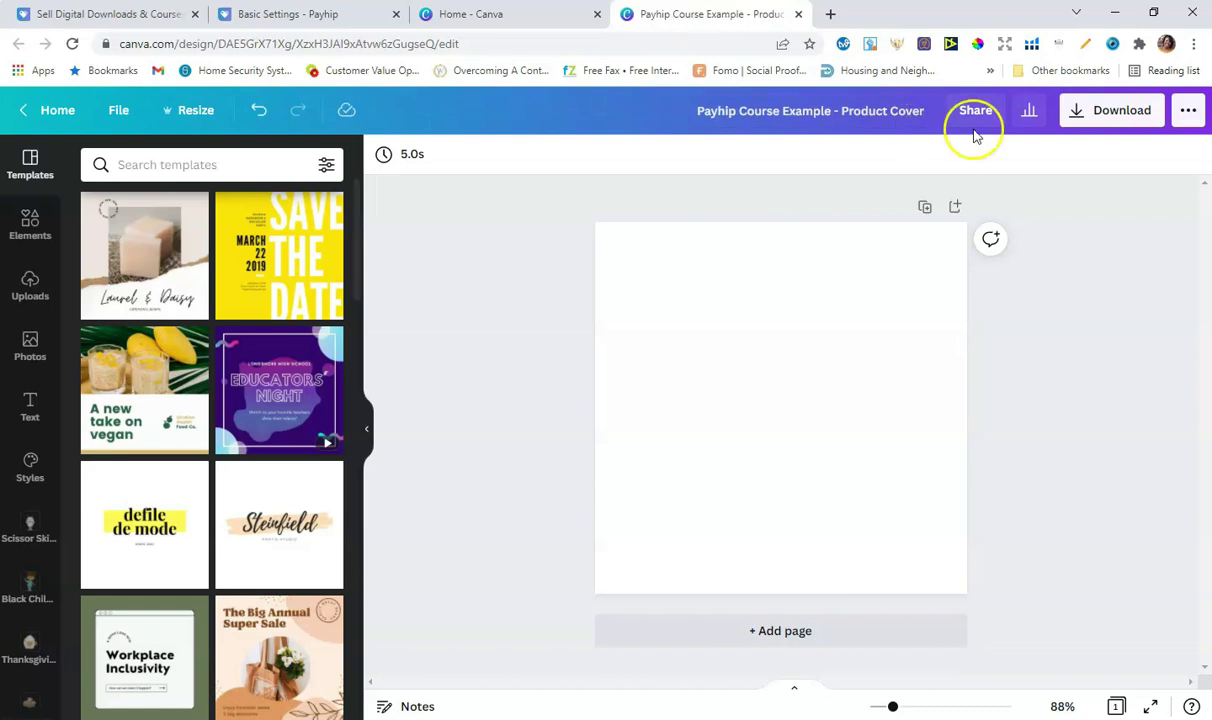
# Step: Search the templates for "course" and apply the "Social Media Course" template with the laptop and phone to the blank page
pyautogui.click(217, 174)
pyautogui.write('course')
pyautogui.press('Return')
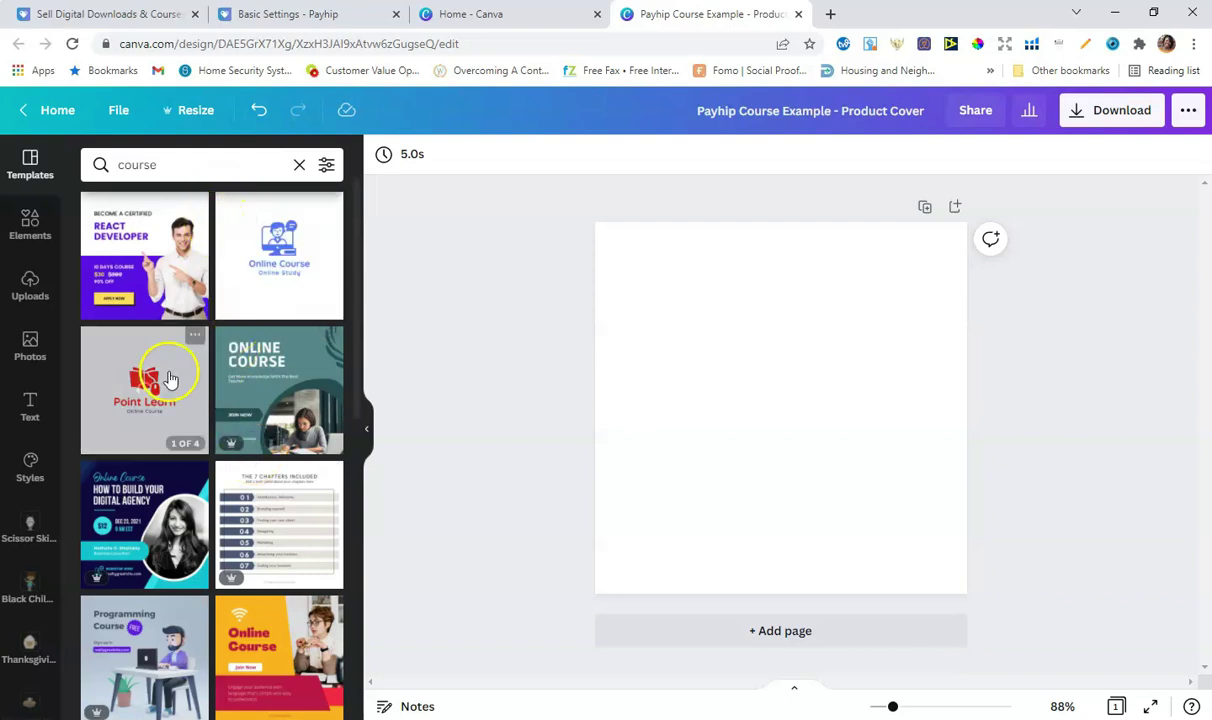
pyautogui.scroll(-5, 186, 376)
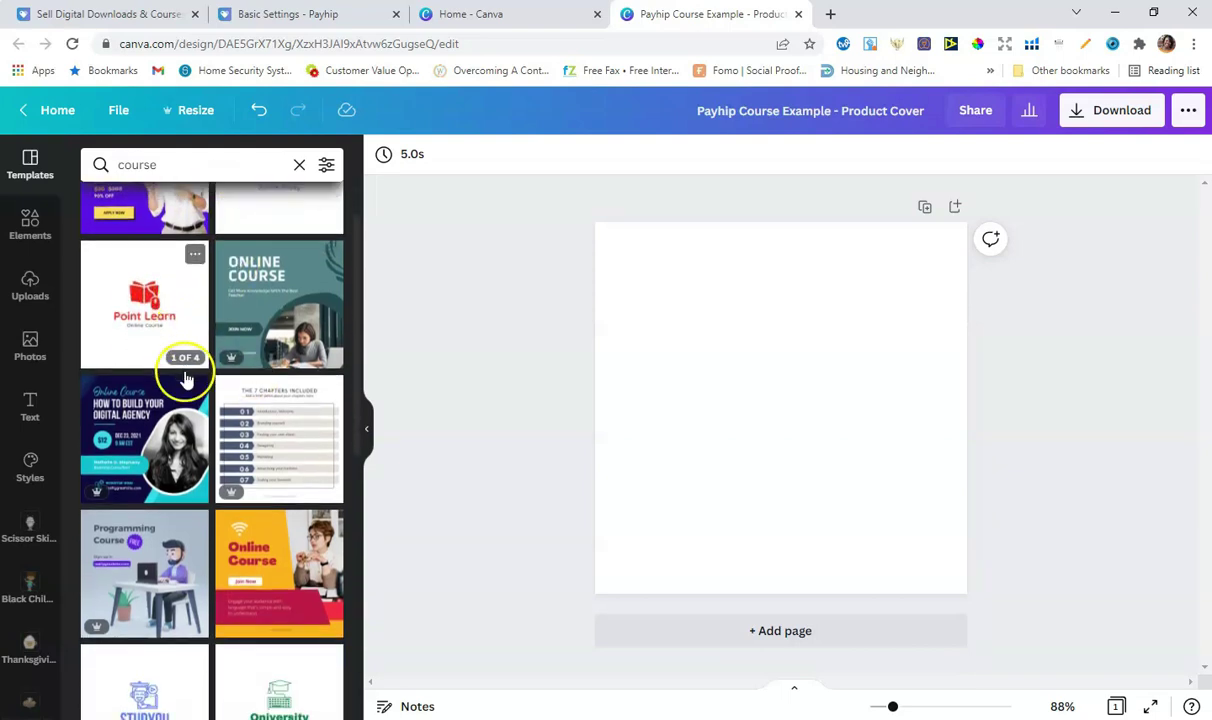
pyautogui.scroll(-5, 186, 376)
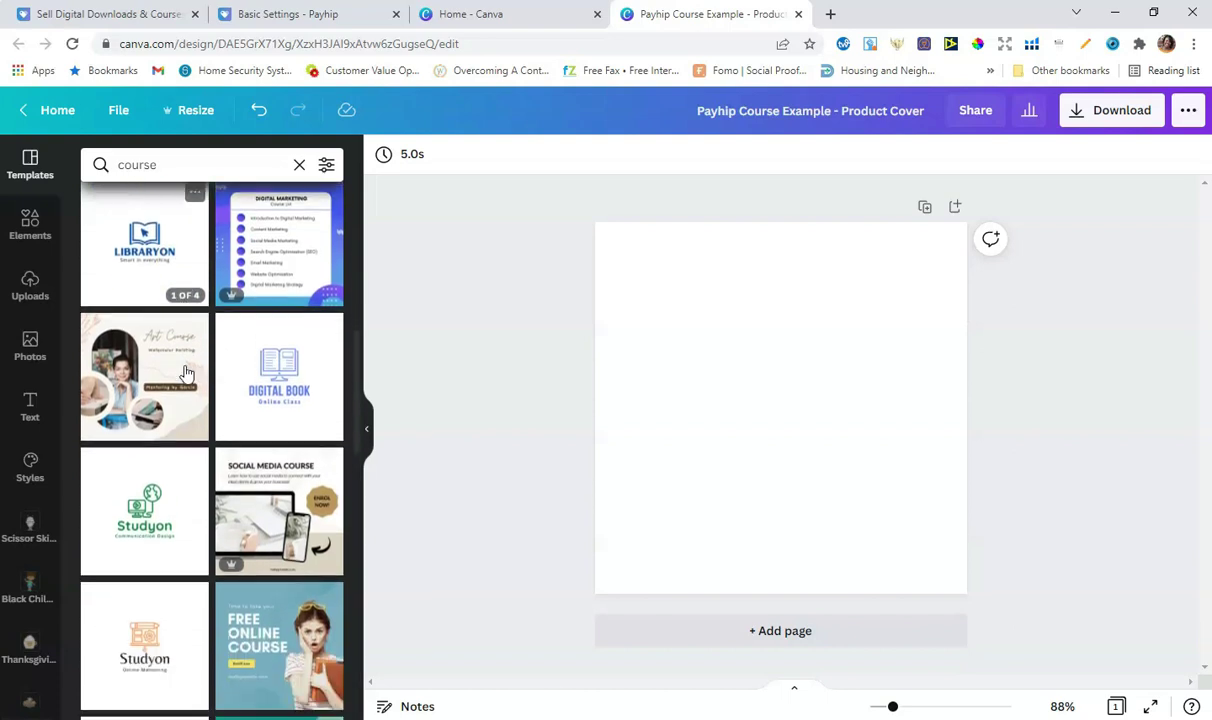
pyautogui.scroll(-5, 186, 373)
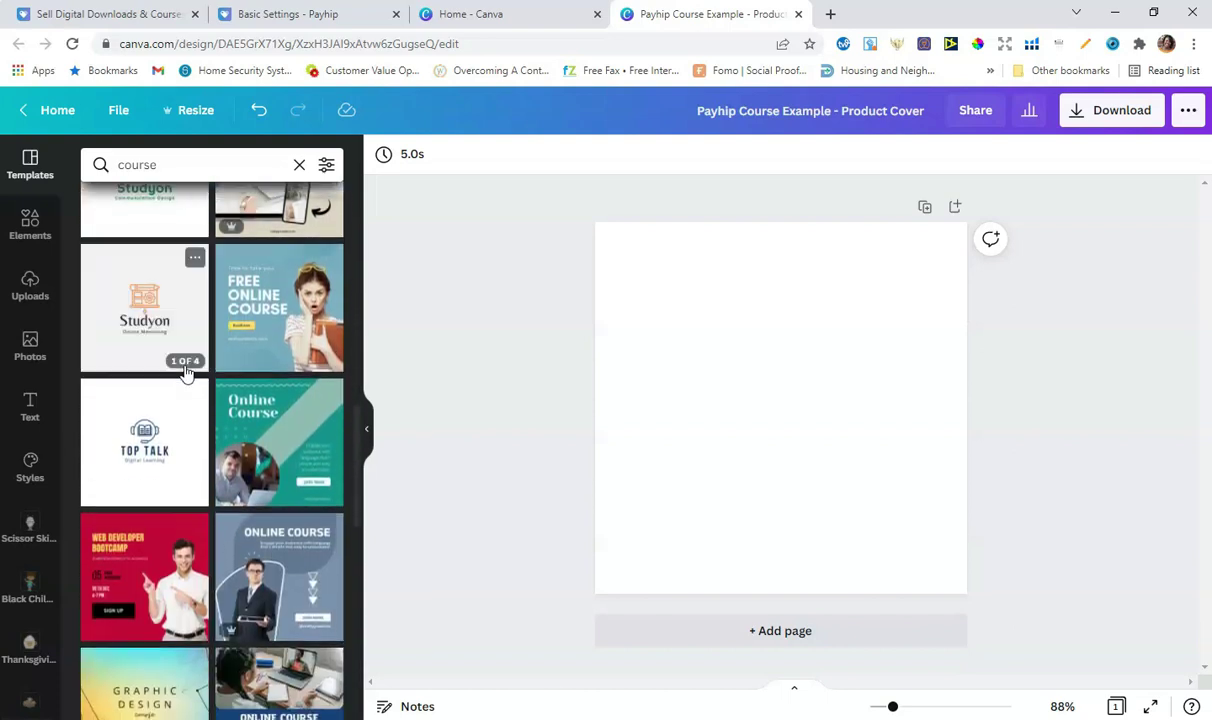
pyautogui.scroll(3, 186, 373)
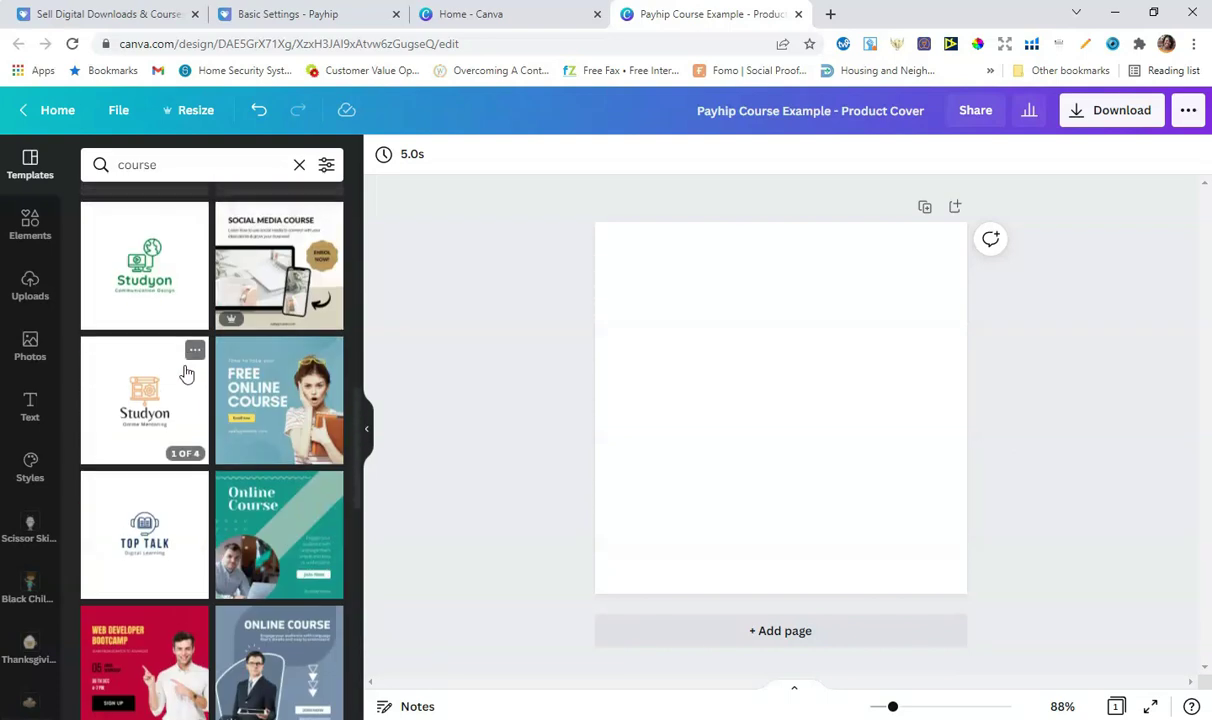
pyautogui.scroll(3, 186, 373)
pyautogui.click(285, 567)
pyautogui.click(1063, 473)
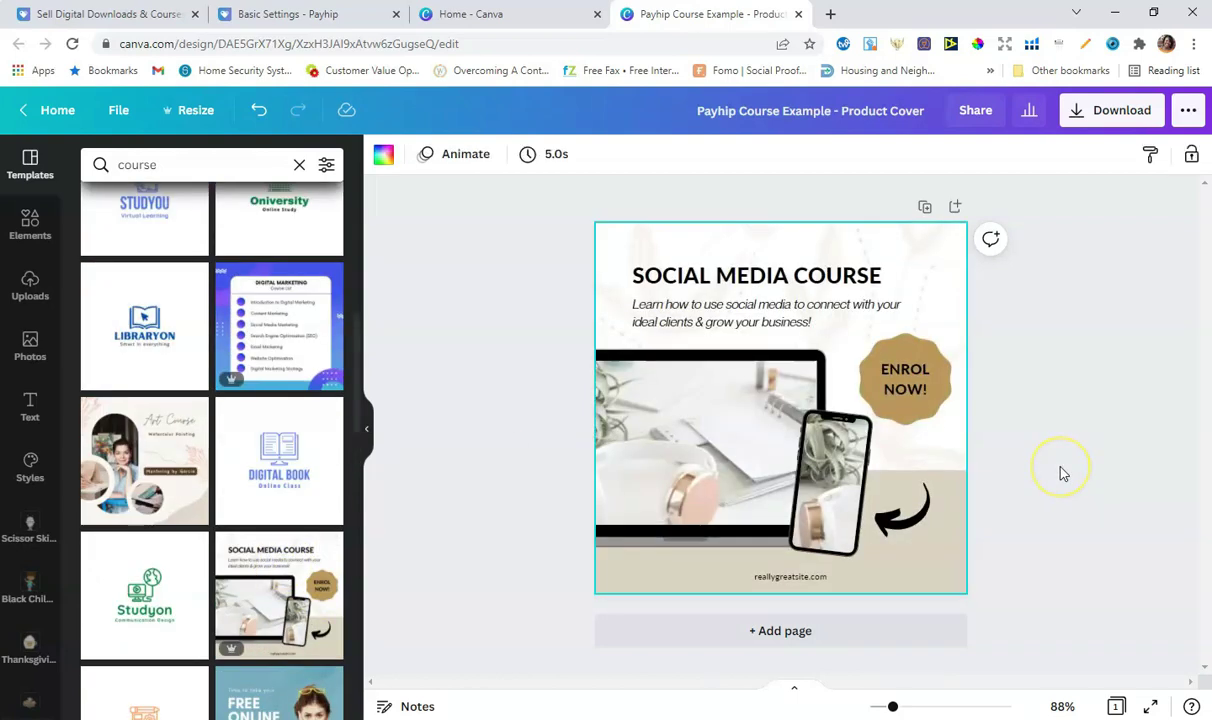
# Step: Correct the badge text to "ENROLL NOW!" and recolor the badge shape teal green
pyautogui.click(918, 372)
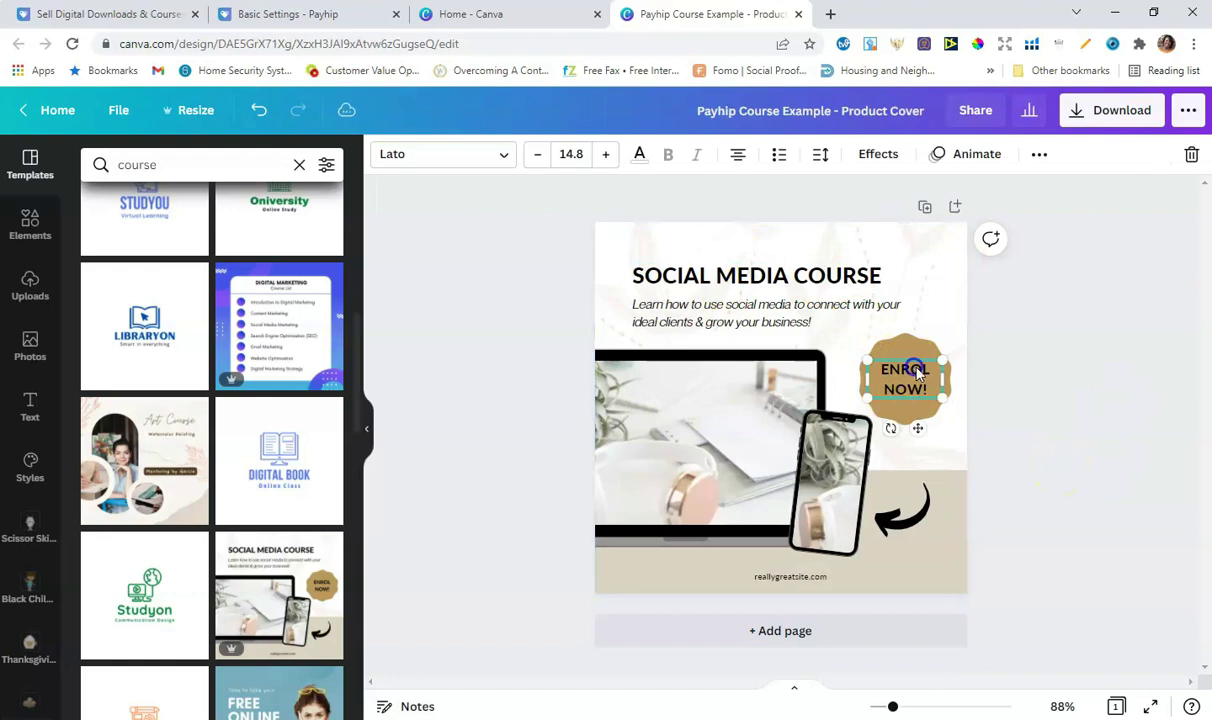
pyautogui.click(921, 369)
pyautogui.click(921, 369)
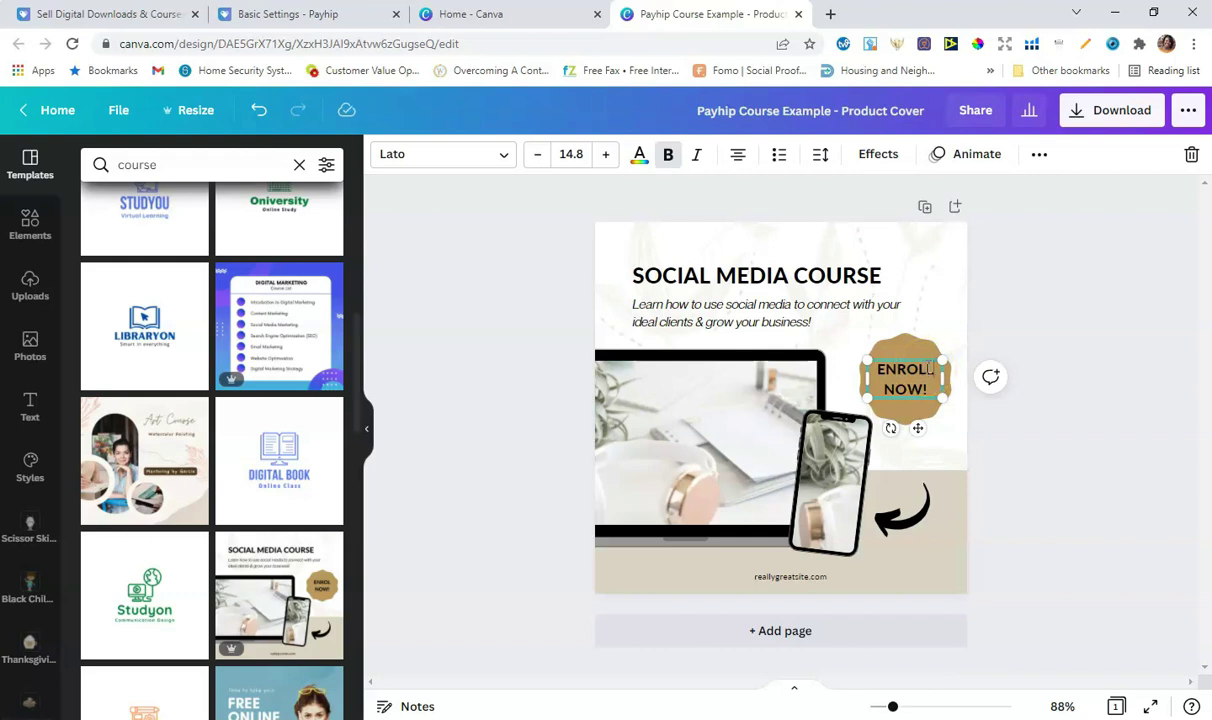
pyautogui.click(910, 345)
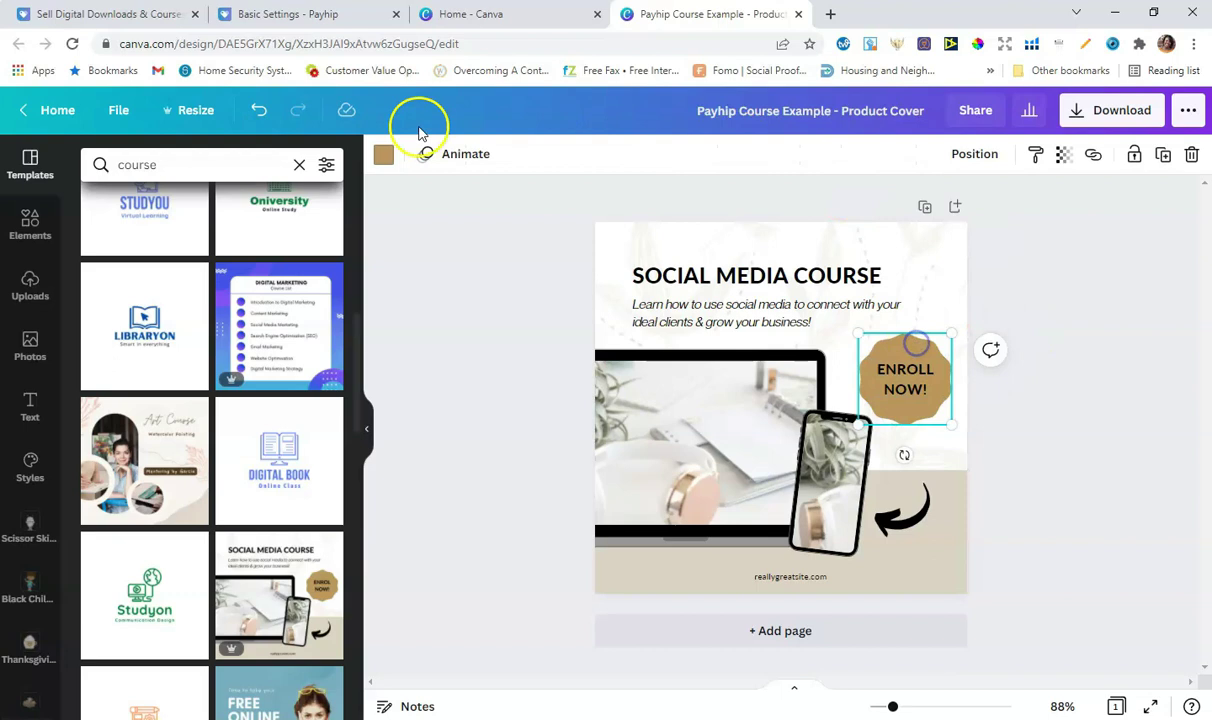
pyautogui.click(383, 155)
pyautogui.click(189, 486)
pyautogui.click(845, 325)
# Step: Center the heading and replace its text with "PAYHIP BOOTCAMP"
pyautogui.click(785, 272)
pyautogui.doubleClick(785, 272)
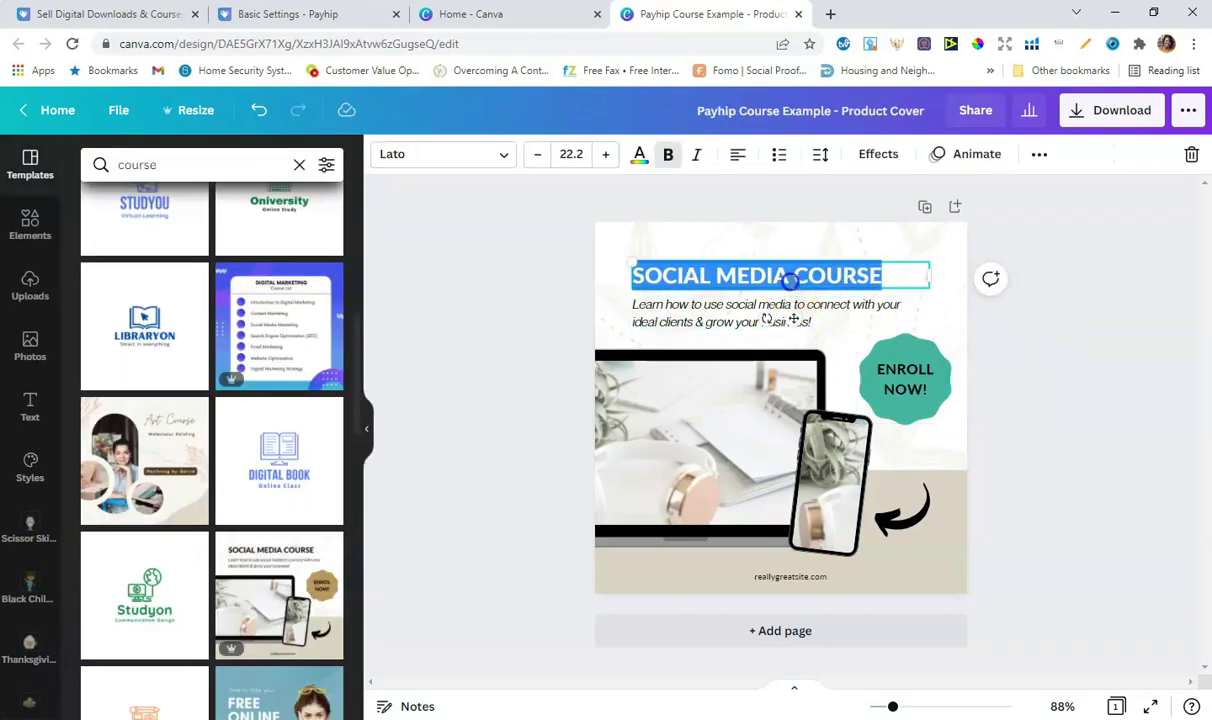
pyautogui.click(740, 154)
pyautogui.doubleClick(782, 274)
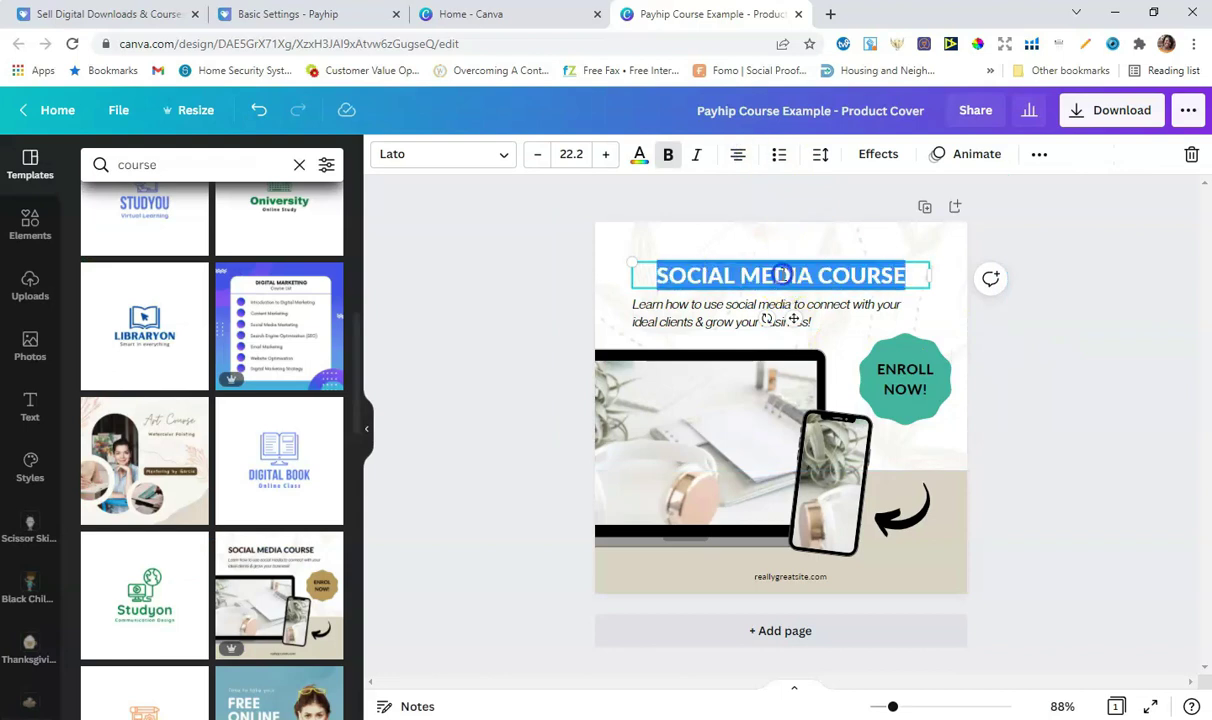
pyautogui.write('PAYHIP BOOKT')
pyautogui.press('BackSpace')
pyautogui.press('BackSpace')
pyautogui.write('TCAMP')
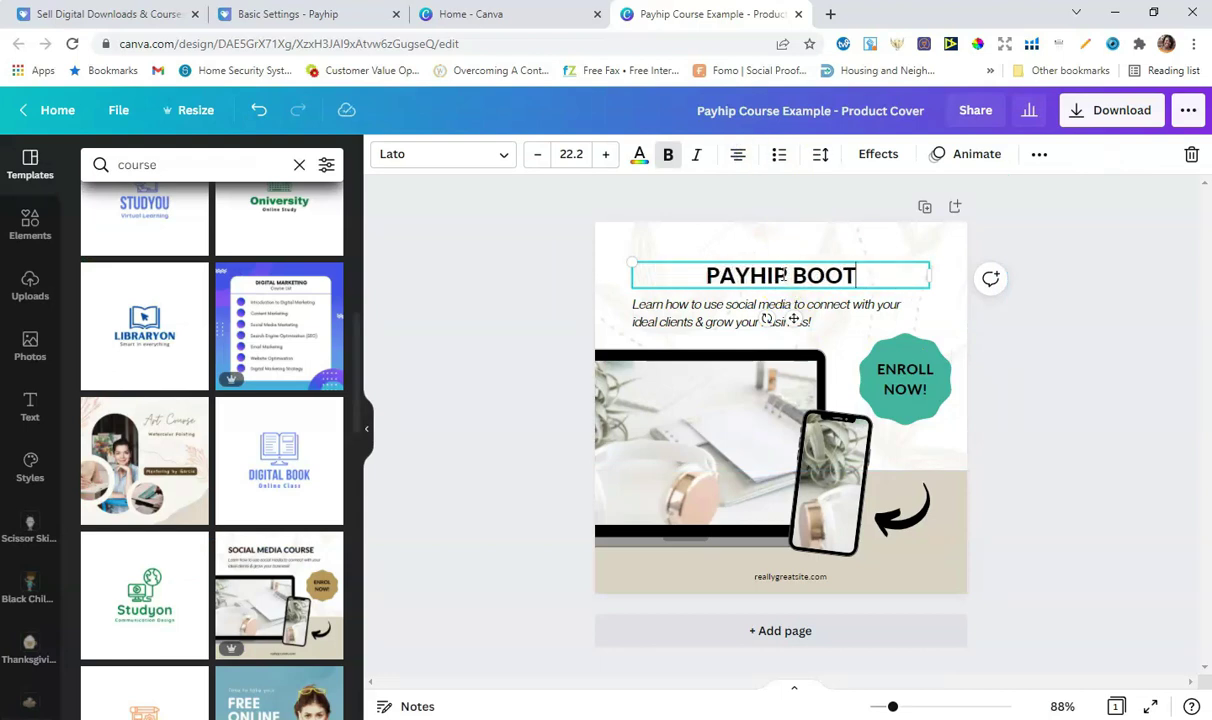
# Step: Center the subtitle and change its wording to "Learn how to use Payhip to sell courses for passive profits", breaking the line before "for"
pyautogui.click(709, 309)
pyautogui.doubleClick(709, 309)
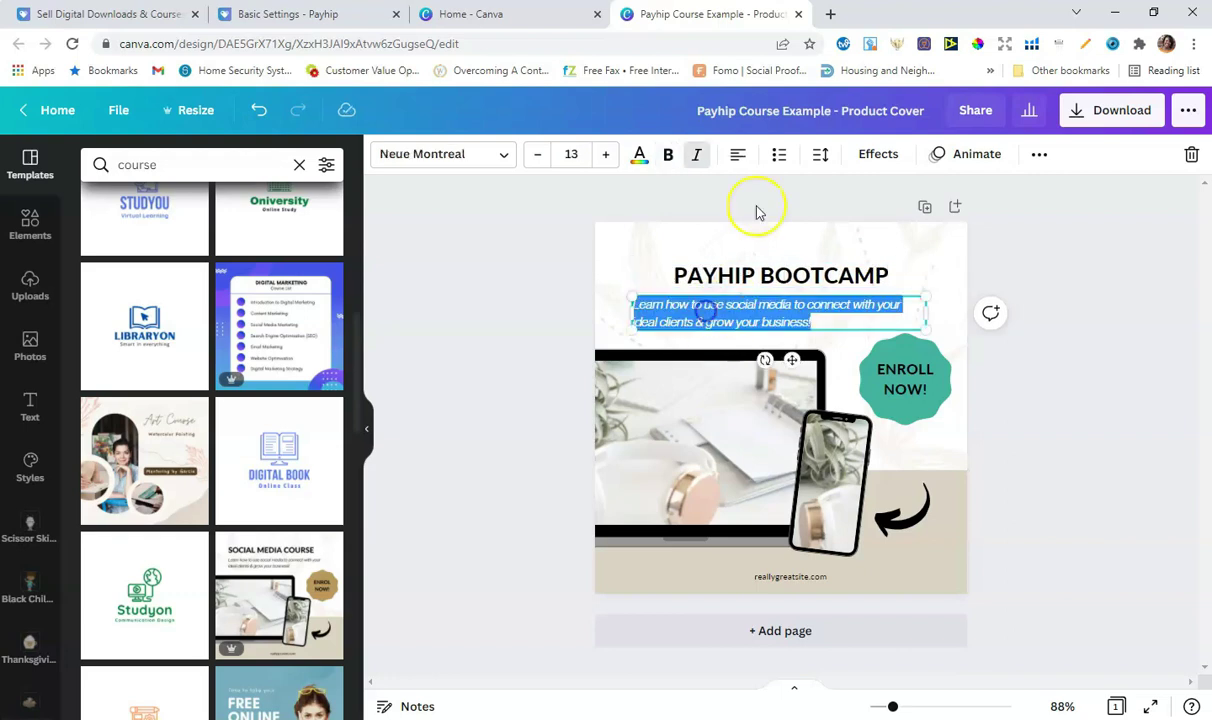
pyautogui.click(741, 155)
pyautogui.click(805, 322)
pyautogui.moveTo(868, 322); pyautogui.dragTo(740, 303)
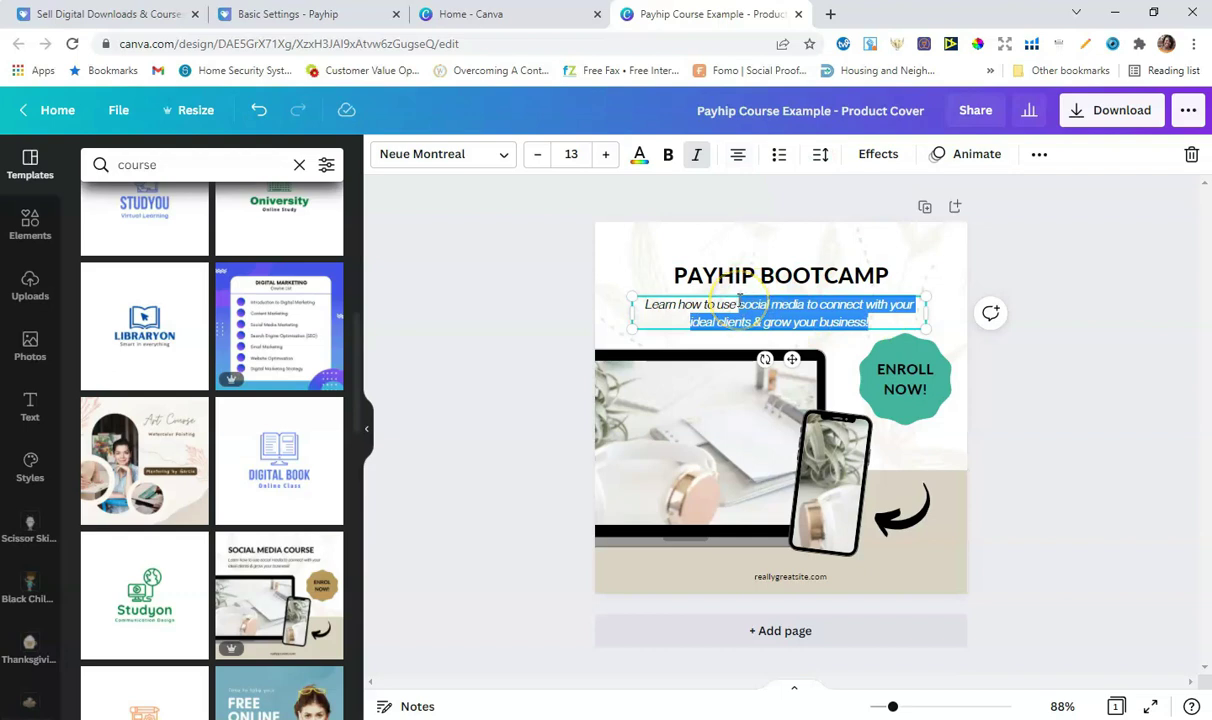
pyautogui.write('pA')
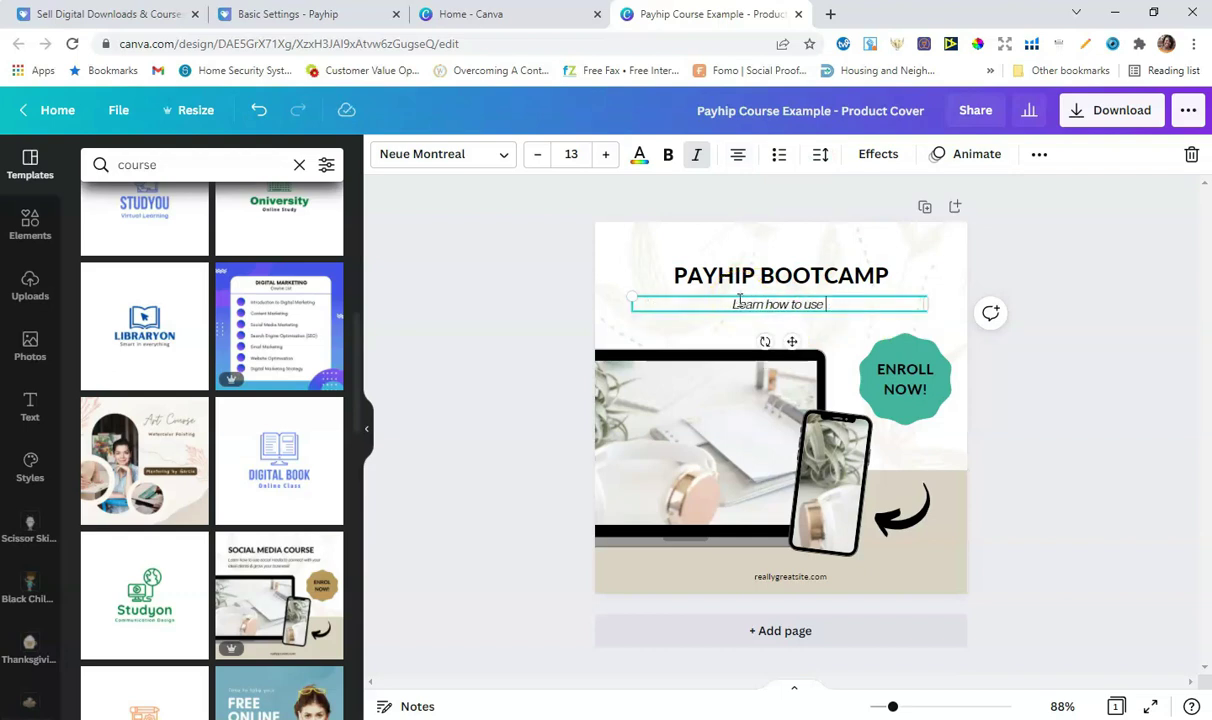
pyautogui.write('yhip to sell courses for passive prof')
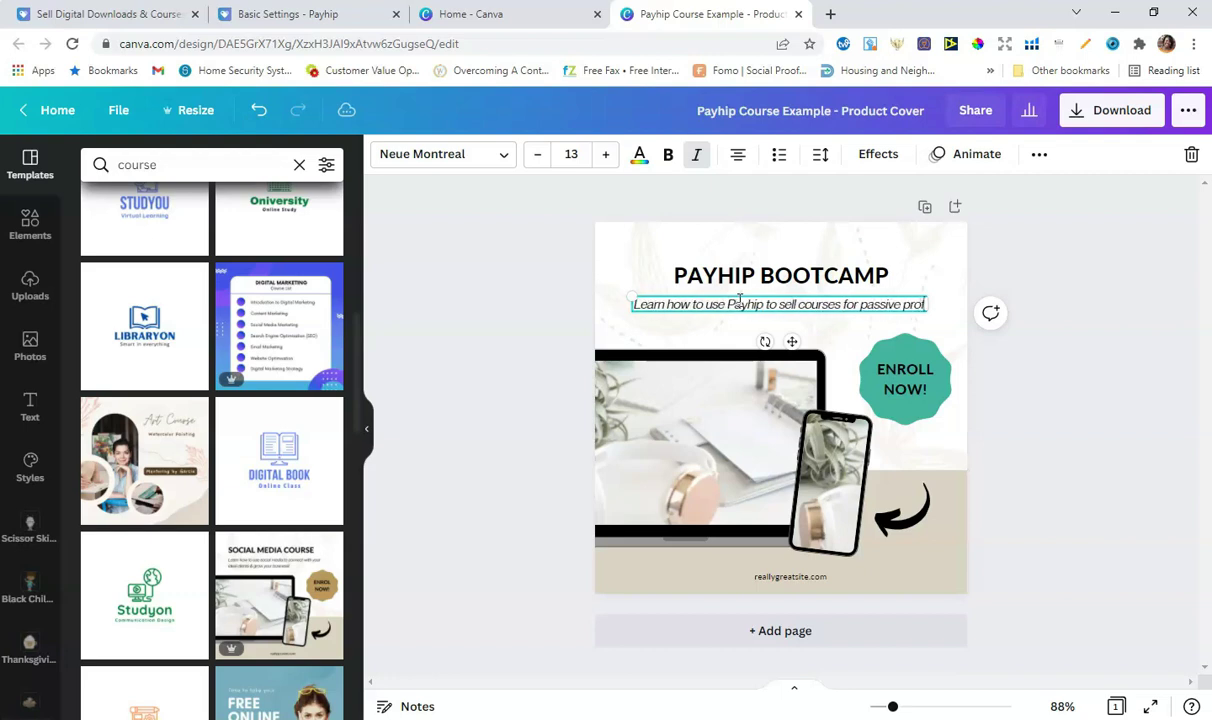
pyautogui.write('its')
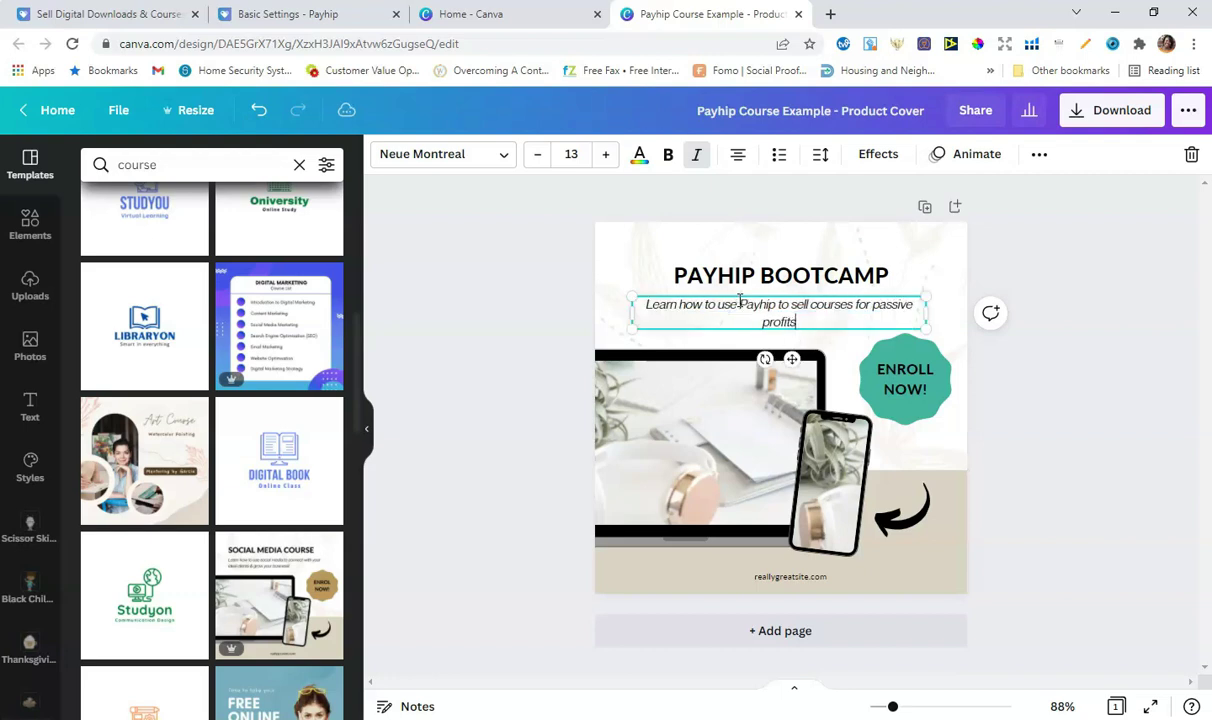
pyautogui.click(855, 304)
pyautogui.press('Return')
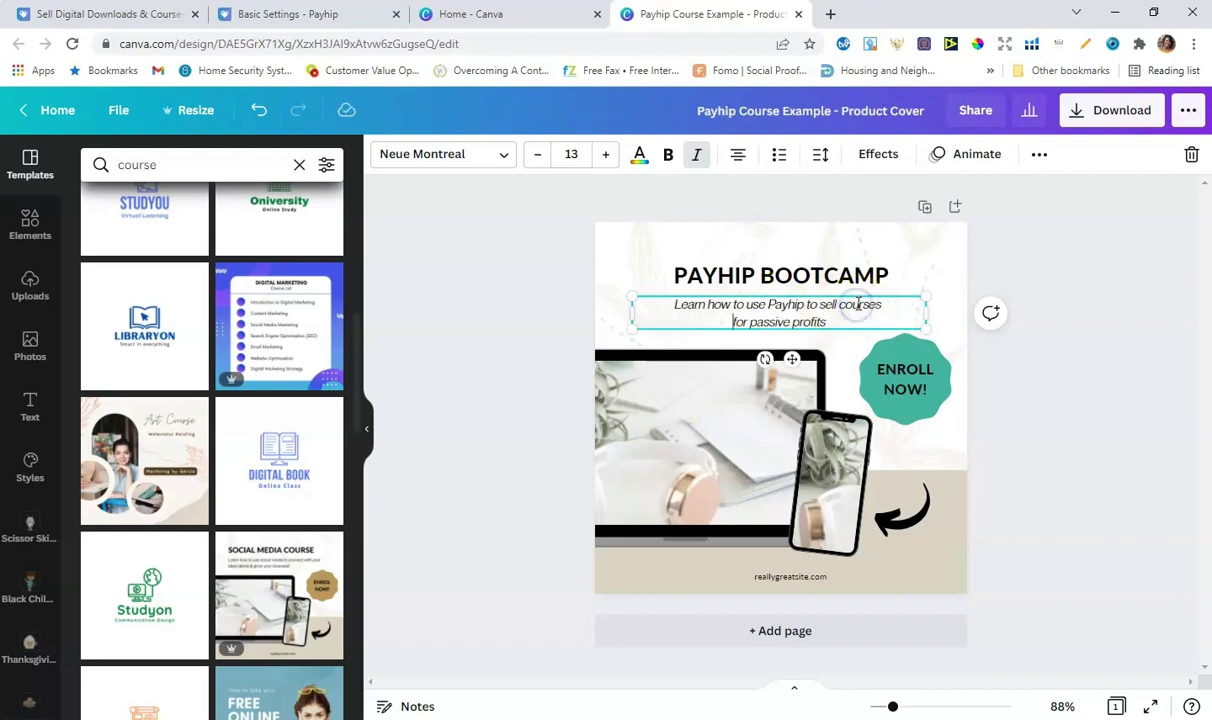
pyautogui.click(995, 290)
# Step: Delete the desk photo from the laptop screen so its frame is empty
pyautogui.click(765, 445)
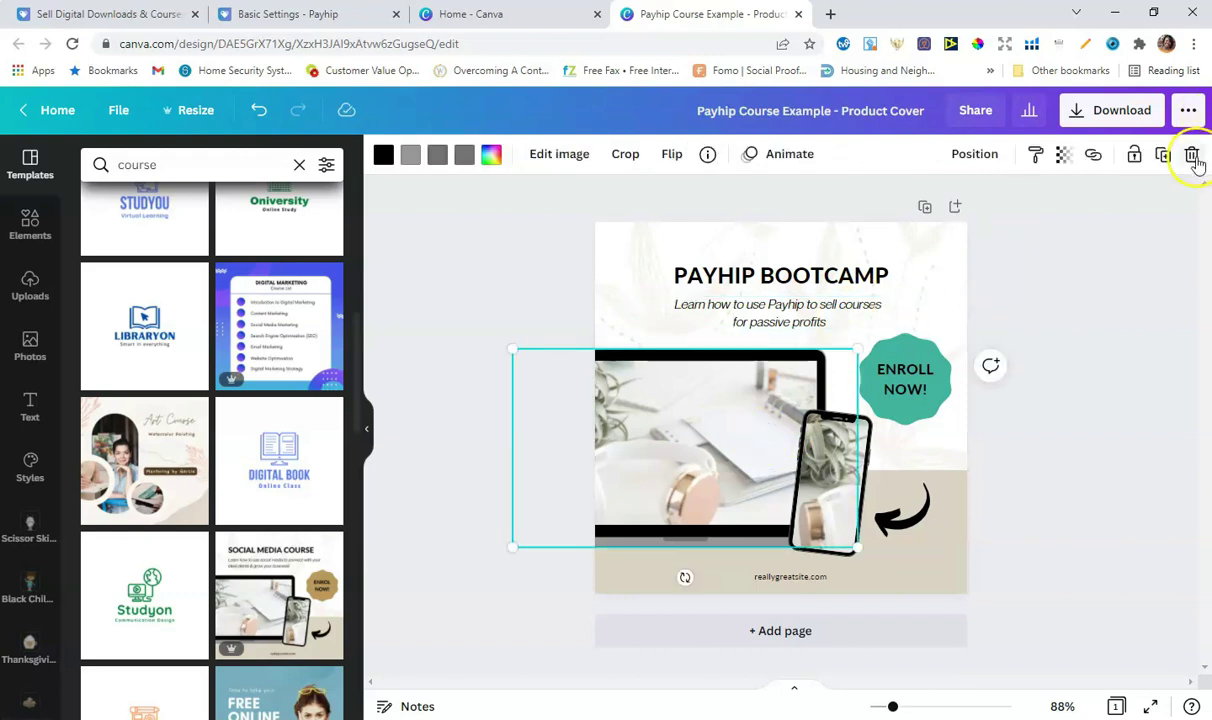
pyautogui.click(1191, 154)
pyautogui.click(1155, 202)
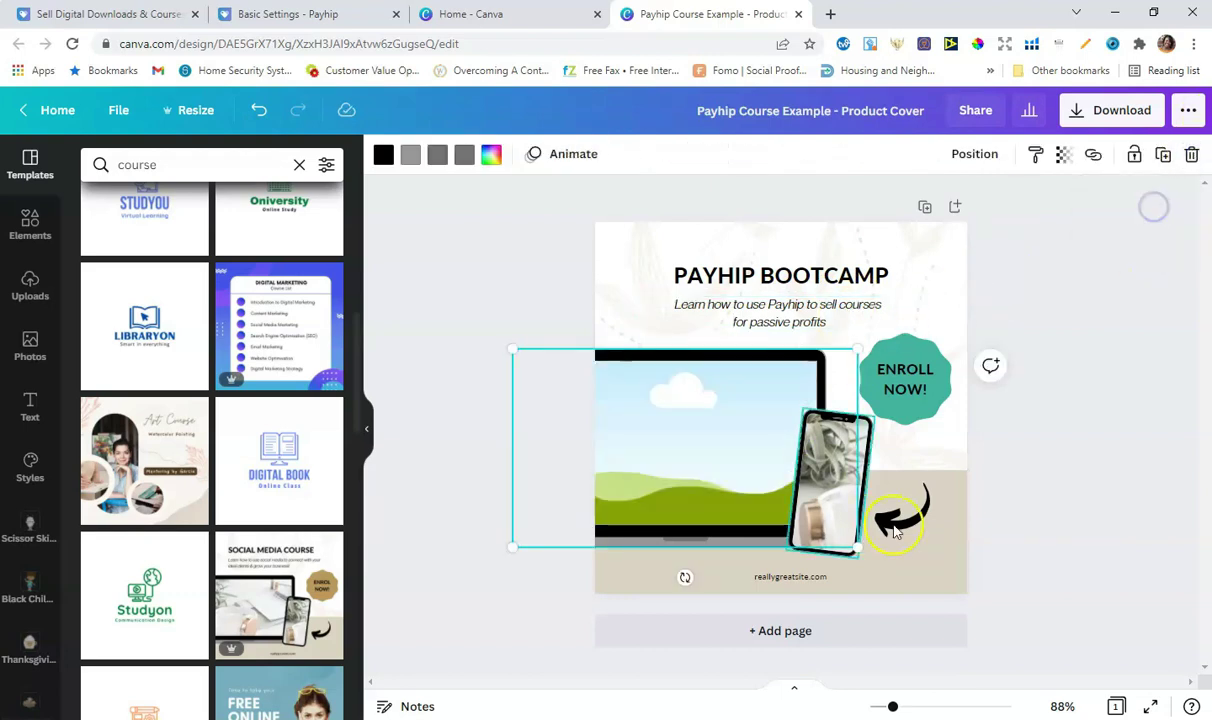
pyautogui.click(1090, 449)
pyautogui.click(786, 578)
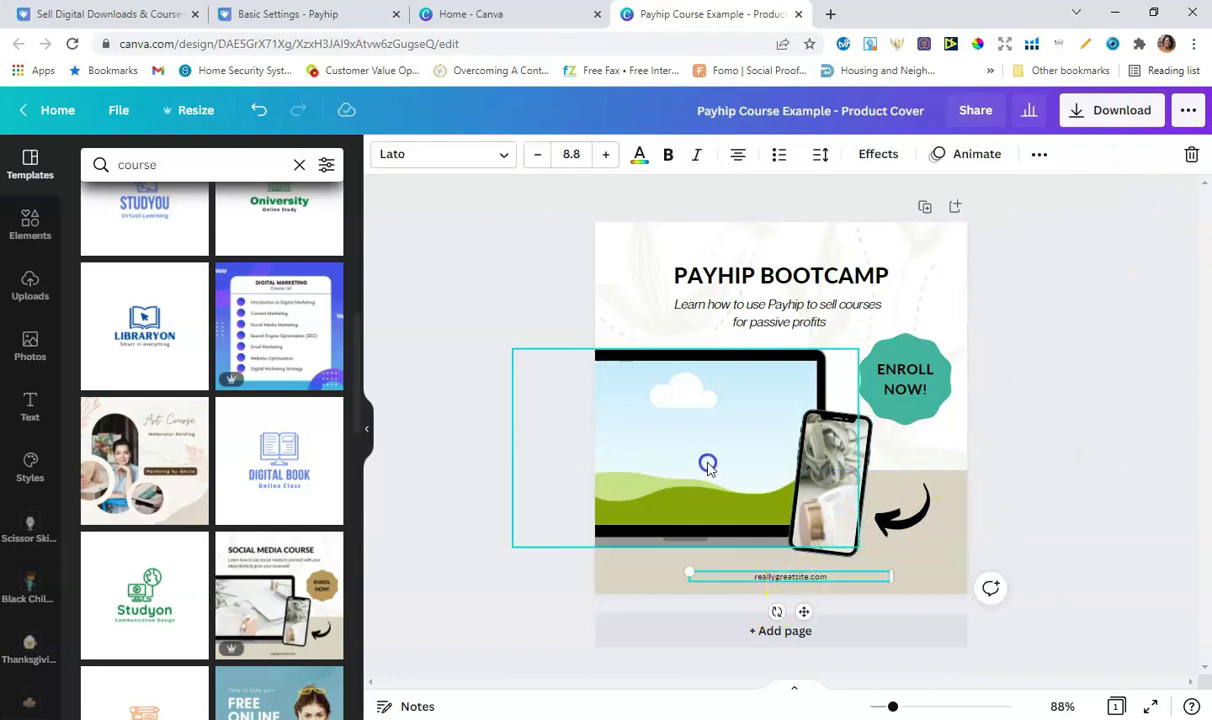
# Step: Fill the laptop and phone frames with the uploaded "How to Create & Sell Canva Templates" image, adjusting the phone's crop
pyautogui.click(709, 462)
pyautogui.click(30, 288)
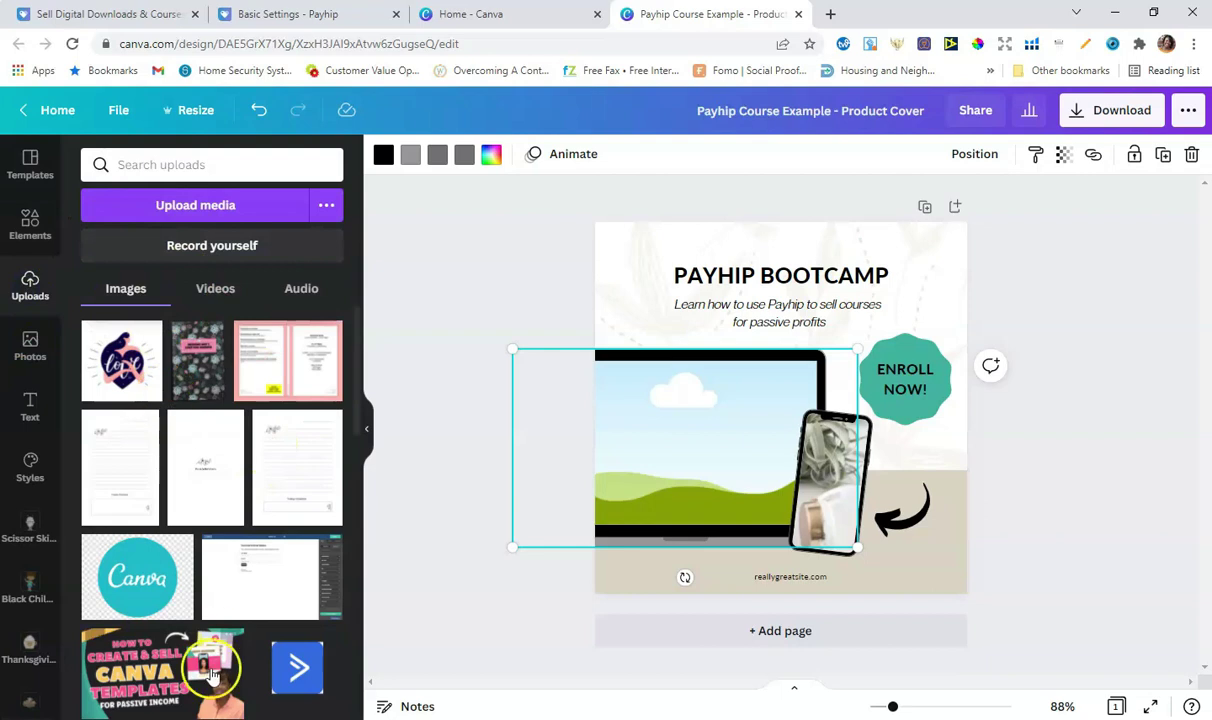
pyautogui.moveTo(140, 650); pyautogui.dragTo(727, 510)
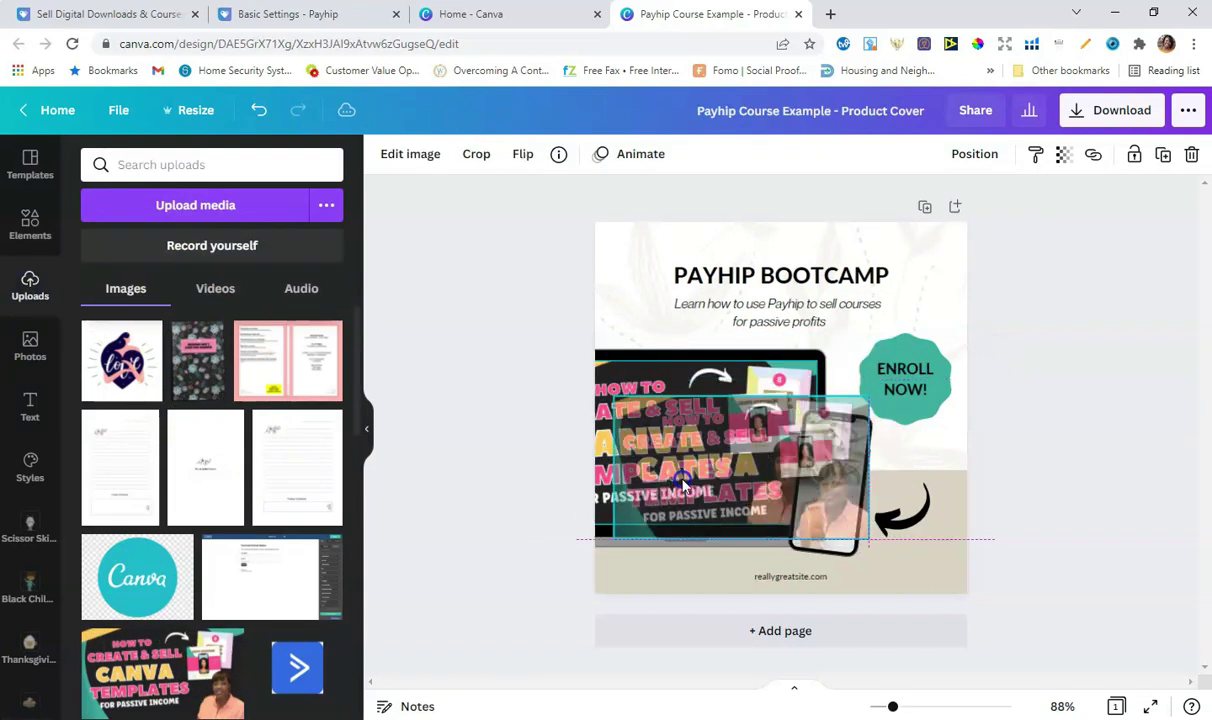
pyautogui.click(487, 357)
pyautogui.moveTo(150, 660); pyautogui.dragTo(758, 479)
pyautogui.doubleClick(790, 470)
pyautogui.click(400, 154)
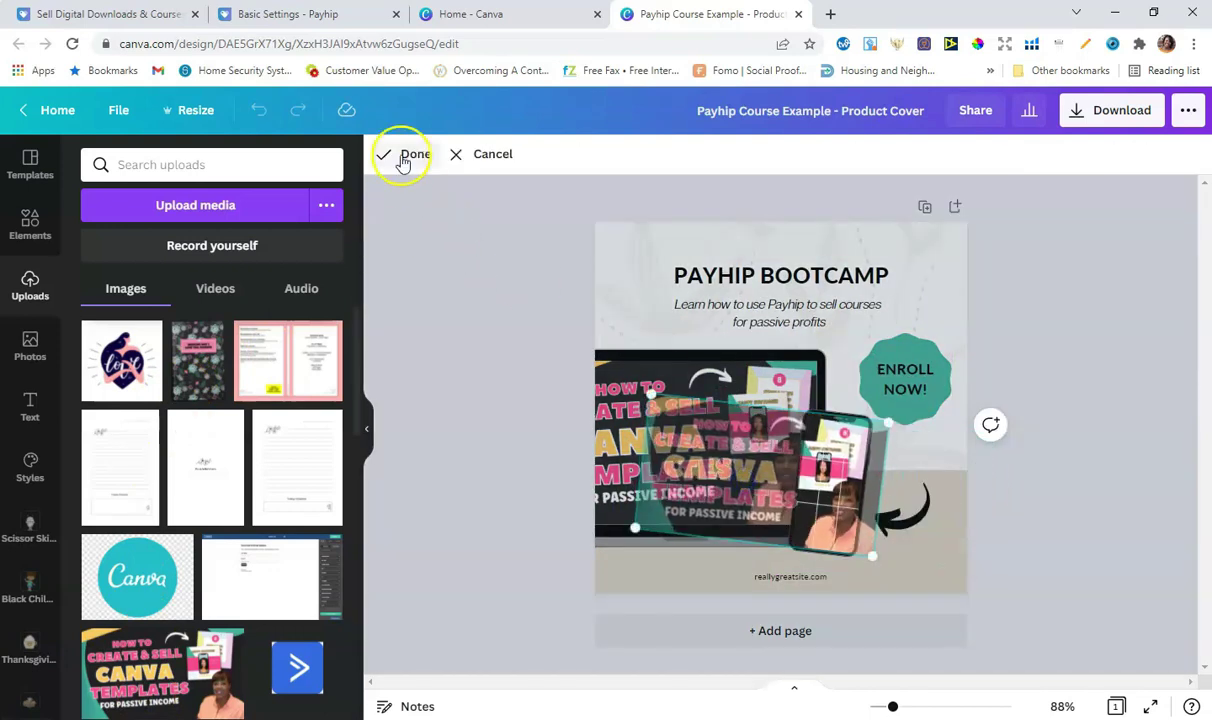
# Step: Recolor the beige band at the bottom of the design yellow-orange and change the website text to "yourchicgeek.com"
pyautogui.click(941, 548)
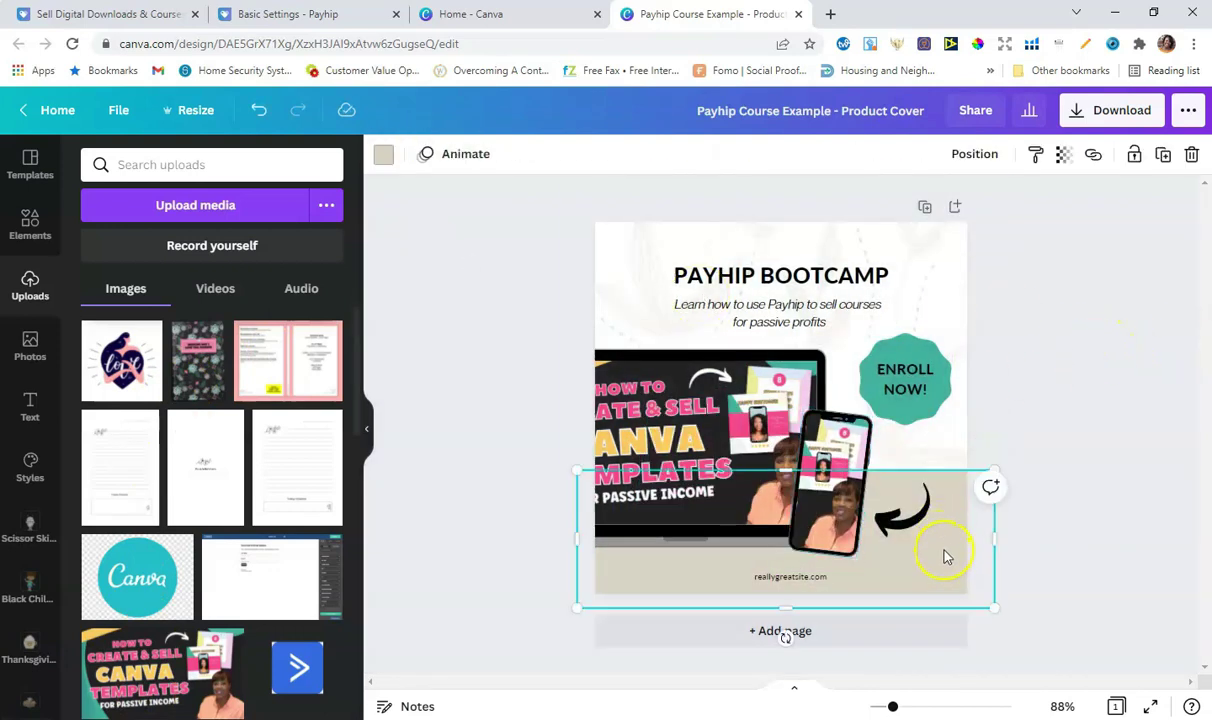
pyautogui.click(385, 157)
pyautogui.click(143, 484)
pyautogui.click(1124, 414)
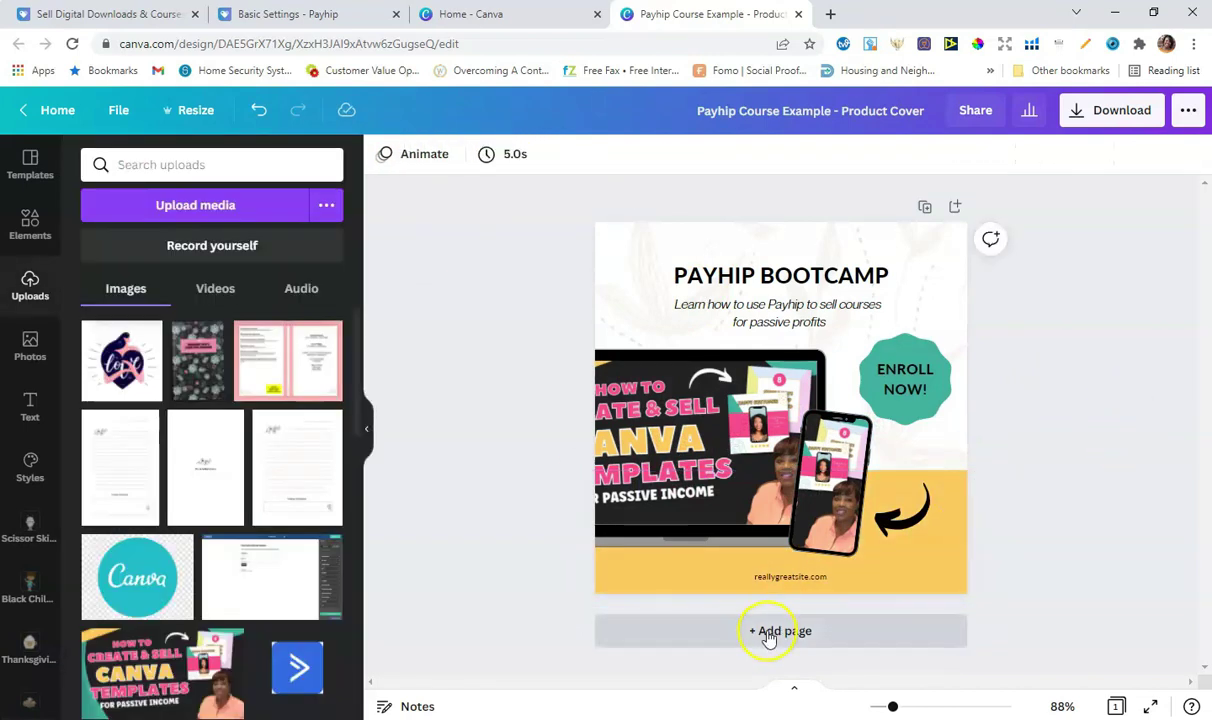
pyautogui.doubleClick(788, 577)
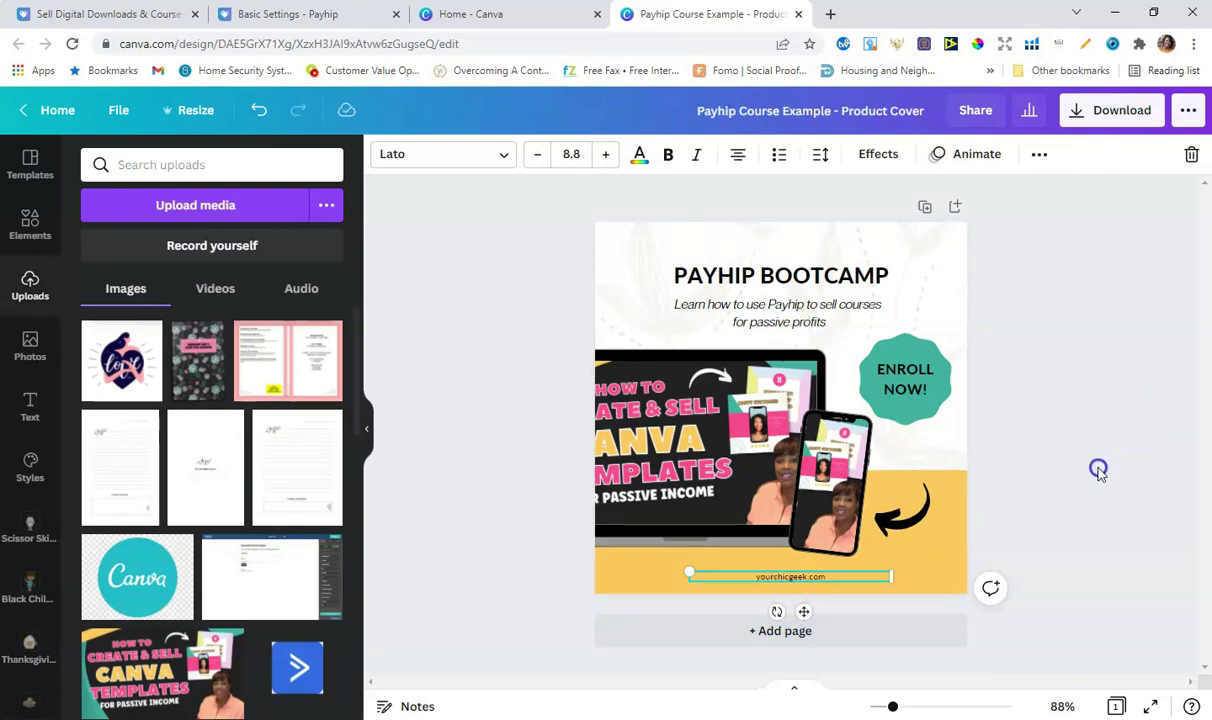
pyautogui.click(1097, 421)
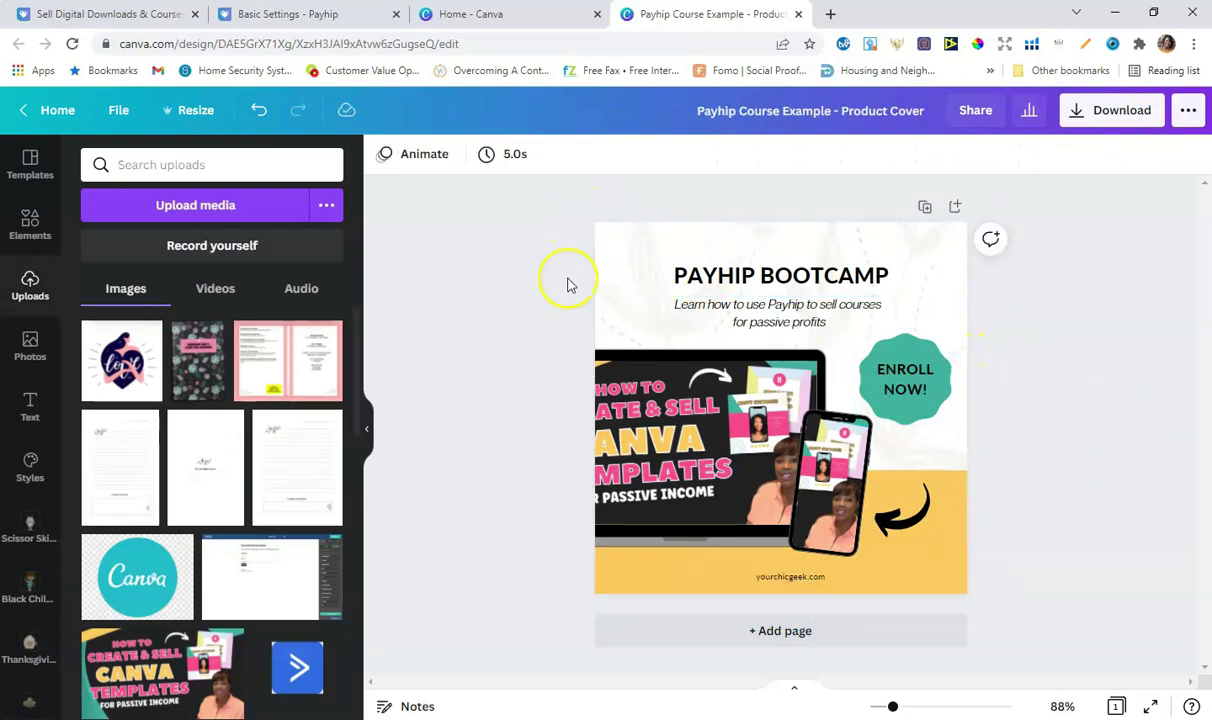
# Step: Download the design as a PNG and upload "Payhip Course Example - Product Cover" as the product thumbnail in Payhip's basic settings
pyautogui.click(1078, 124)
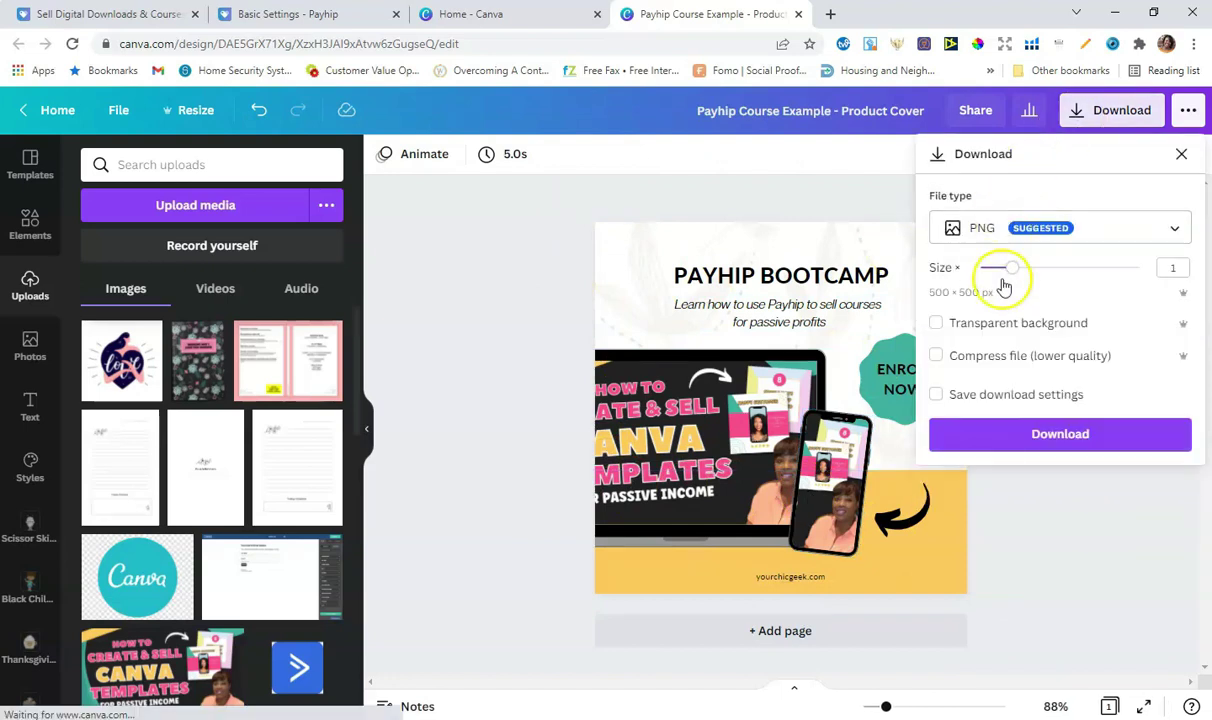
pyautogui.click(1045, 447)
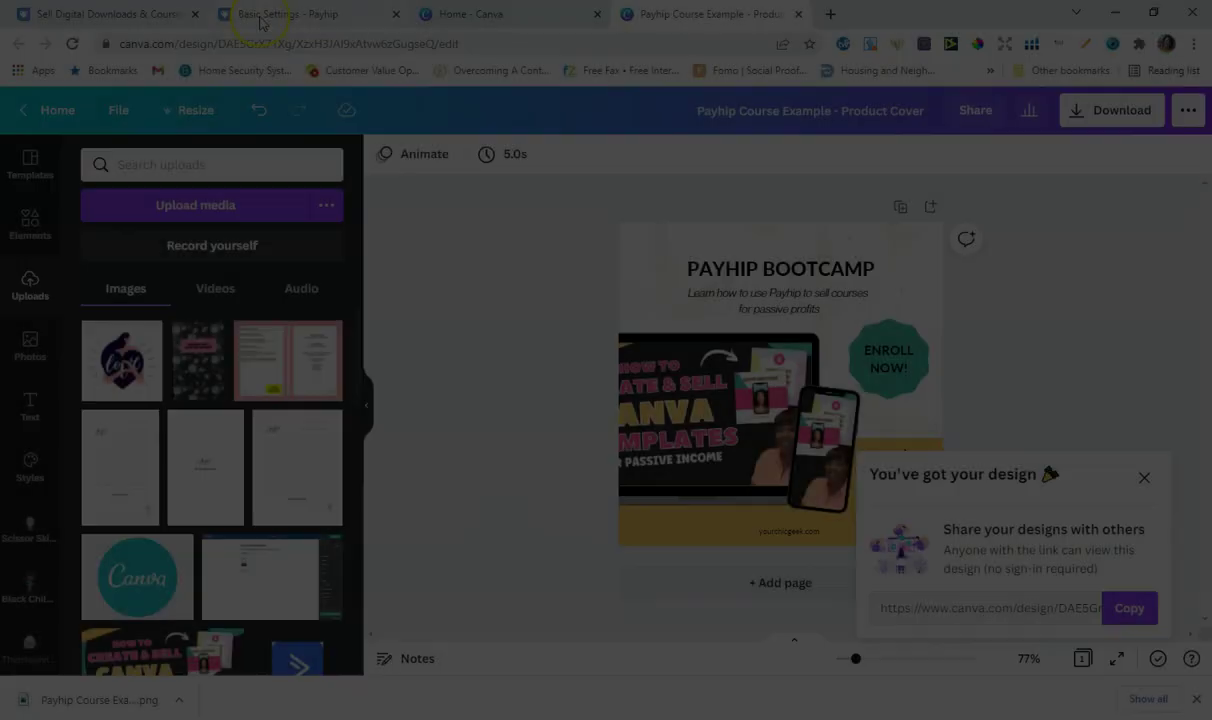
pyautogui.click(262, 16)
pyautogui.scroll(-1, 1004, 373)
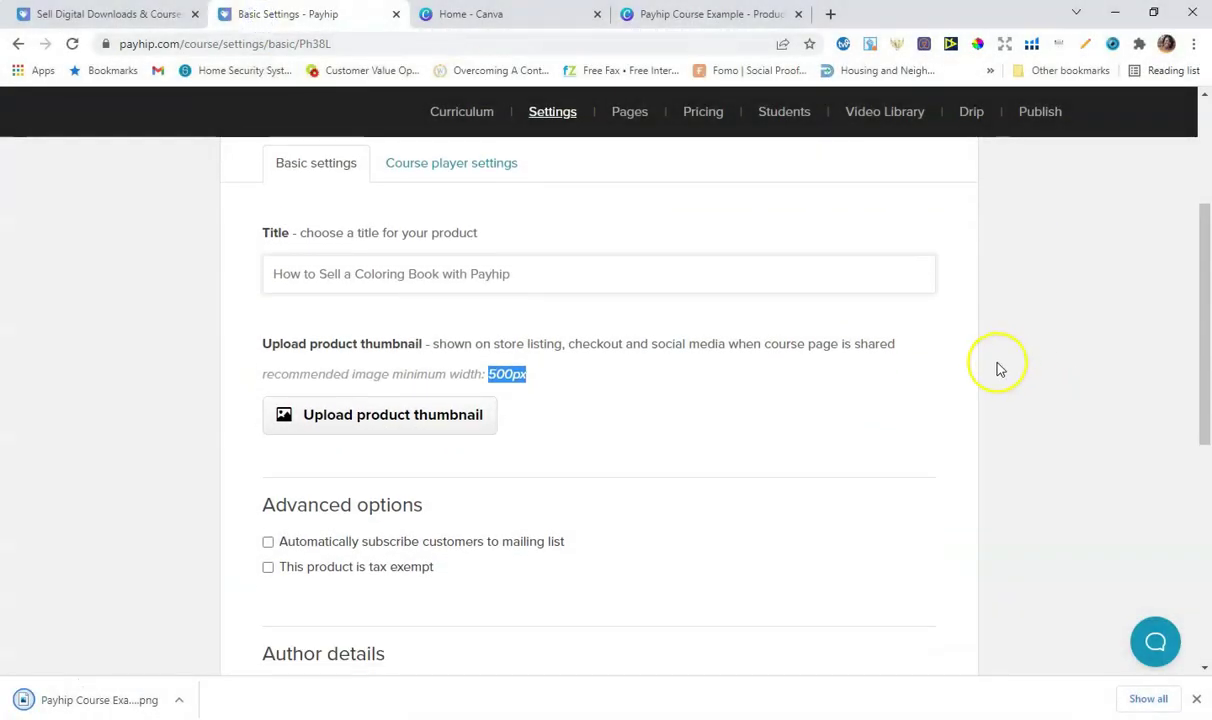
pyautogui.click(436, 424)
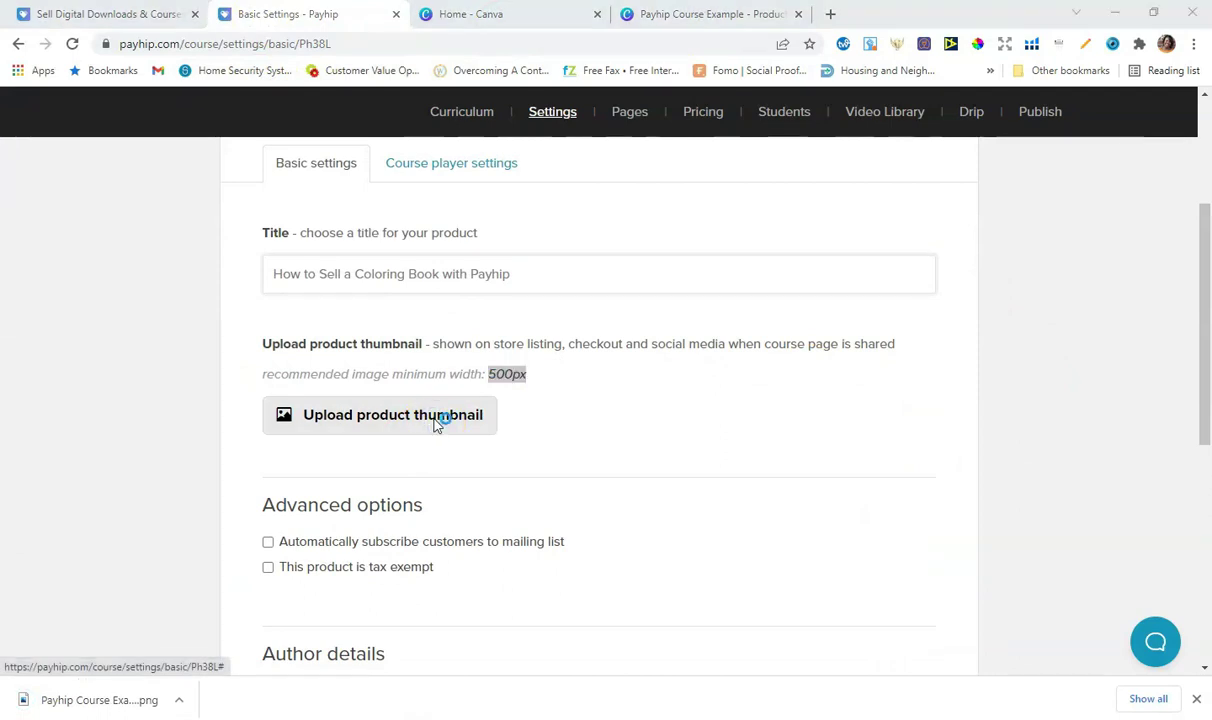
pyautogui.click(410, 305)
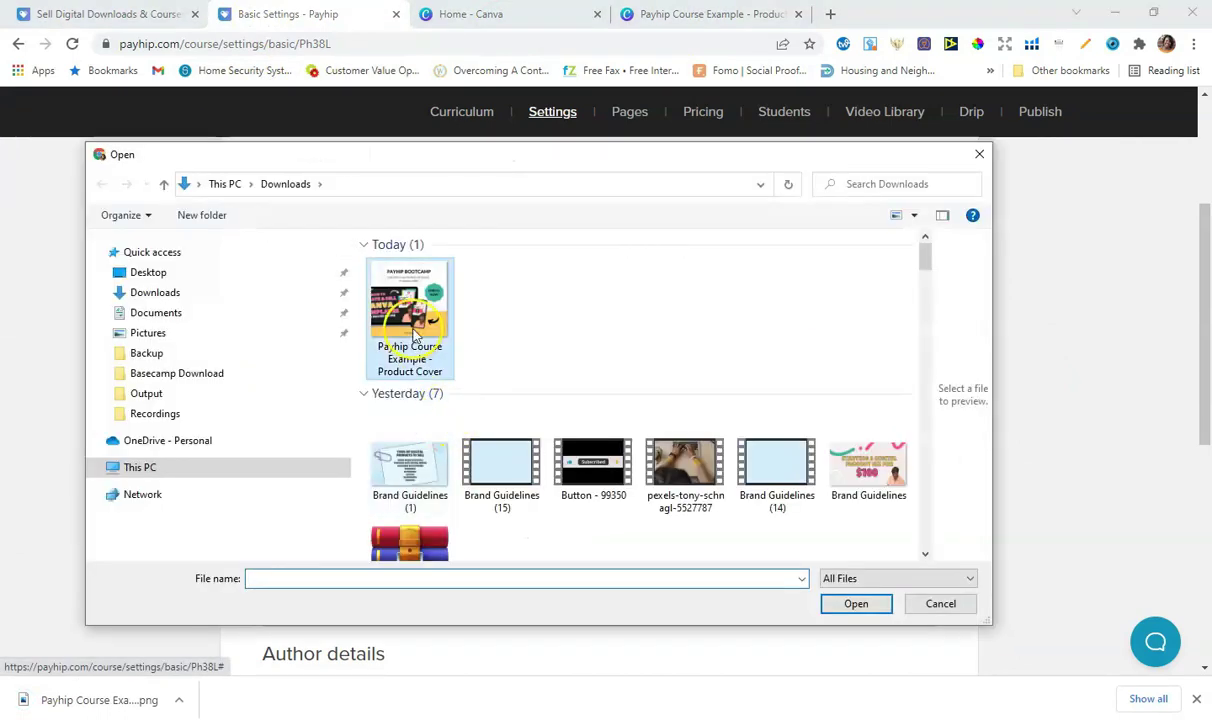
pyautogui.click(858, 604)
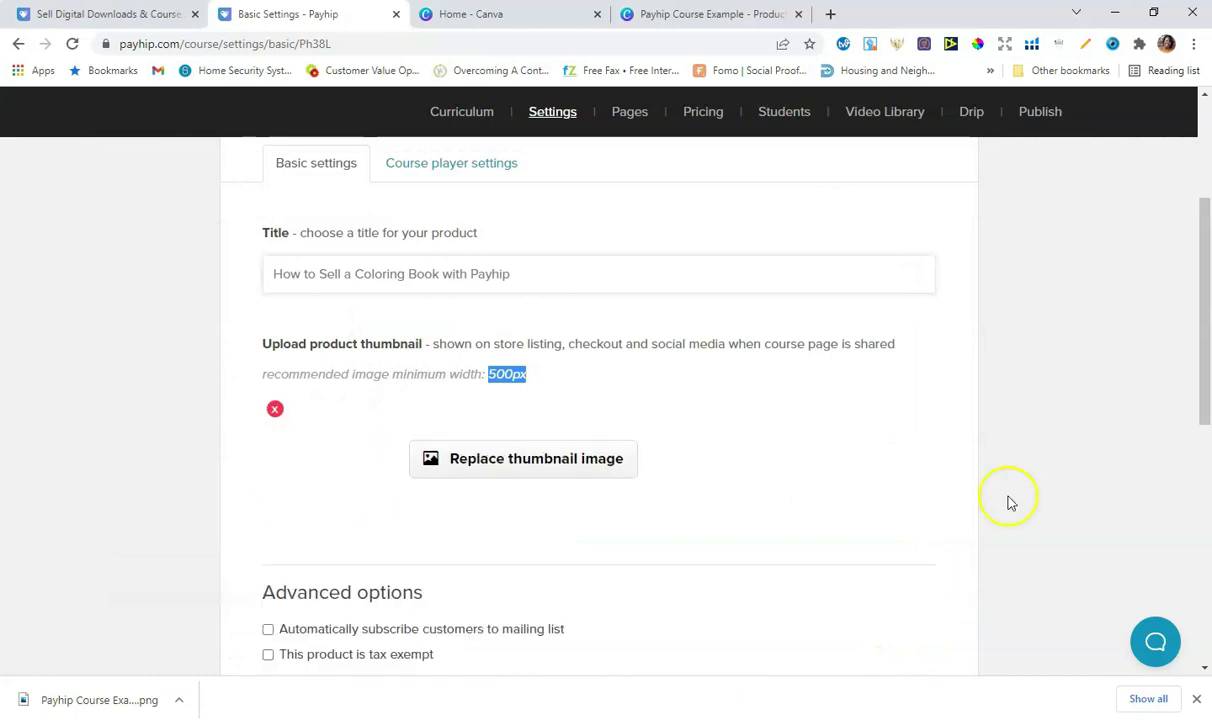
# Step: Enable automatic subscription of customers to the mailing list to view its options, and disable it again
pyautogui.scroll(-3, 1009, 490)
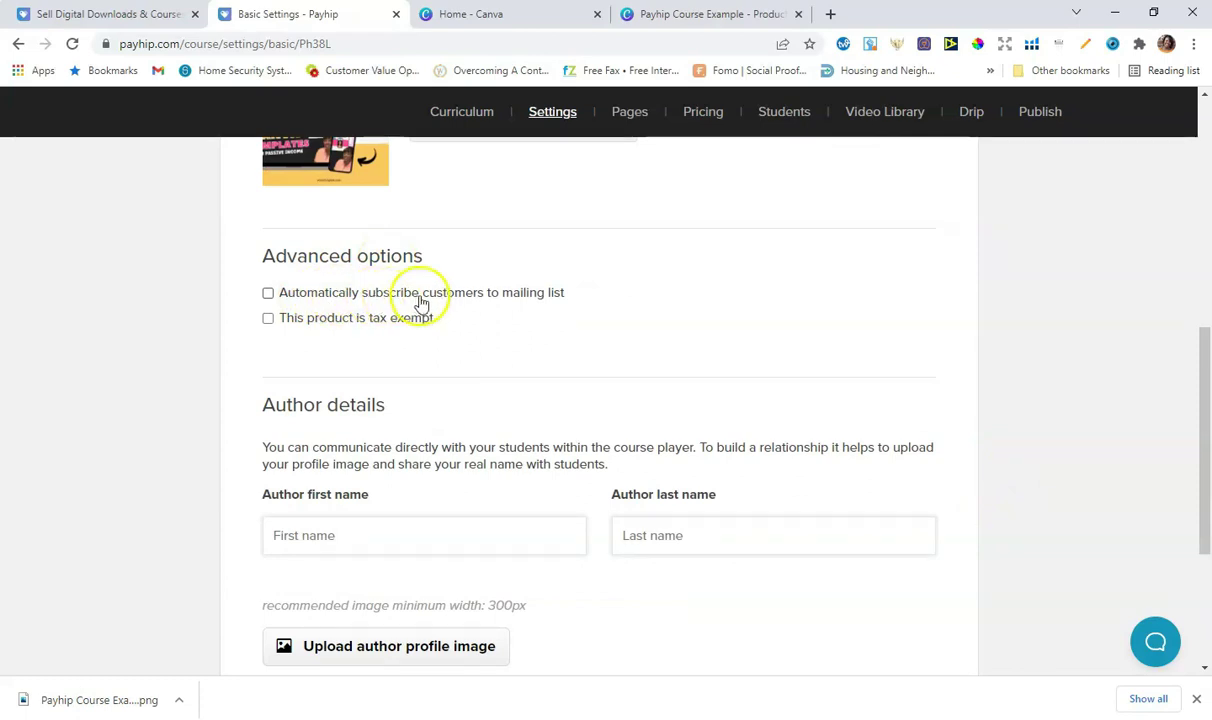
pyautogui.click(272, 297)
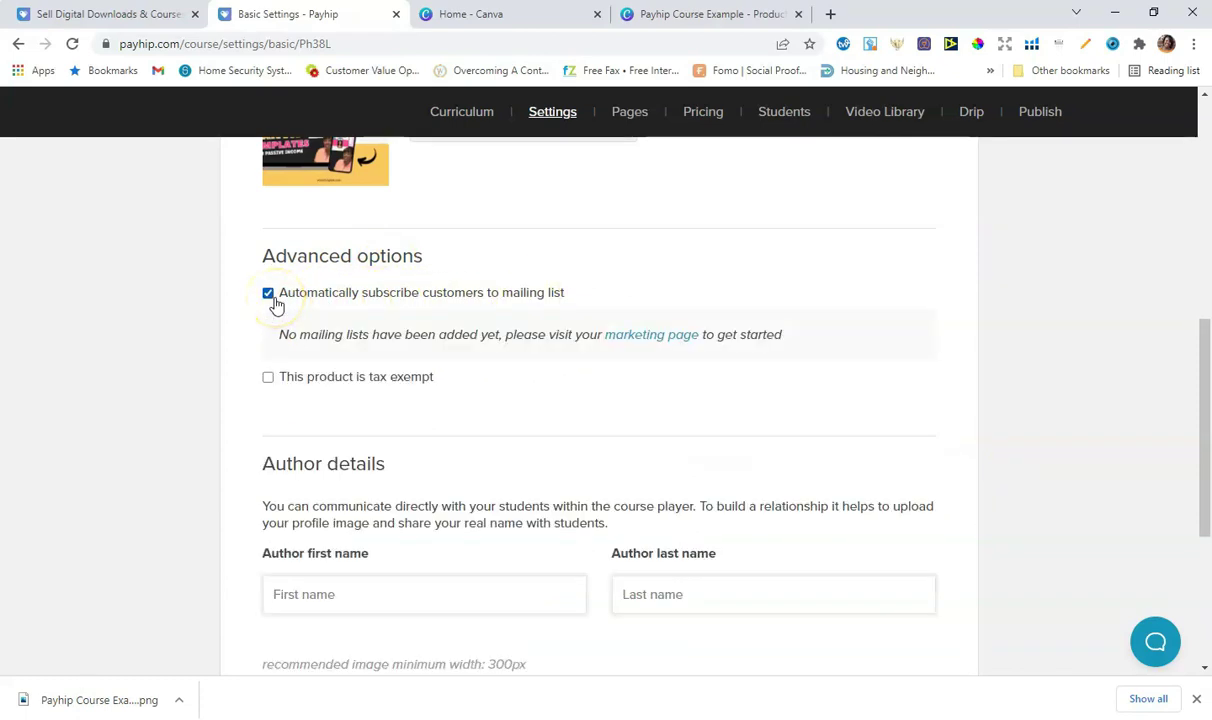
pyautogui.click(270, 296)
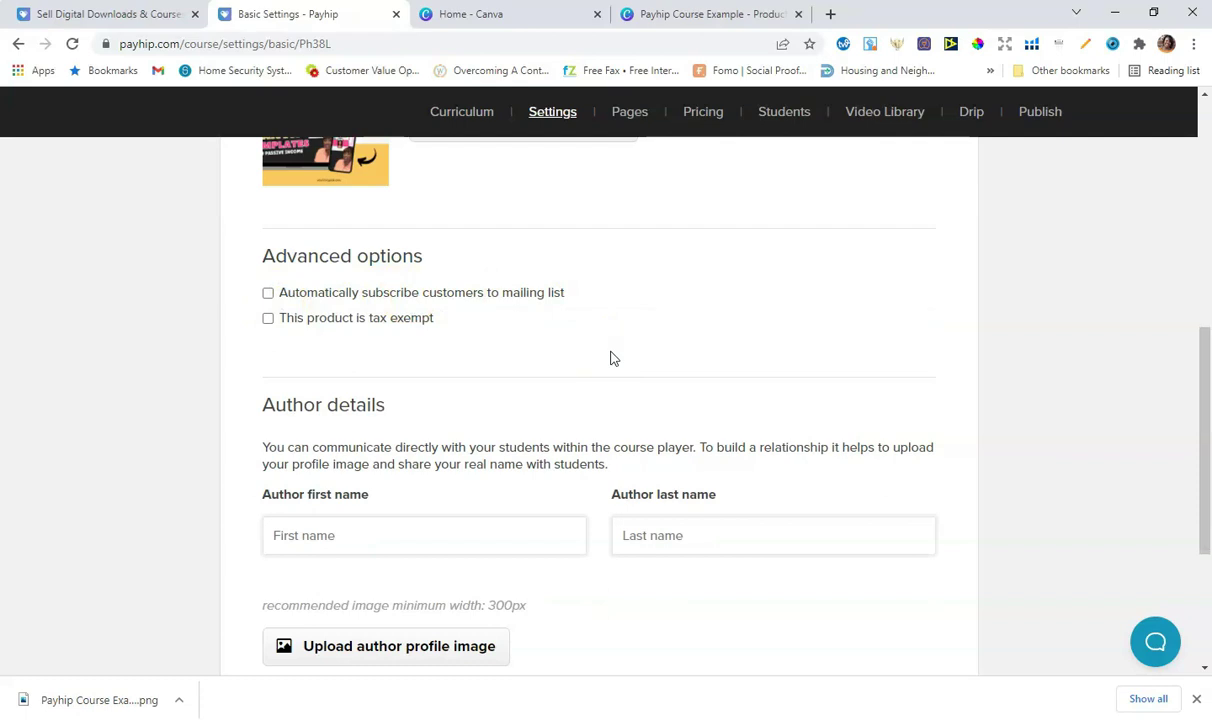
# Step: Enter the author's first and last name in the author details and save the course settings
pyautogui.scroll(-2, 613, 358)
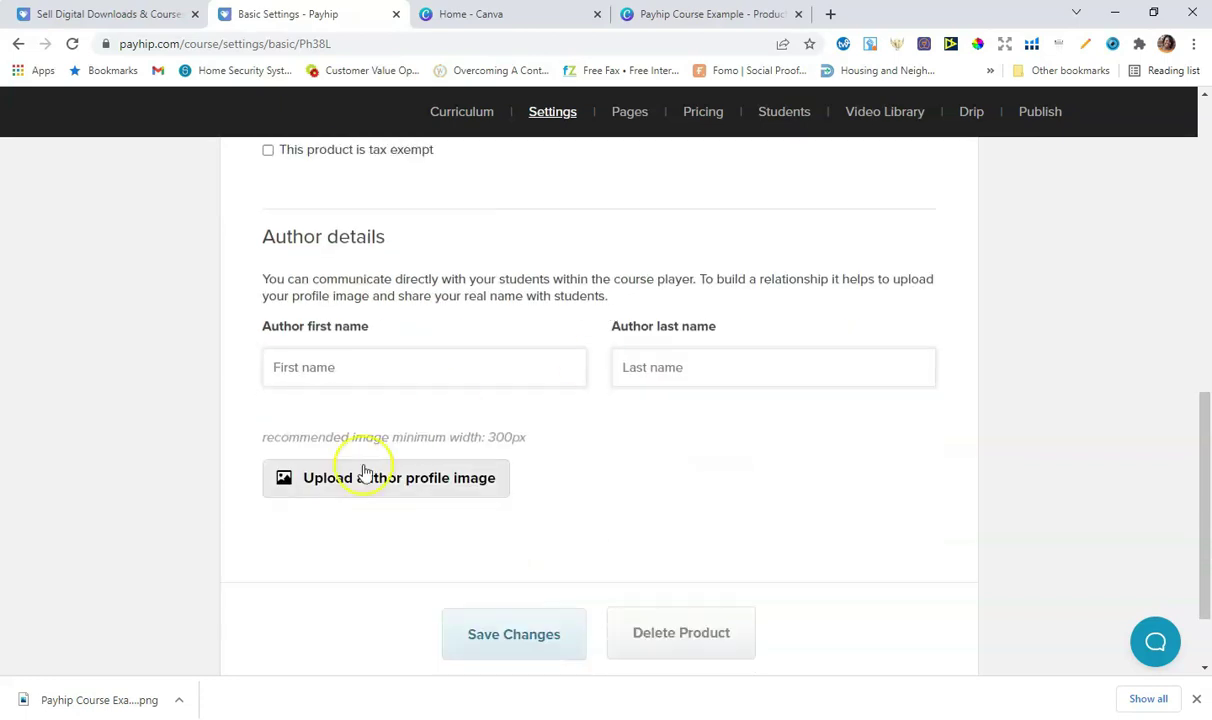
pyautogui.click(321, 376)
pyautogui.write('Kim G')
pyautogui.press('BackSpace')
pyautogui.press('BackSpace')
pyautogui.press('Tab')
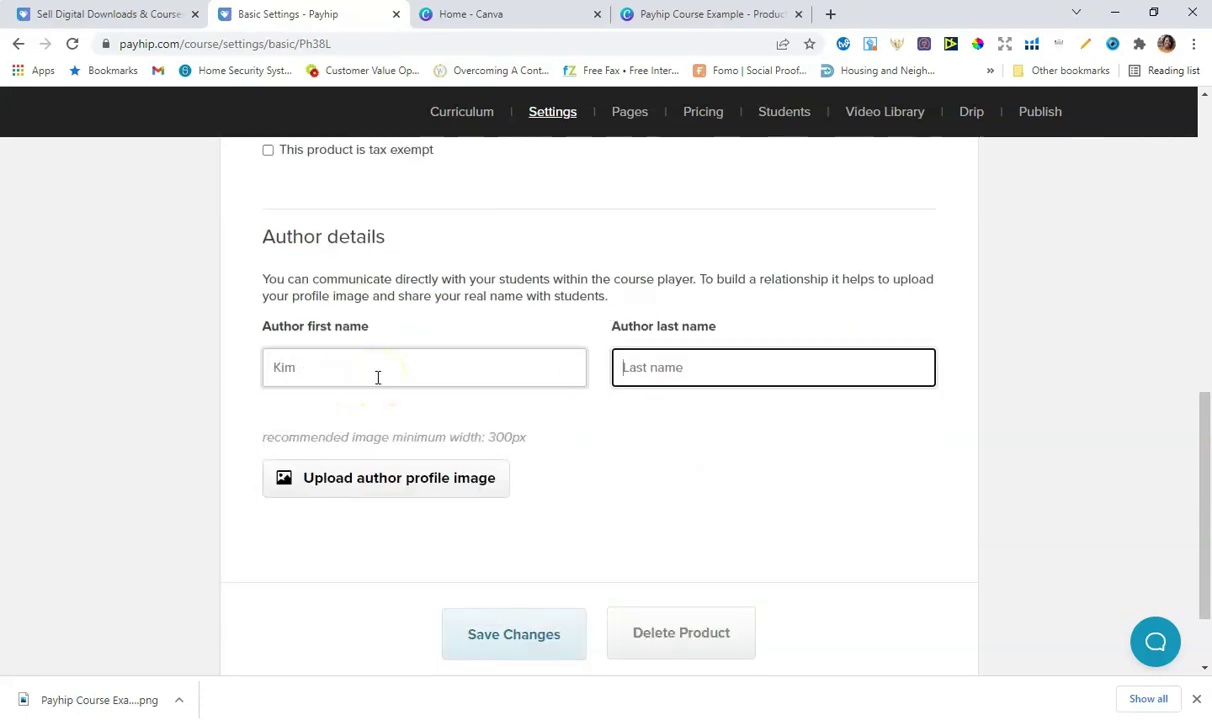
pyautogui.write('eo')
pyautogui.press('BackSpace')
pyautogui.press('BackSpace')
pyautogui.write('Geoge')
pyautogui.press('BackSpace')
pyautogui.press('BackSpace')
pyautogui.write('r')
pyautogui.scroll(-1, 378, 377)
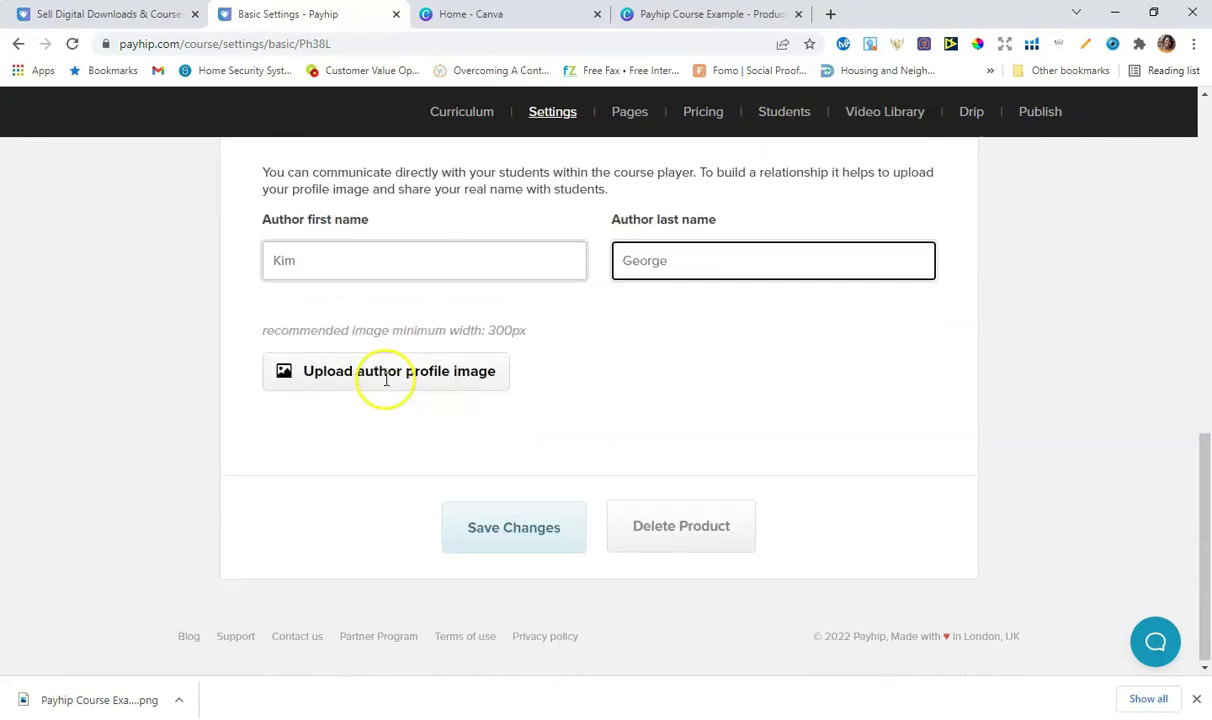
pyautogui.click(511, 522)
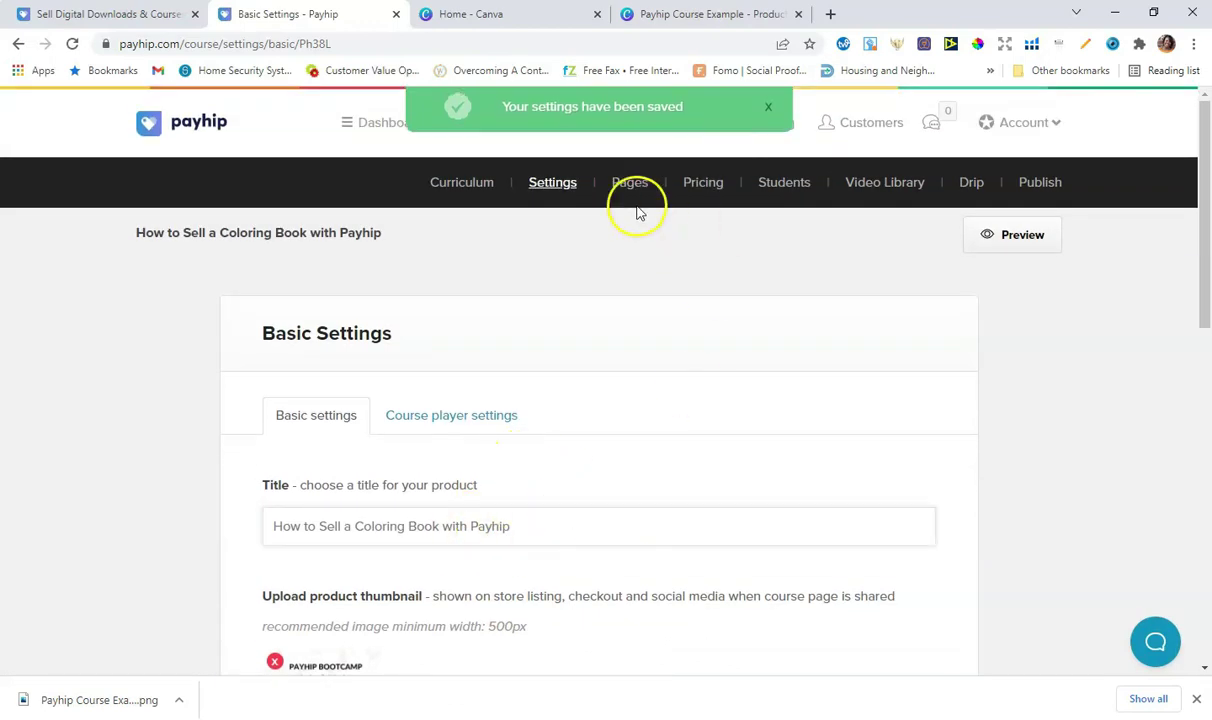
# Step: Look through the course's sales page with its placeholder sections and open it in the page editor
pyautogui.click(632, 190)
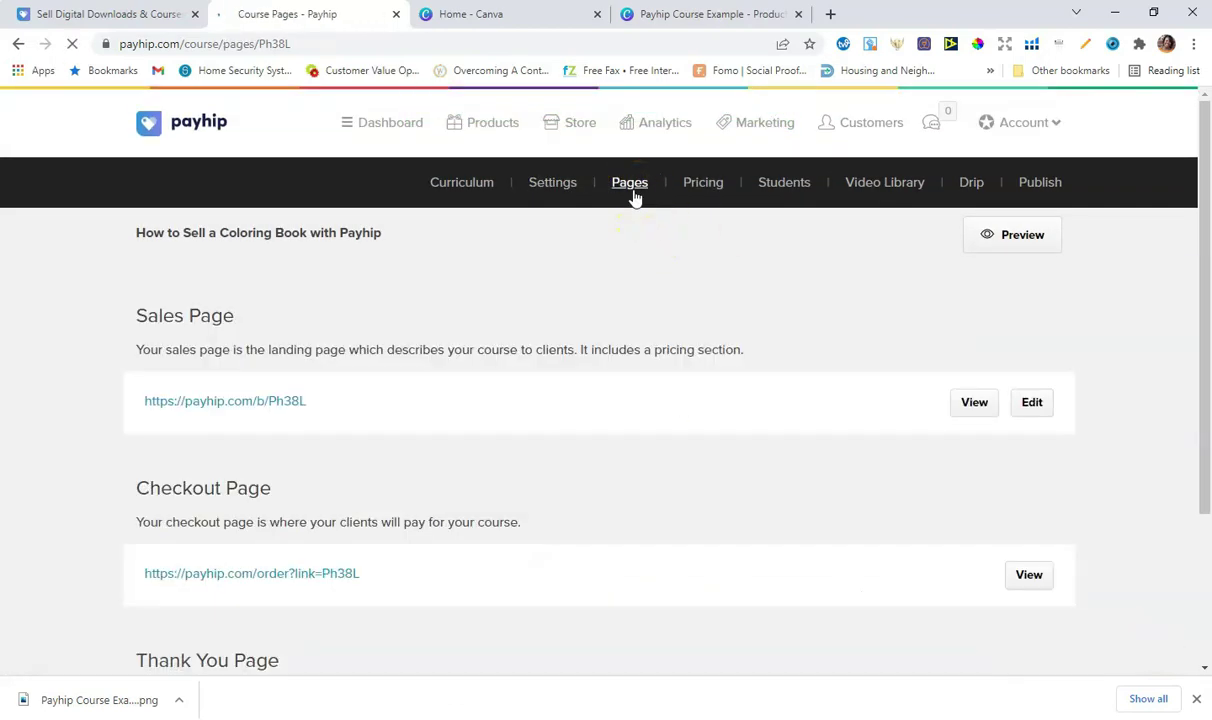
pyautogui.scroll(-1, 633, 341)
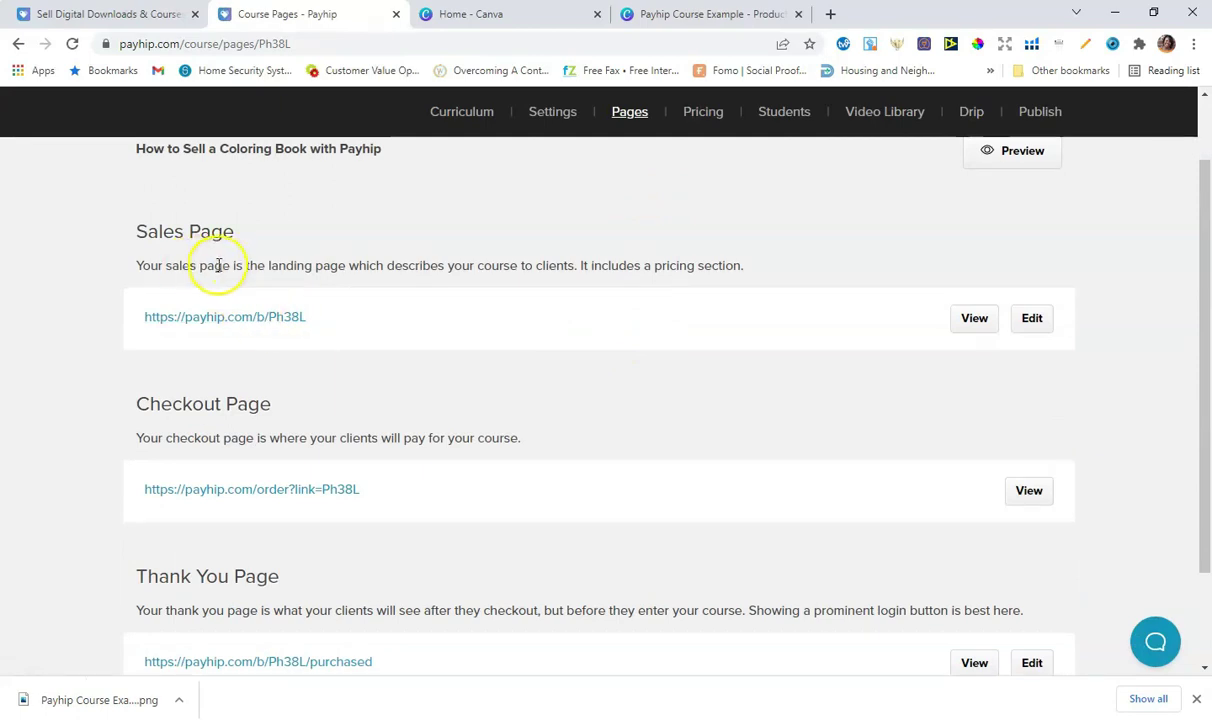
pyautogui.click(970, 323)
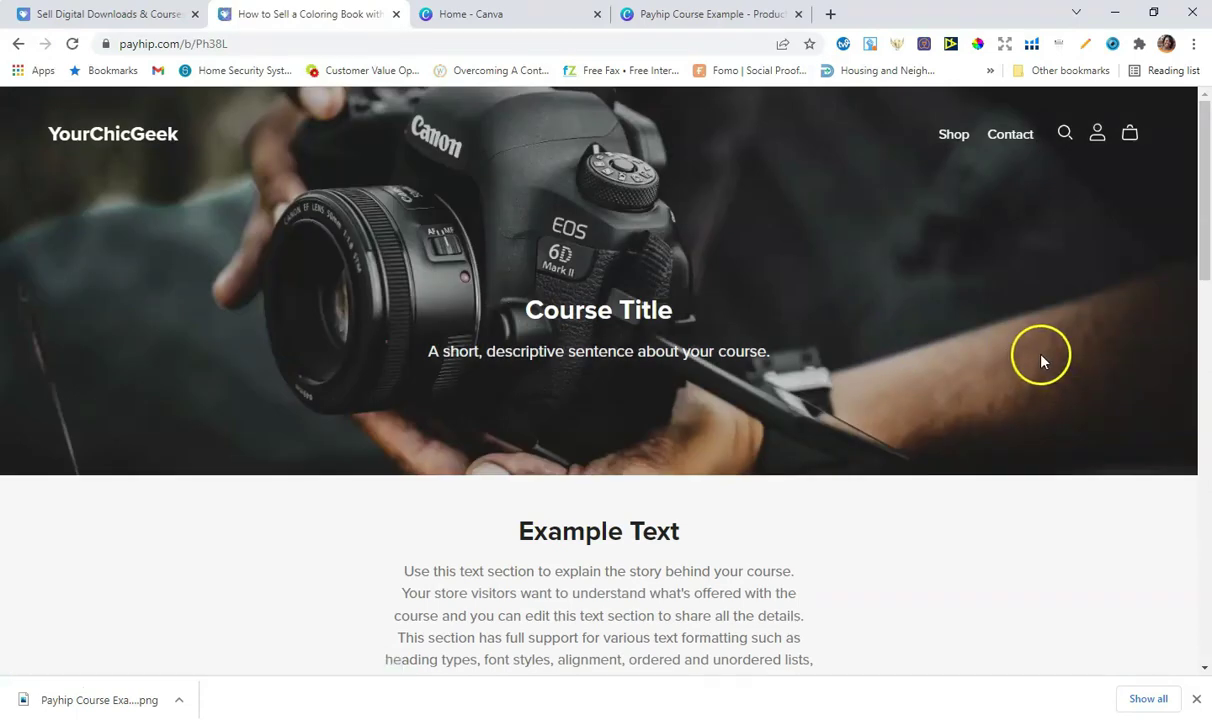
pyautogui.scroll(-6, 1041, 360)
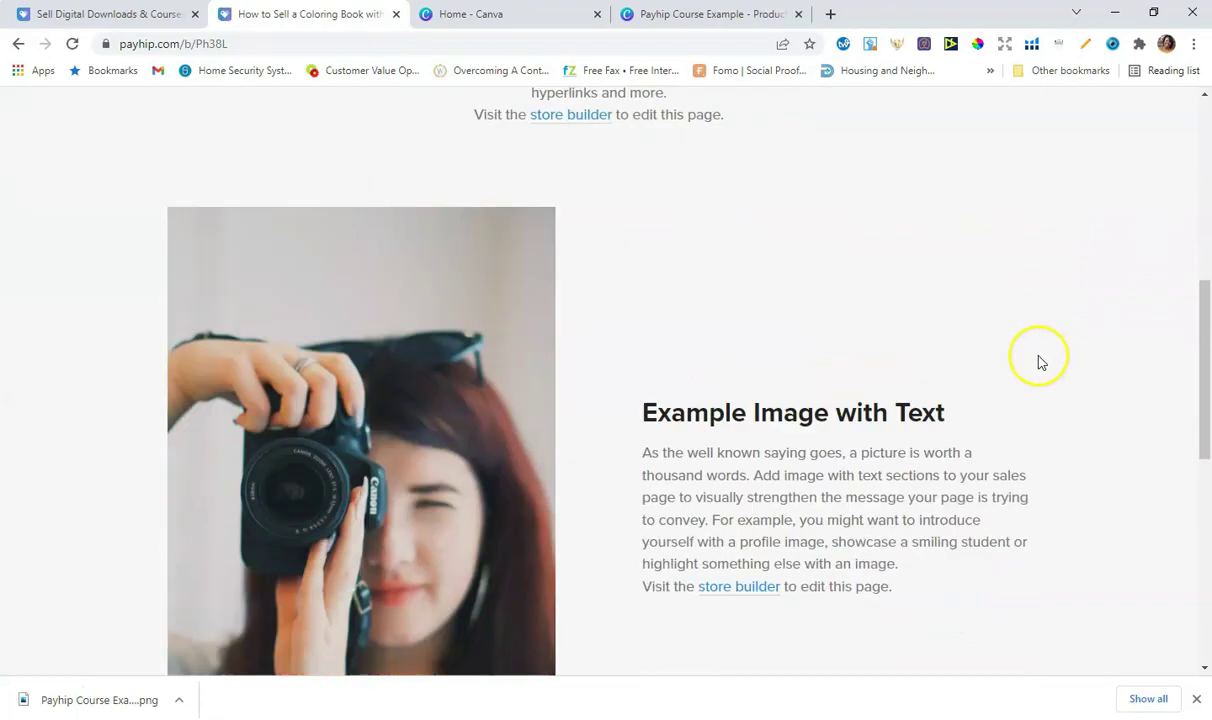
pyautogui.scroll(-4, 1039, 360)
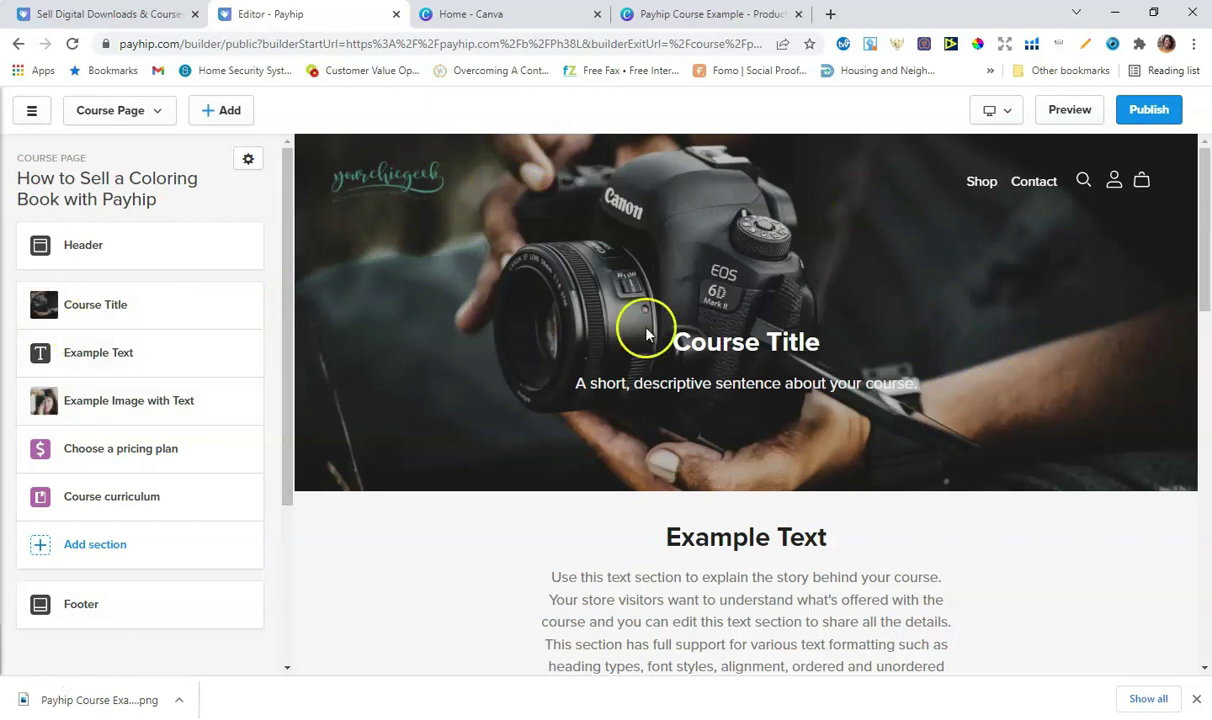
# Step: Open the Course Title section and set its heading to "How to Get Started with Payhip"
pyautogui.moveTo(92, 314)
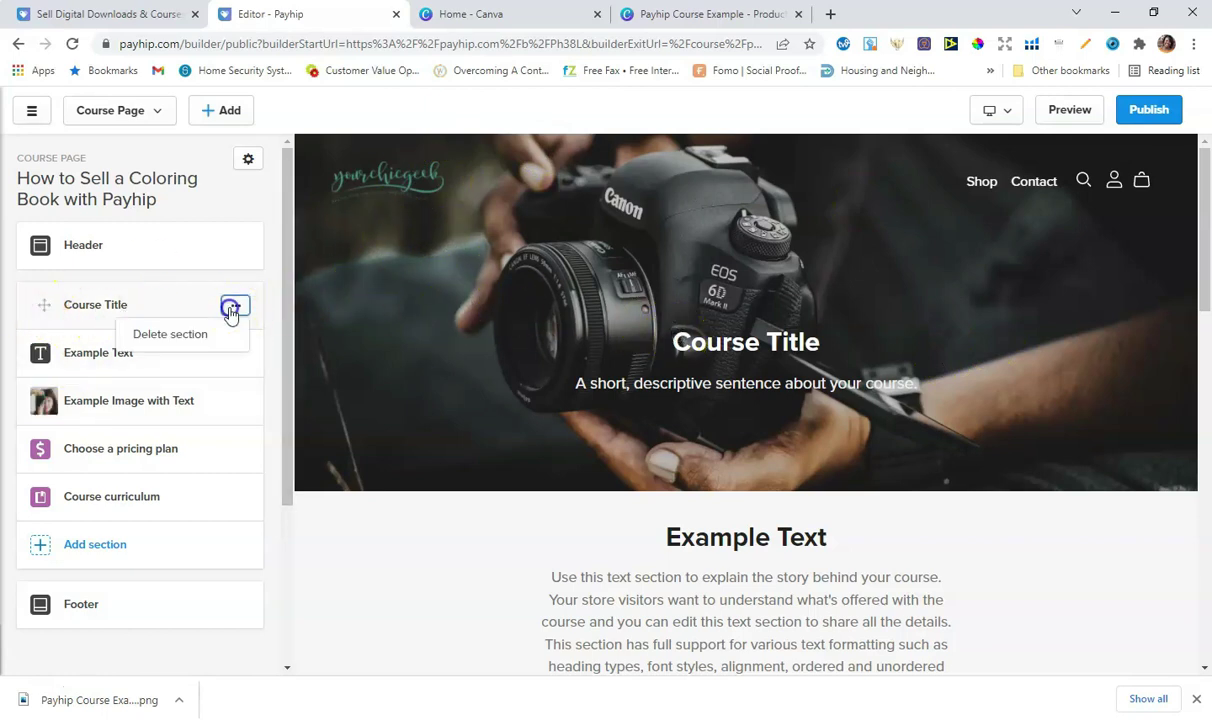
pyautogui.click(108, 304)
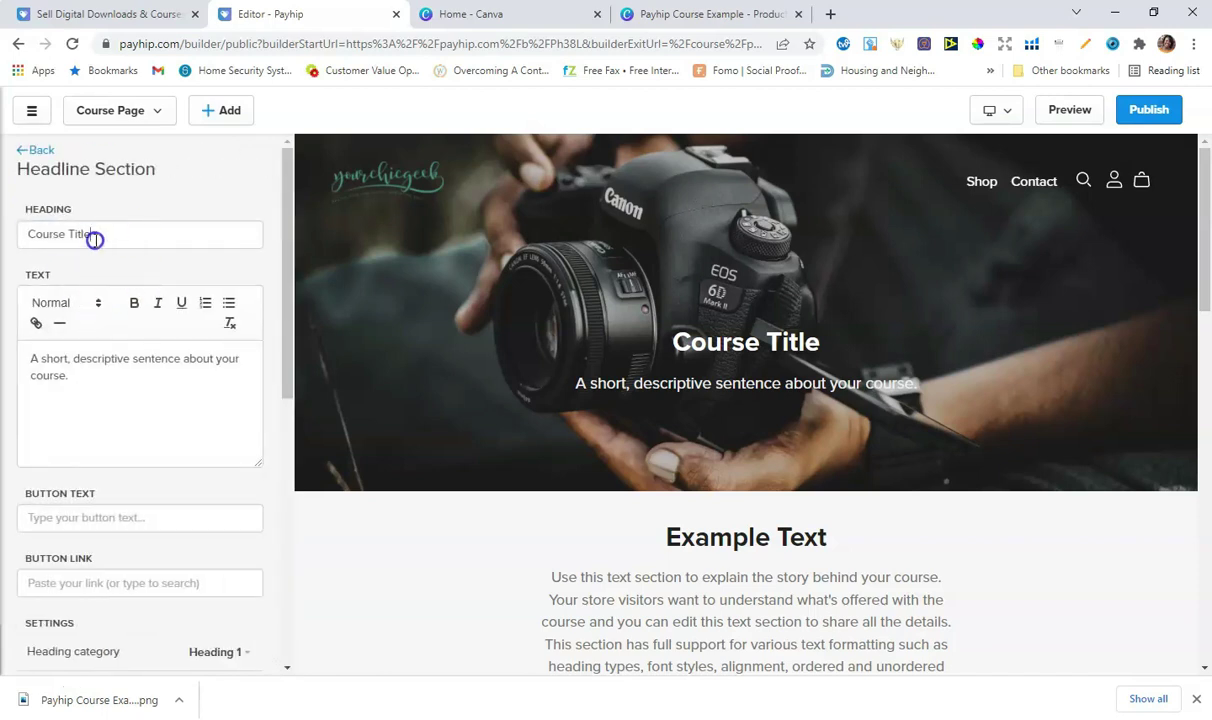
pyautogui.moveTo(94, 240); pyautogui.dragTo(17, 237)
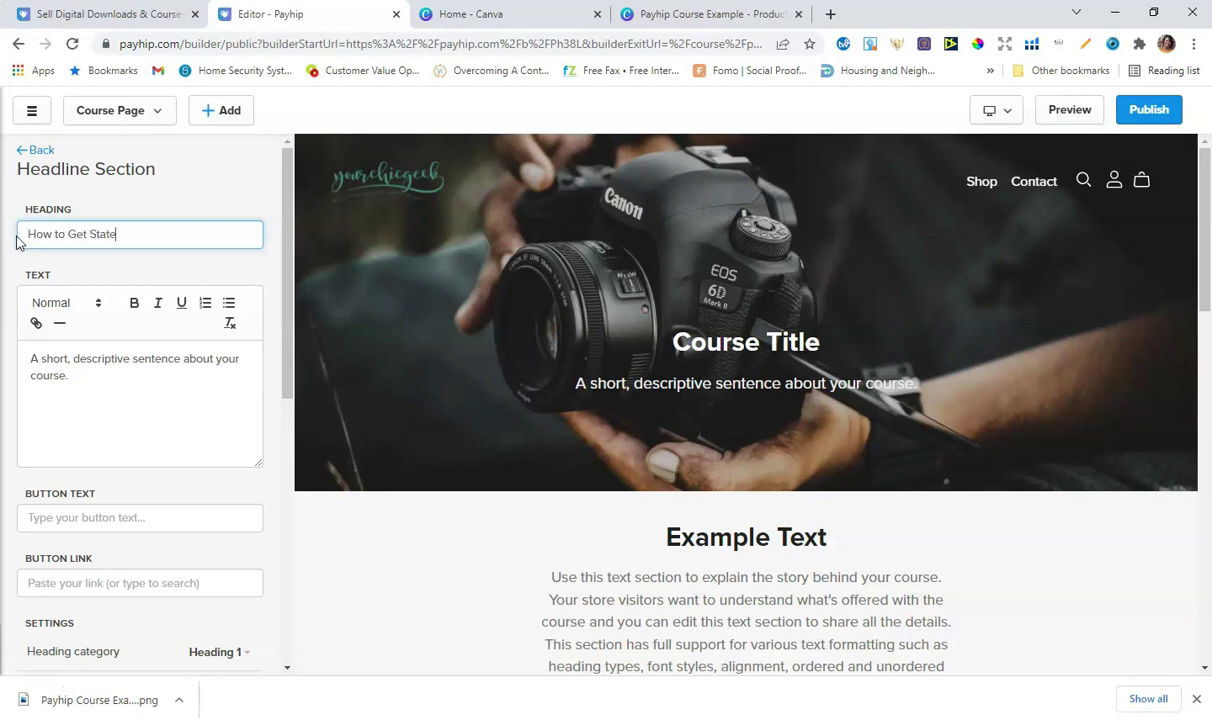
pyautogui.write('How to Get Started with Payhip')
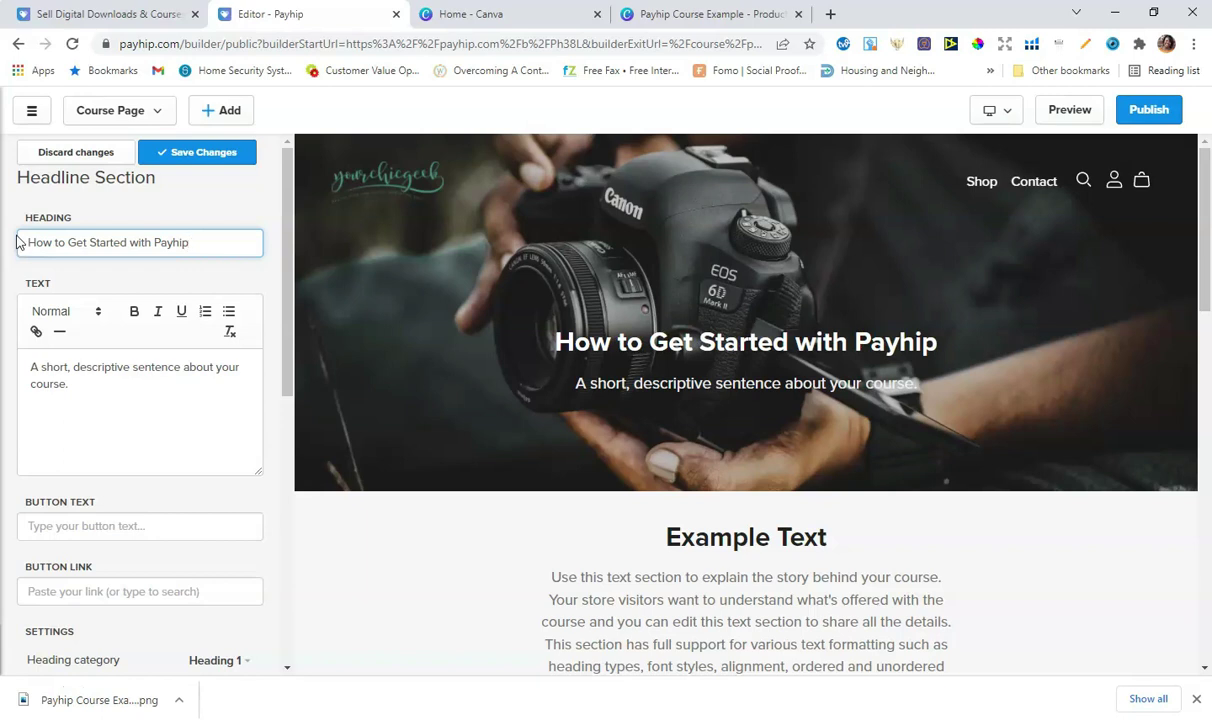
# Step: Replace the headline section's placeholder text with "Learn how to sell passive income products with Payhip!"
pyautogui.click(111, 397)
pyautogui.moveTo(52, 386); pyautogui.dragTo(15, 370)
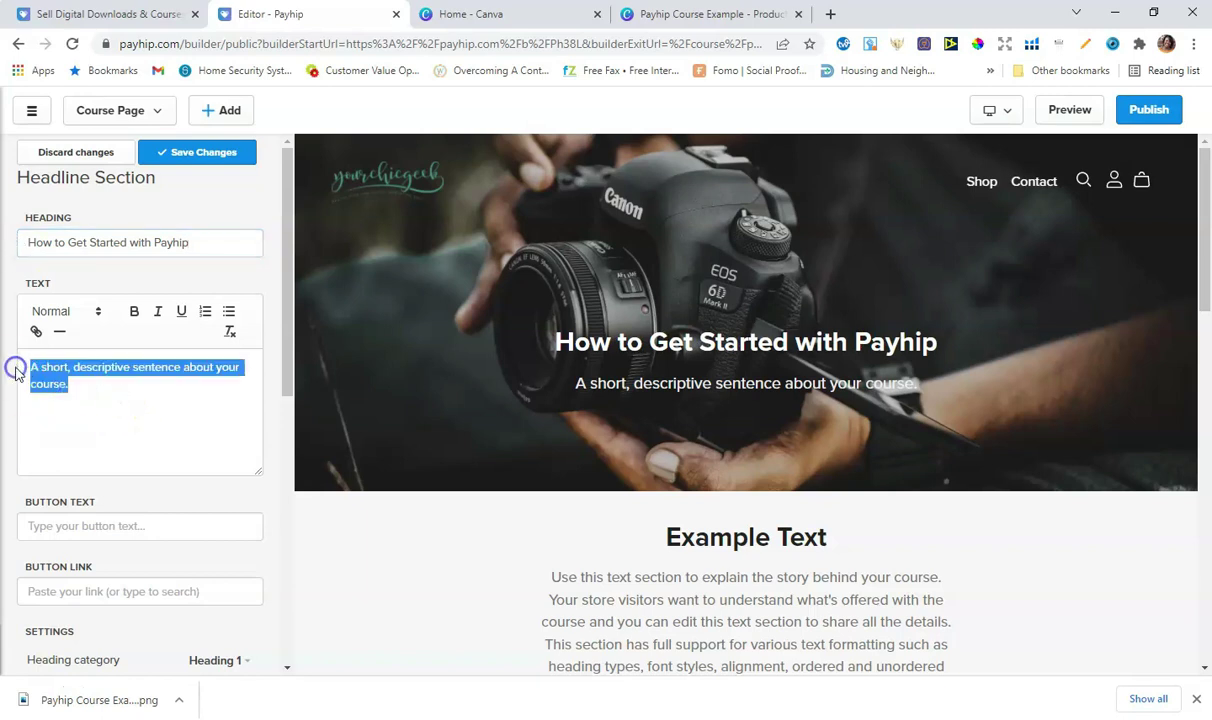
pyautogui.write('Learn ho')
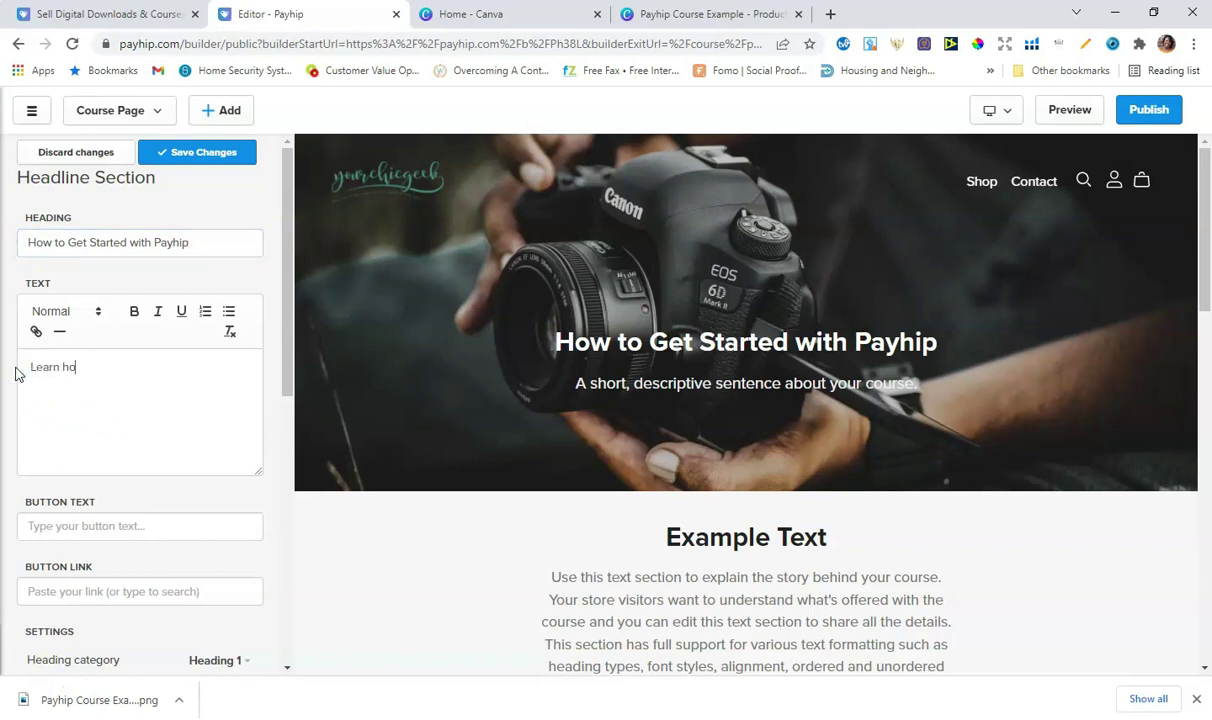
pyautogui.write('w to sell passive income produc')
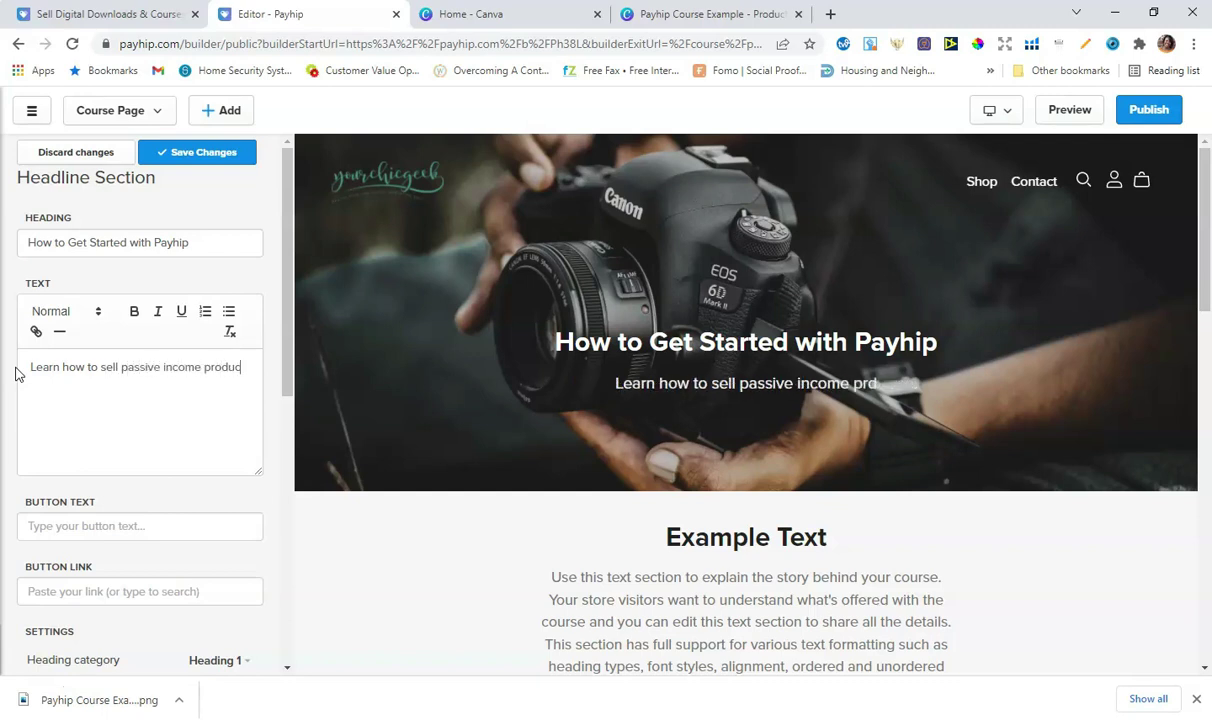
pyautogui.write('!')
# Step: Add an "ENROLL NOW" button to the headline section and link it to the product "How to Sell a Coloring Book with Payhip"
pyautogui.scroll(-2, 30, 372)
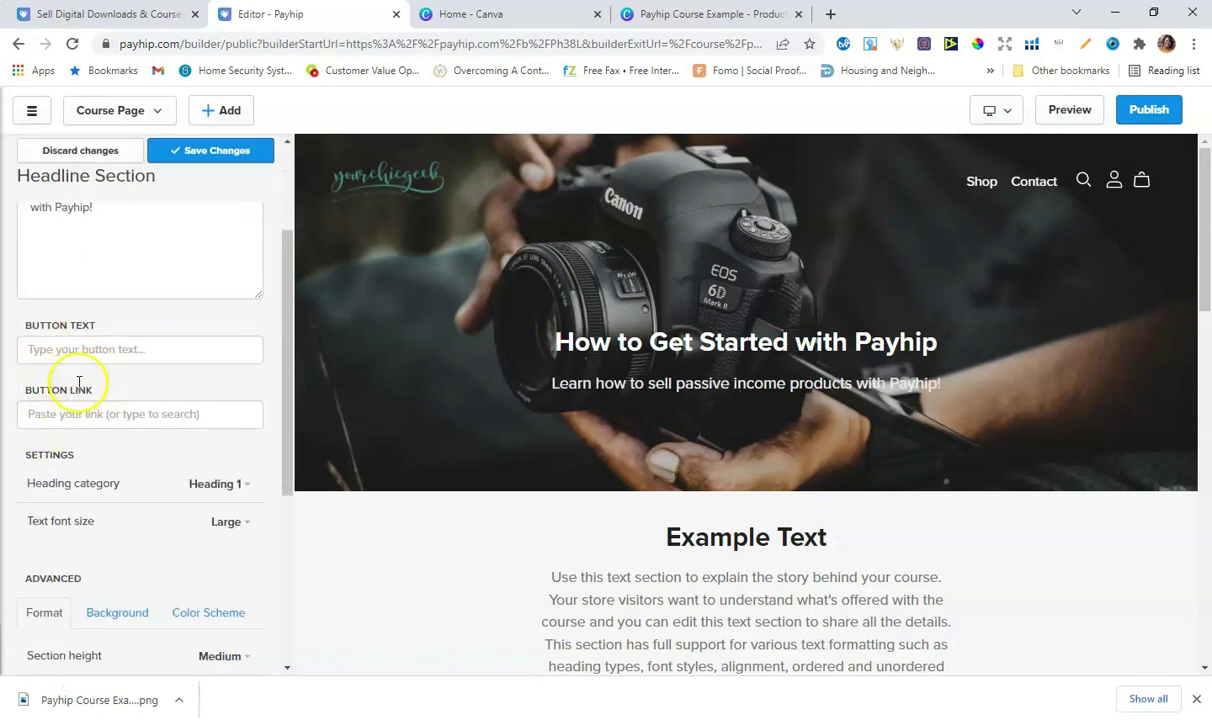
pyautogui.click(71, 350)
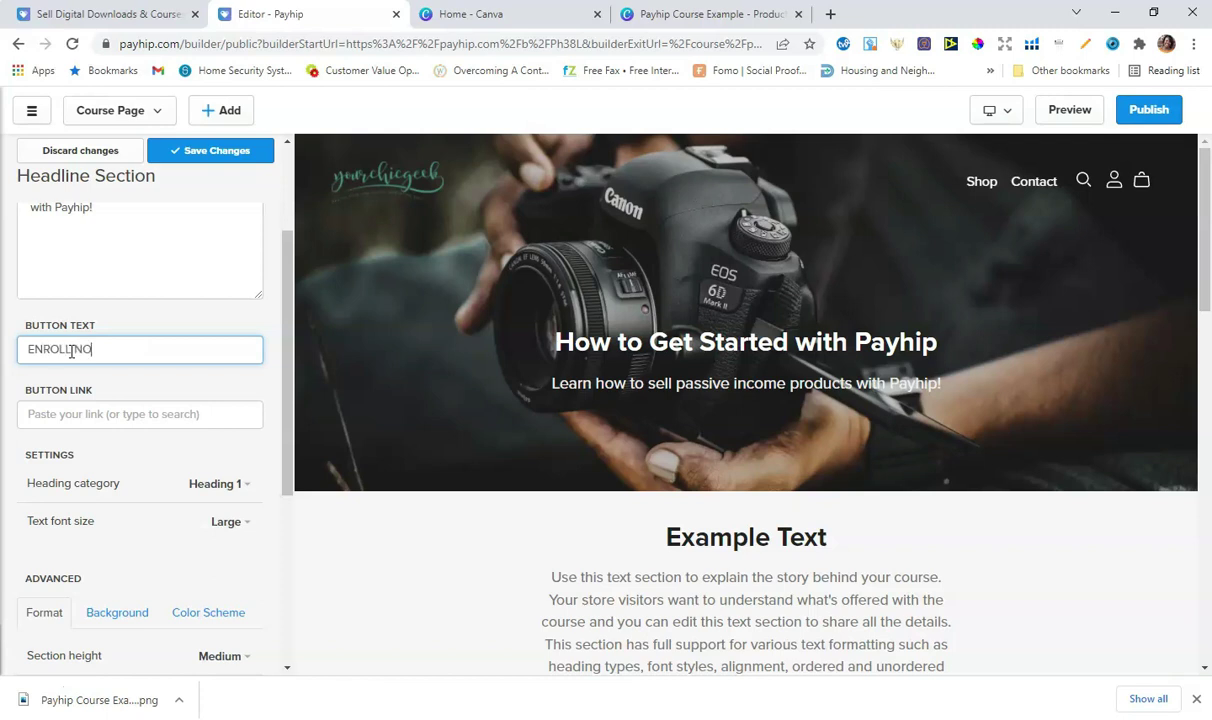
pyautogui.click(60, 417)
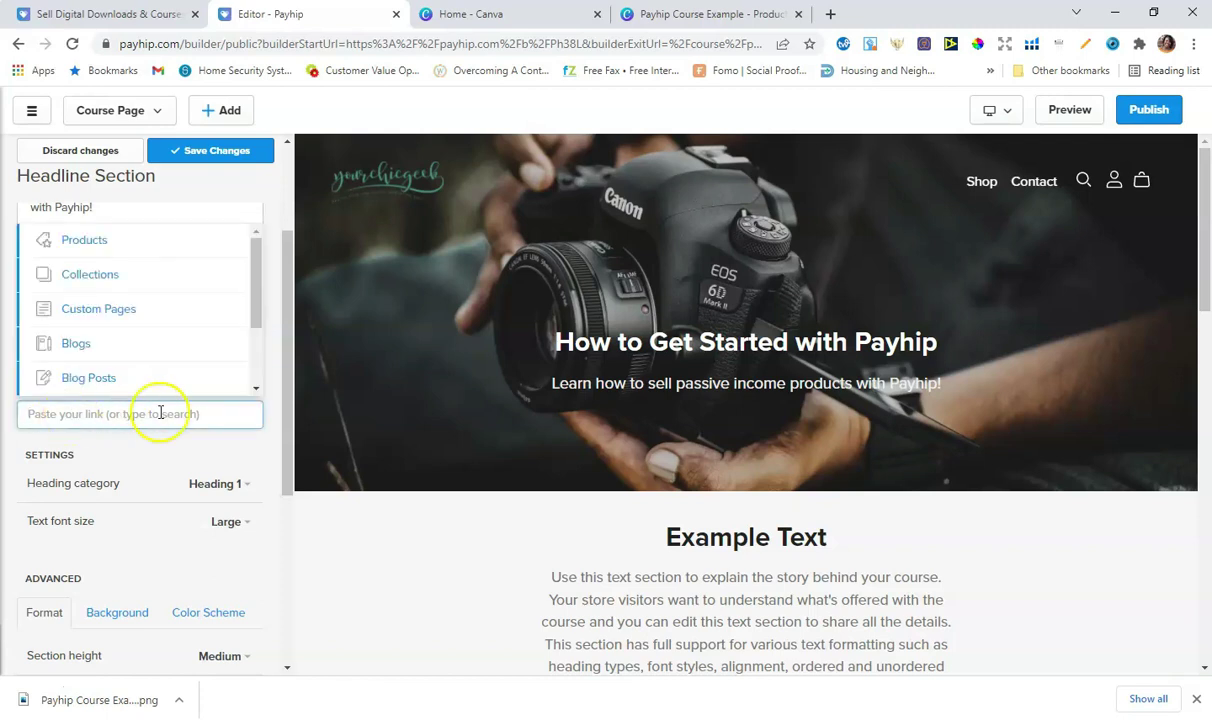
pyautogui.click(95, 320)
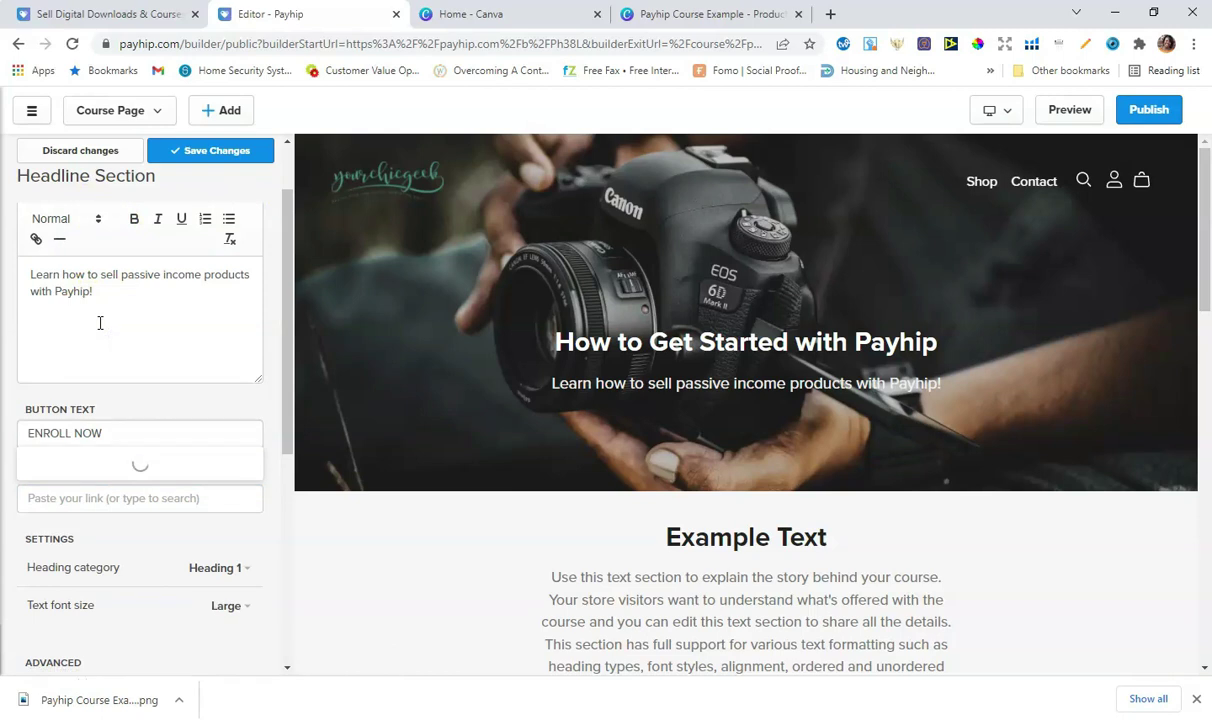
pyautogui.click(101, 358)
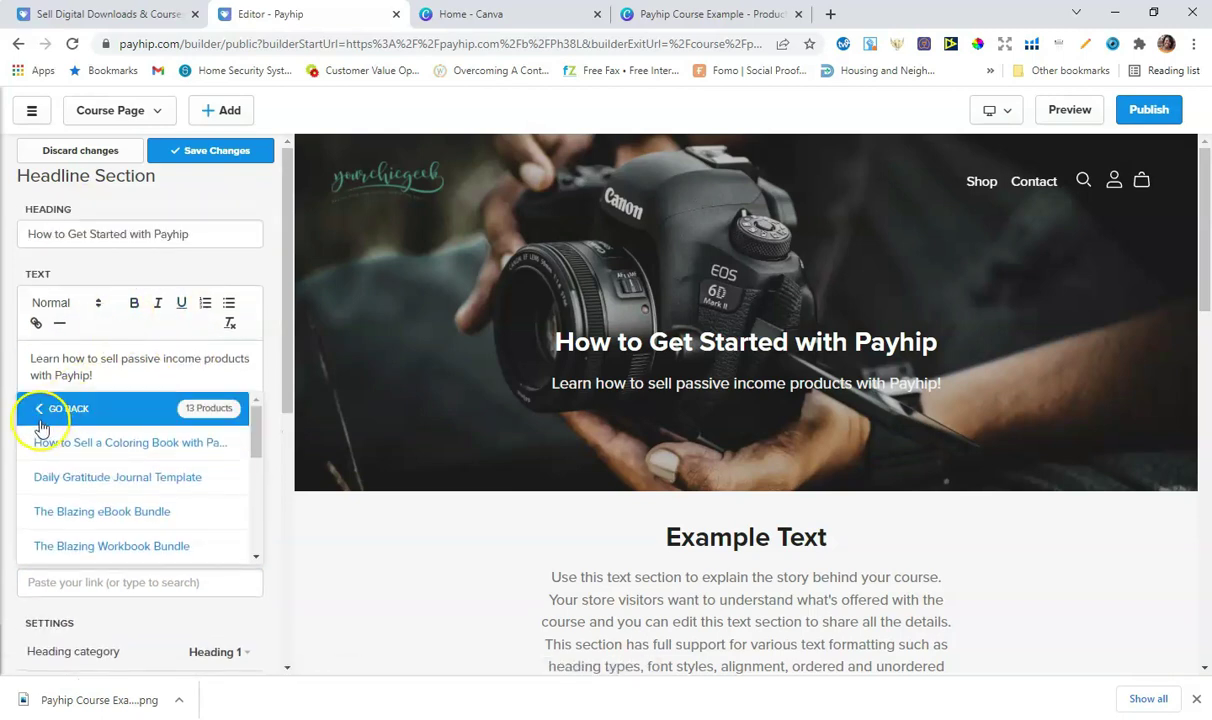
pyautogui.click(50, 407)
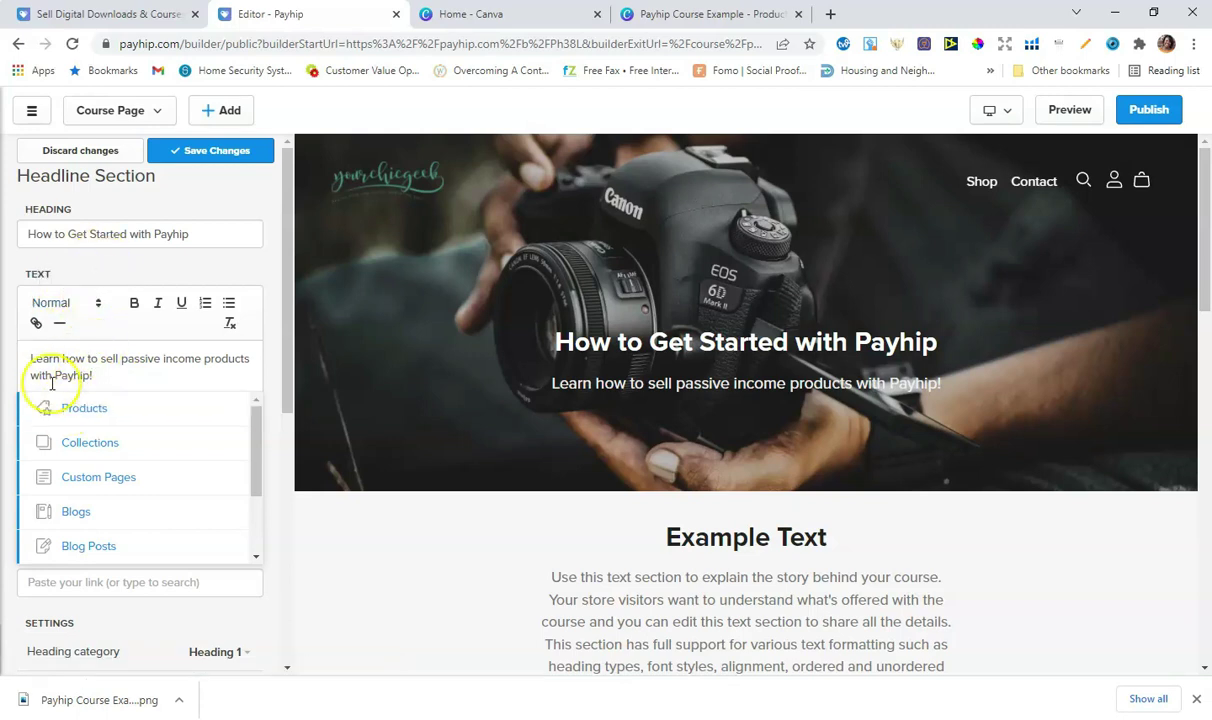
pyautogui.click(97, 412)
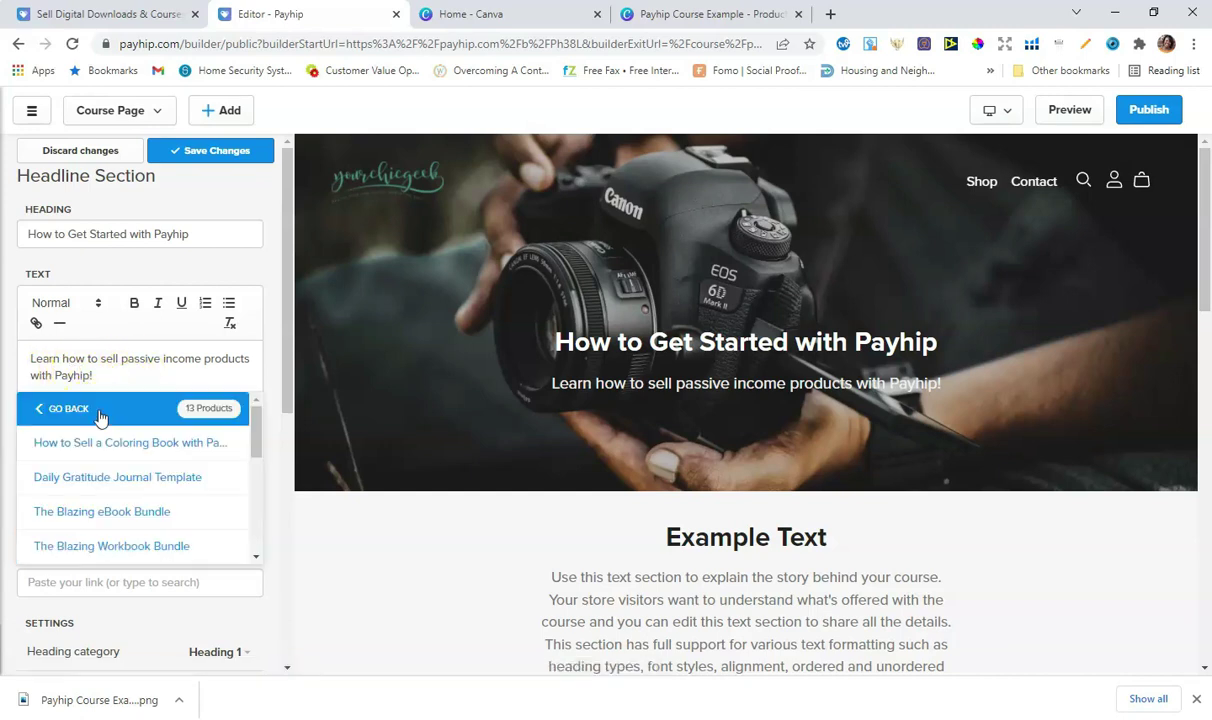
pyautogui.click(108, 441)
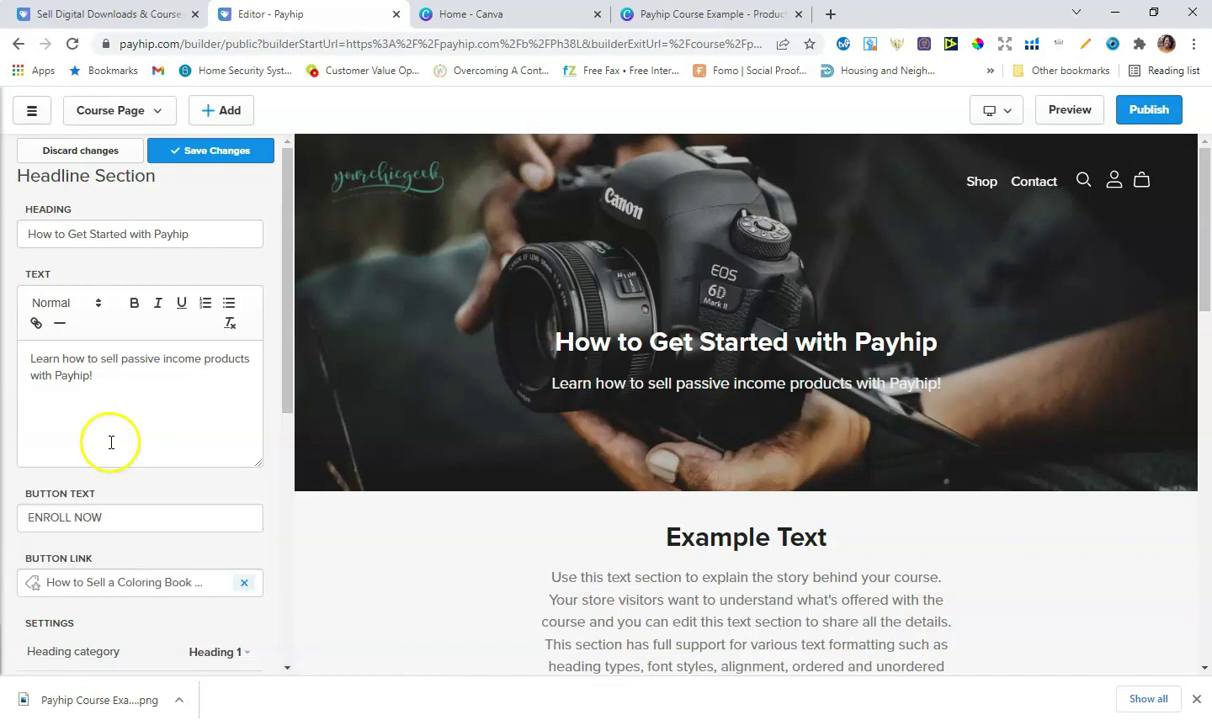
# Step: Save the headline section's changes and return to the course page's section list
pyautogui.scroll(-1, 118, 423)
pyautogui.scroll(-1, 118, 423)
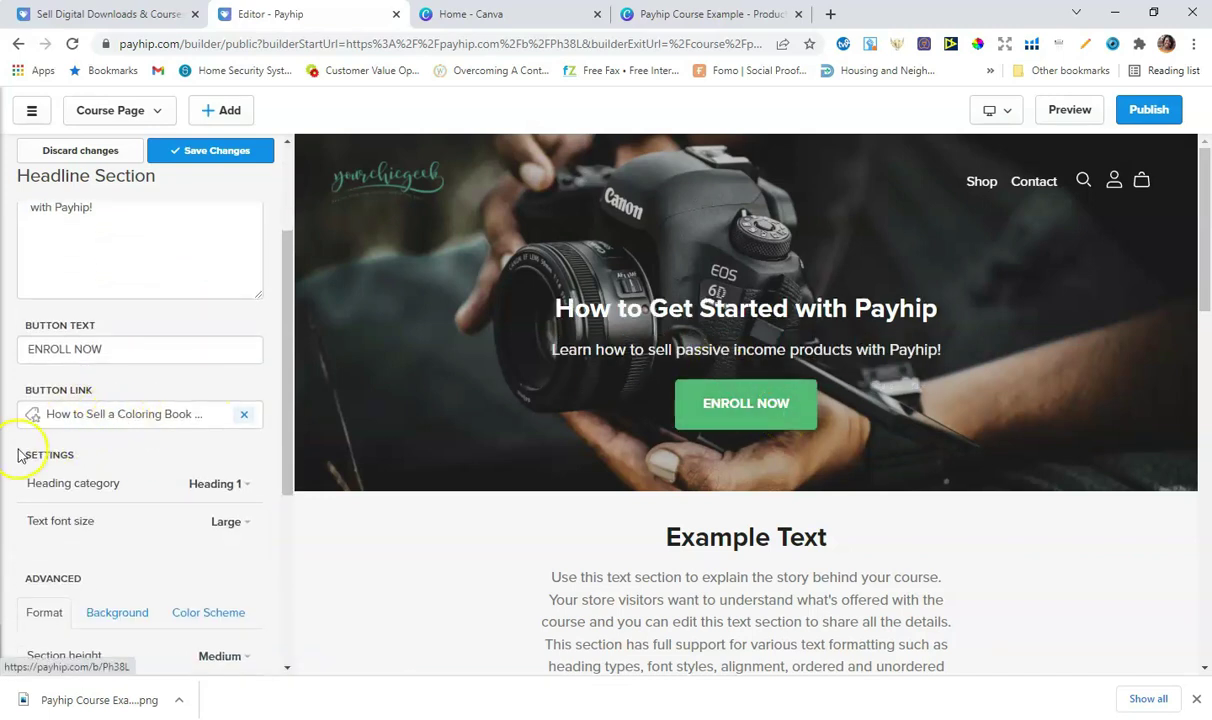
pyautogui.scroll(-1, 89, 406)
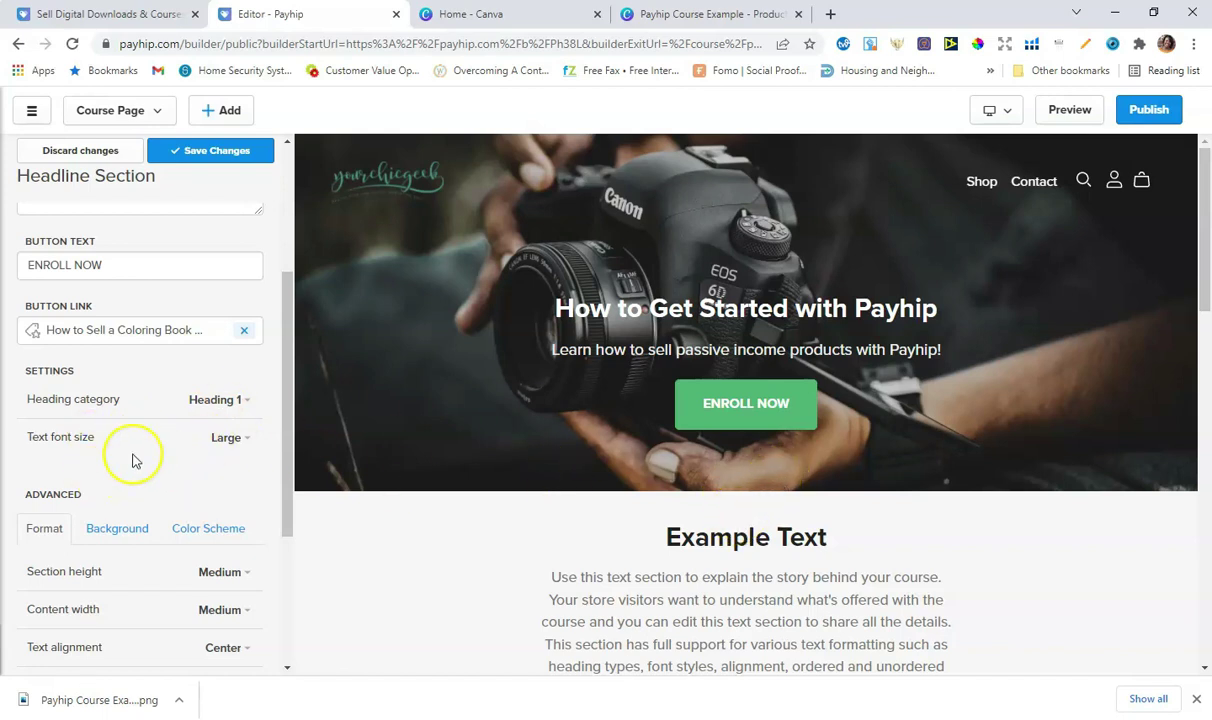
pyautogui.scroll(-1, 136, 448)
pyautogui.press('Escape')
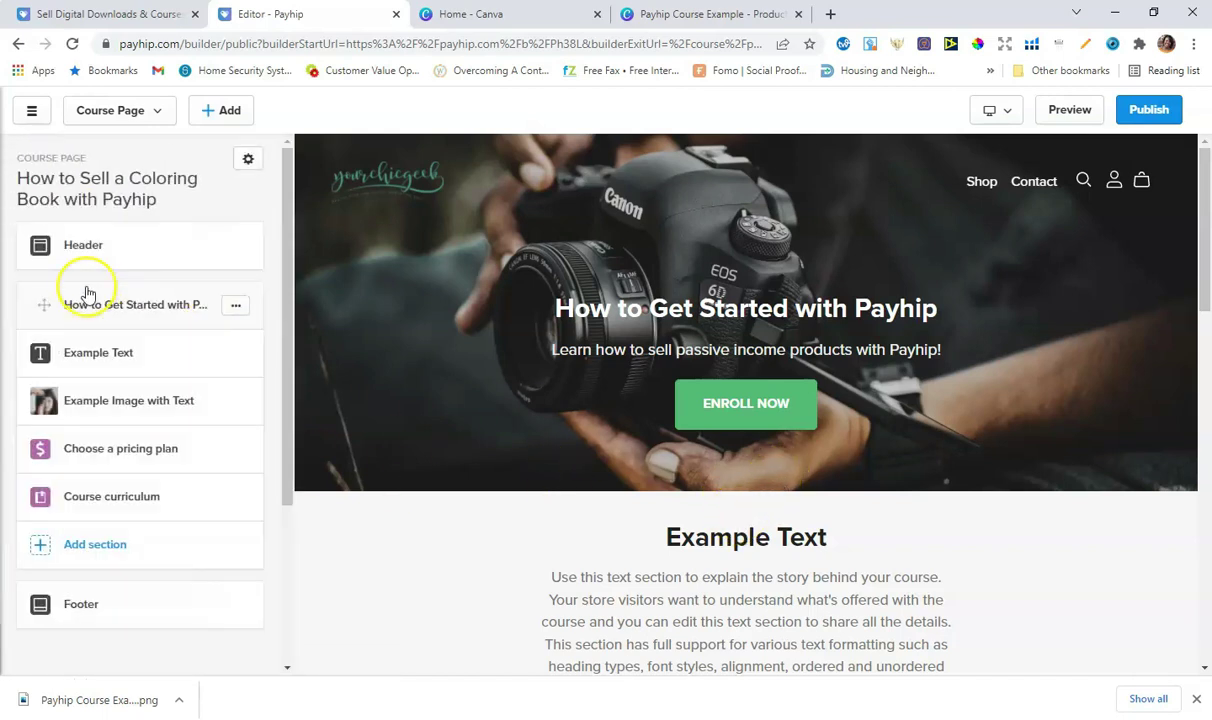
# Step: Reopen the headline section and bring up its advanced background settings
pyautogui.scroll(-1, 136, 328)
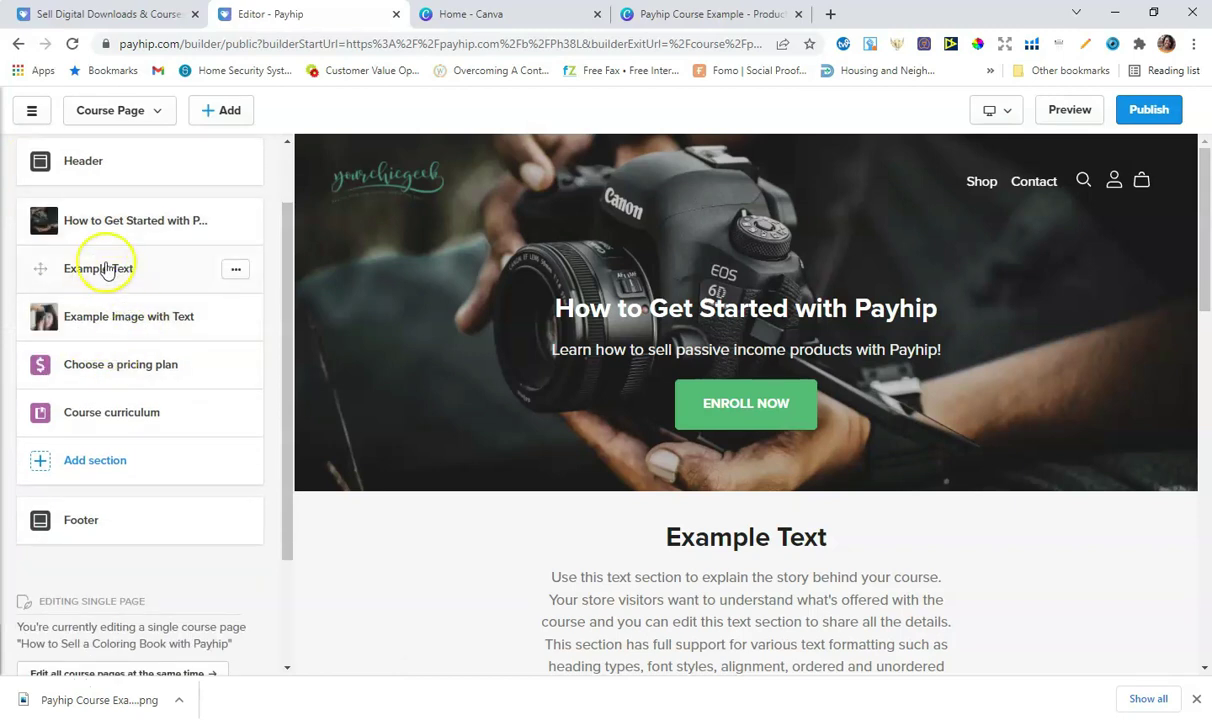
pyautogui.click(125, 235)
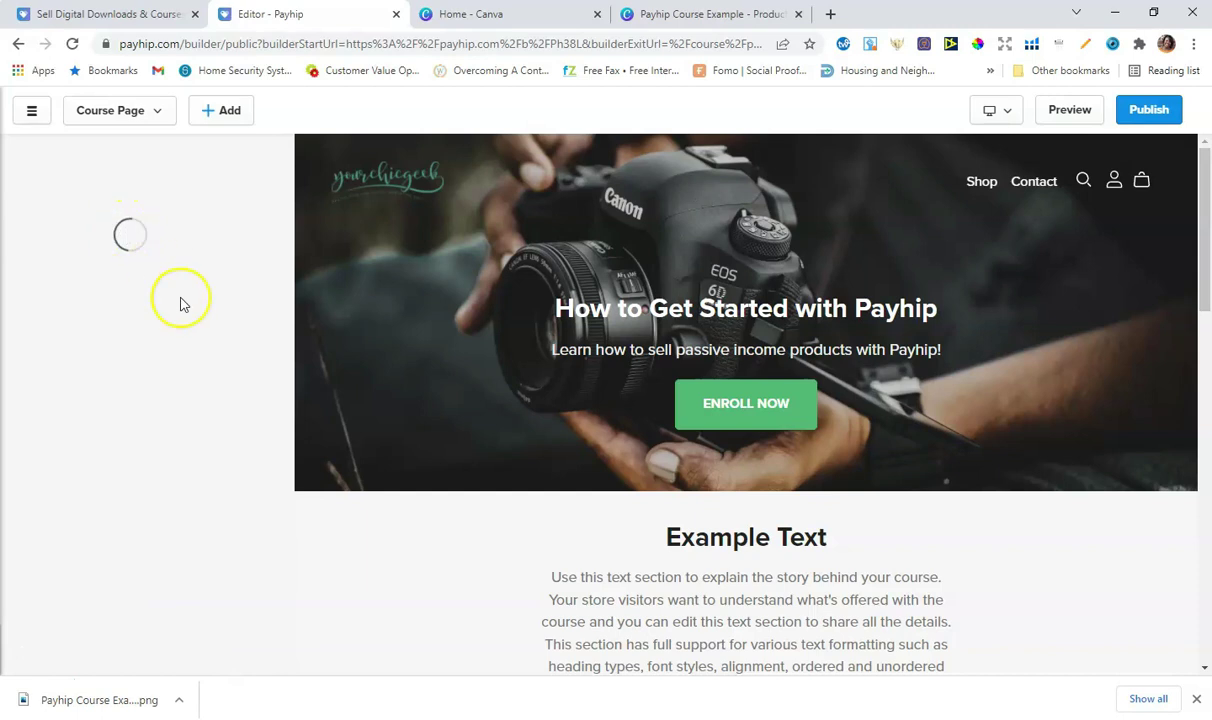
pyautogui.scroll(-2, 164, 352)
pyautogui.scroll(-3, 164, 352)
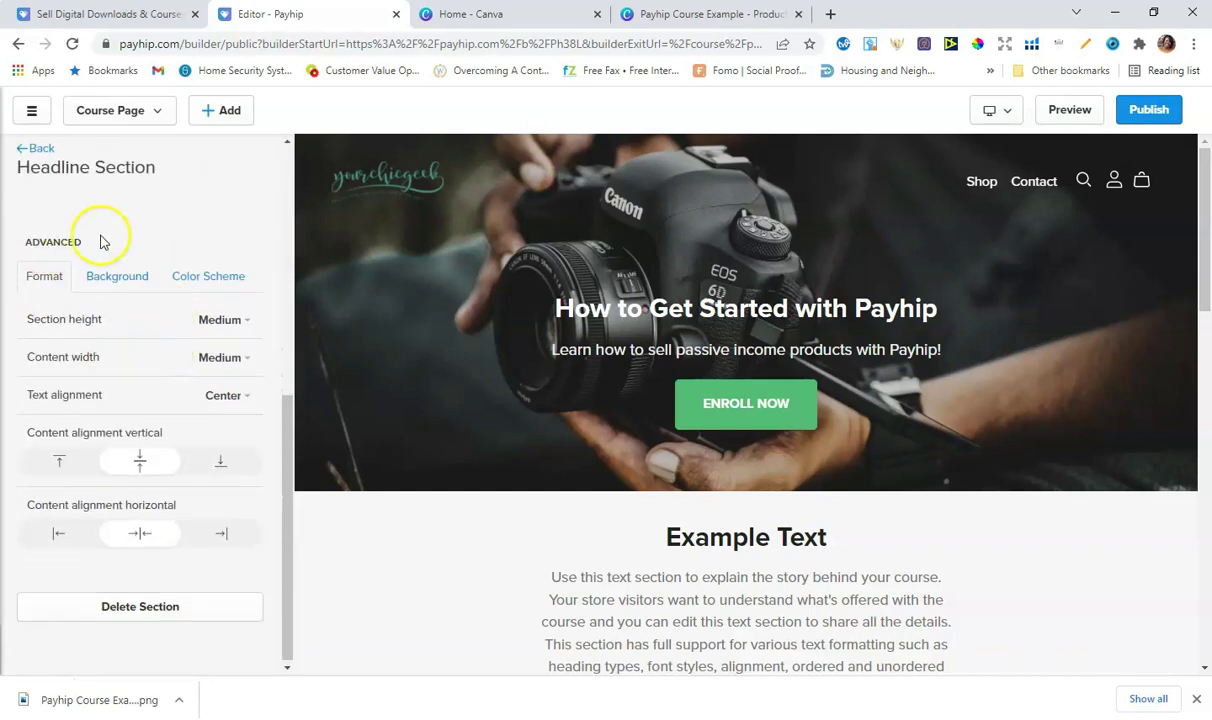
pyautogui.click(117, 282)
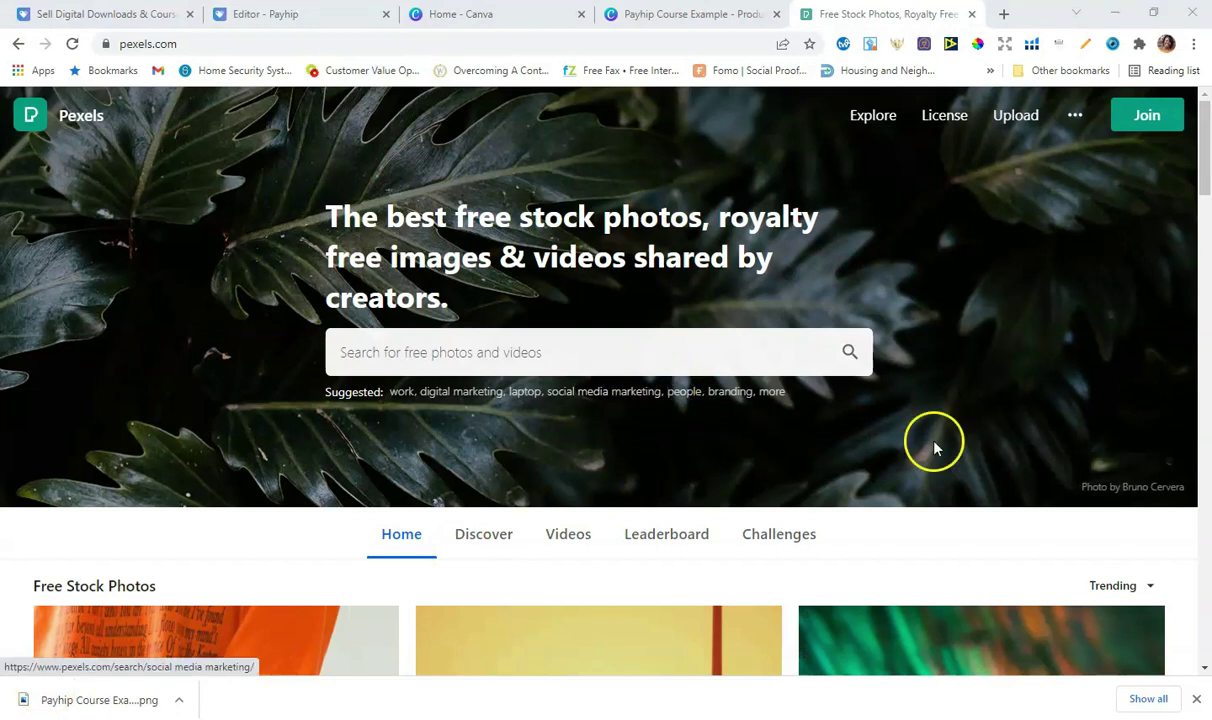
# Step: Switch to Pexels and search for "workspace" photos
pyautogui.click(1196, 699)
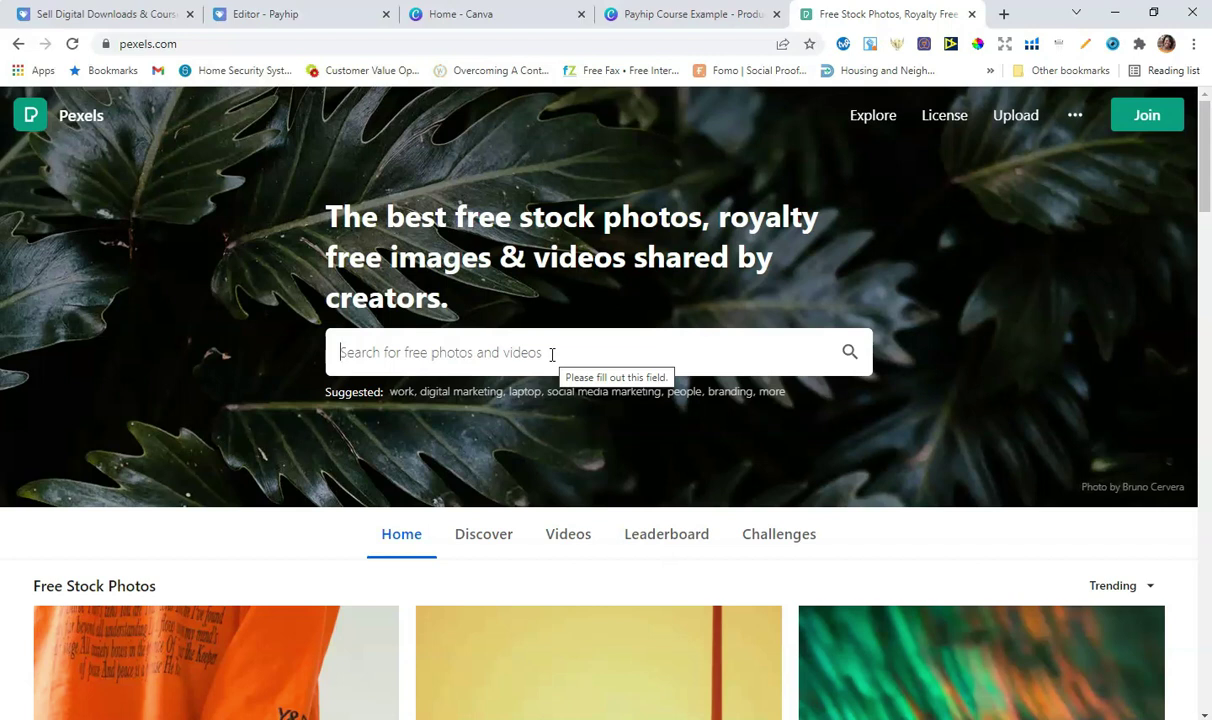
pyautogui.write('WORKSPAC')
pyautogui.press('BackSpace')
pyautogui.press('BackSpace')
pyautogui.press('BackSpace')
pyautogui.press('BackSpace')
pyautogui.press('BackSpace')
pyautogui.press('BackSpace')
pyautogui.press('BackSpace')
pyautogui.press('BackSpace')
pyautogui.write('workspac')
pyautogui.press('BackSpace')
pyautogui.press('BackSpace')
pyautogui.write('a')
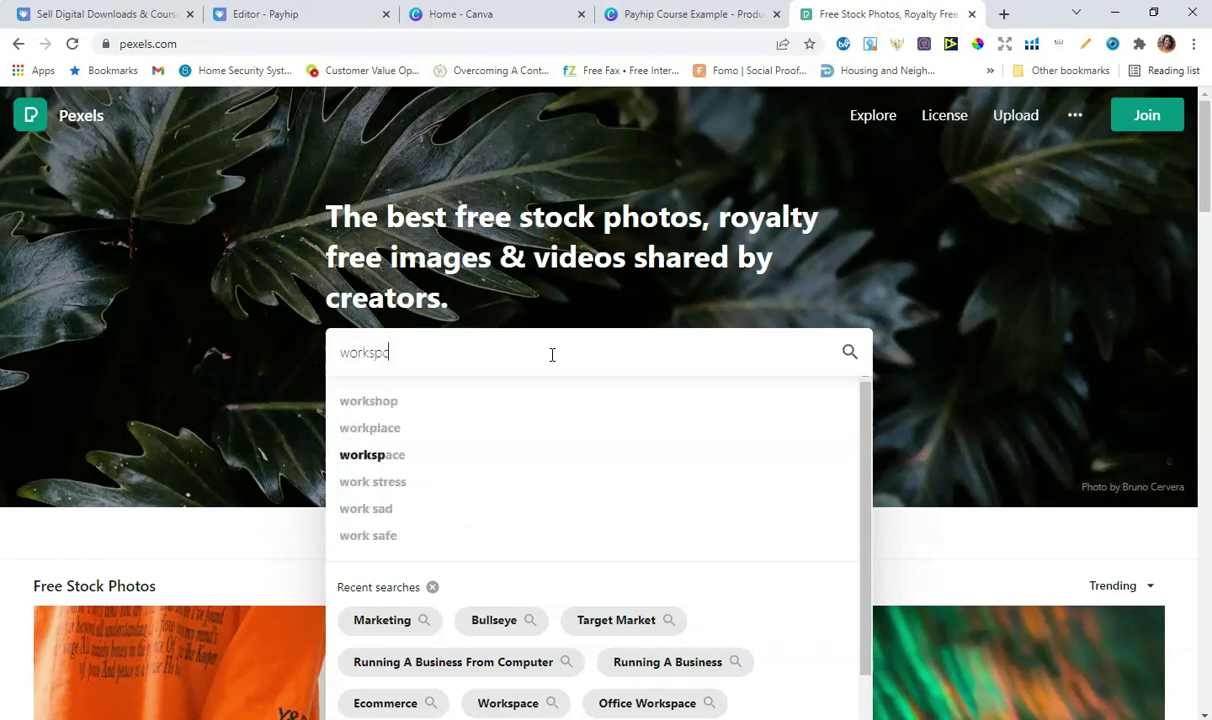
pyautogui.write('ce')
pyautogui.press('Return')
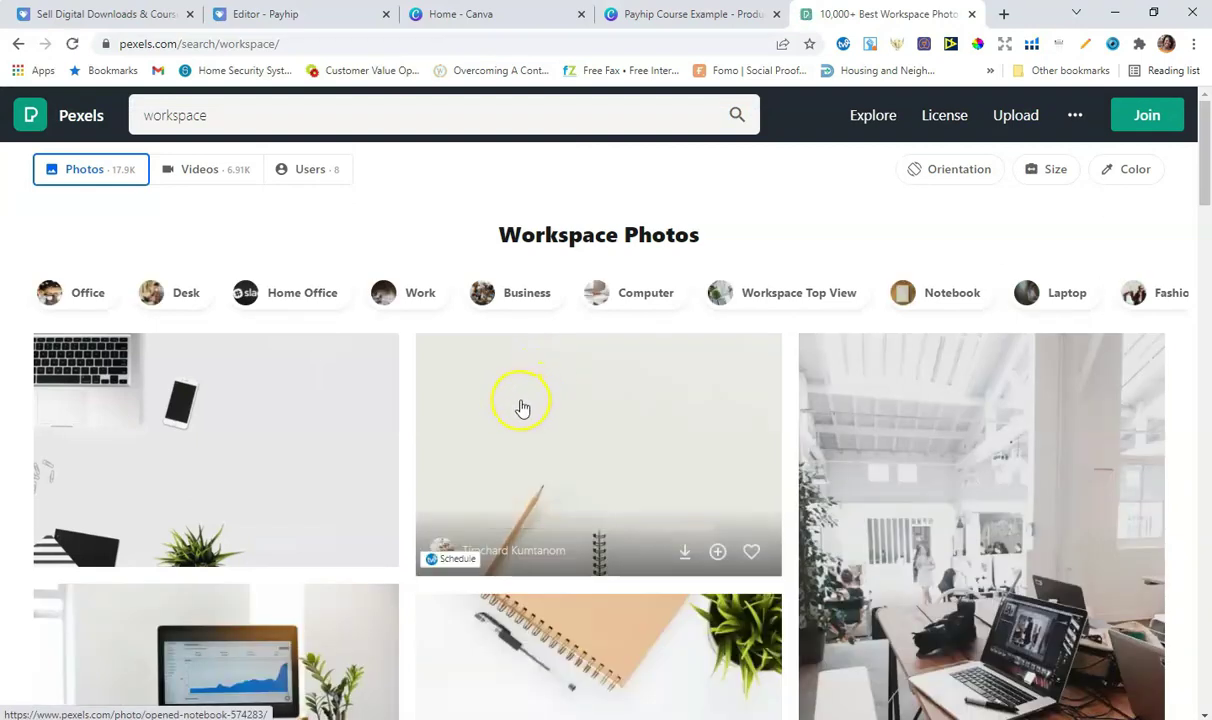
# Step: Pick the photo with black-framed eyeglasses, pink roses and pens, and download it in Large size (1920 x 1440)
pyautogui.scroll(-3, 521, 407)
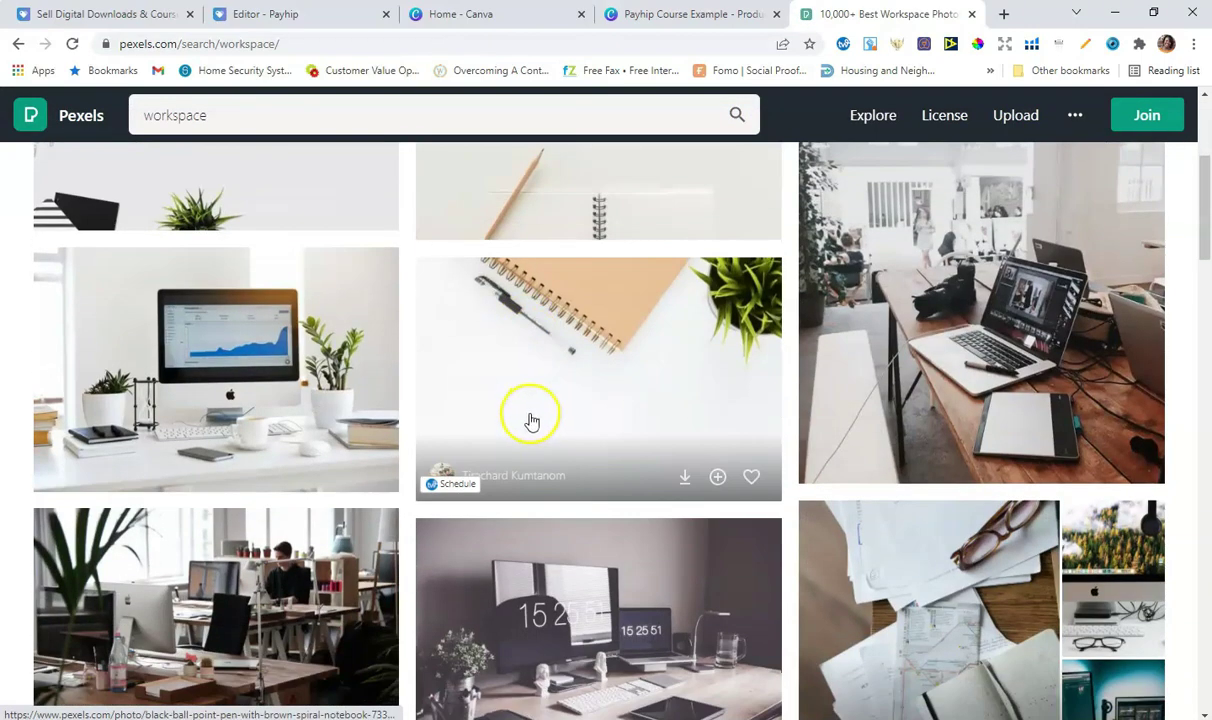
pyautogui.scroll(-5, 530, 410)
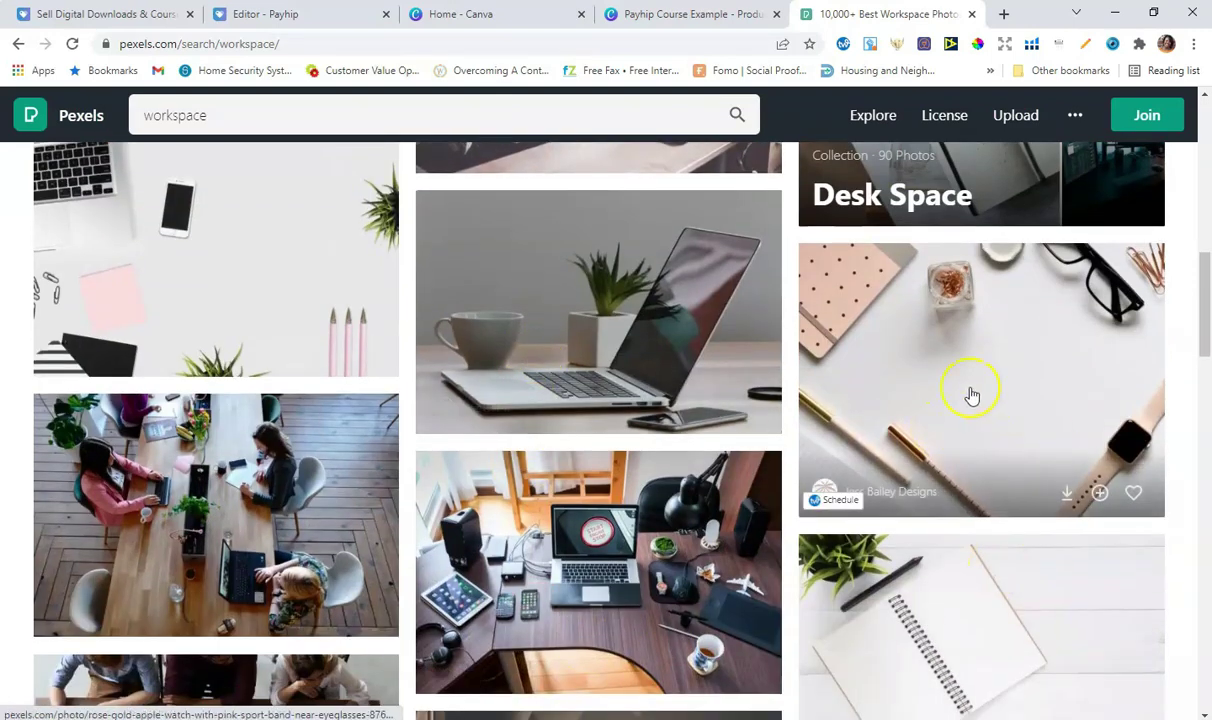
pyautogui.scroll(-2, 306, 470)
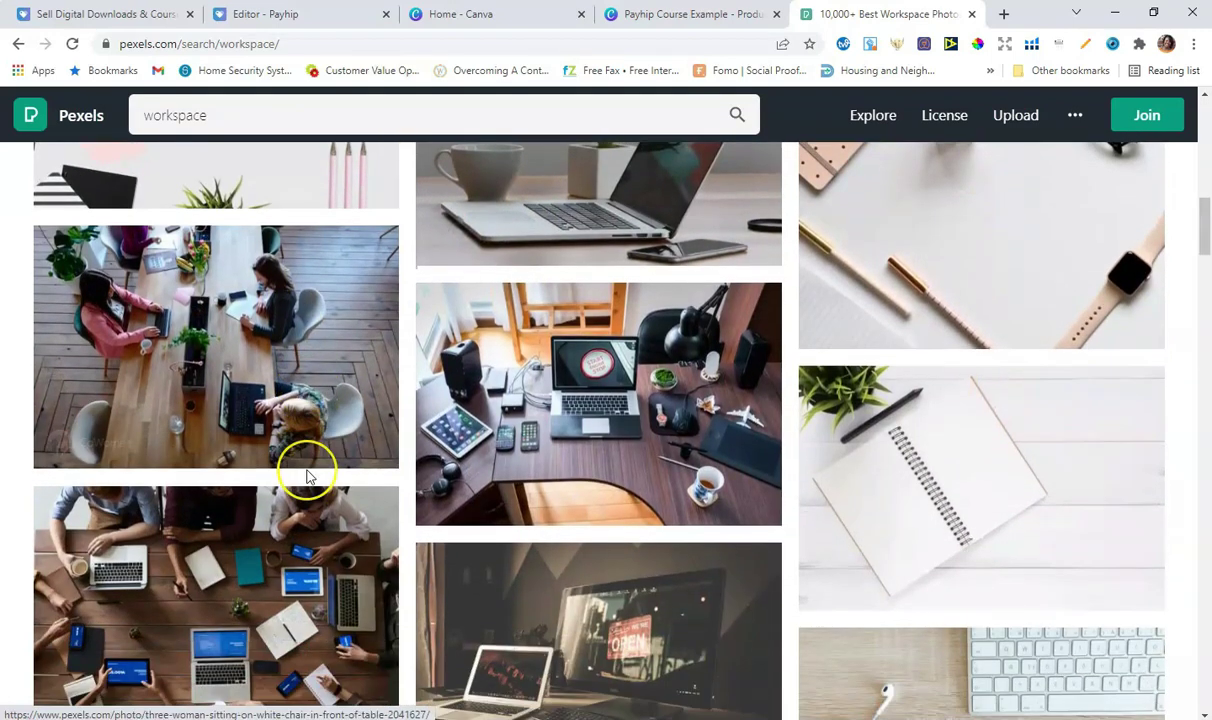
pyautogui.scroll(-5, 306, 476)
pyautogui.click(236, 398)
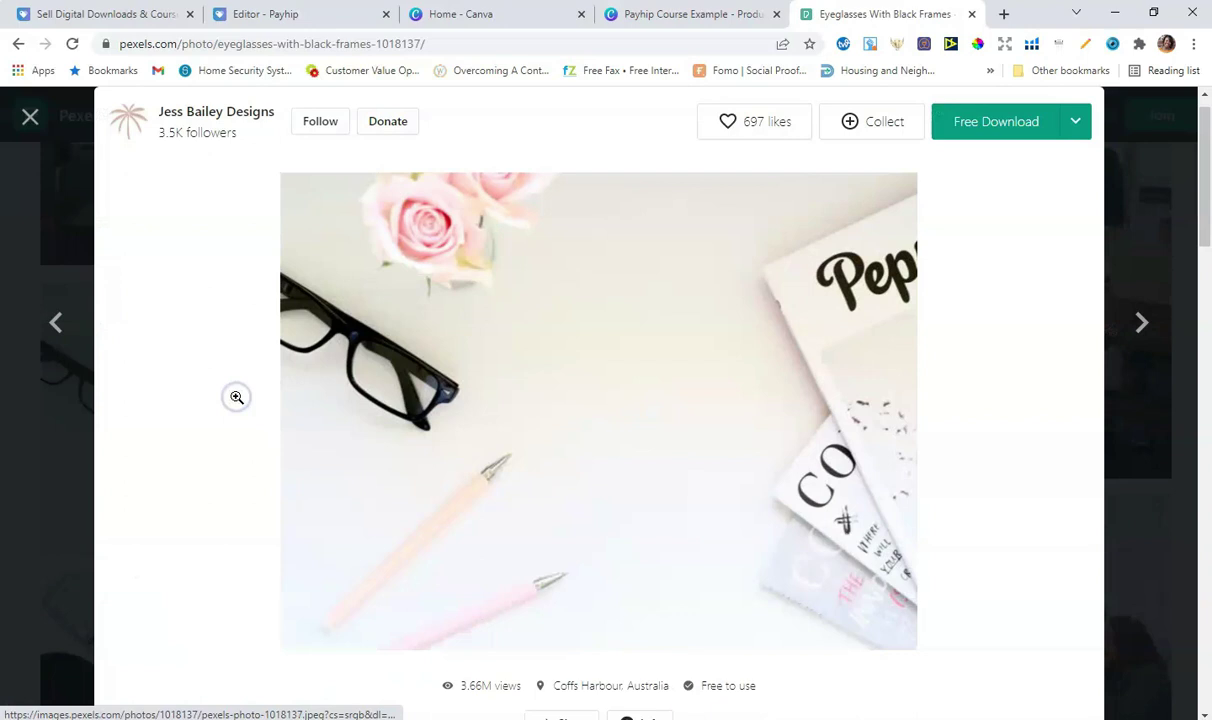
pyautogui.click(1078, 123)
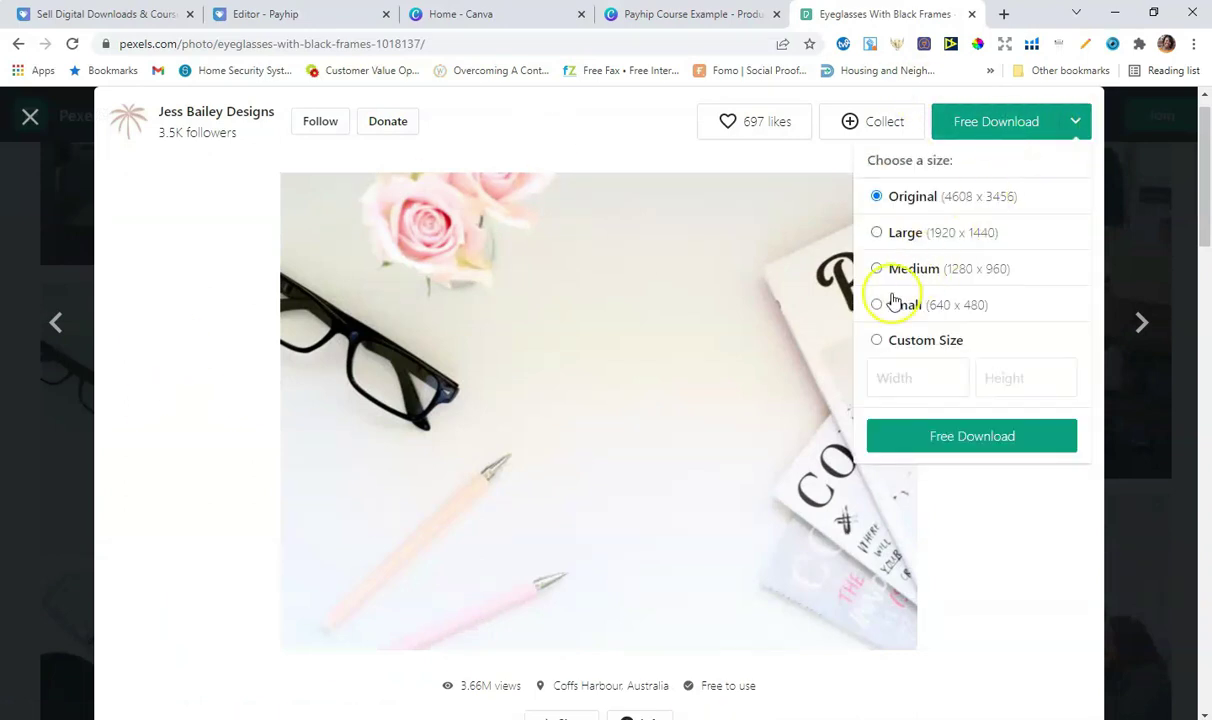
pyautogui.click(884, 236)
pyautogui.click(940, 440)
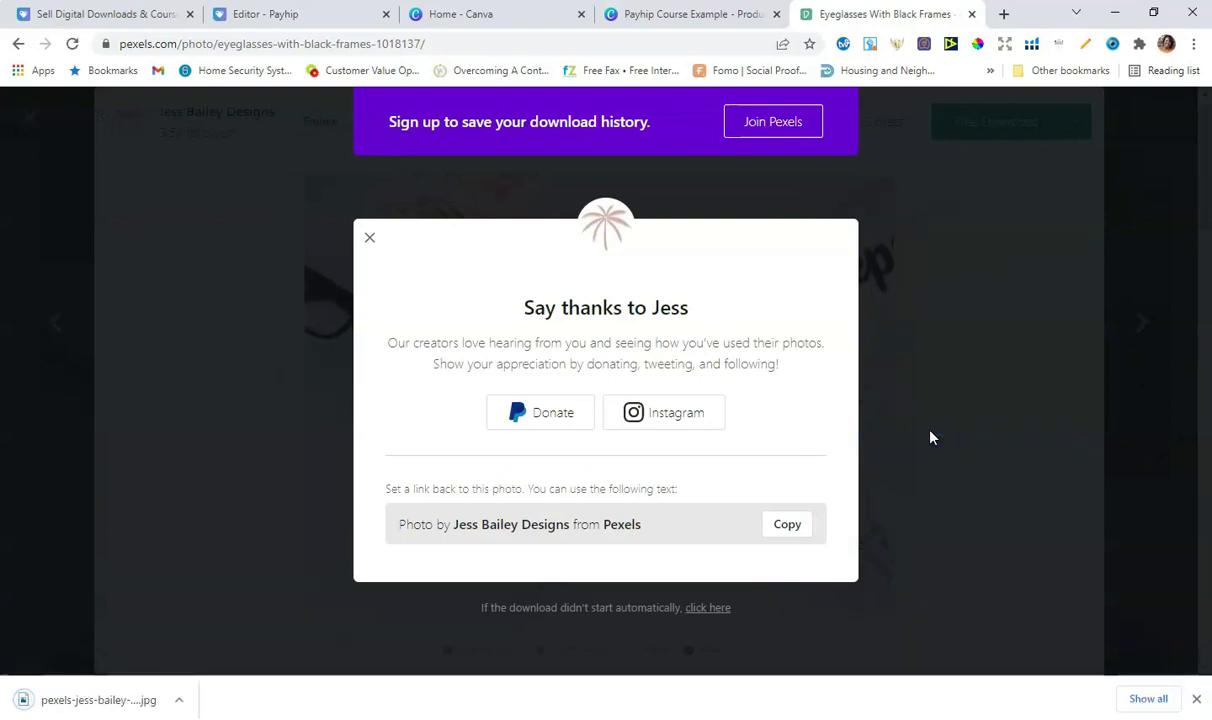
# Step: Switch back to the Payhip editor and replace the headline section's background image with the downloaded Pexels eyeglasses photo
pyautogui.click(305, 16)
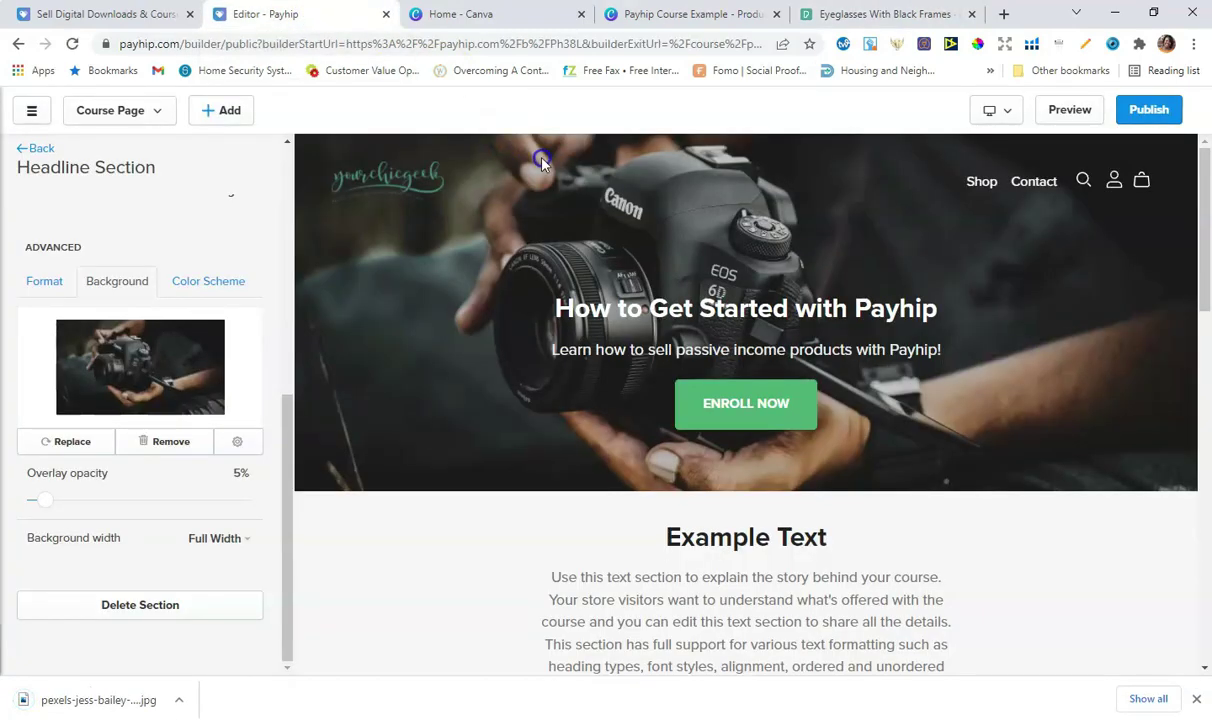
pyautogui.click(67, 441)
pyautogui.click(89, 225)
pyautogui.click(392, 300)
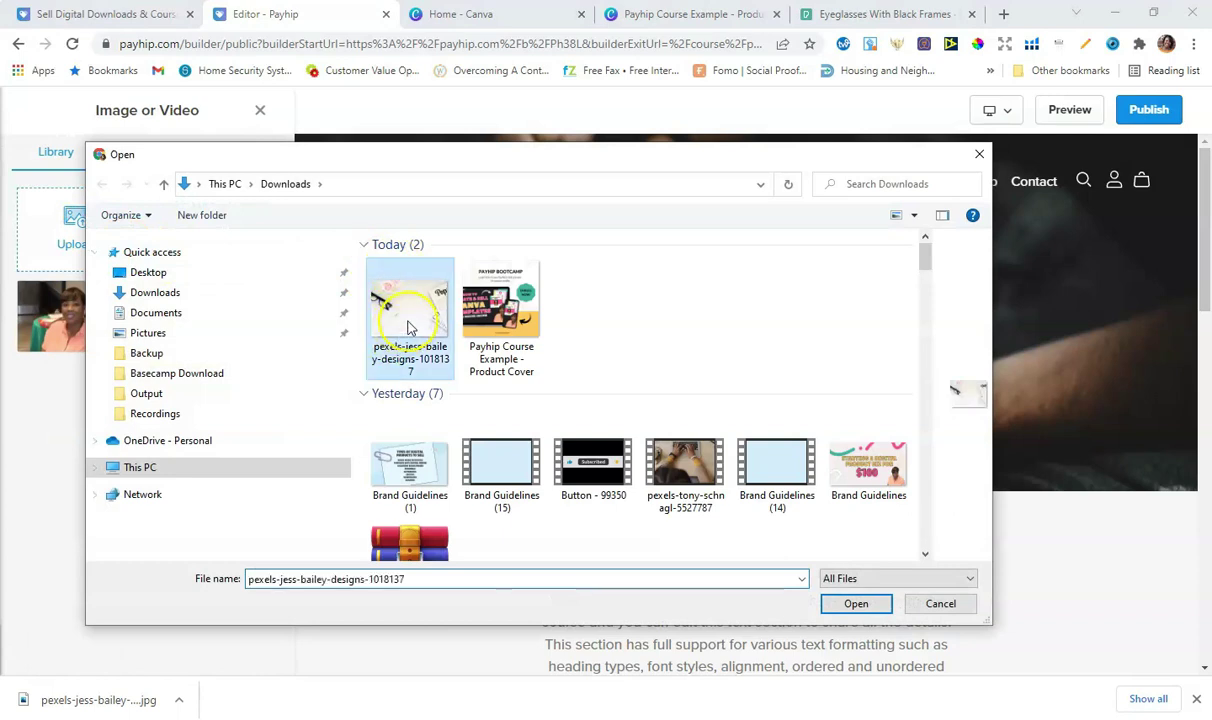
pyautogui.click(856, 603)
pyautogui.click(168, 257)
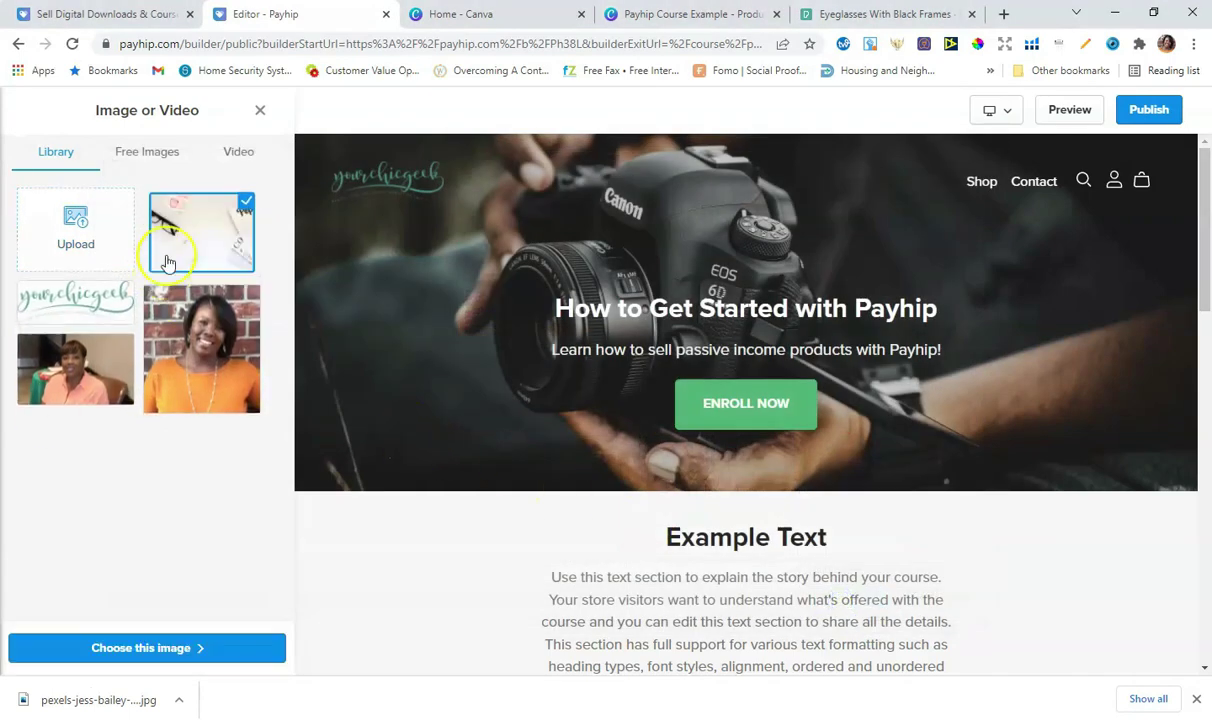
pyautogui.click(162, 638)
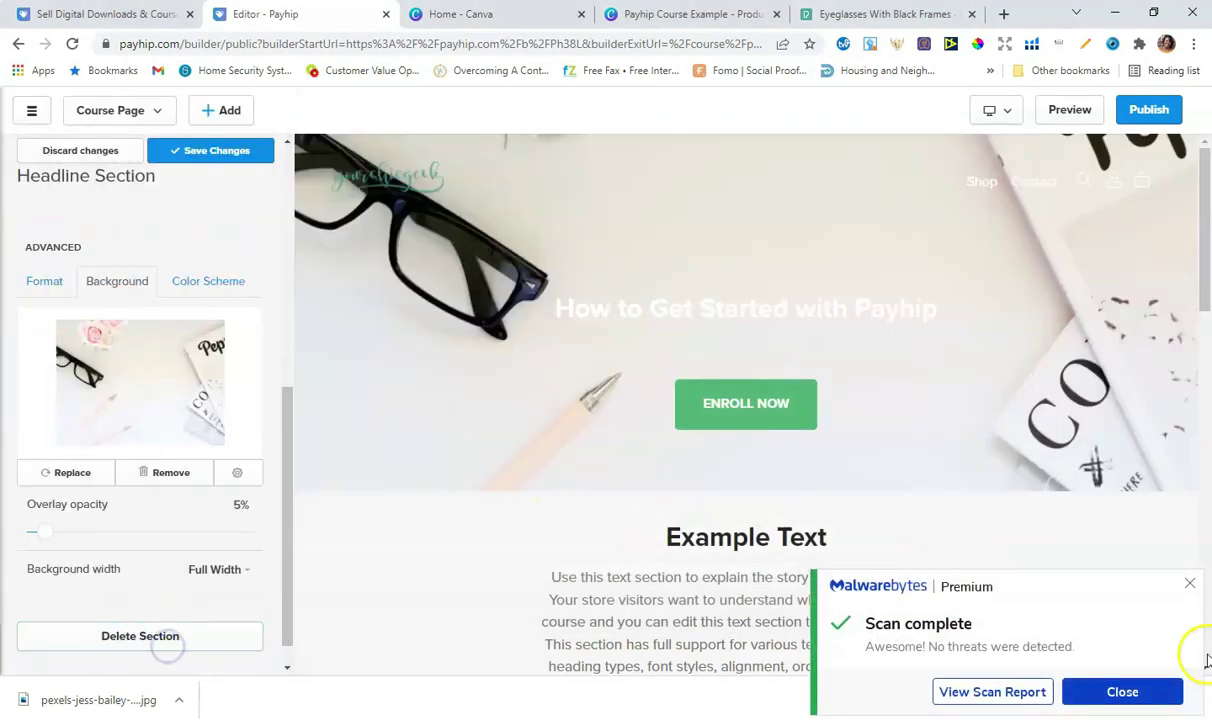
# Step: Dismiss the antivirus notification, raise the headline background's overlay opacity to 90%, and save the section
pyautogui.click(1190, 583)
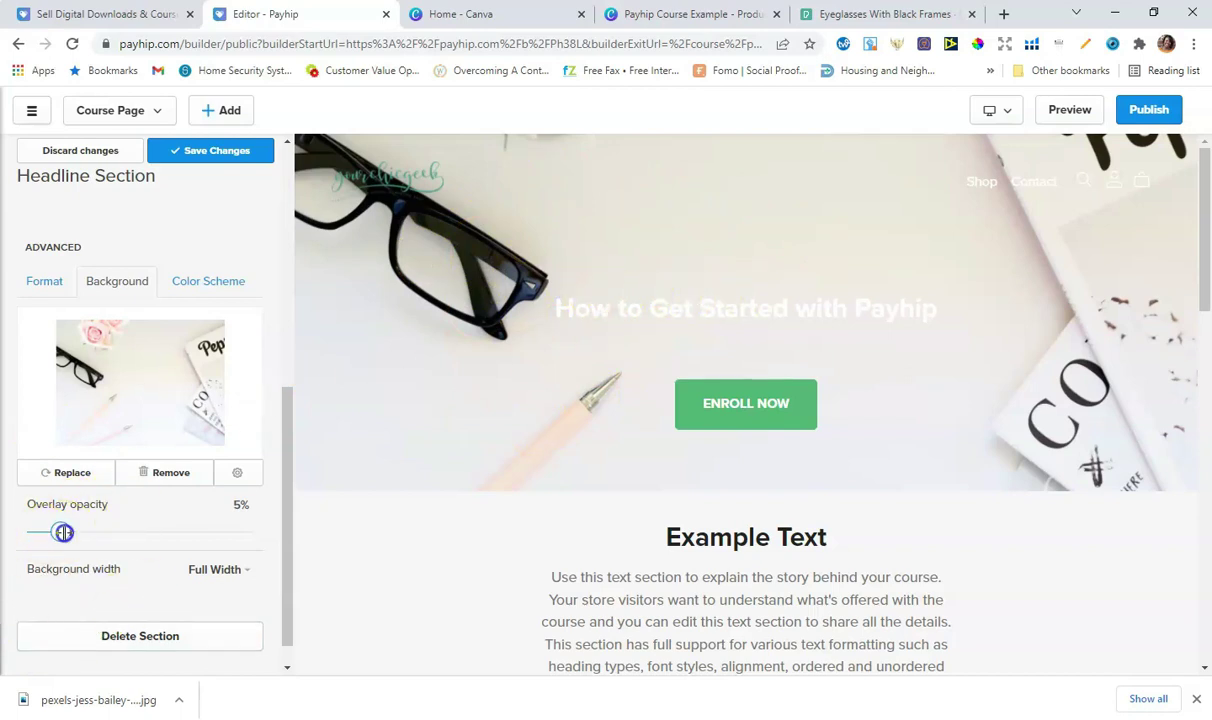
pyautogui.moveTo(198, 530); pyautogui.dragTo(203, 531)
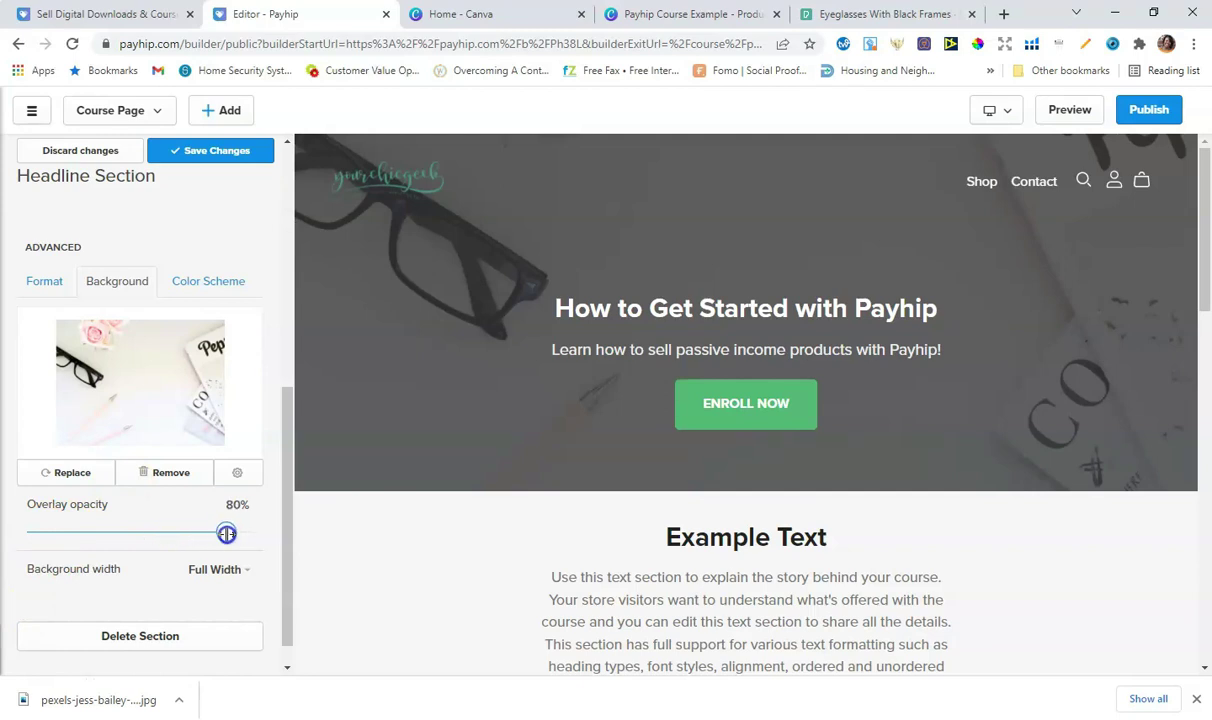
pyautogui.moveTo(226, 534); pyautogui.dragTo(228, 535)
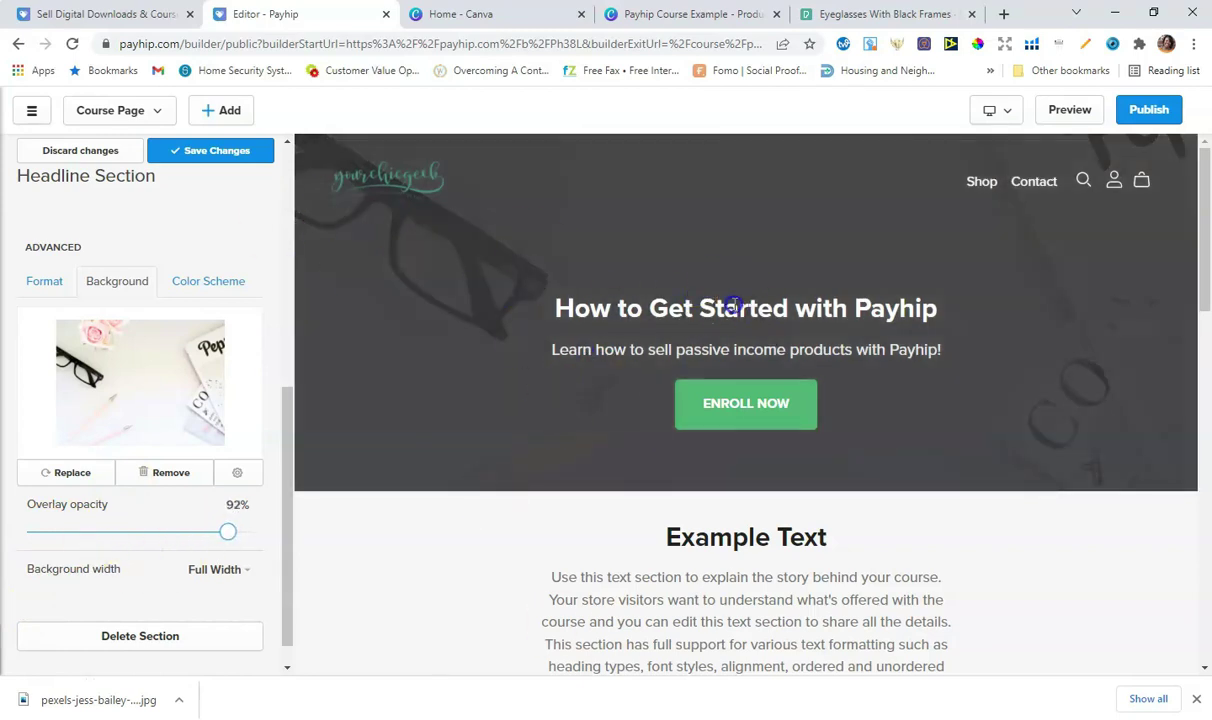
pyautogui.moveTo(218, 533)
pyautogui.mouseDown()
pyautogui.moveTo(236, 528)
pyautogui.moveTo(222, 530)
pyautogui.mouseUp()
pyautogui.scroll(-1, 195, 385)
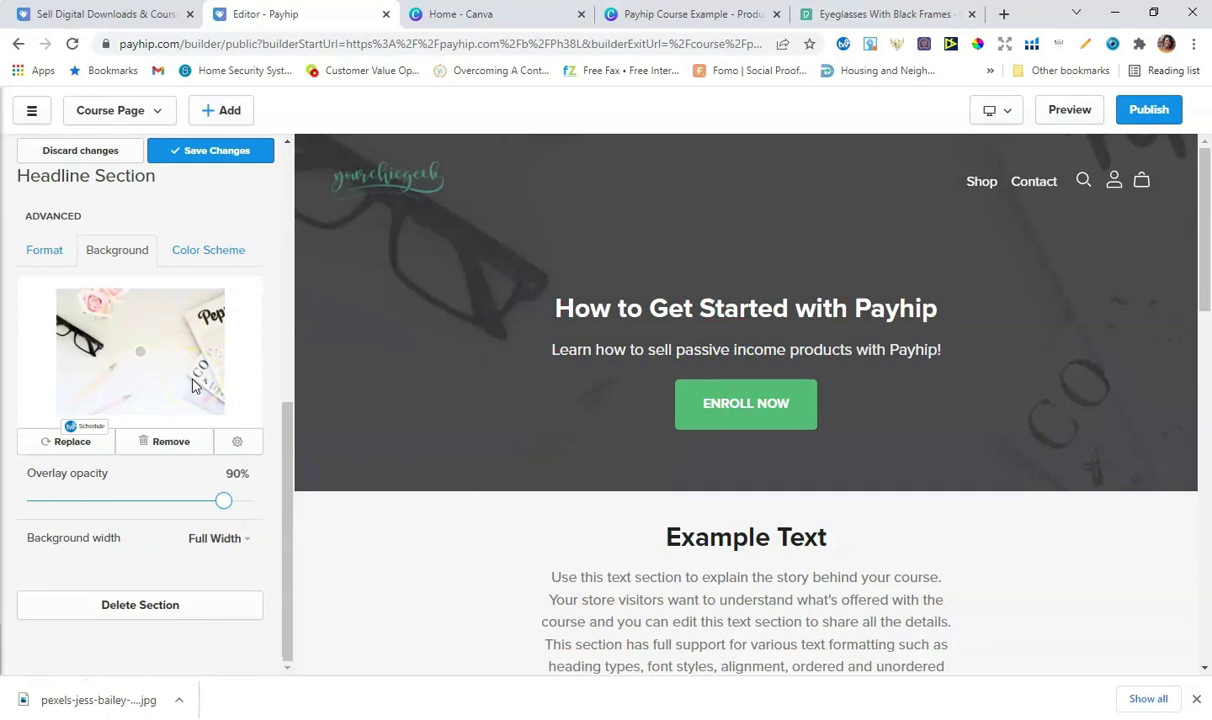
pyautogui.click(218, 155)
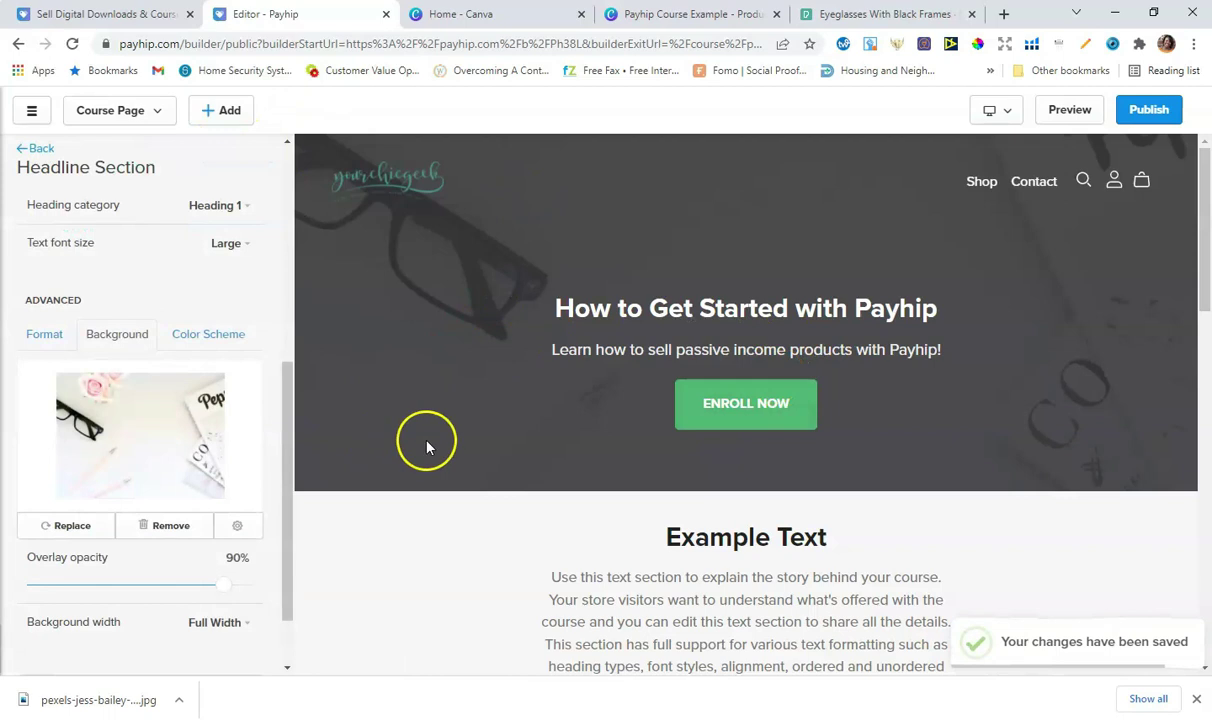
# Step: Open the Example Text section and change its heading to "Add Subheading for your Course"
pyautogui.click(34, 147)
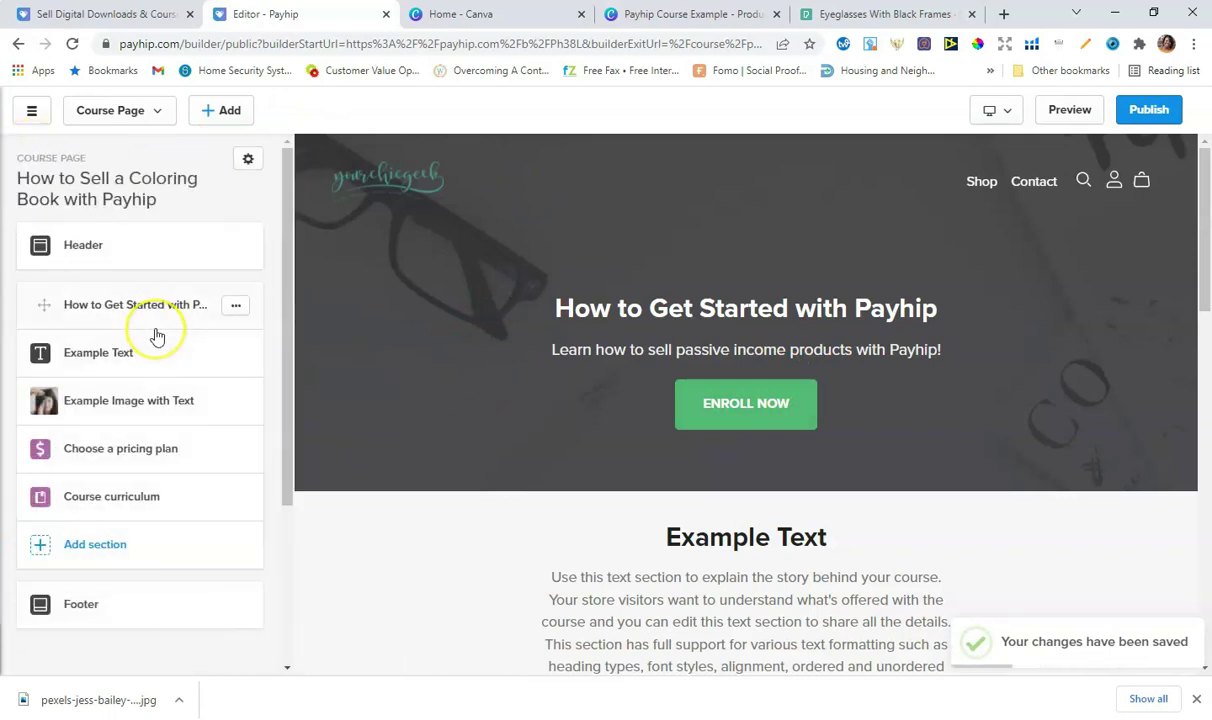
pyautogui.click(95, 360)
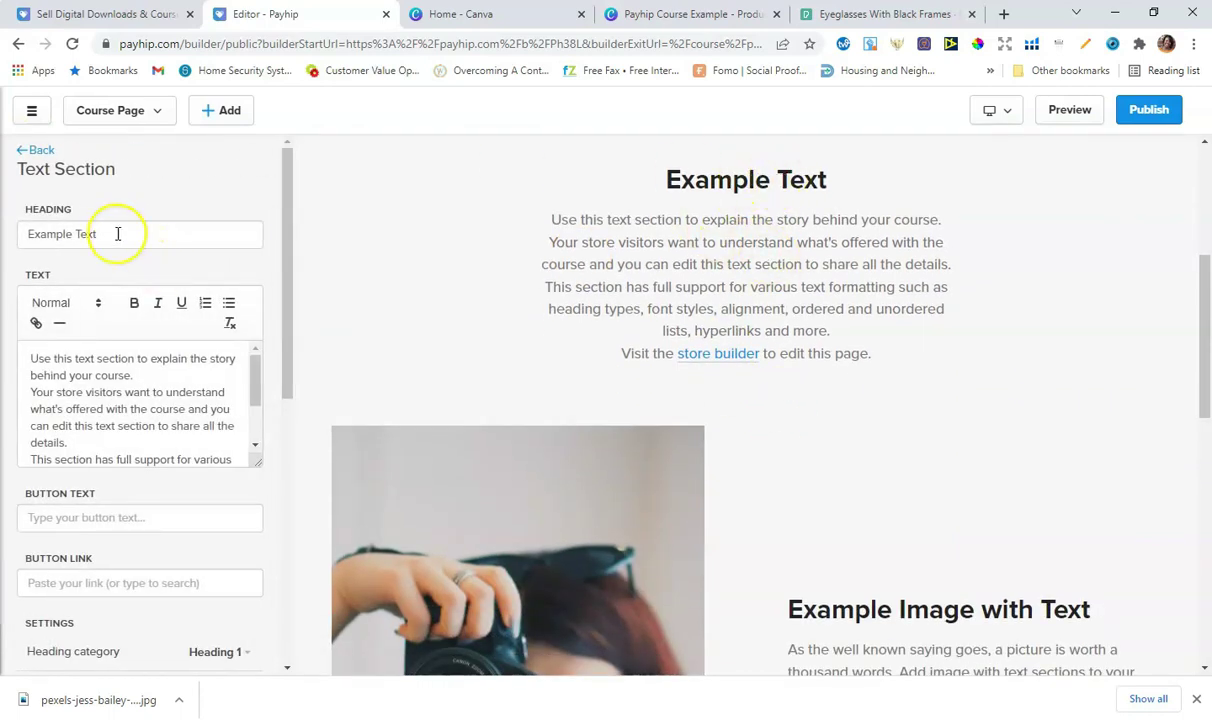
pyautogui.moveTo(119, 233); pyautogui.dragTo(14, 240)
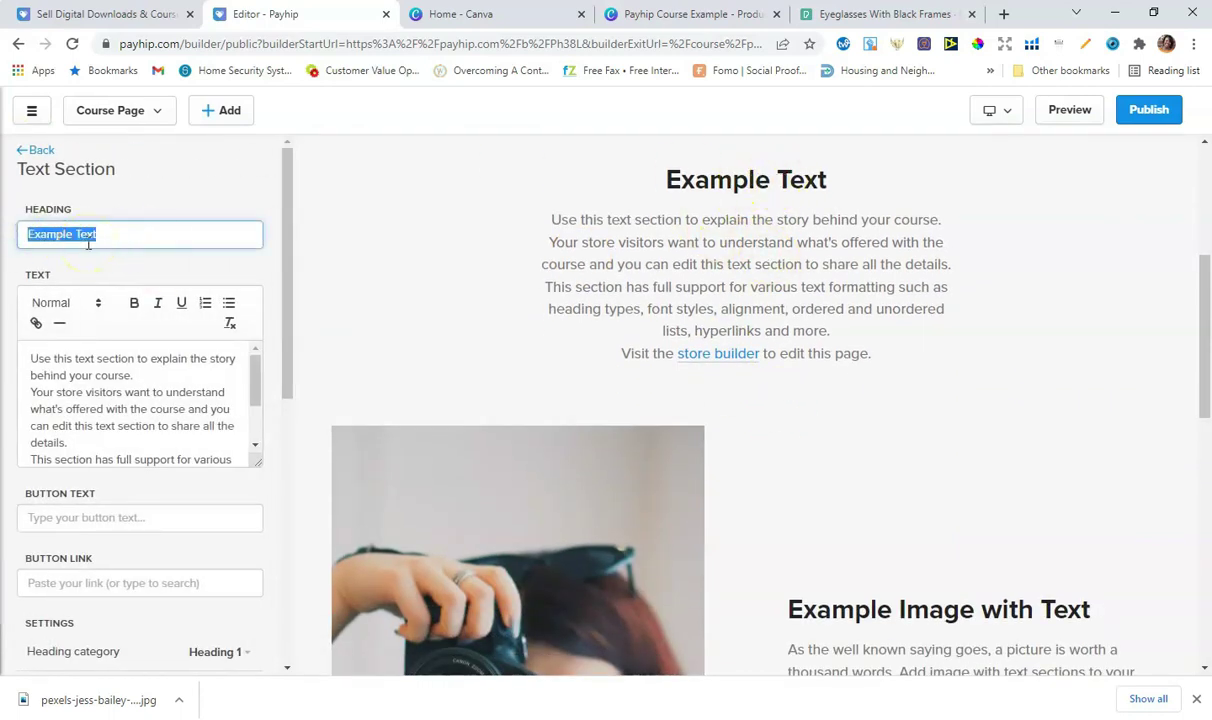
pyautogui.write('Add Subheading for')
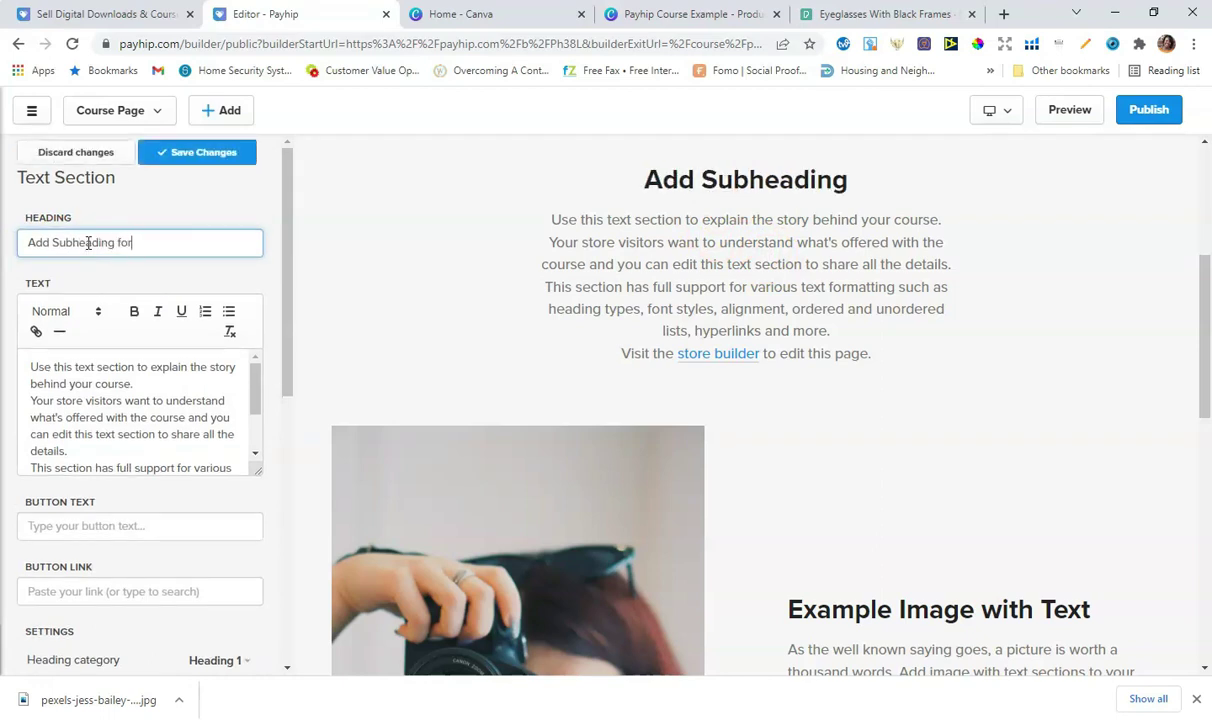
pyautogui.click(103, 249)
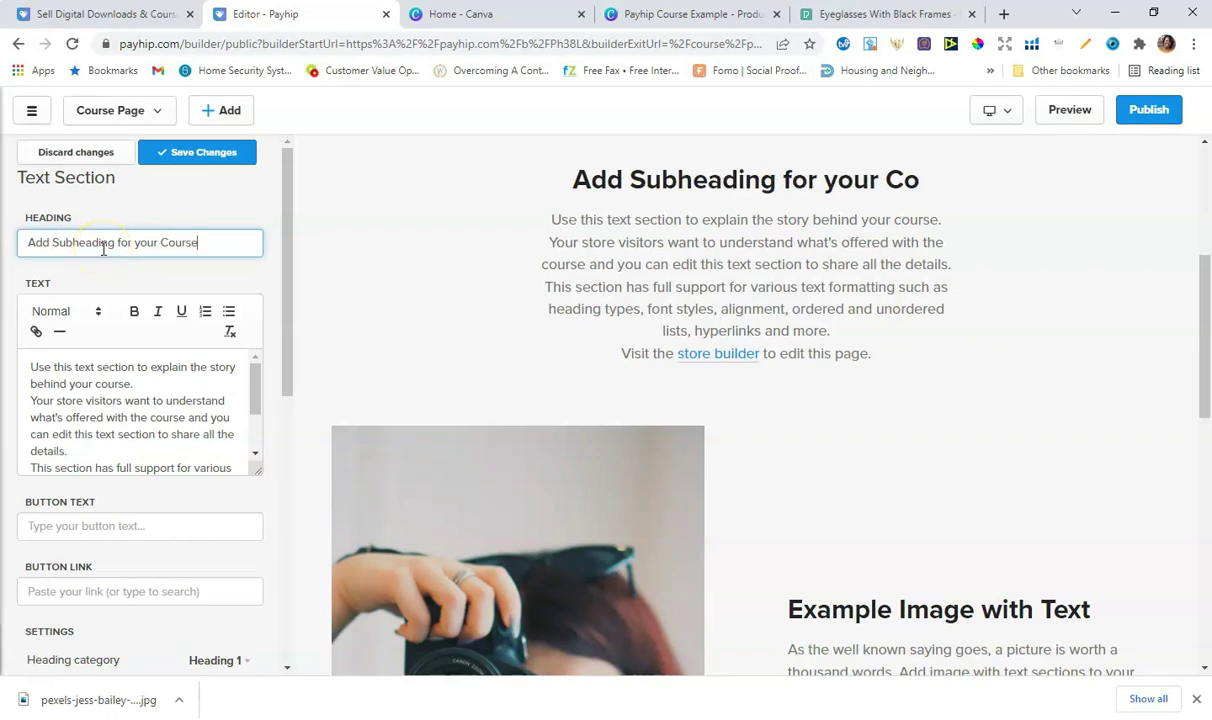
pyautogui.click(101, 440)
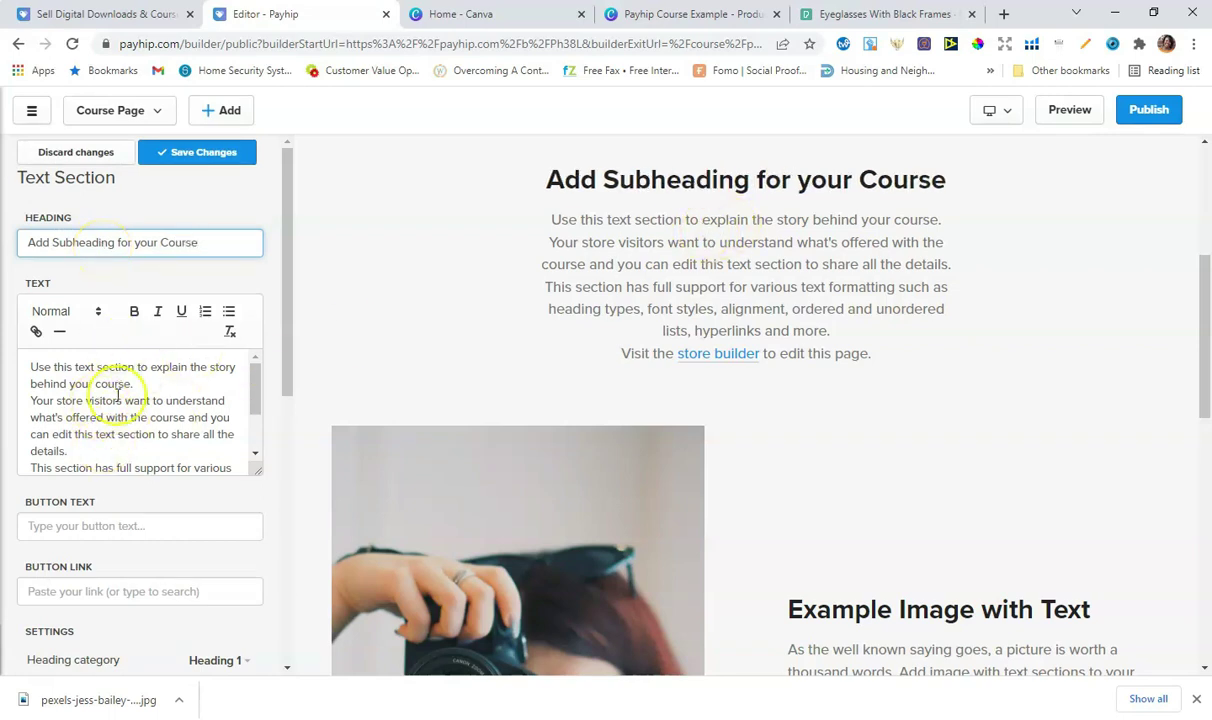
pyautogui.scroll(-2, 159, 432)
pyautogui.click(218, 160)
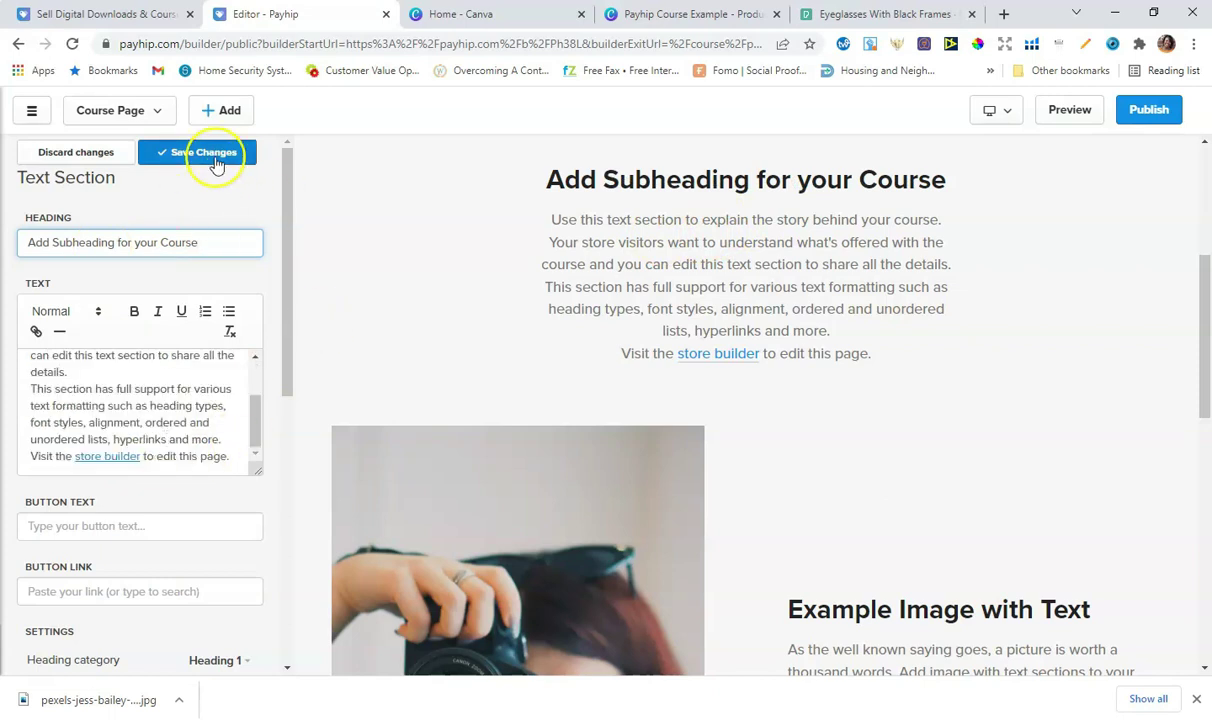
# Step: Give the text section an "ENROLL NOW" button linked to the How to Sell a Coloring Book course, and save the changes
pyautogui.click(89, 530)
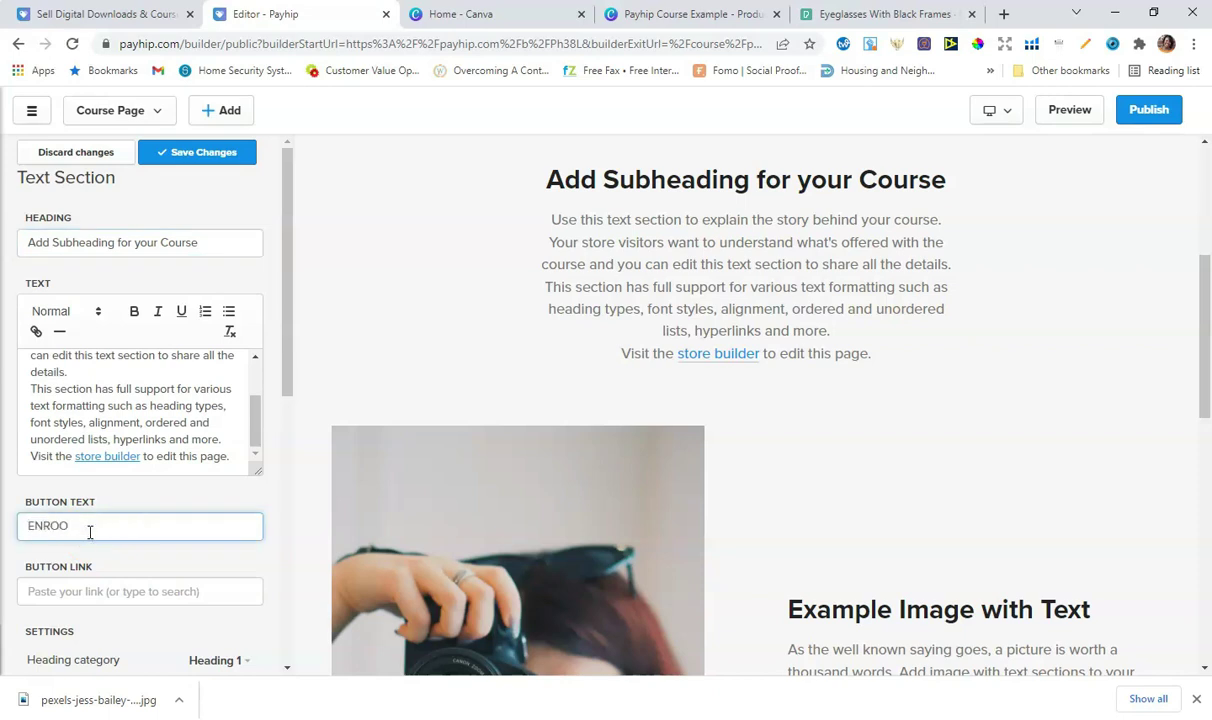
pyautogui.click(86, 588)
pyautogui.click(90, 416)
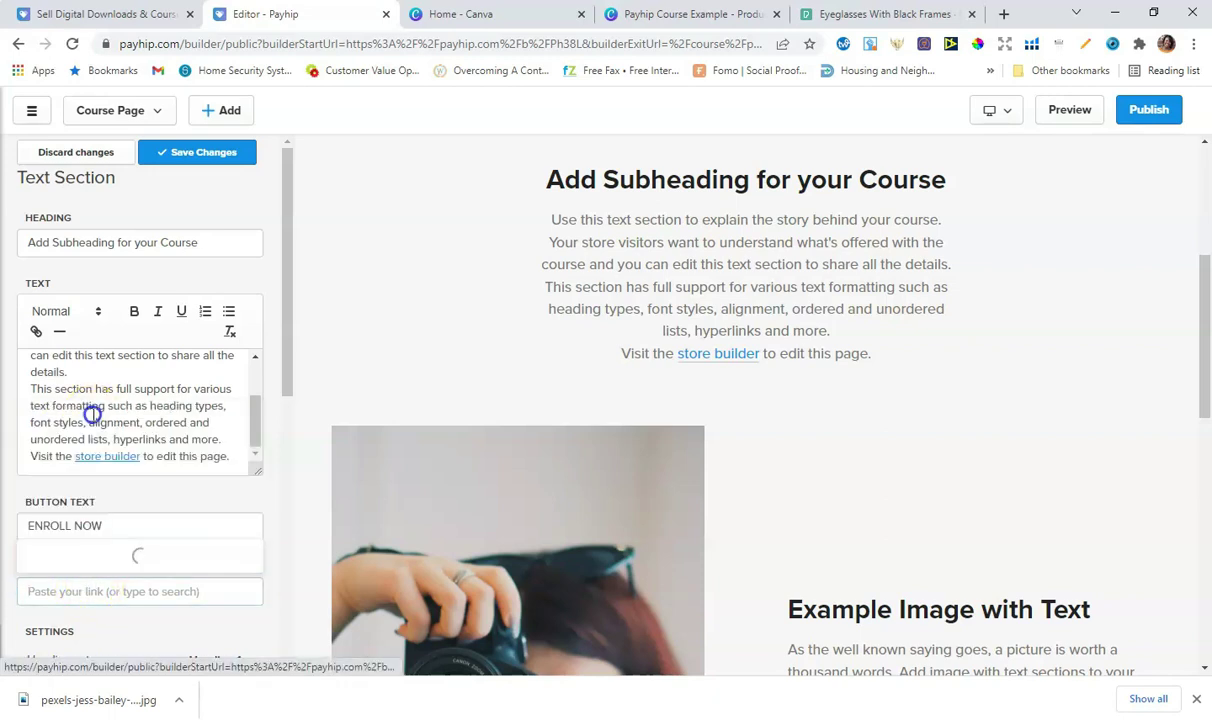
pyautogui.scroll(-2, 122, 433)
pyautogui.scroll(3, 122, 433)
pyautogui.click(115, 452)
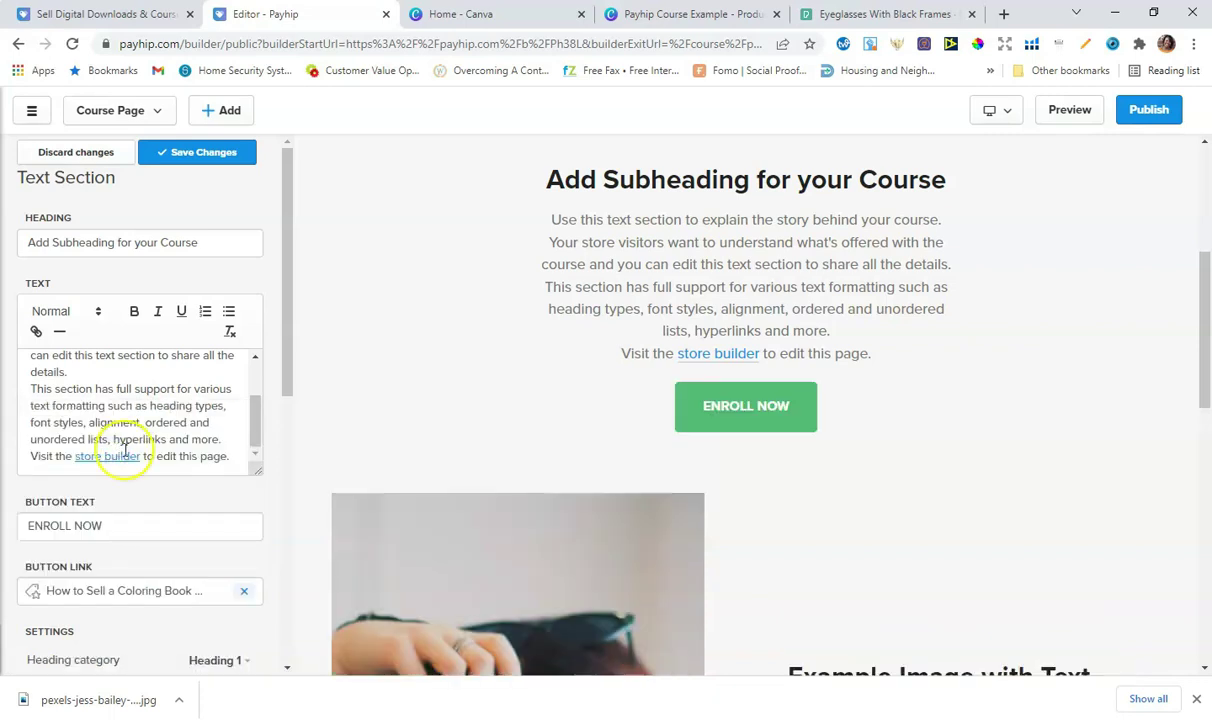
pyautogui.scroll(-5, 160, 405)
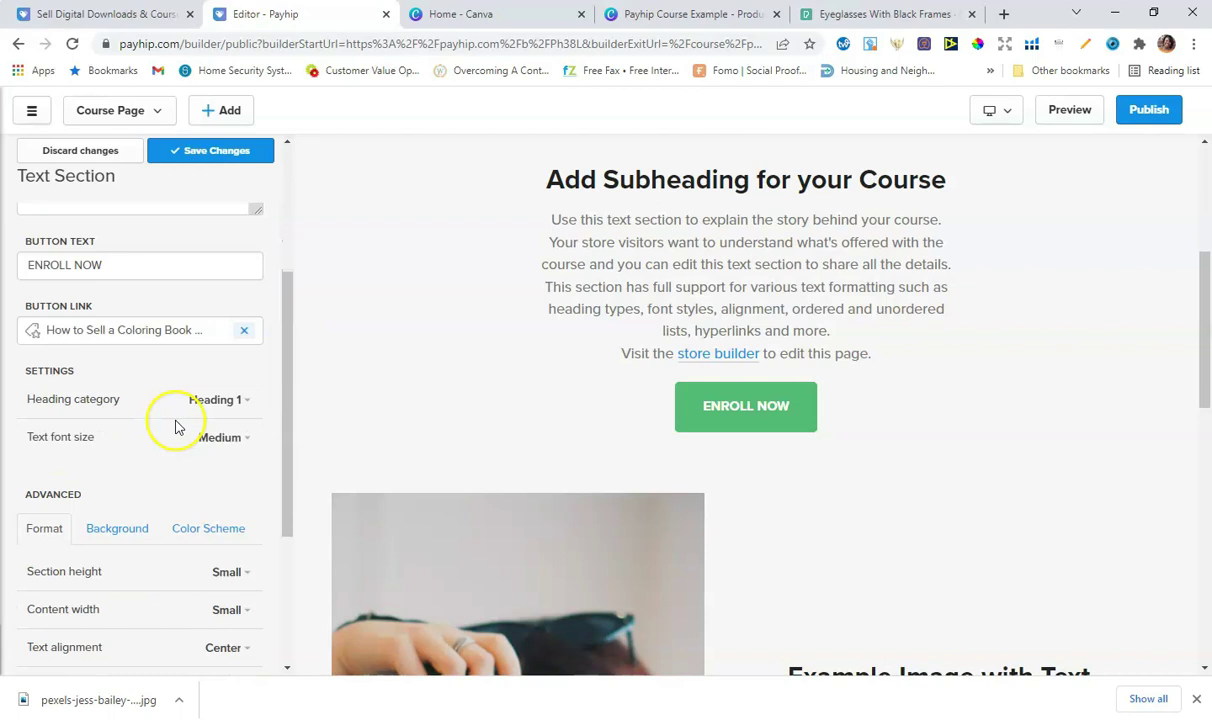
pyautogui.click(208, 152)
# Step: Look over the Example Image with Text section's image and text settings, and return to the section list
pyautogui.scroll(-3, 893, 354)
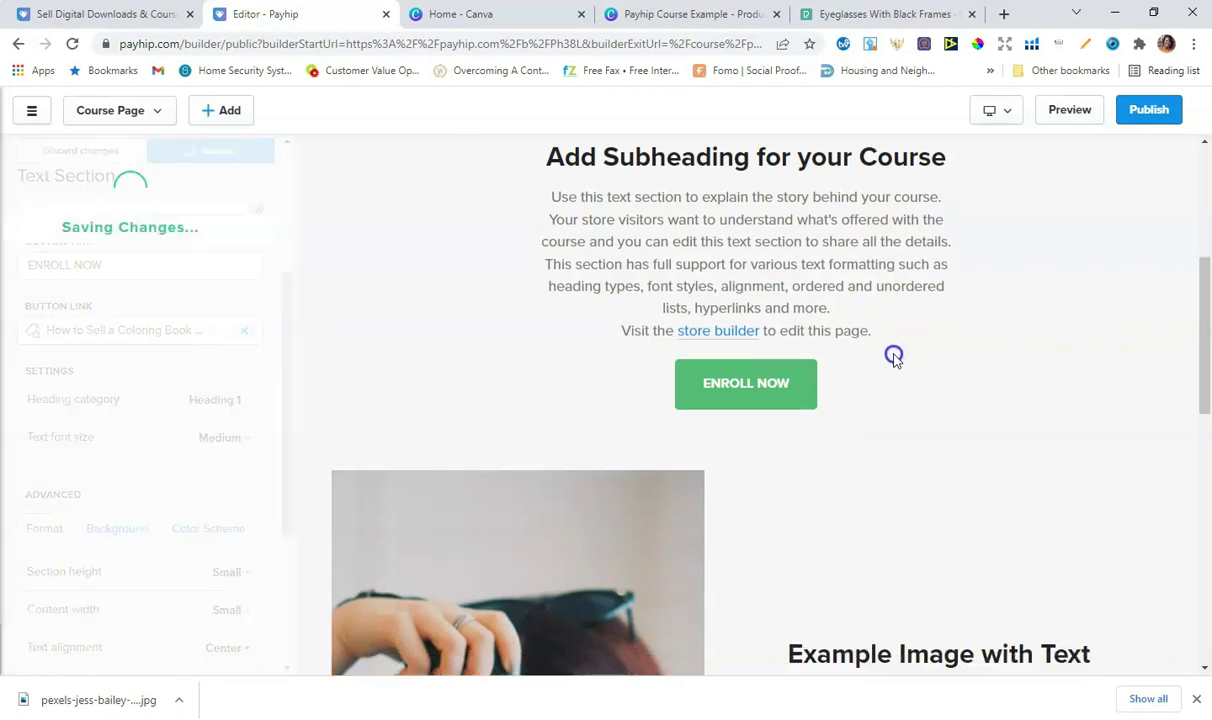
pyautogui.scroll(-1, 893, 354)
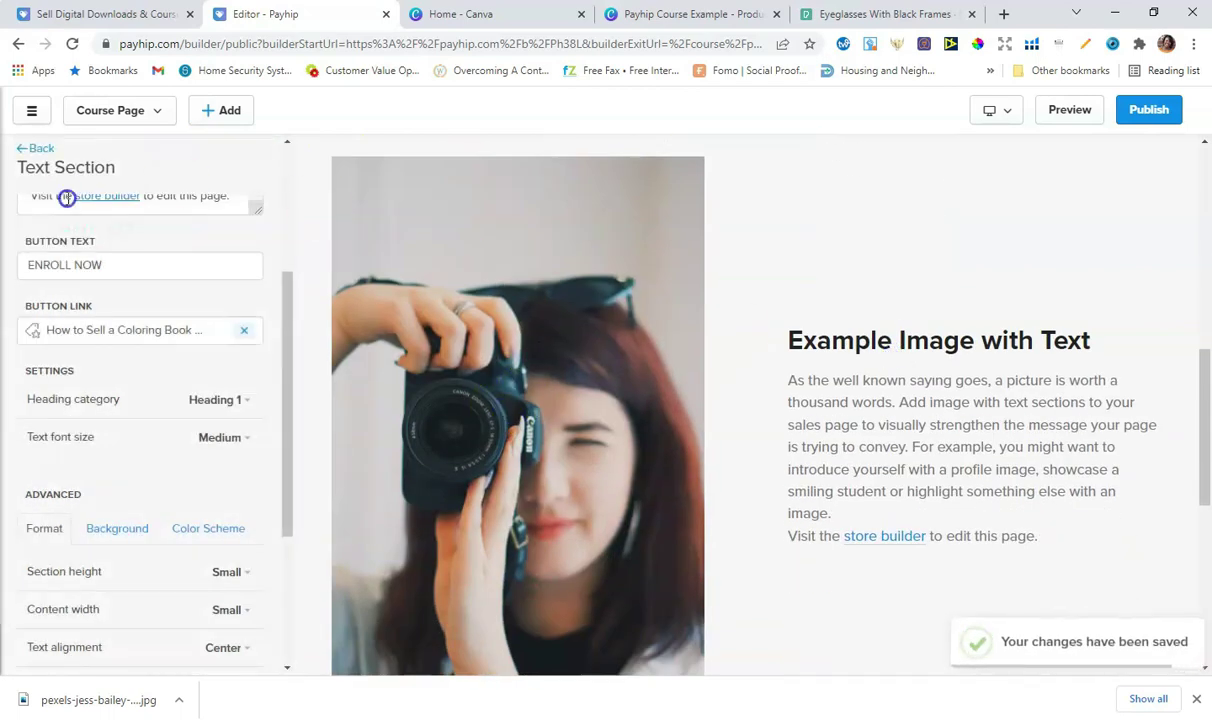
pyautogui.click(31, 150)
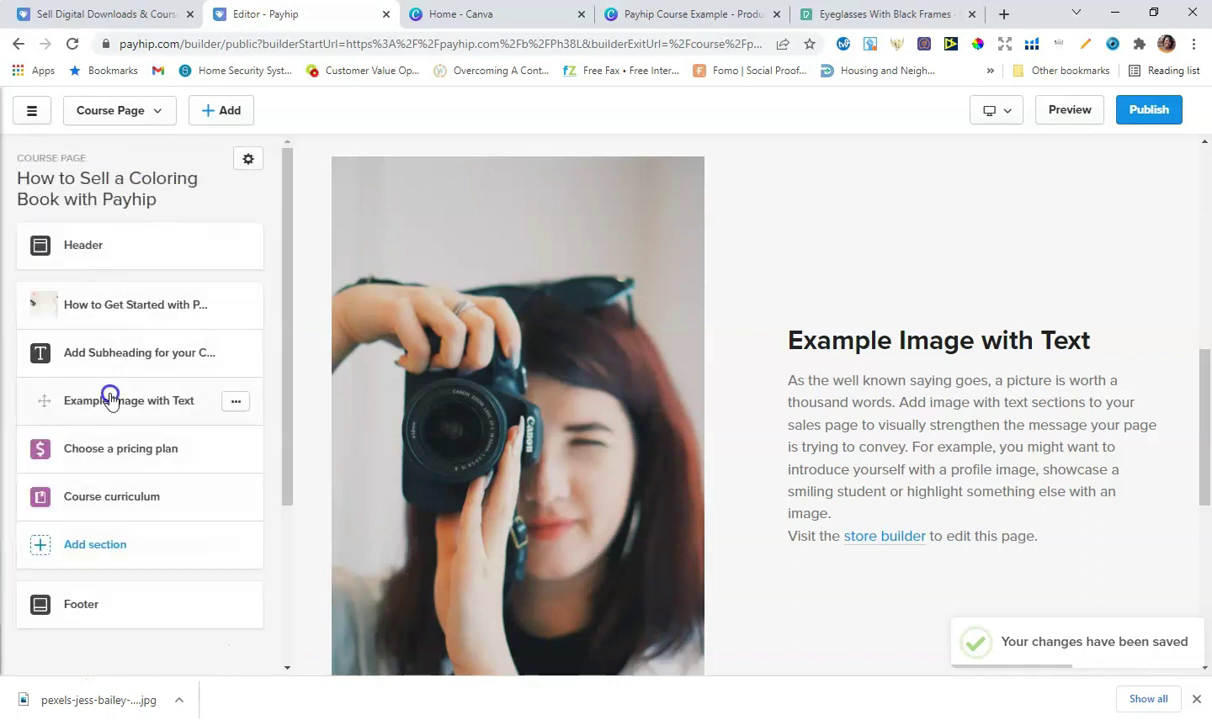
pyautogui.click(137, 410)
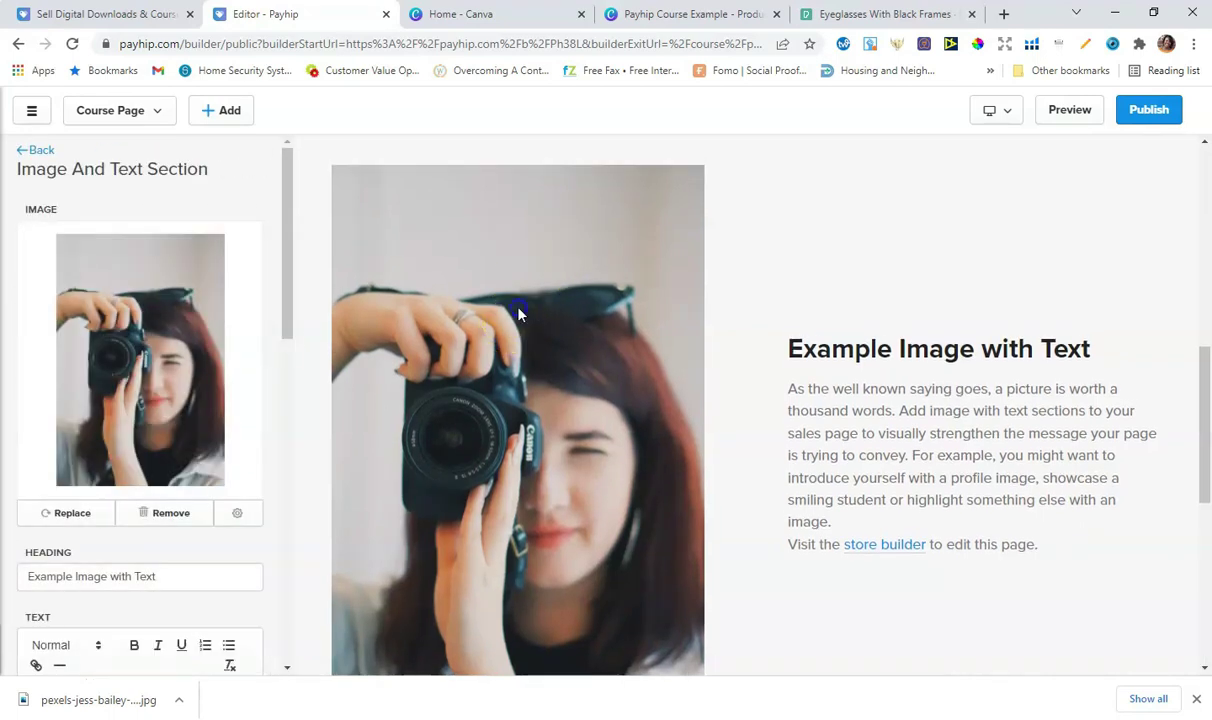
pyautogui.click(148, 320)
pyautogui.click(35, 150)
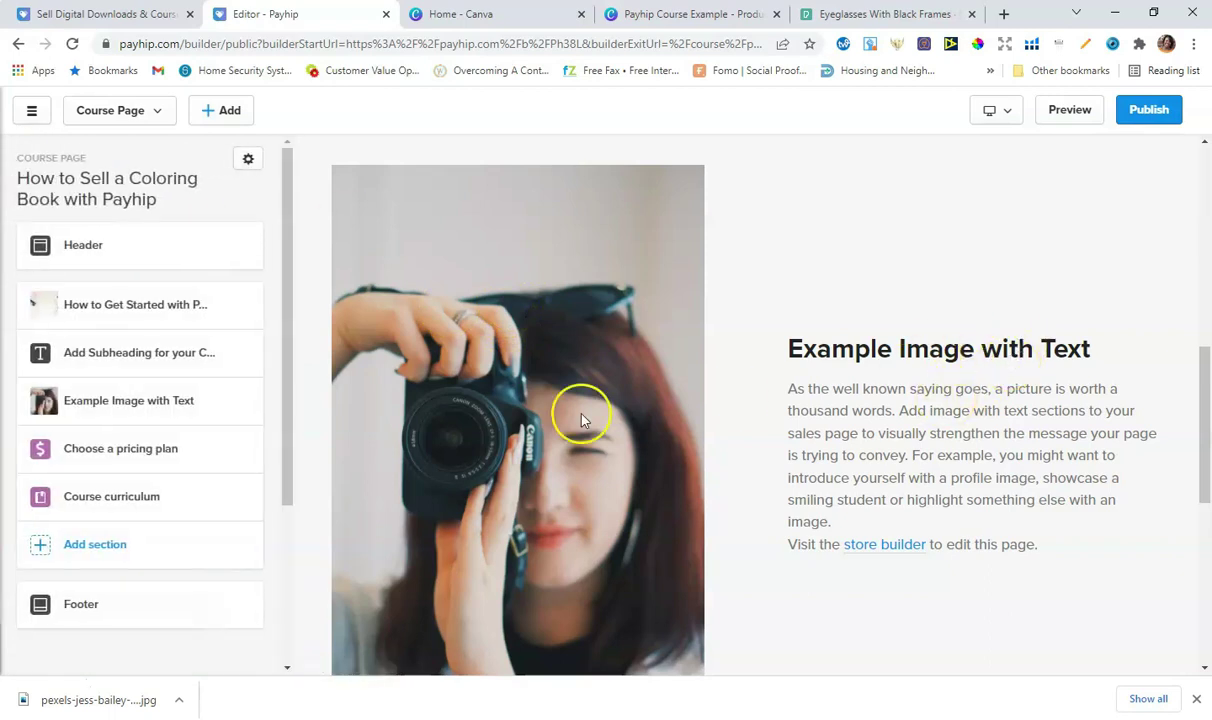
# Step: Publish the course page changes and look through the complete sales page in preview
pyautogui.scroll(-3, 570, 410)
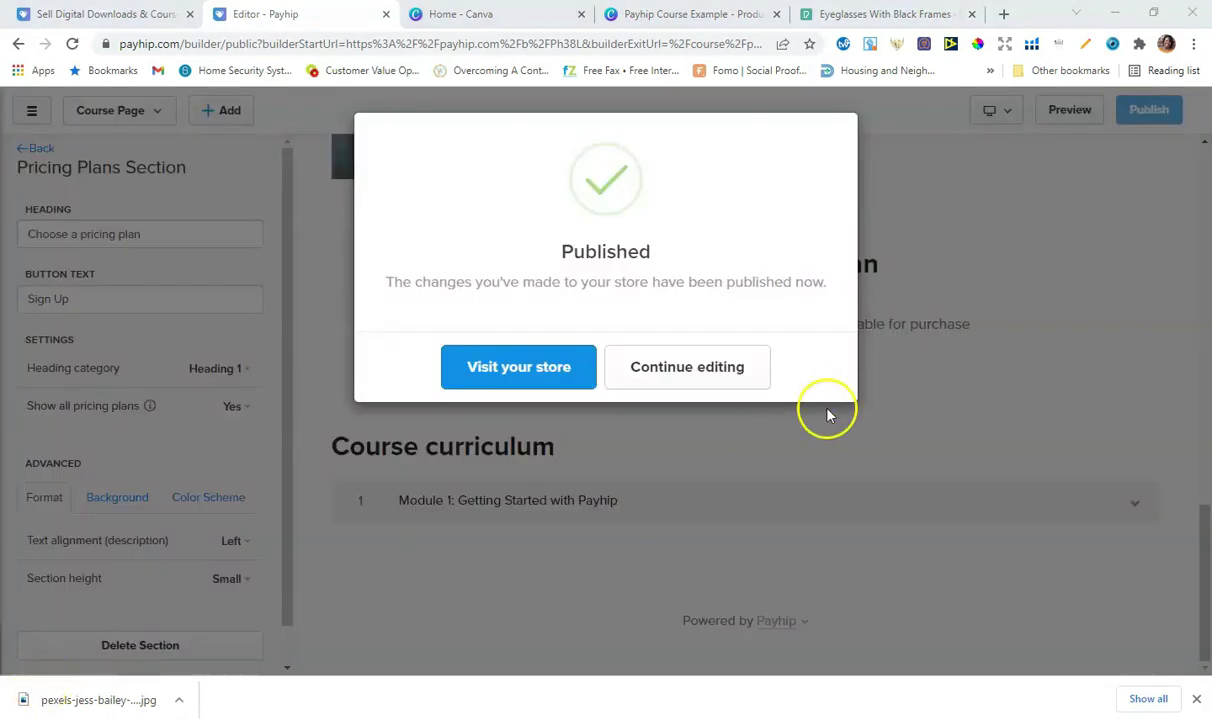
pyautogui.click(742, 365)
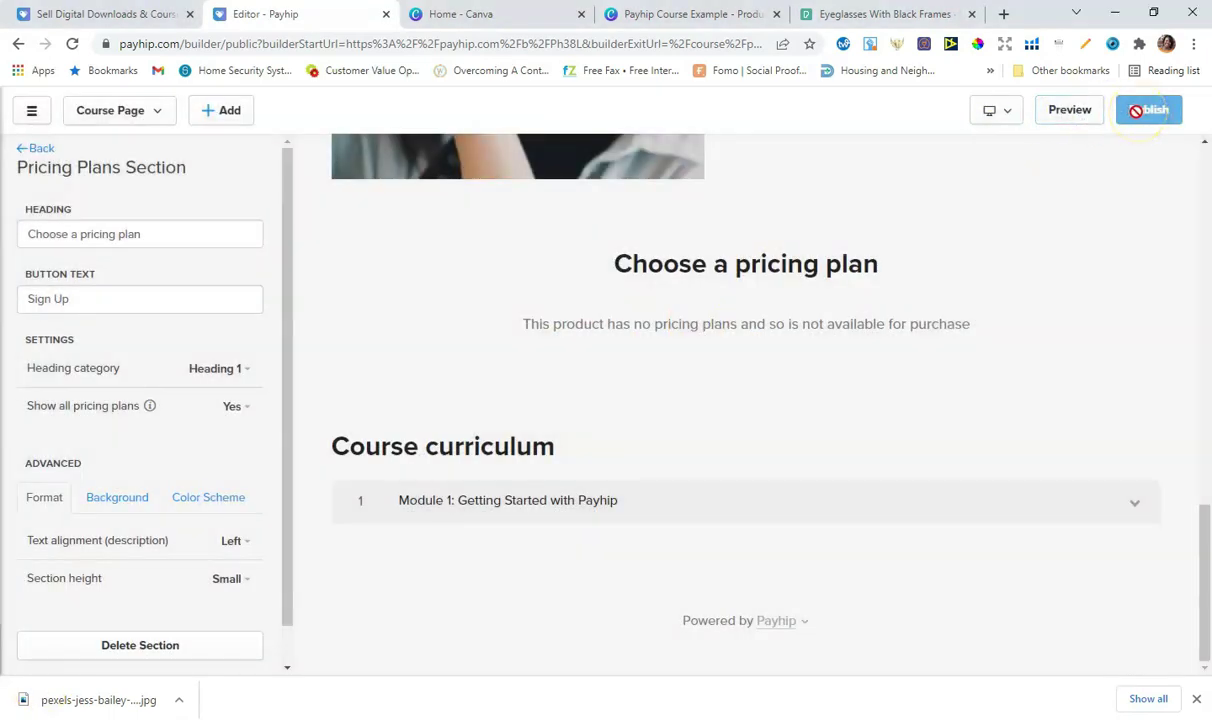
pyautogui.click(1070, 112)
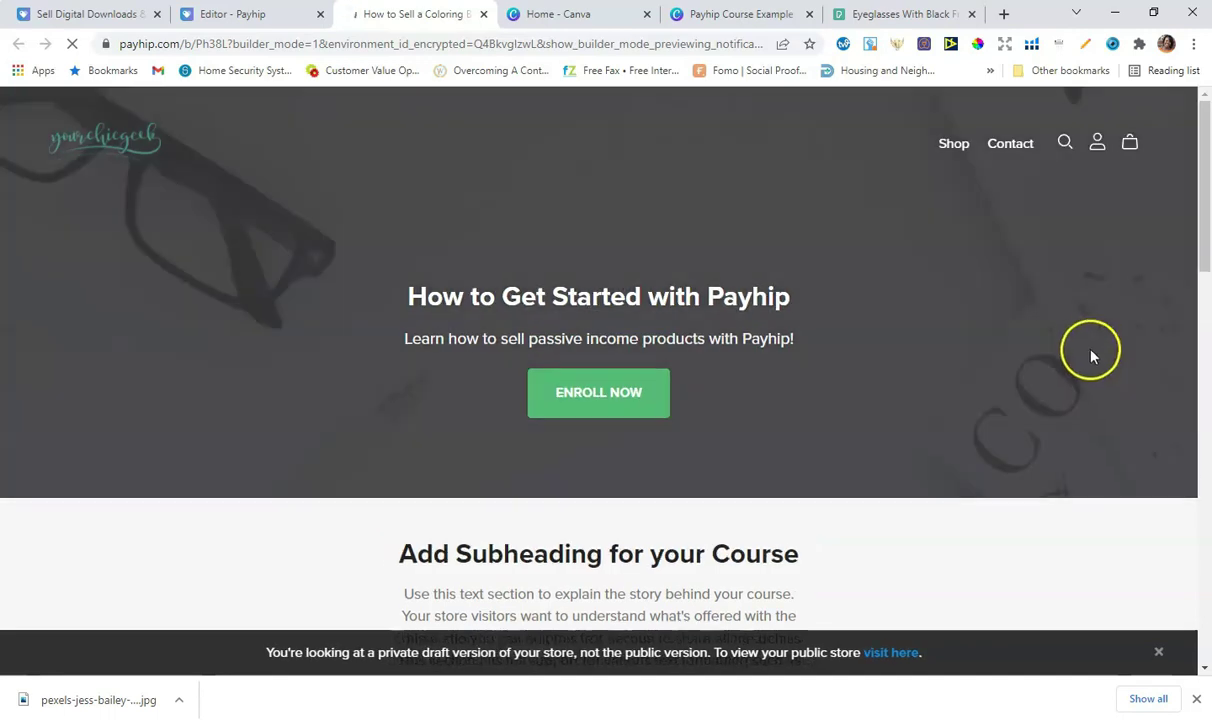
pyautogui.scroll(-1, 1090, 346)
pyautogui.scroll(-8, 1090, 350)
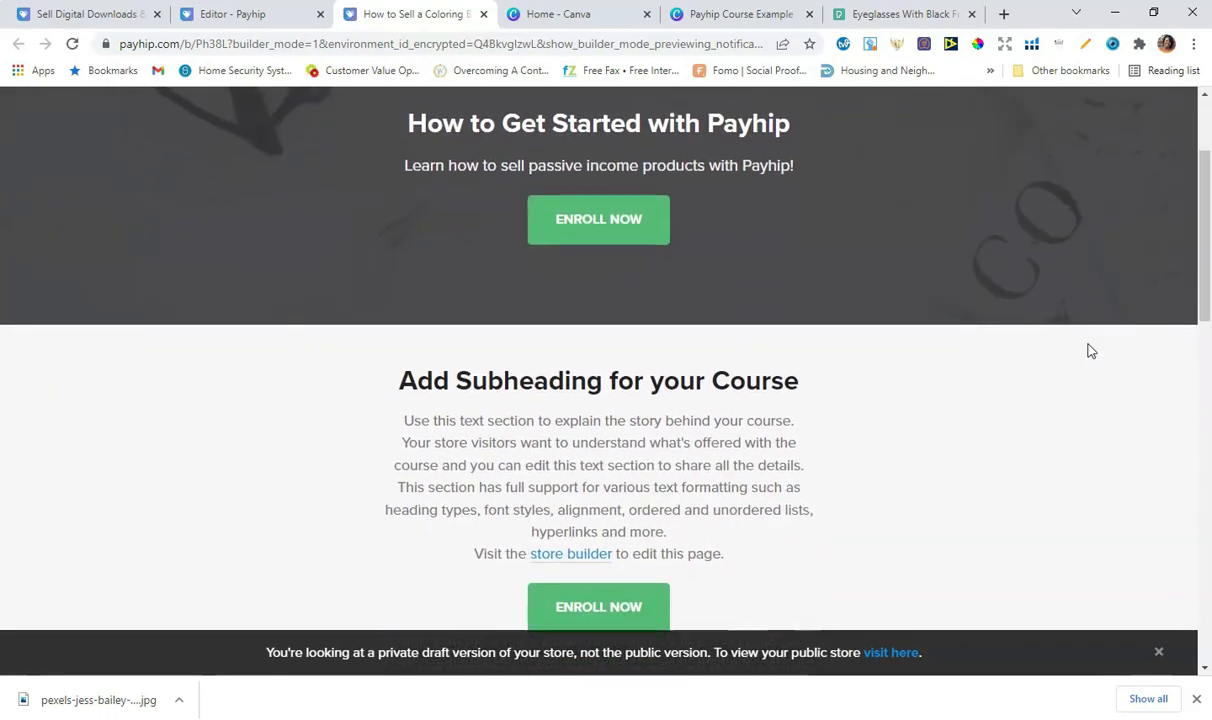
pyautogui.scroll(-6, 1087, 352)
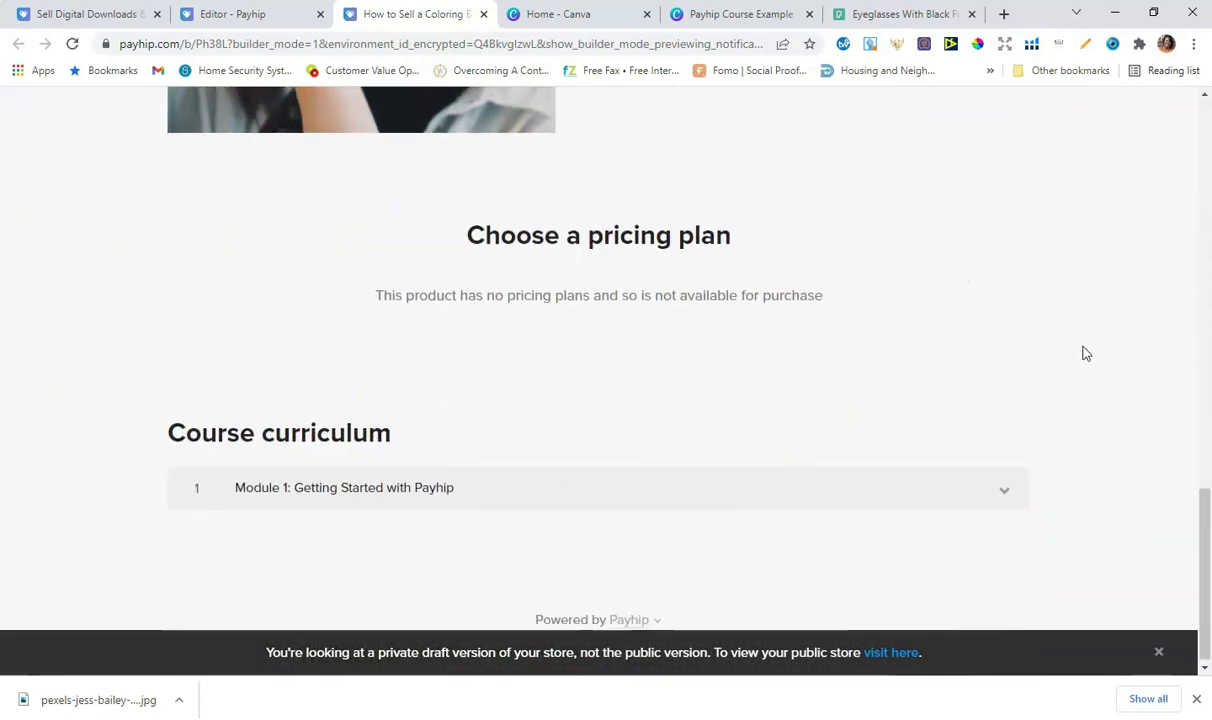
pyautogui.scroll(15, 1090, 416)
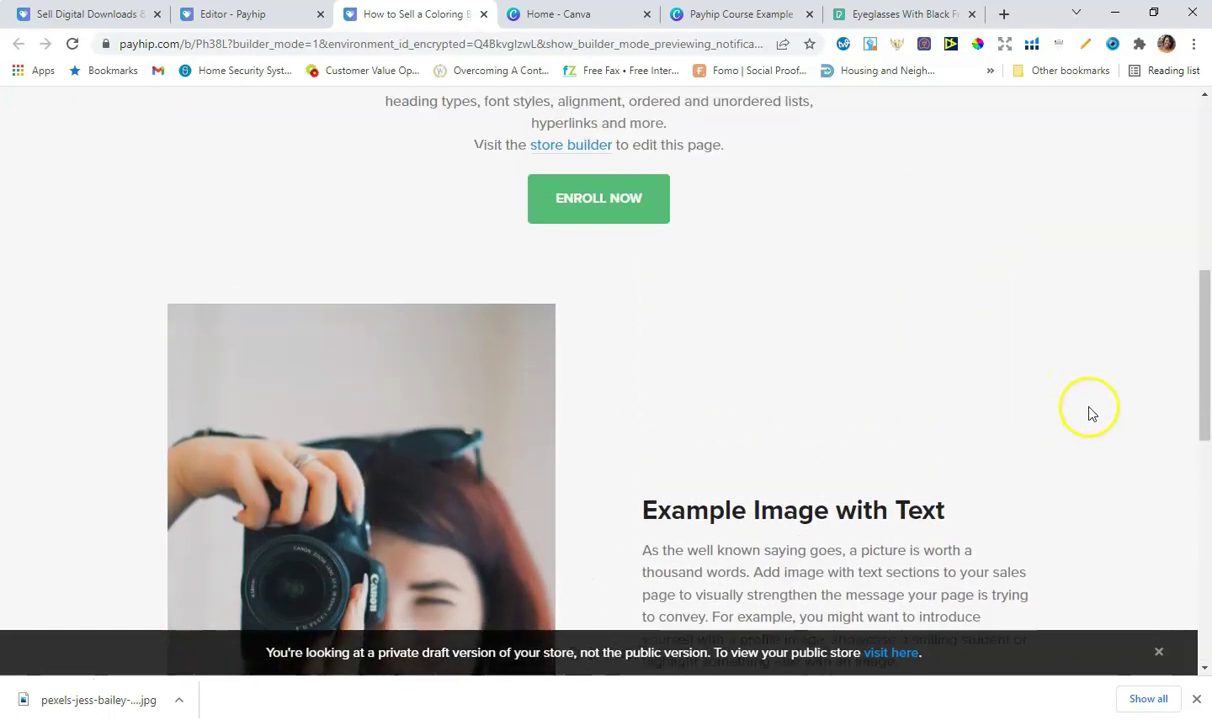
pyautogui.click(621, 405)
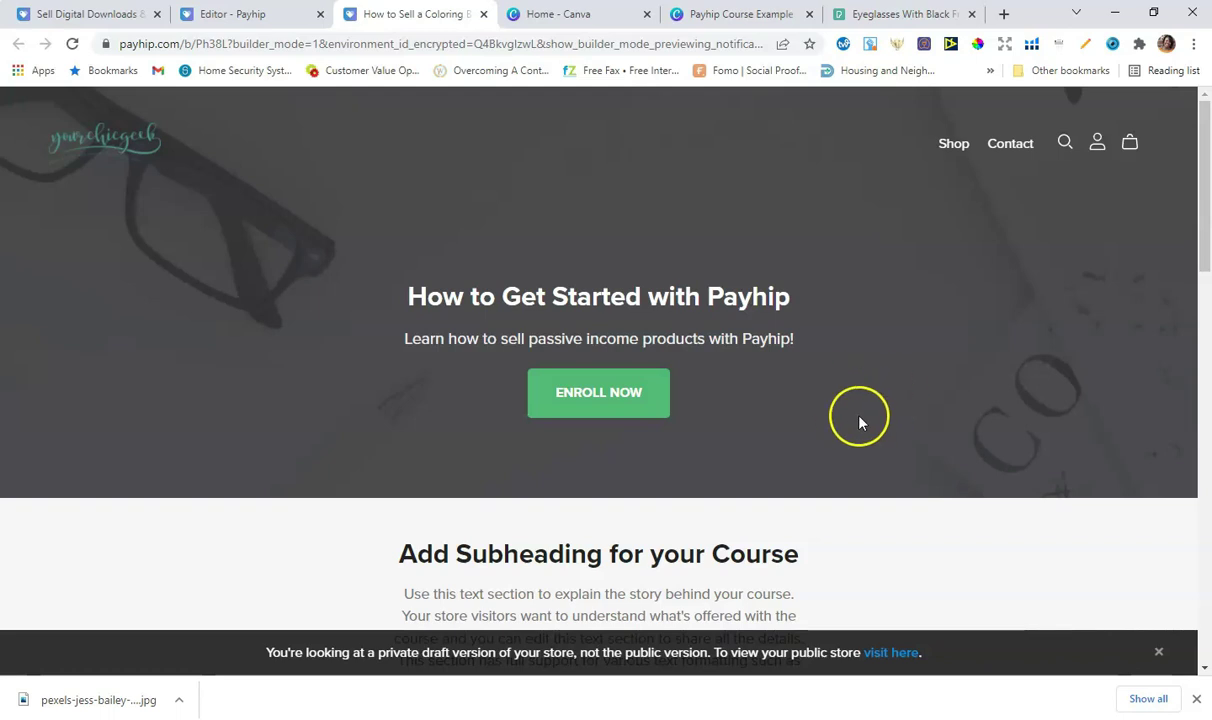
# Step: Leave the page editor for the course's Pages overview and examine the sales, checkout and thank-you page entries
pyautogui.click(238, 18)
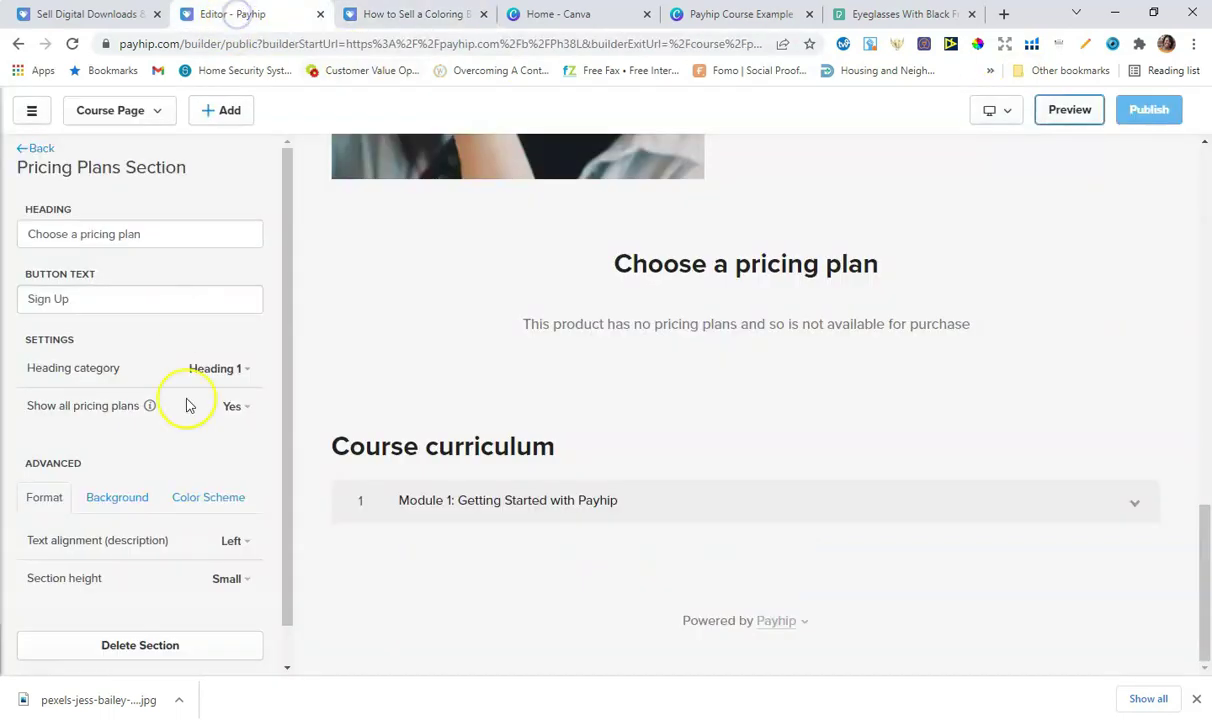
pyautogui.click(36, 149)
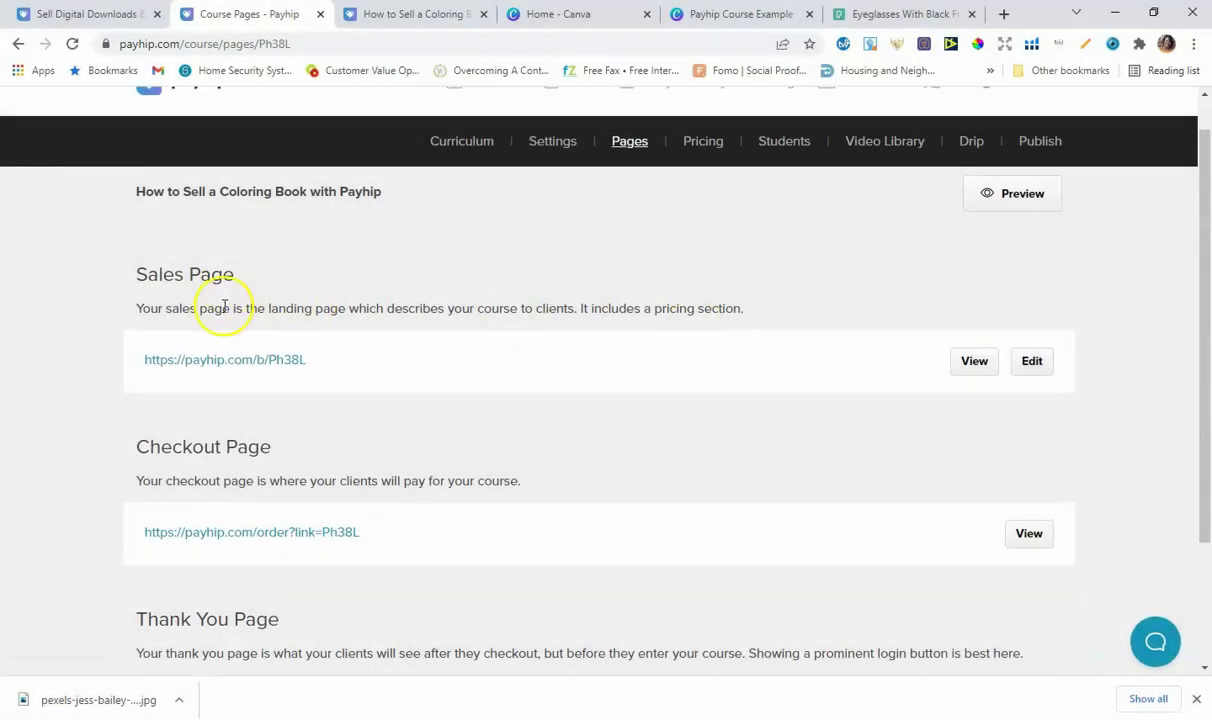
pyautogui.scroll(1, 389, 308)
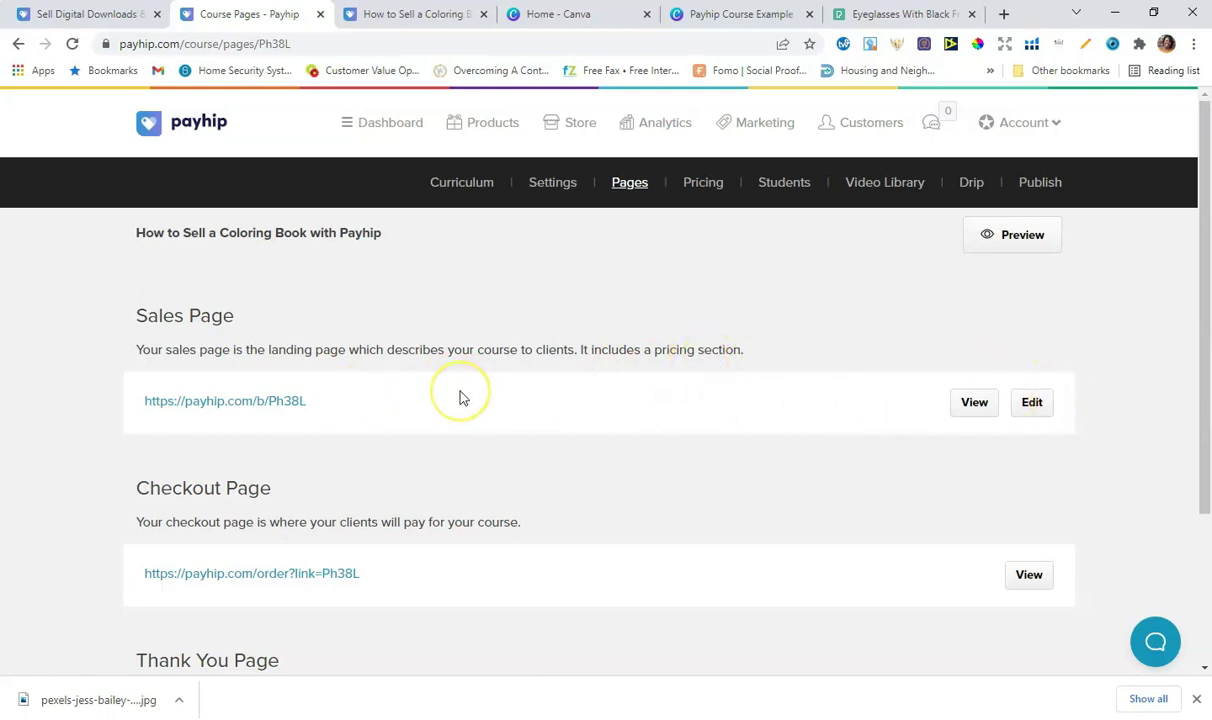
pyautogui.scroll(-3, 512, 428)
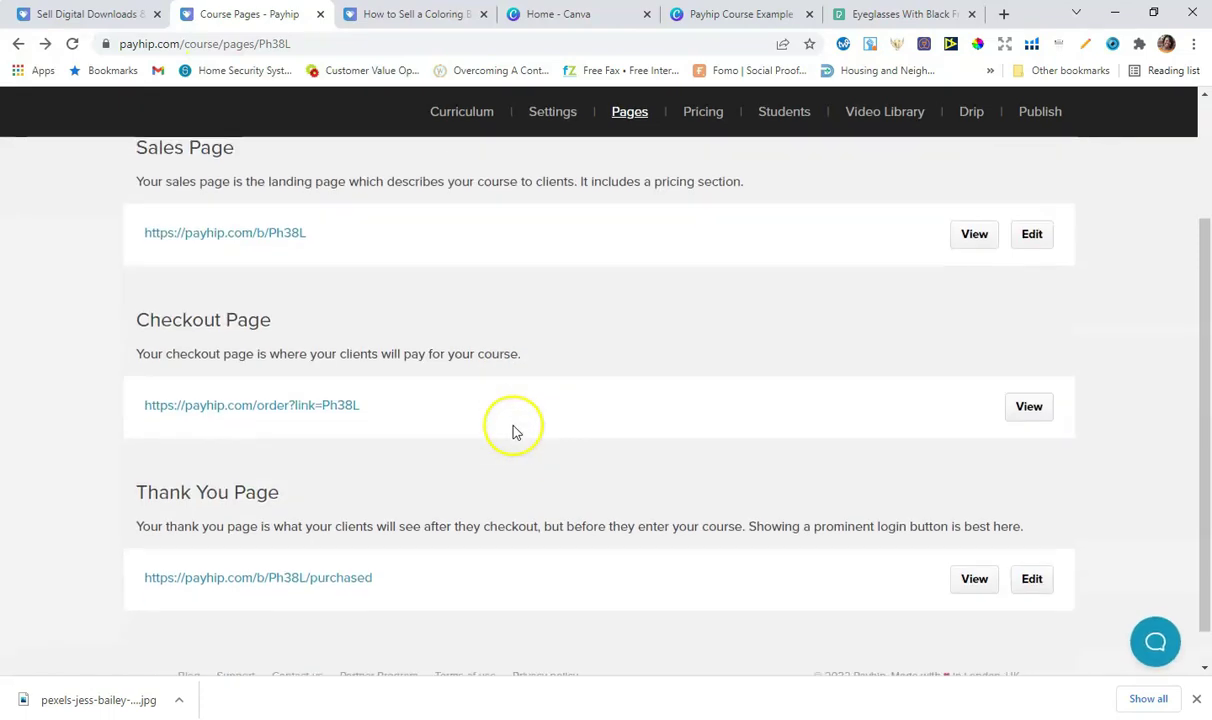
pyautogui.scroll(3, 711, 154)
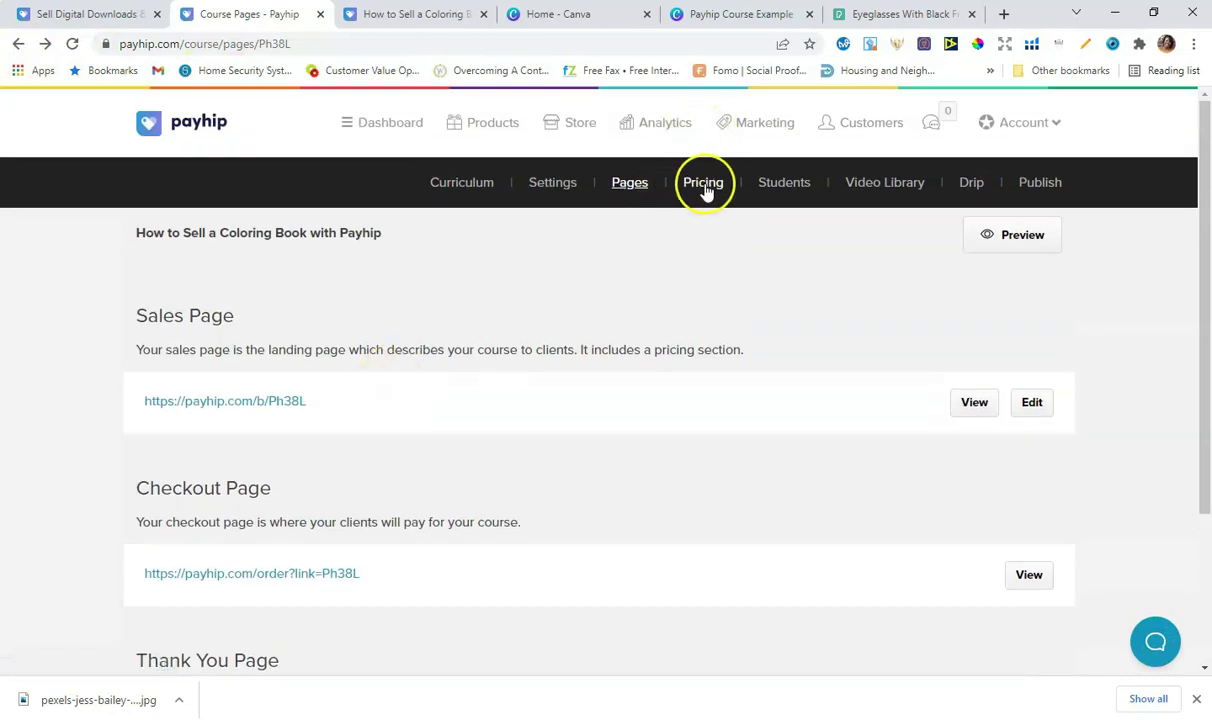
# Step: Start a new pricing plan for the course as a one-time purchase priced at 49 USD
pyautogui.click(701, 195)
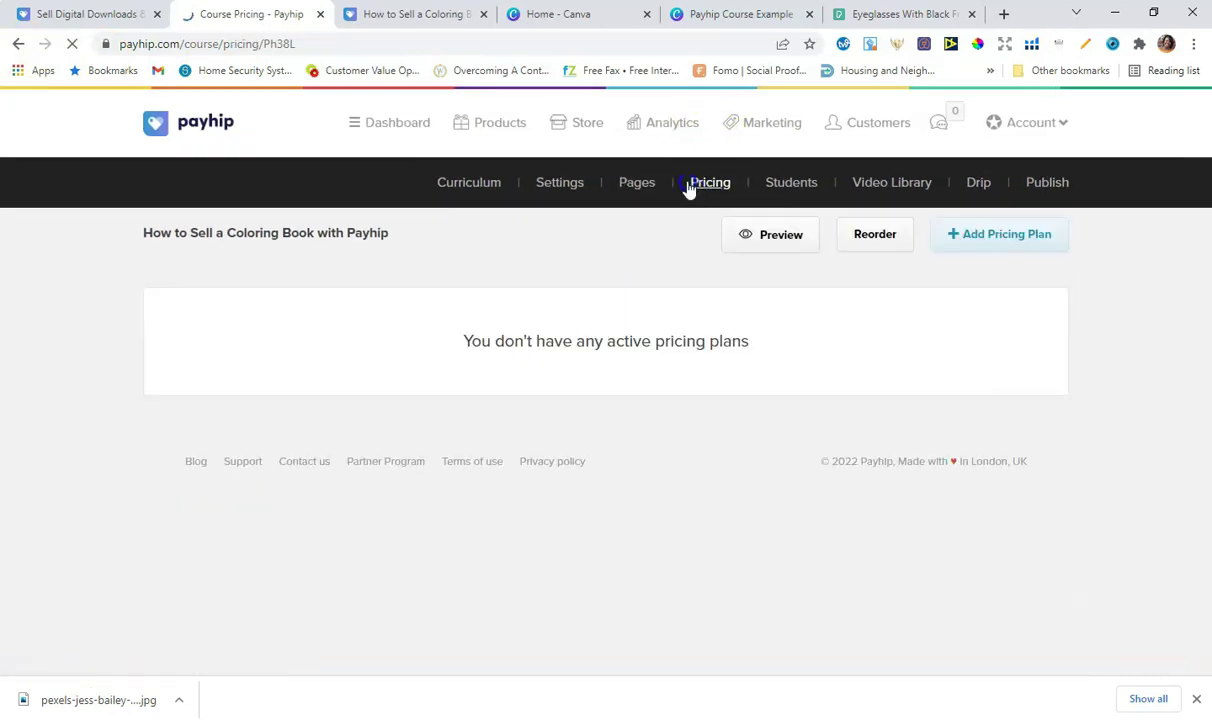
pyautogui.click(1006, 245)
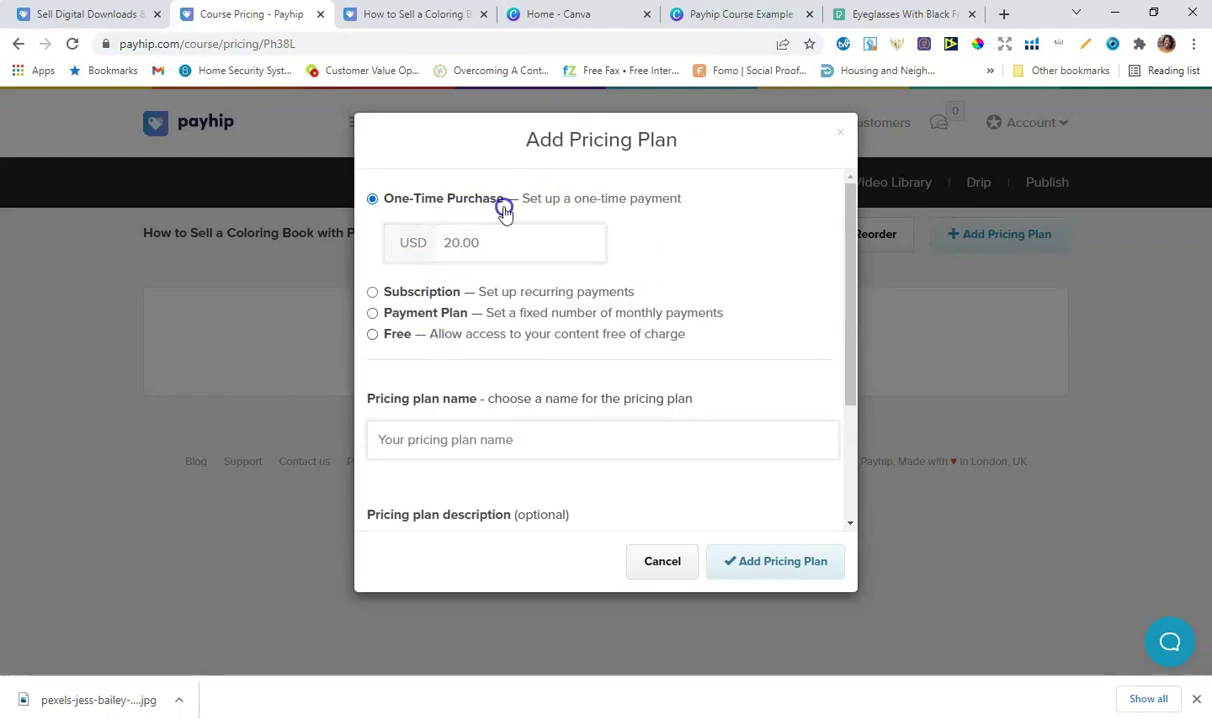
pyautogui.moveTo(485, 243); pyautogui.dragTo(433, 243)
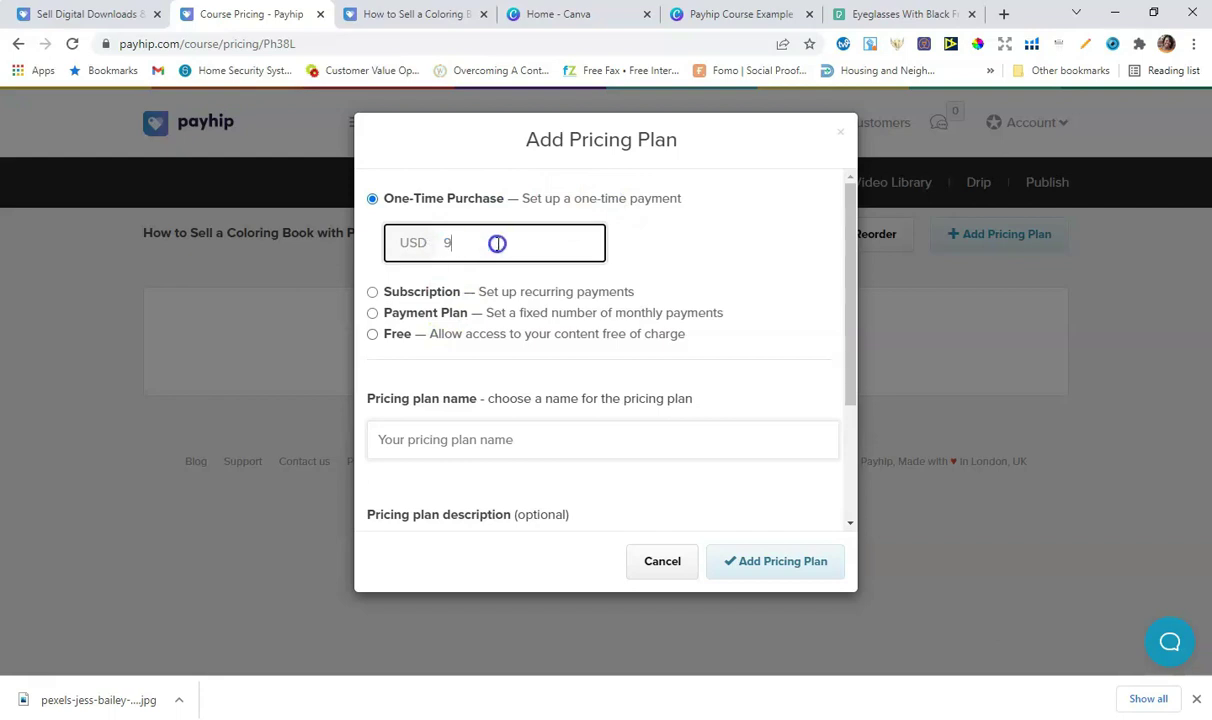
pyautogui.click(686, 249)
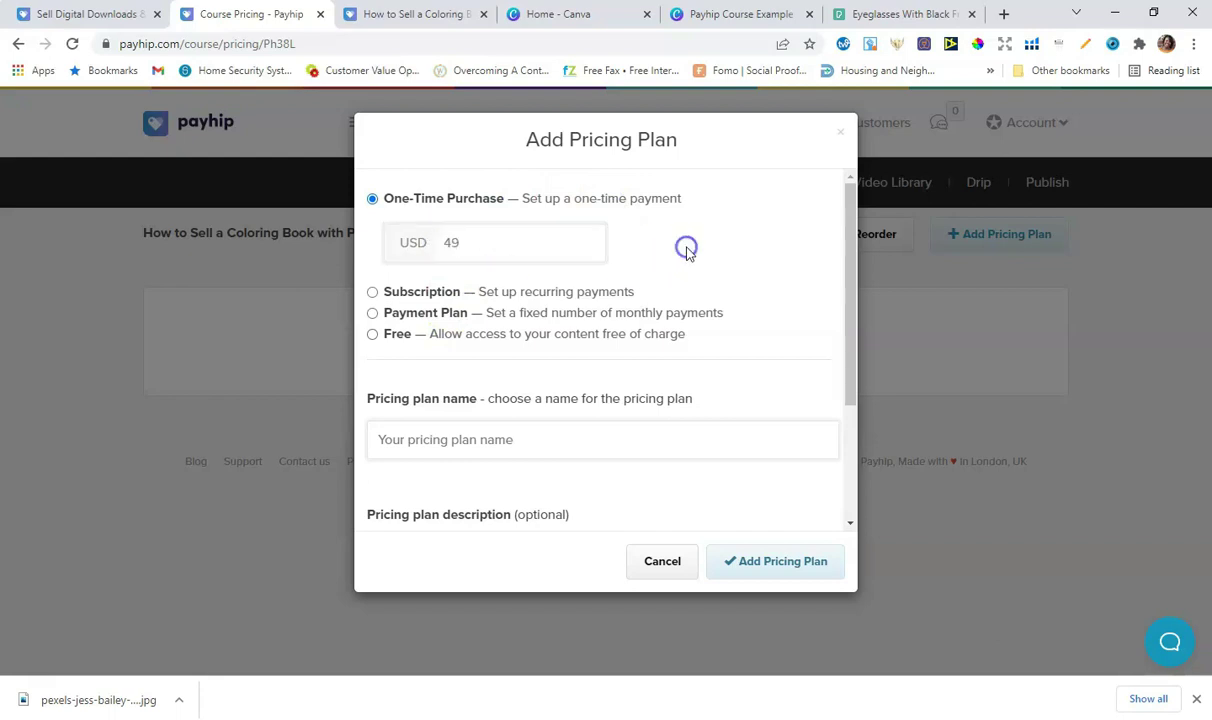
# Step: Look over the Subscription, Payment Plan and Free pricing options, including the subscription's billing intervals
pyautogui.click(372, 292)
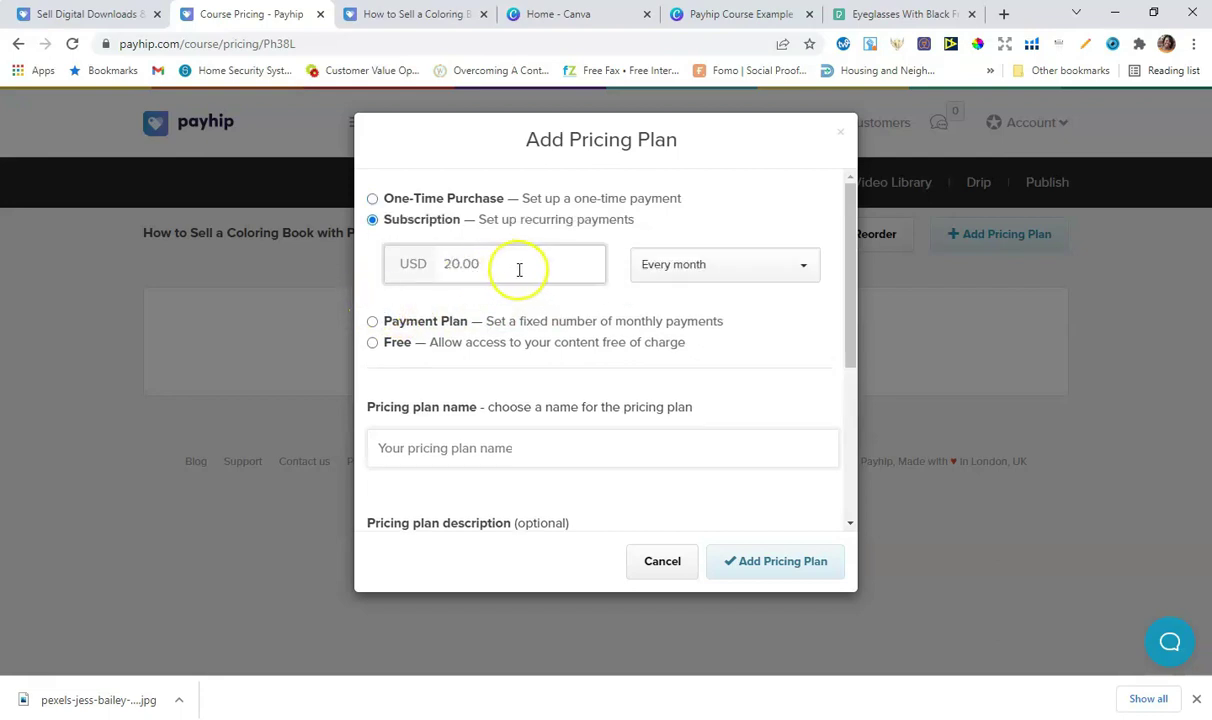
pyautogui.click(776, 265)
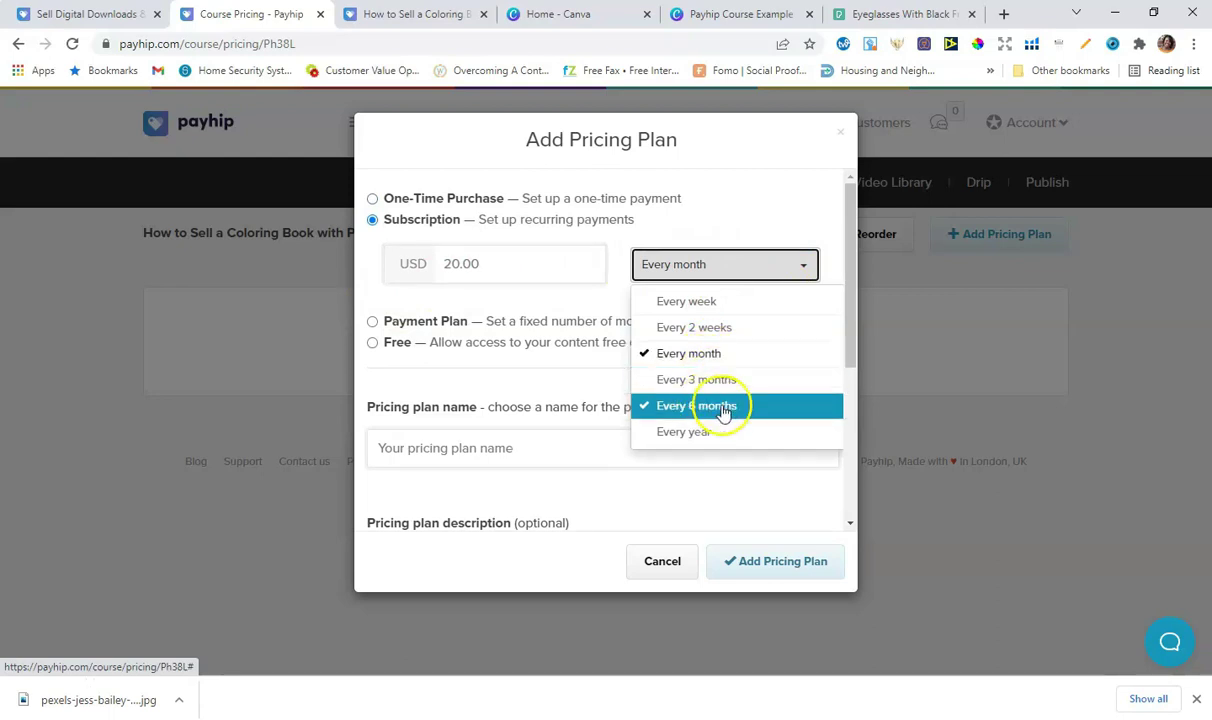
pyautogui.click(735, 176)
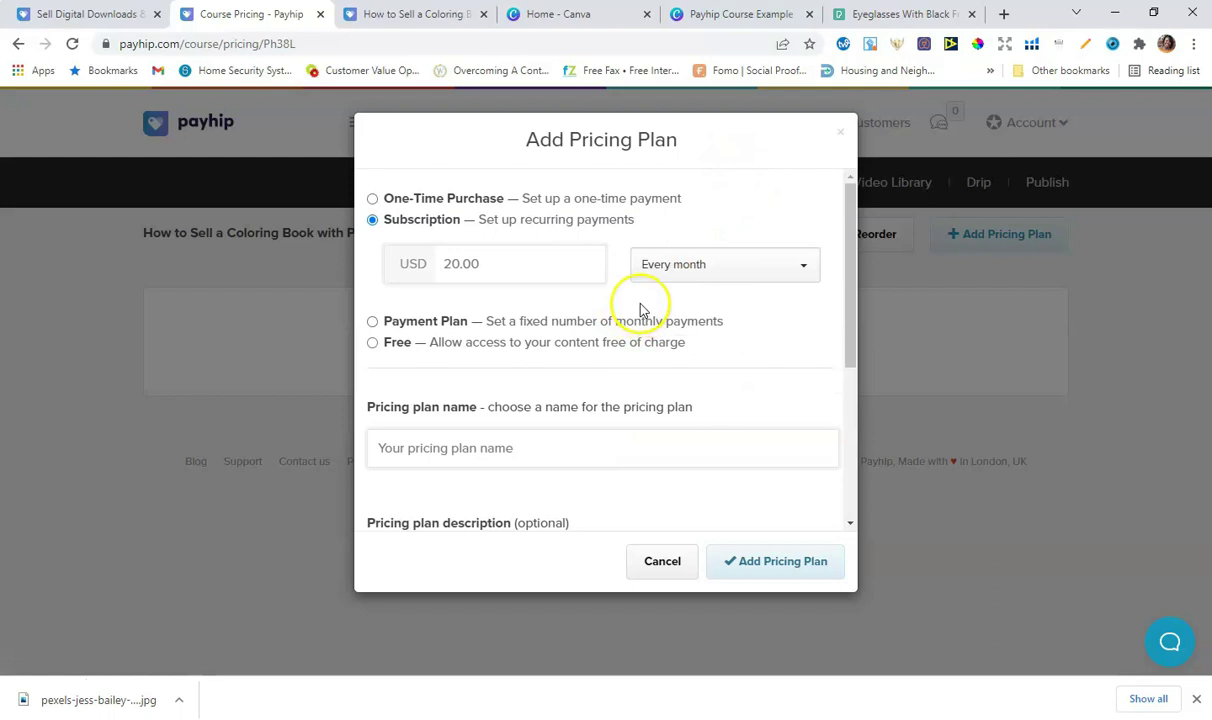
pyautogui.click(372, 323)
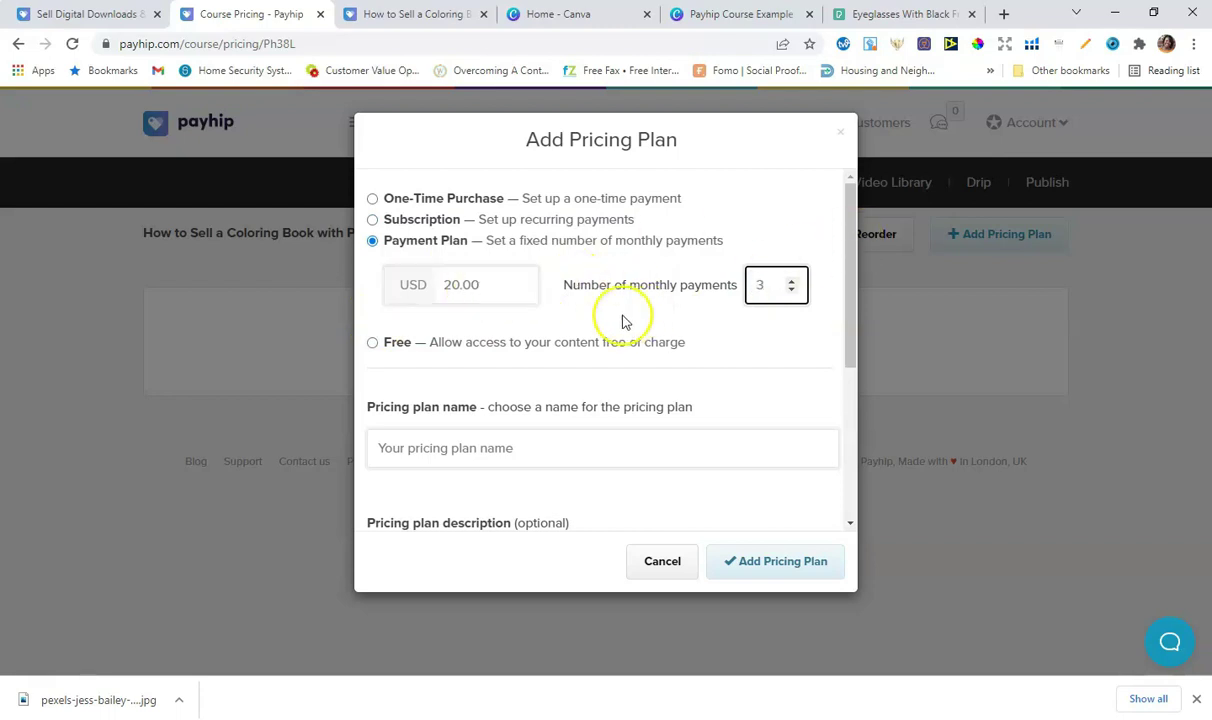
pyautogui.click(375, 345)
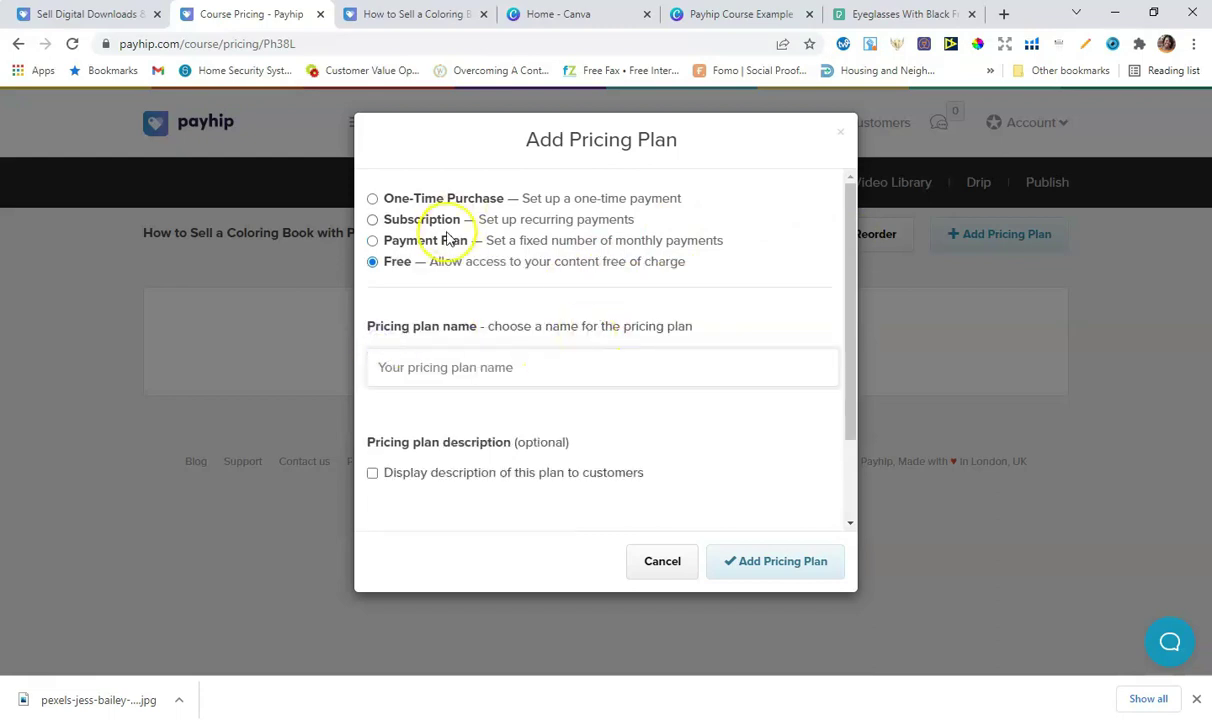
# Step: Choose One-Time Purchase, name the pricing plan "One Time Payment", and add it to the course
pyautogui.click(373, 201)
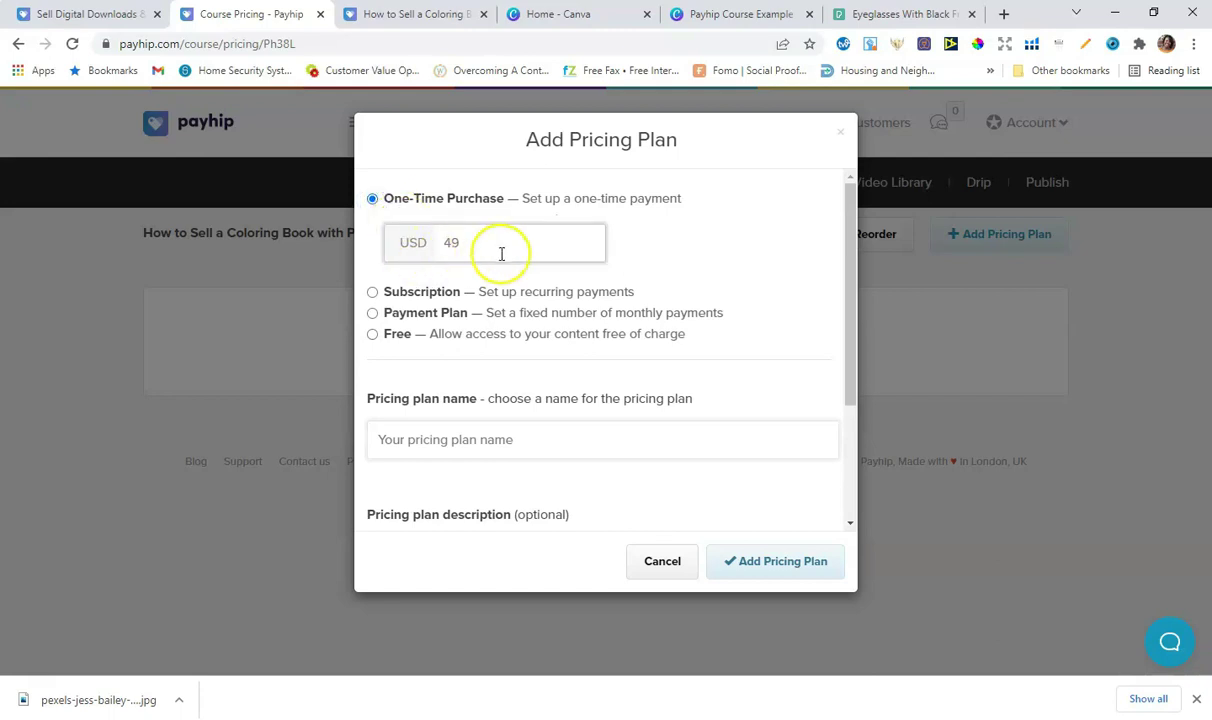
pyautogui.click(517, 439)
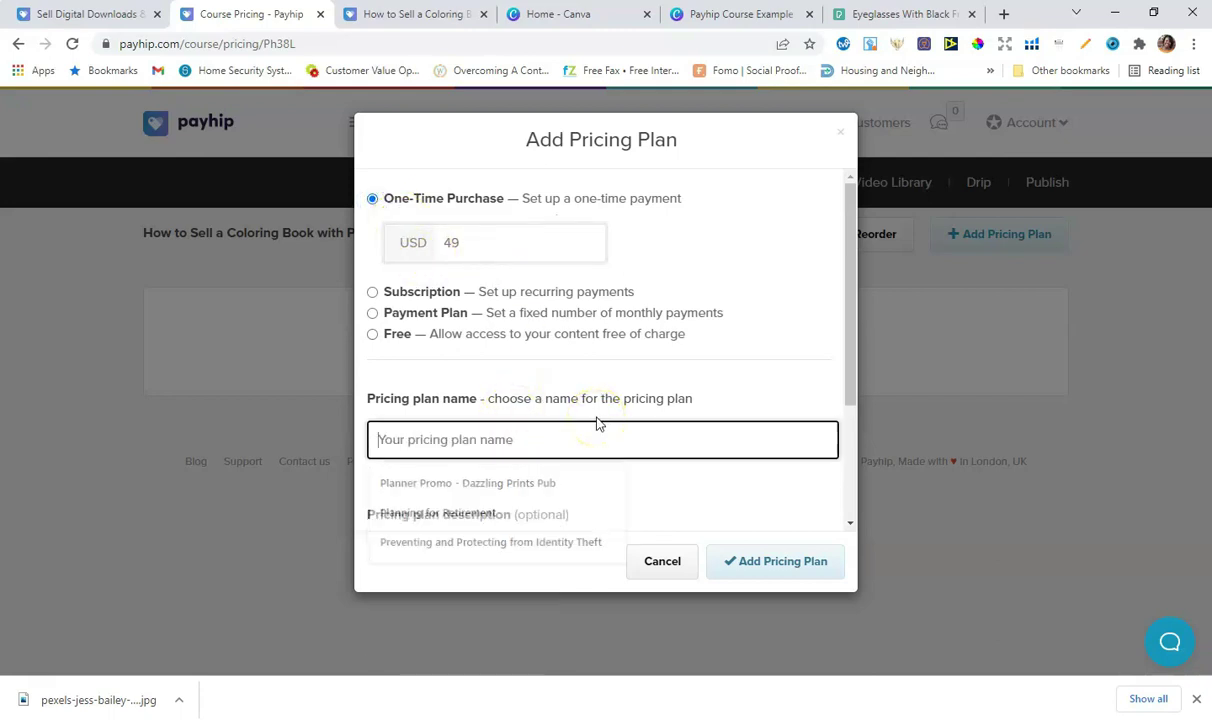
pyautogui.write('iN')
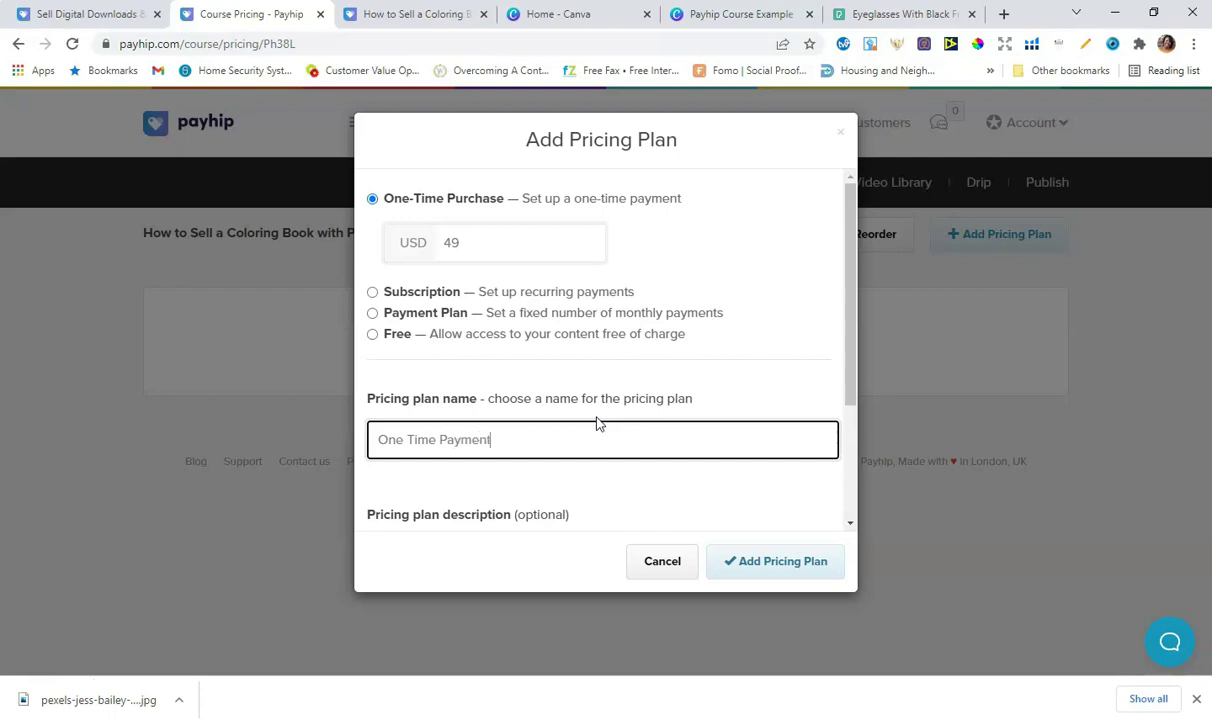
pyautogui.click(766, 562)
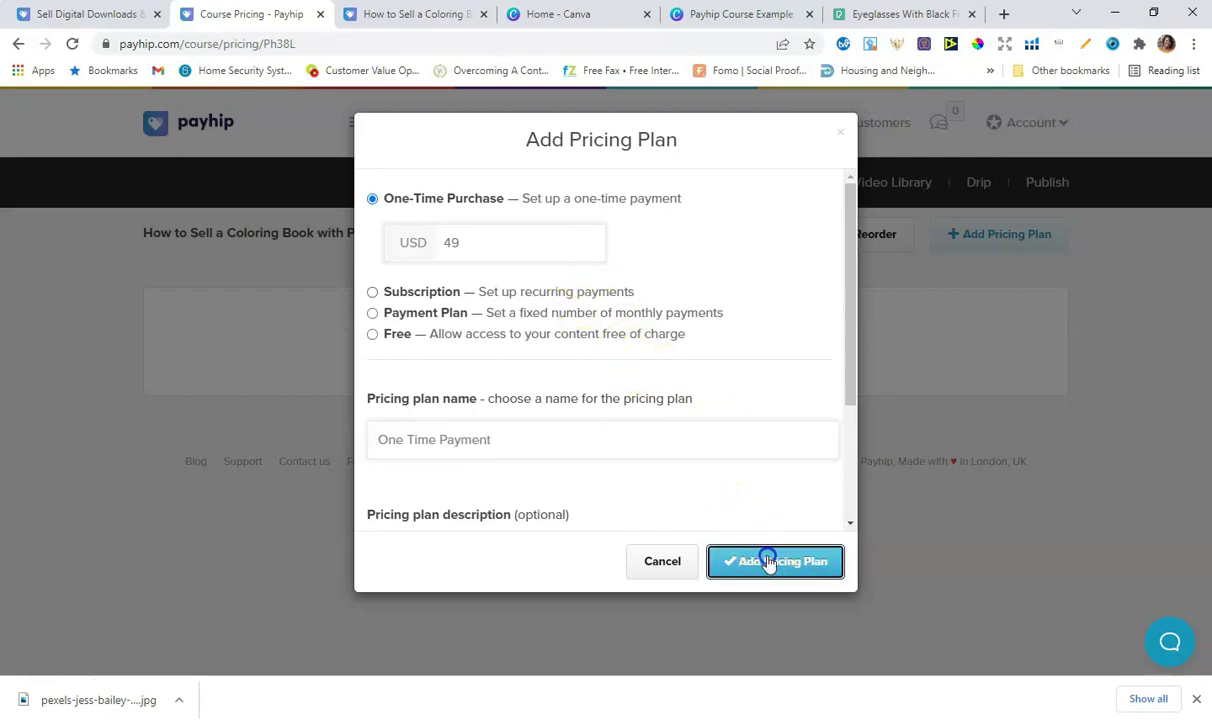
pyautogui.scroll(-2, 840, 455)
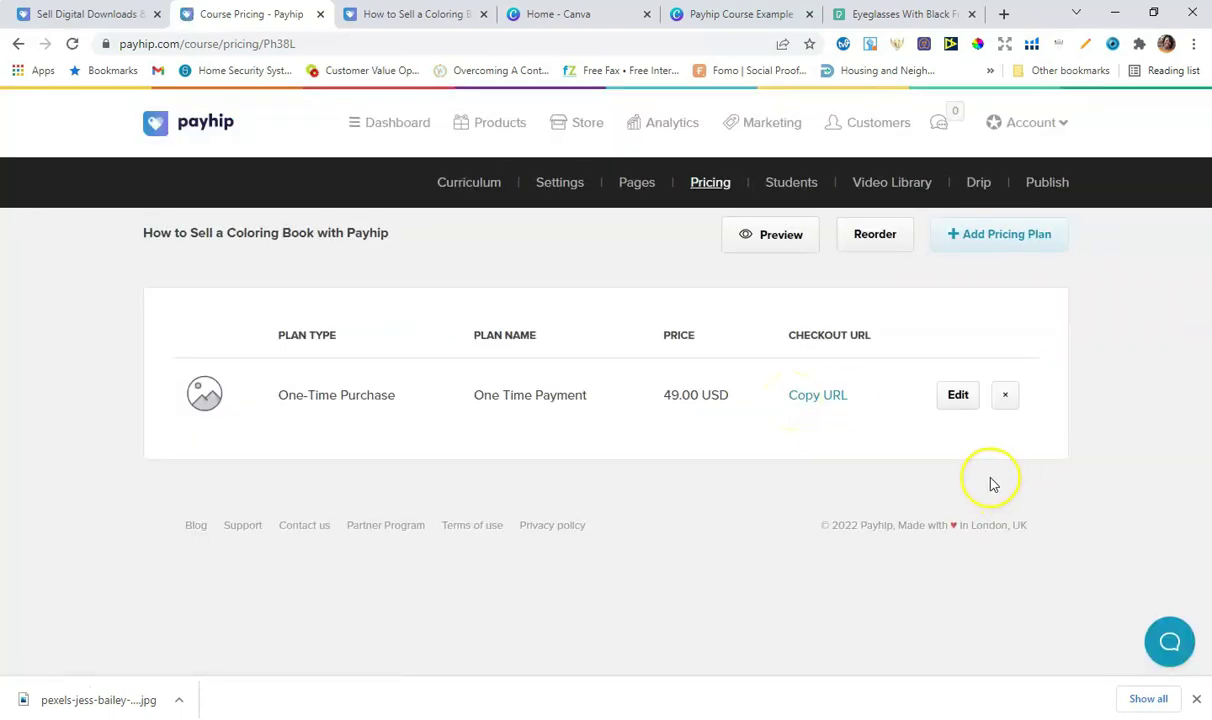
# Step: Look over the course's student, quiz, survey and assignment overviews
pyautogui.click(792, 184)
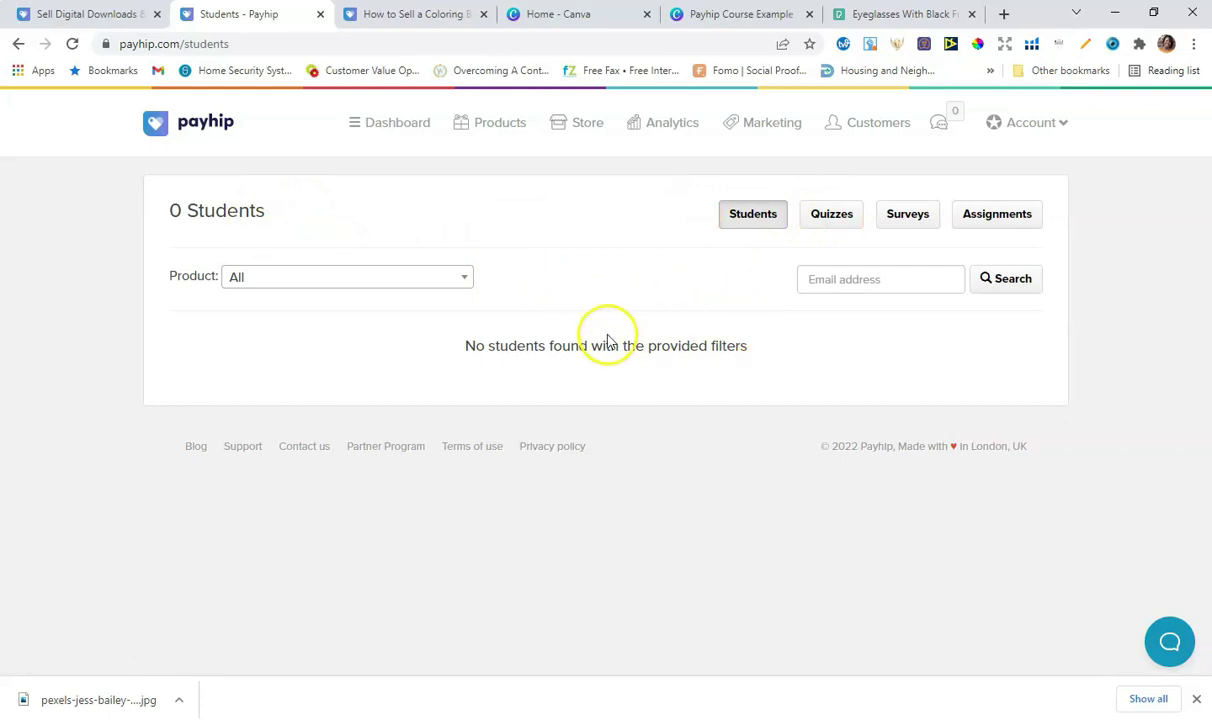
pyautogui.click(822, 220)
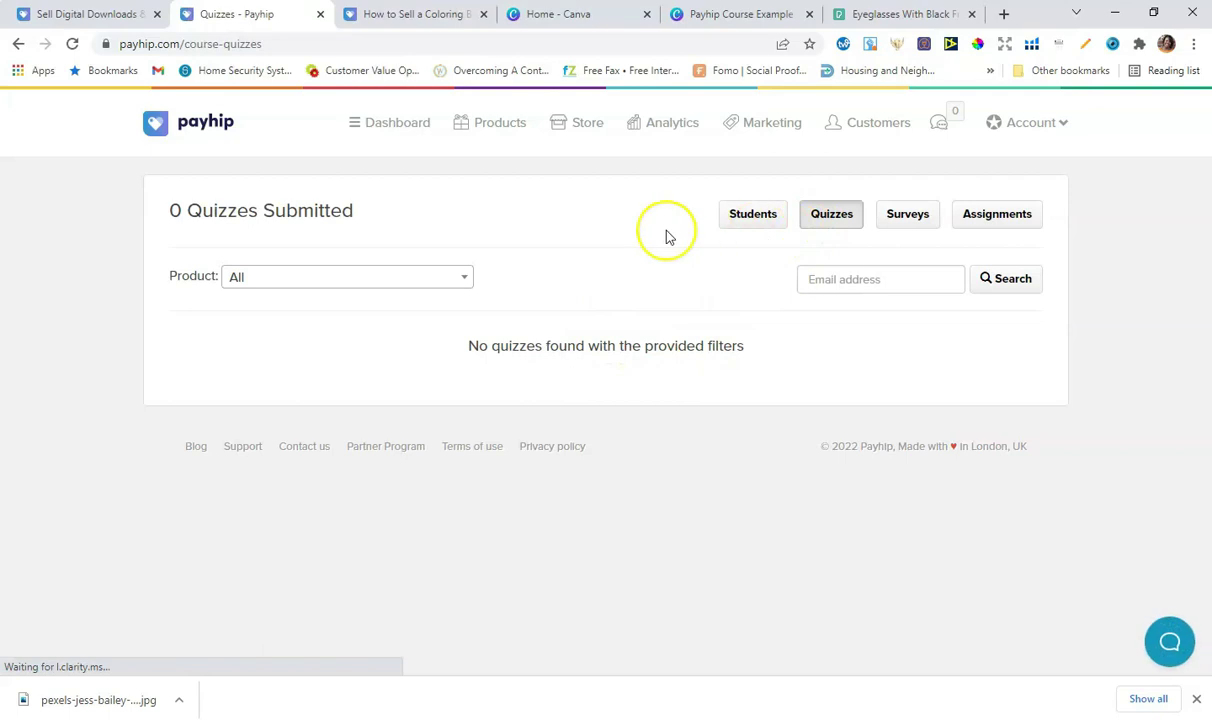
pyautogui.click(912, 222)
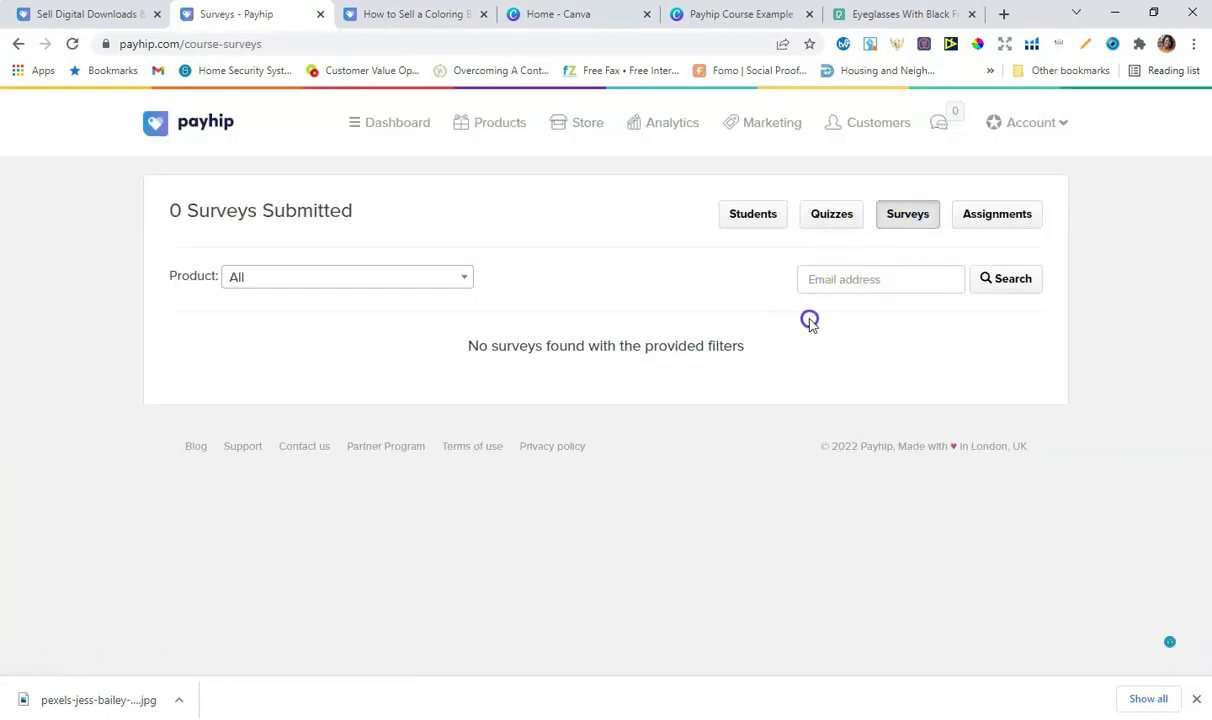
pyautogui.click(998, 224)
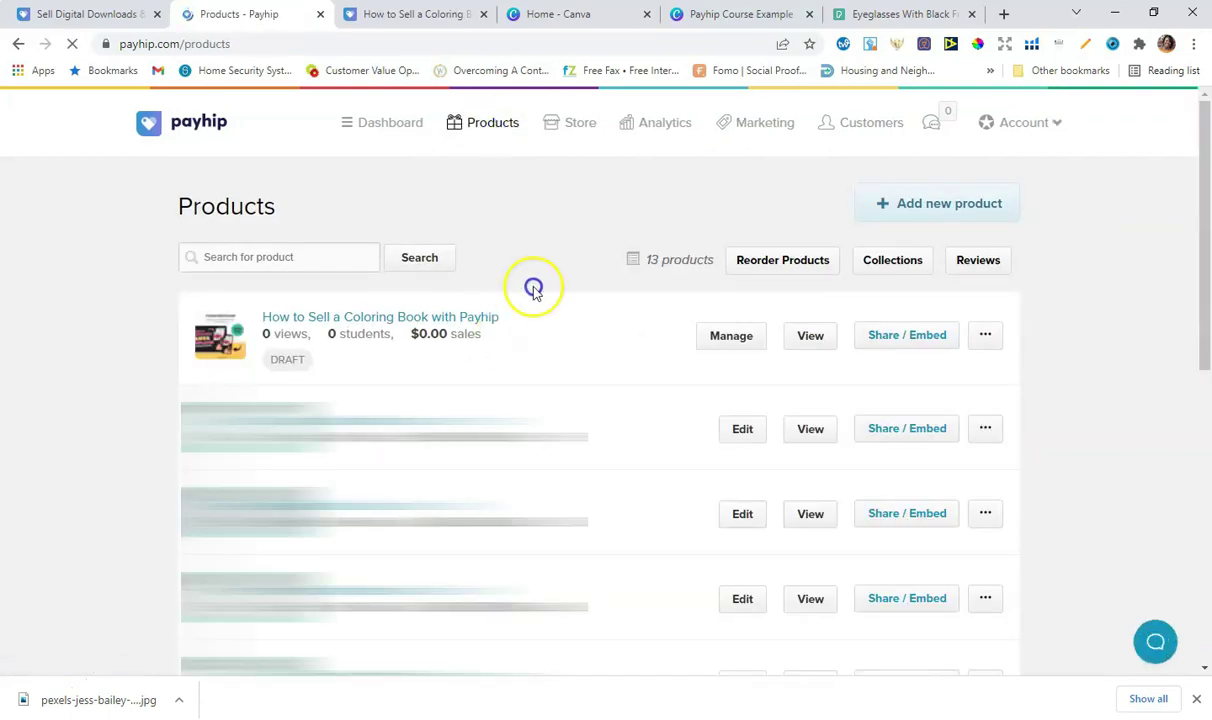
# Step: Check the course's extra actions in the product list, and open its curriculum to see the bulk actions for the "What is Payhip?" lesson
pyautogui.click(986, 339)
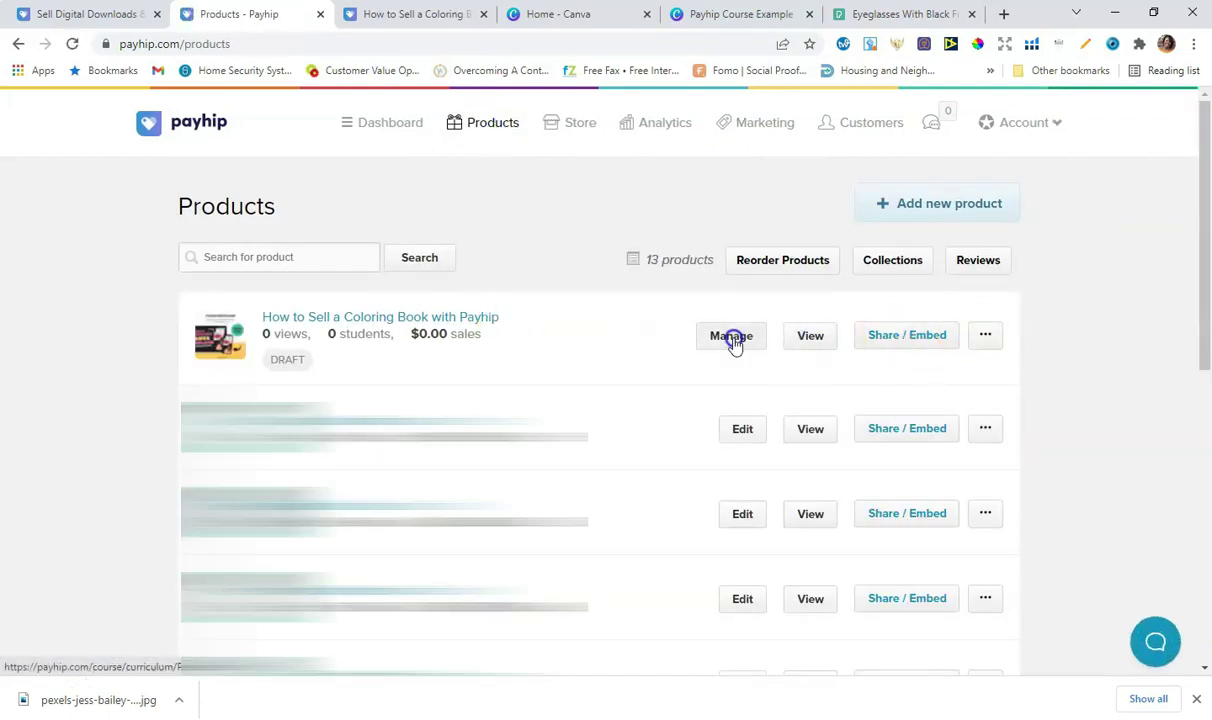
pyautogui.click(997, 342)
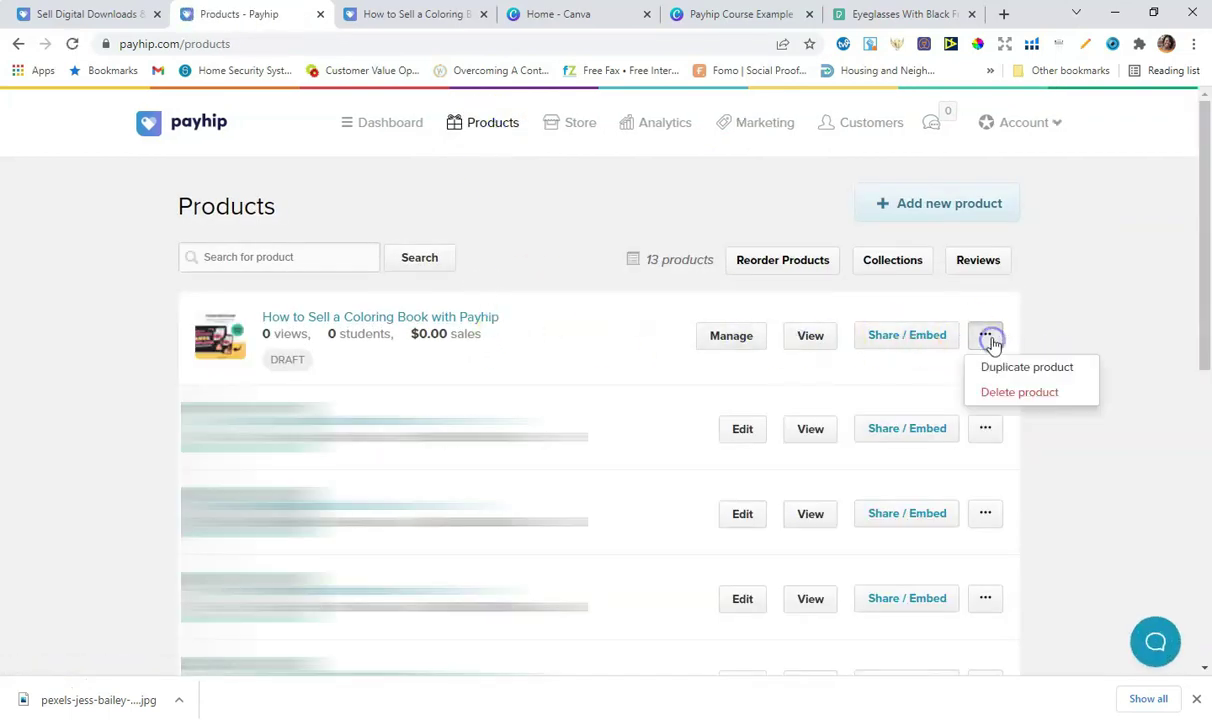
pyautogui.click(738, 338)
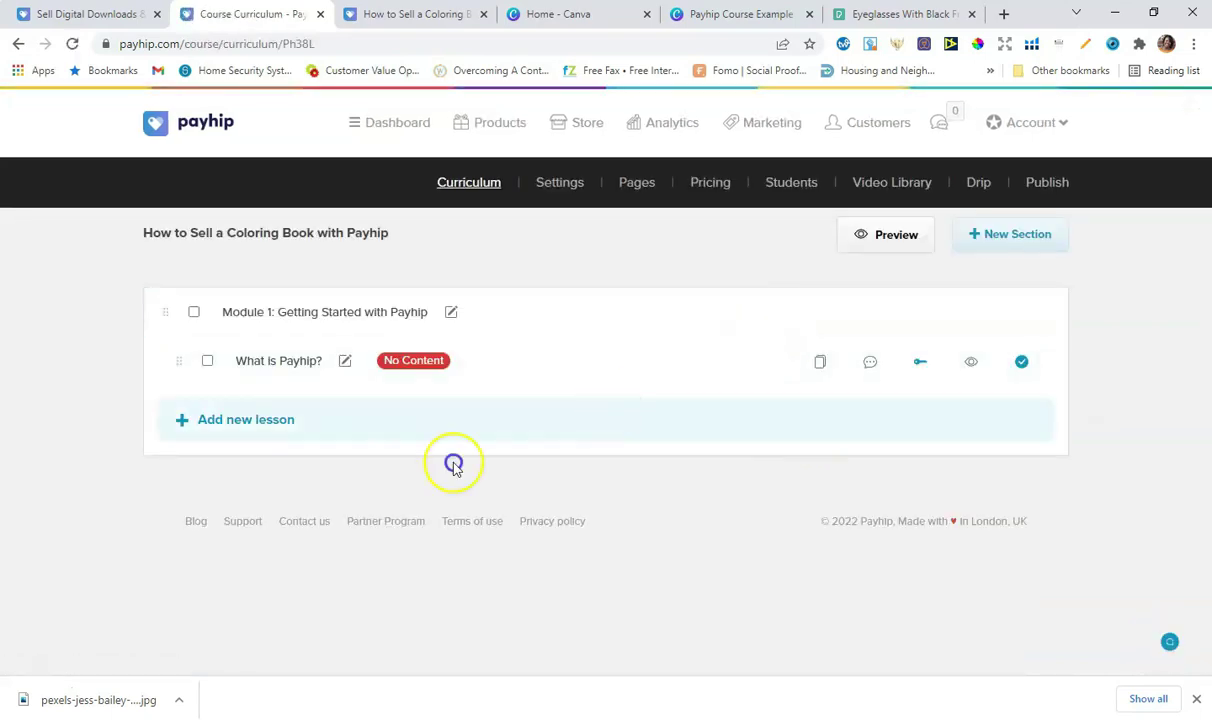
pyautogui.click(503, 421)
pyautogui.click(207, 361)
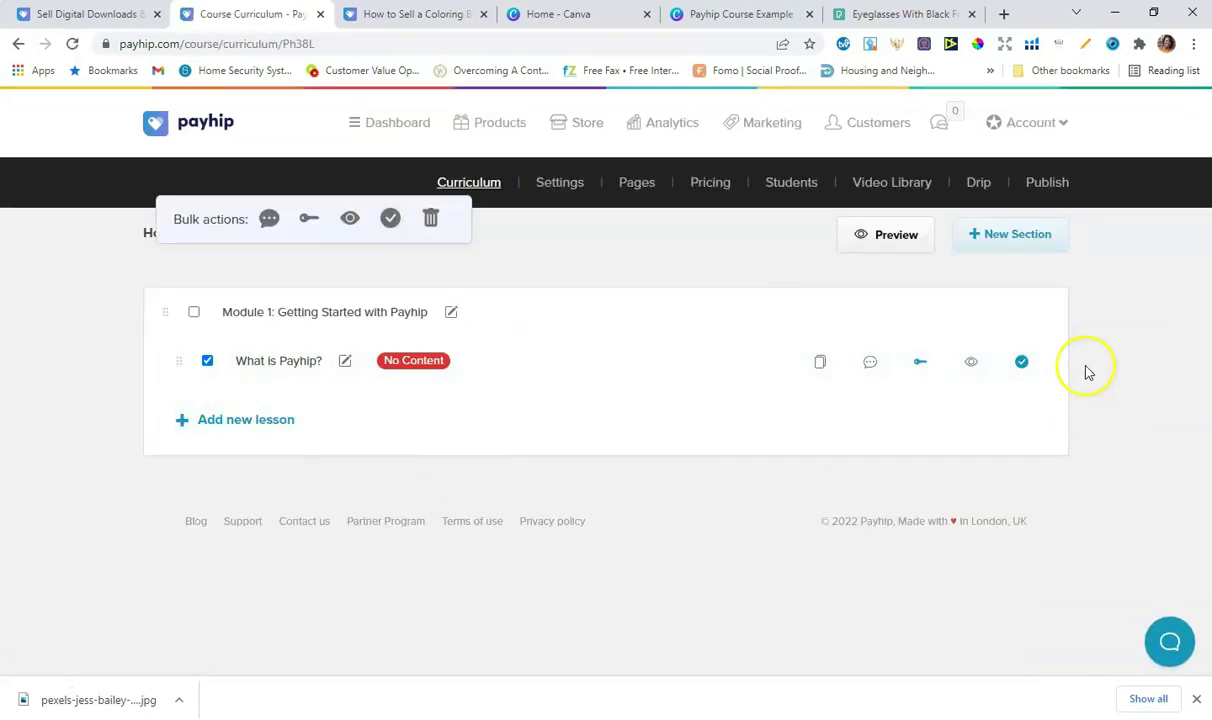
# Step: Look through the course's basic settings, from the title and thumbnail down to the author details
pyautogui.click(579, 192)
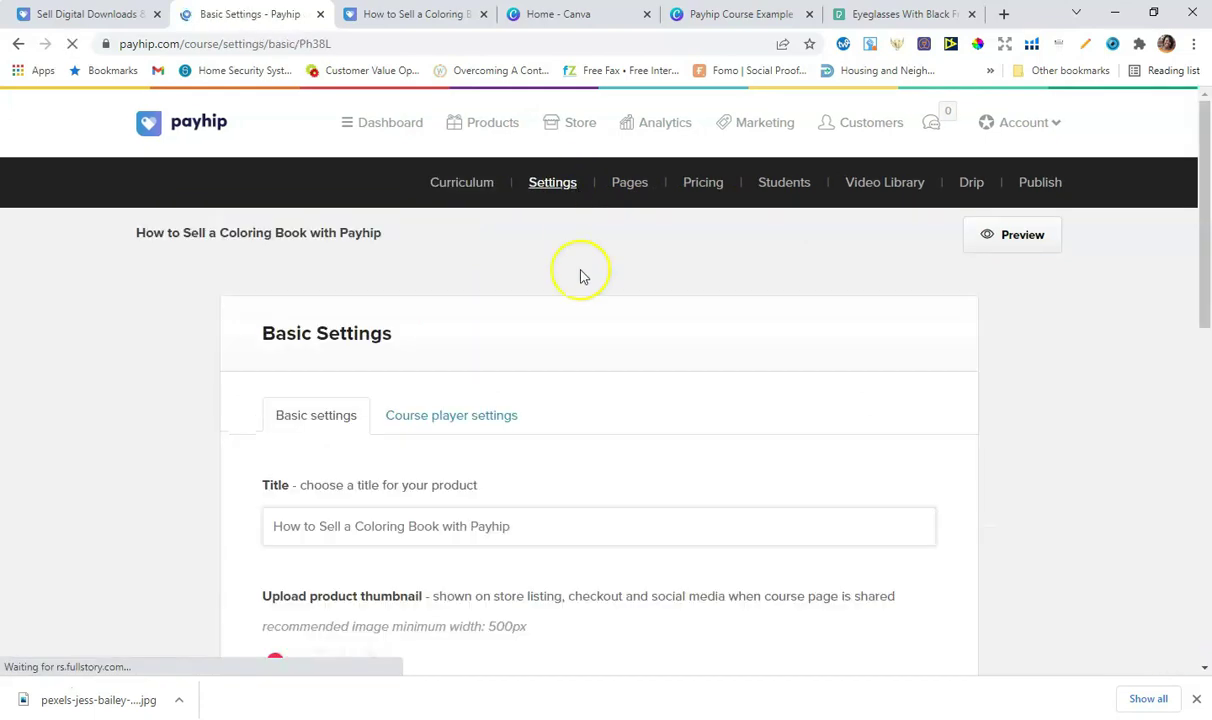
pyautogui.scroll(-3, 646, 480)
pyautogui.scroll(-8, 646, 480)
pyautogui.scroll(-1, 645, 485)
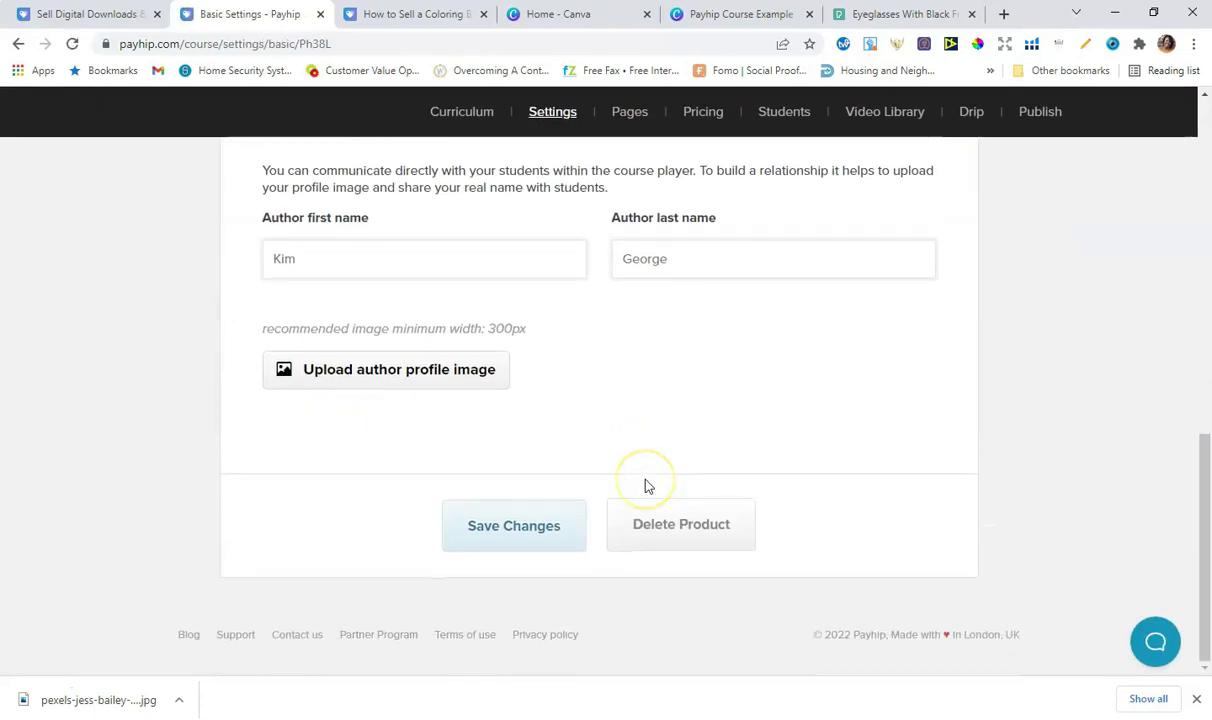
pyautogui.scroll(5, 644, 482)
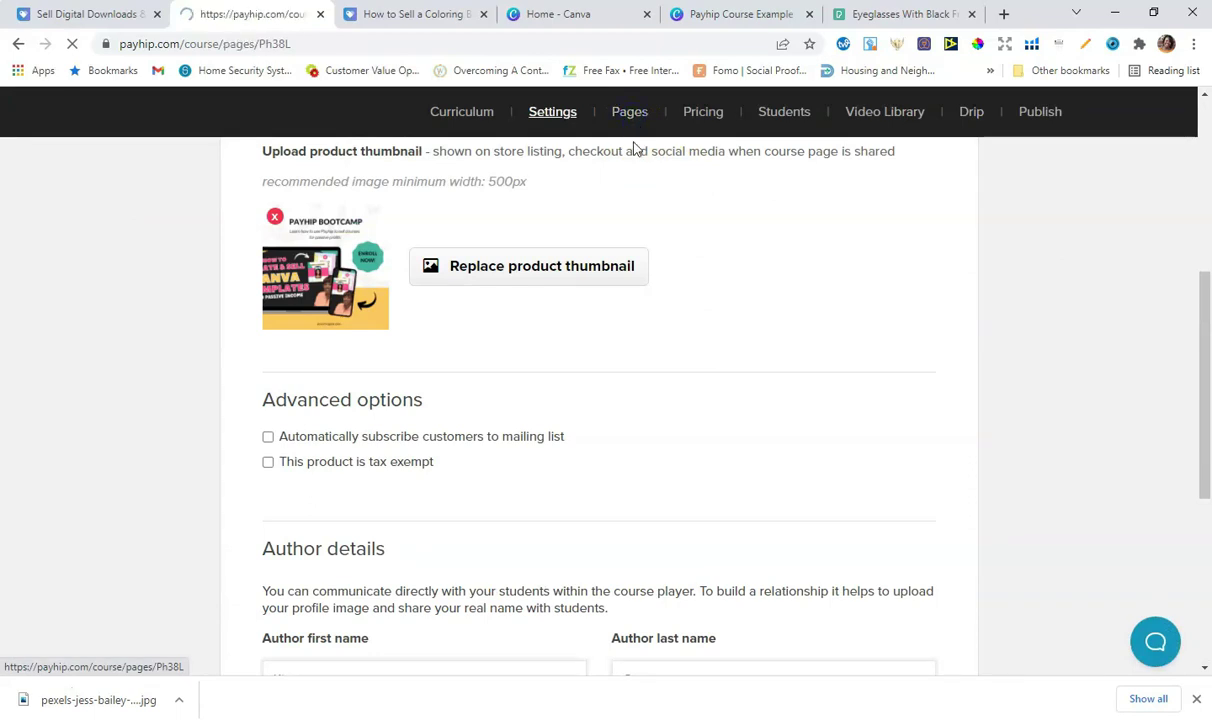
# Step: Examine the course's checkout page from the Pages overview, including the card and PayPal payment methods, and return to the overview
pyautogui.scroll(-2, 752, 352)
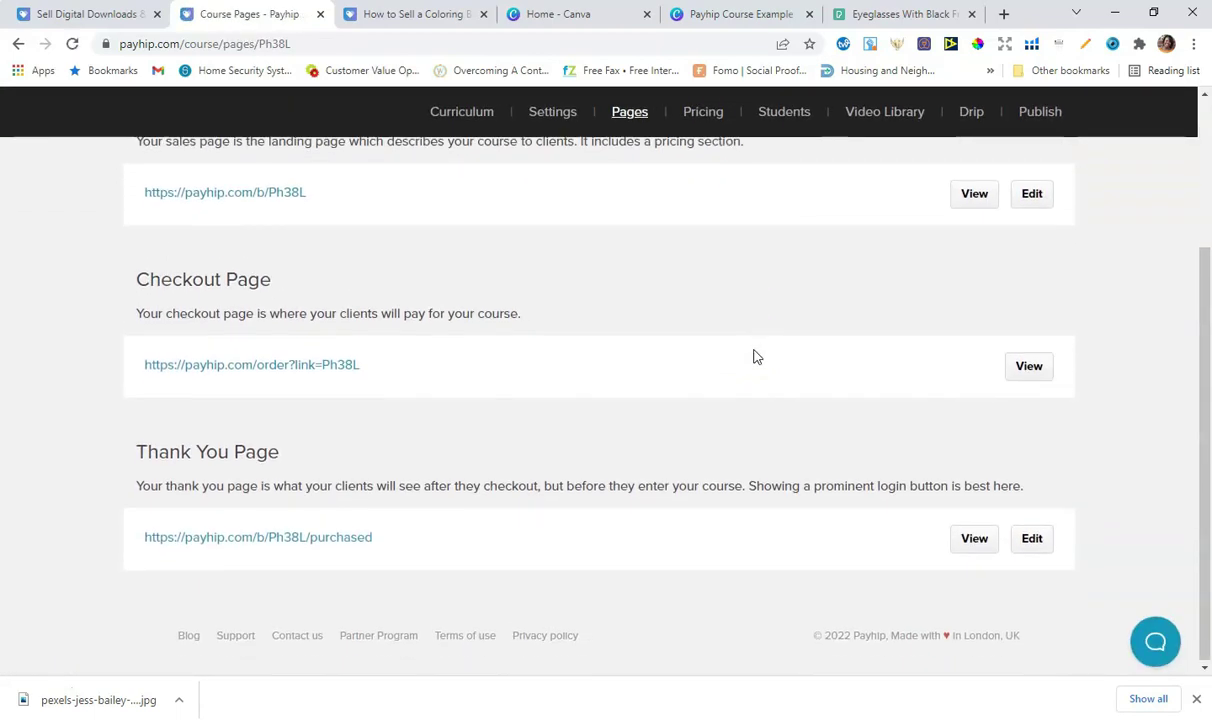
pyautogui.click(1022, 367)
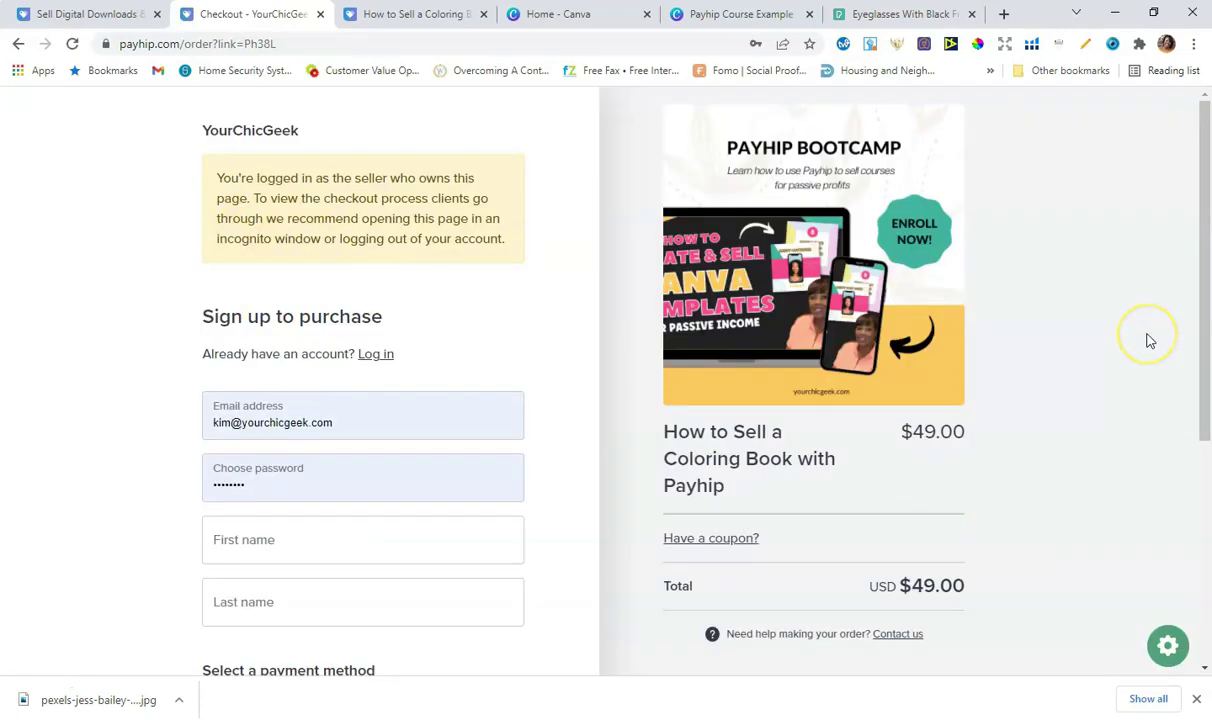
pyautogui.scroll(-2, 1150, 339)
pyautogui.scroll(2, 1150, 339)
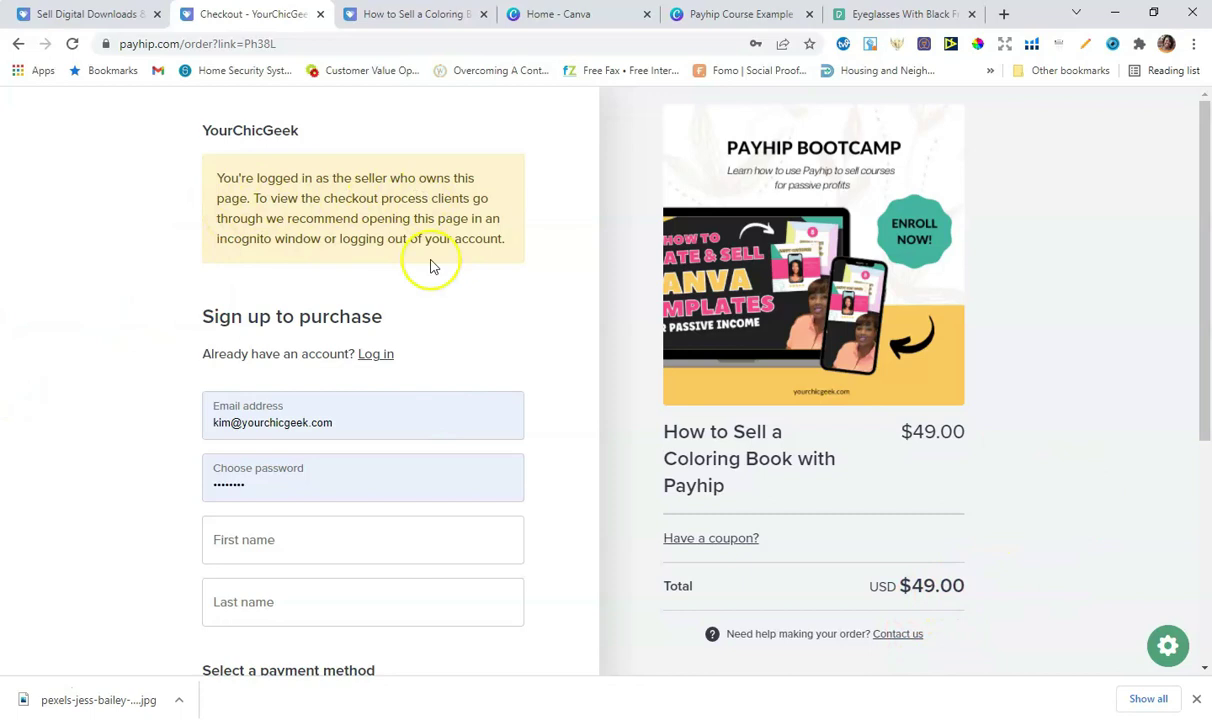
pyautogui.scroll(-4, 406, 327)
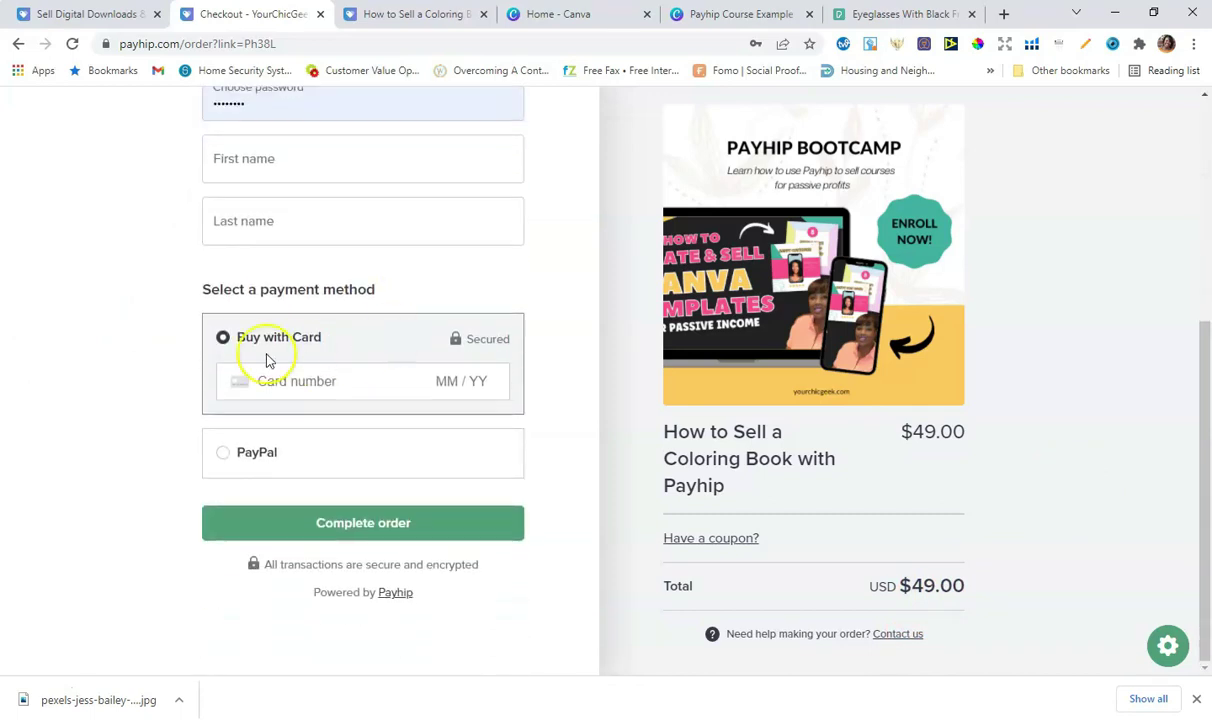
pyautogui.scroll(4, 317, 457)
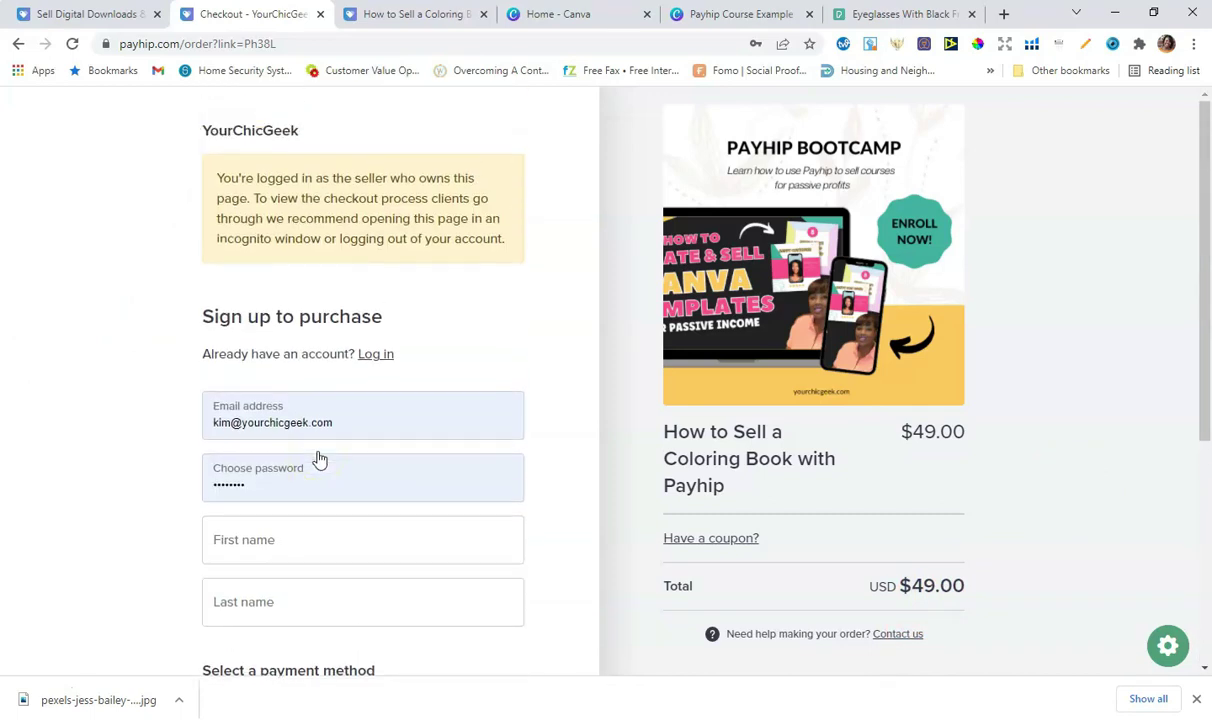
pyautogui.scroll(-4, 319, 458)
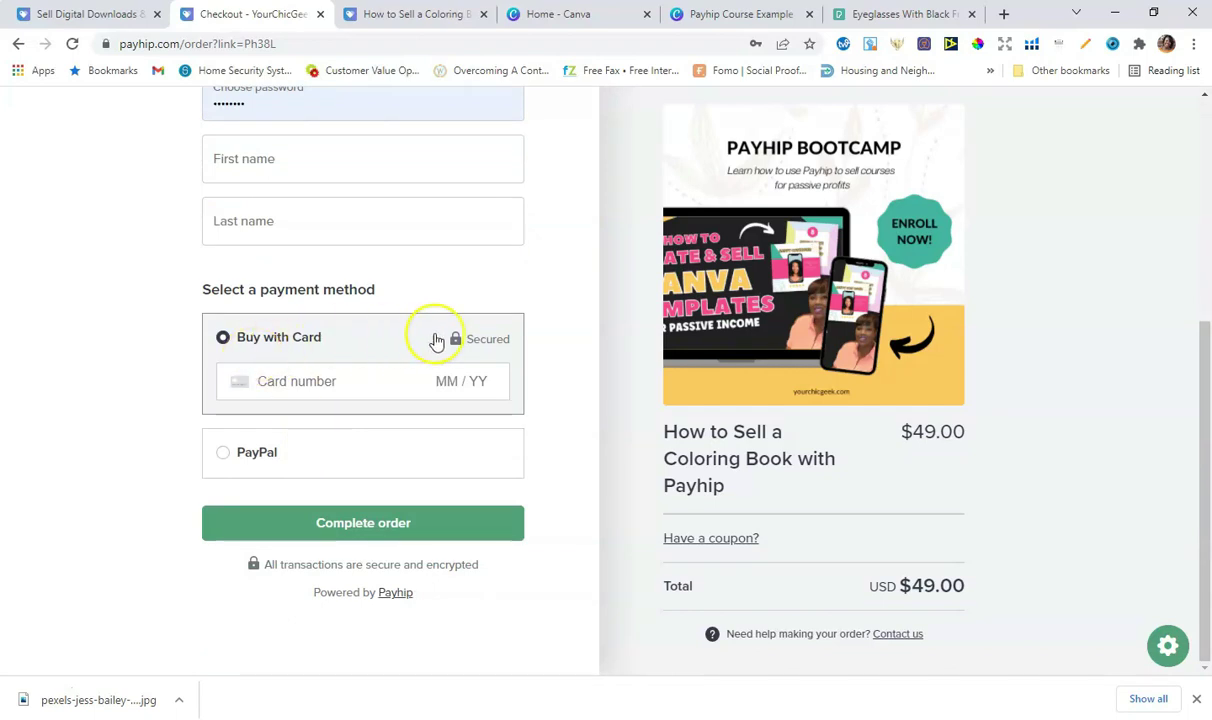
pyautogui.click(245, 455)
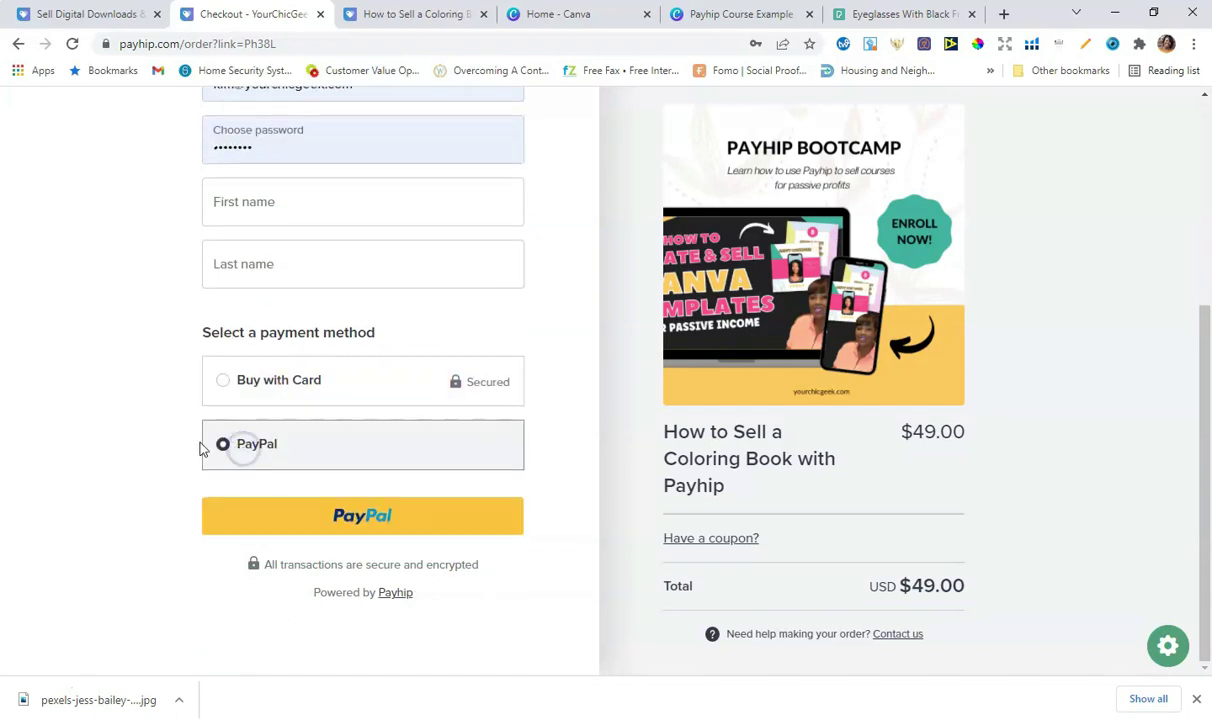
pyautogui.scroll(3, 135, 420)
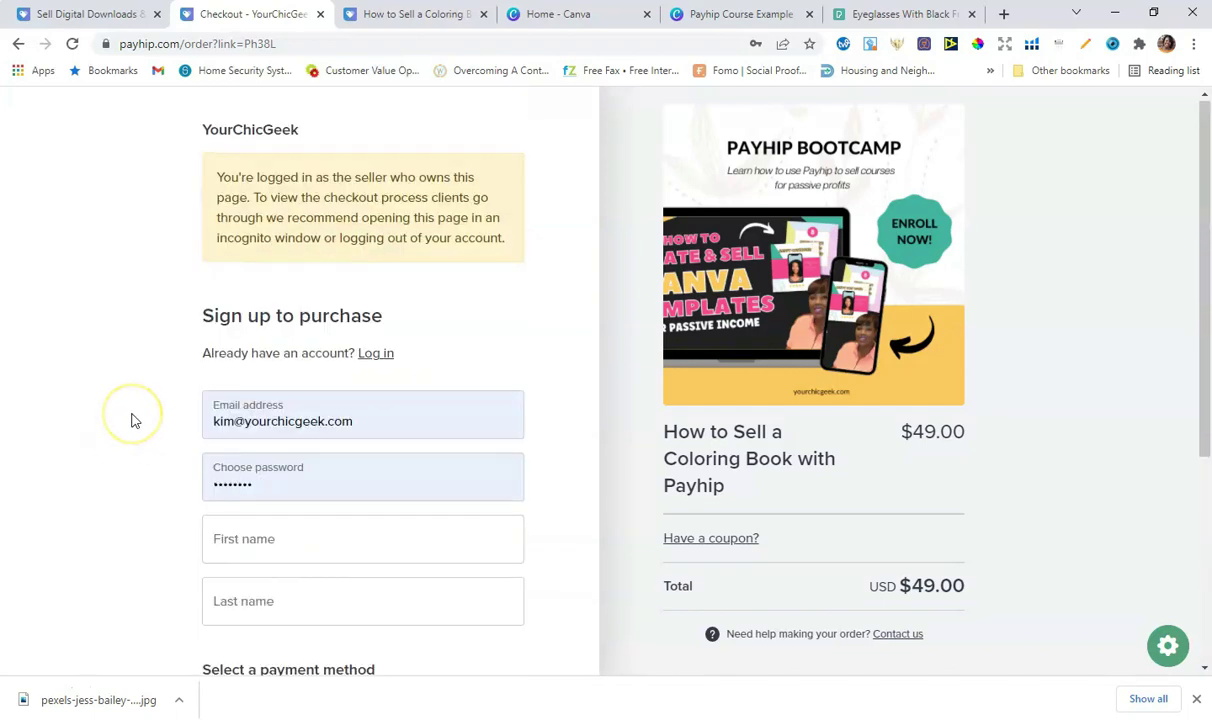
pyautogui.click(19, 44)
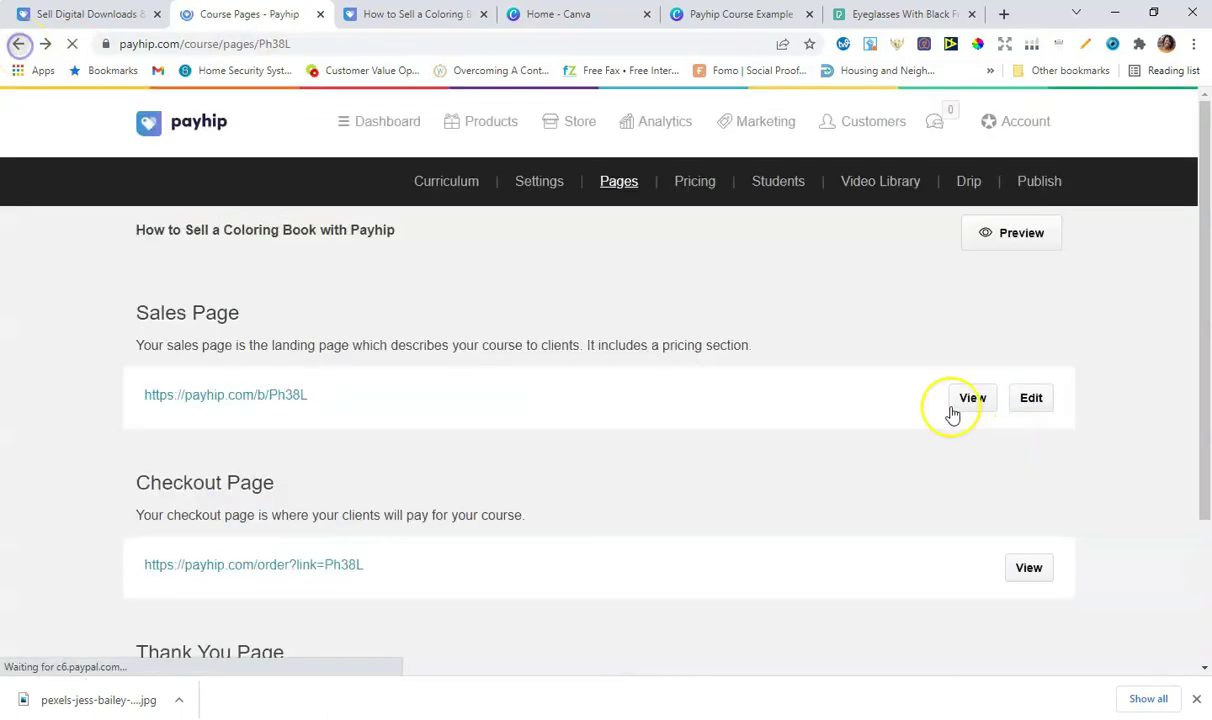
pyautogui.scroll(-2, 900, 410)
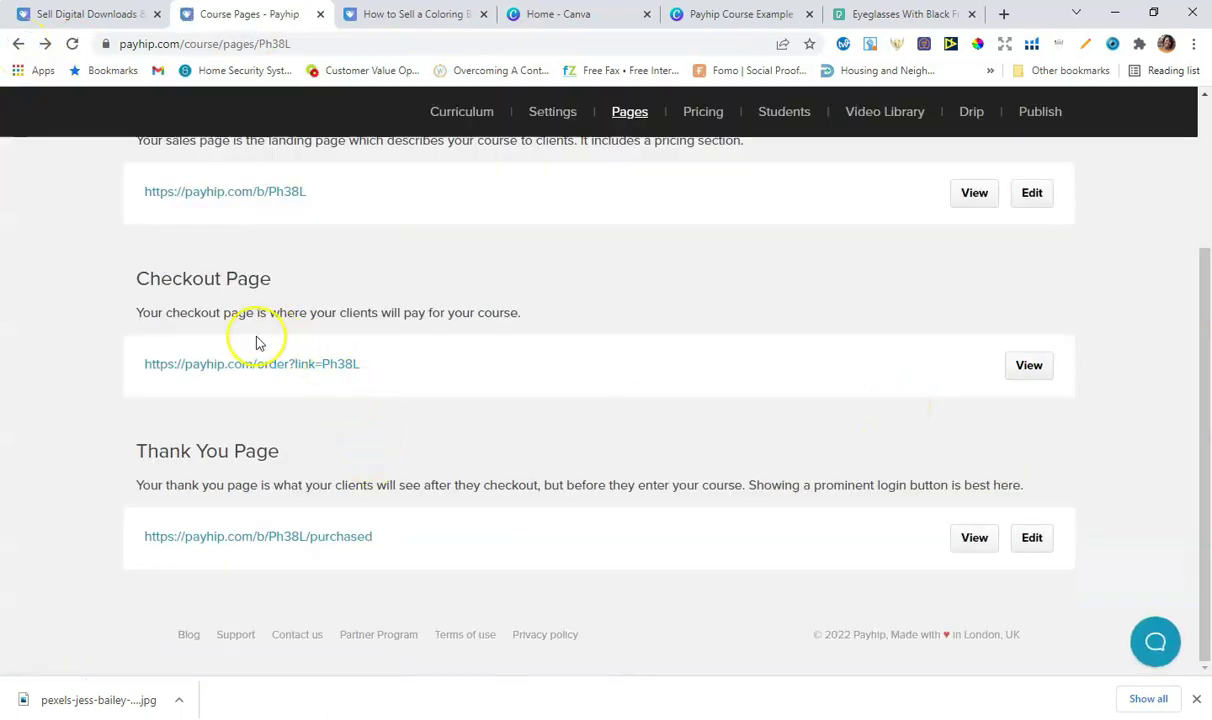
# Step: View the course's thank-you page, return to the Pages overview and open the thank-you page for editing
pyautogui.click(972, 545)
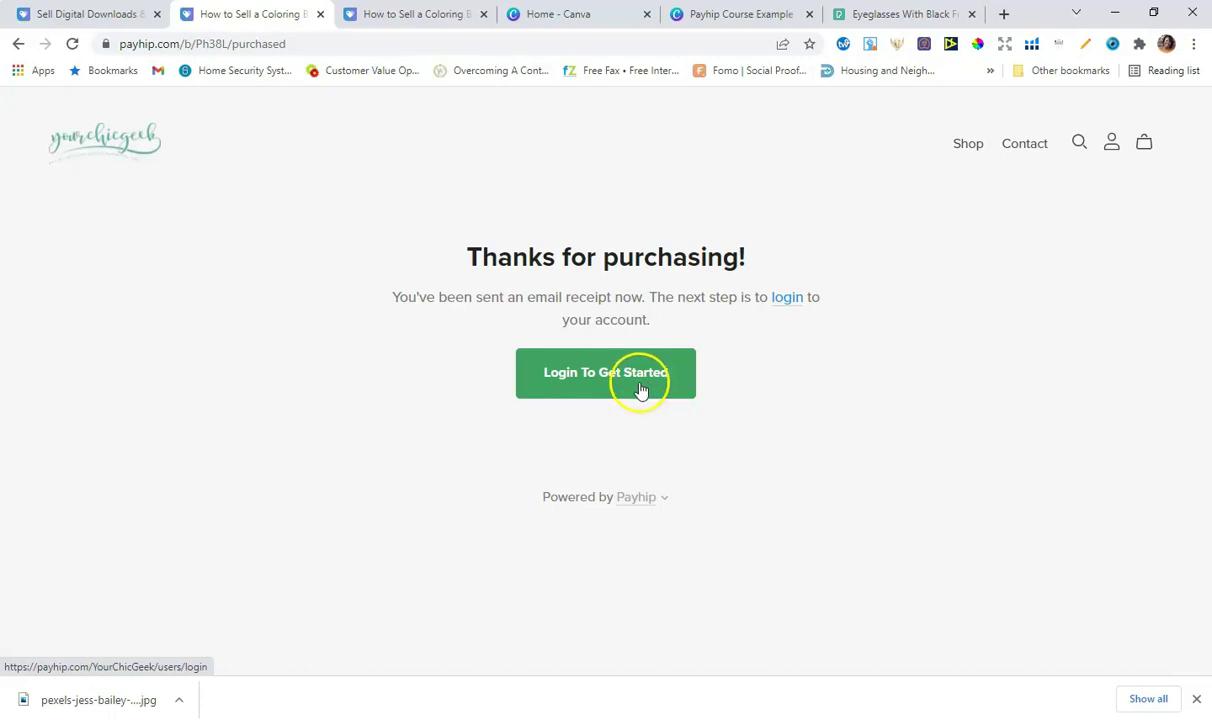
pyautogui.click(18, 44)
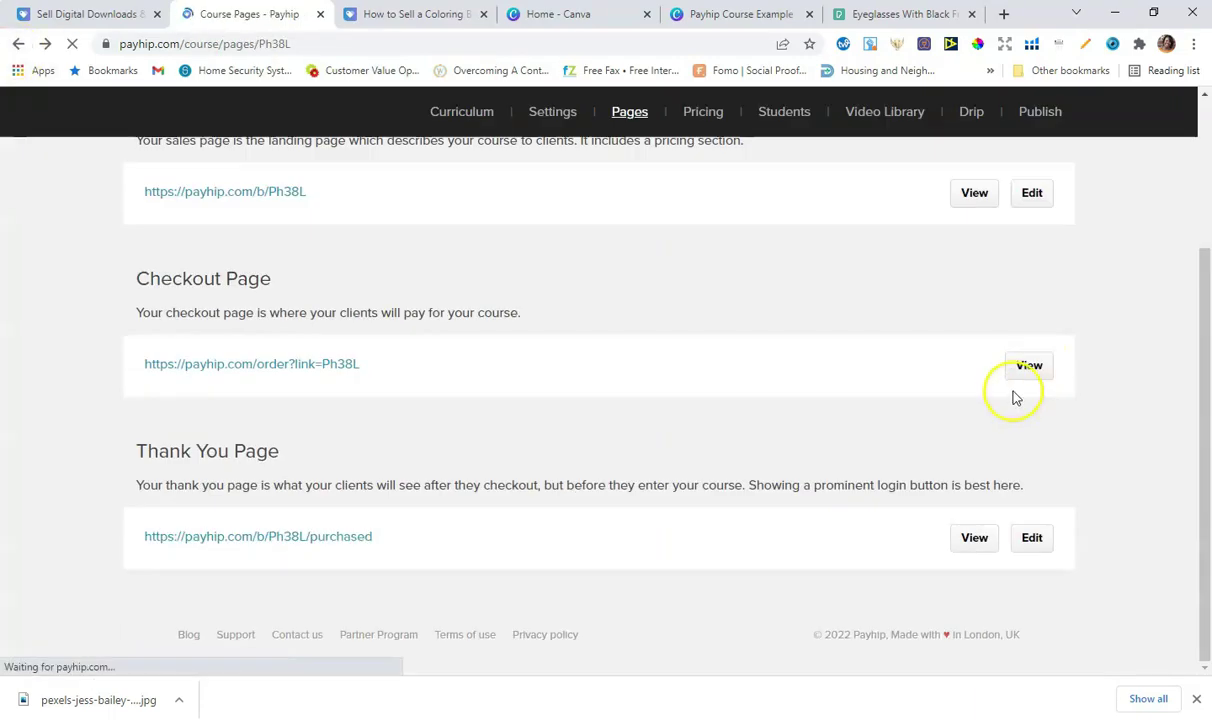
pyautogui.click(1032, 539)
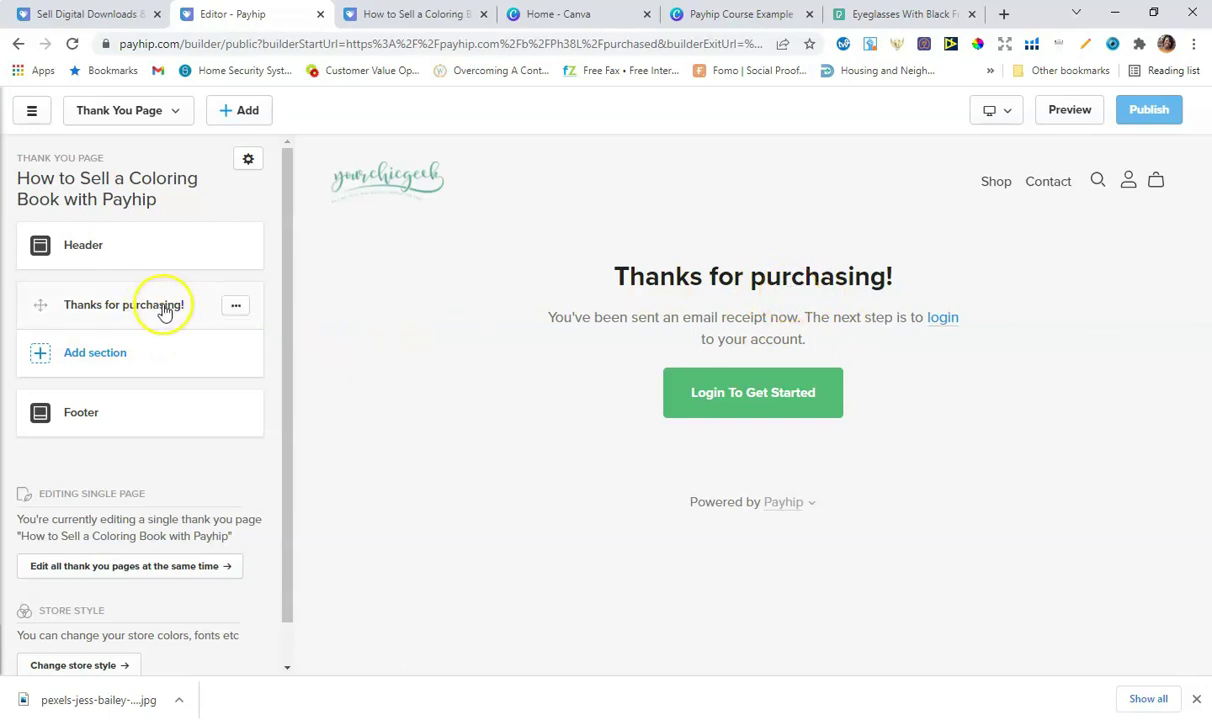
# Step: Look through the section types that can be added to the thank-you page and the available store style settings
pyautogui.click(95, 353)
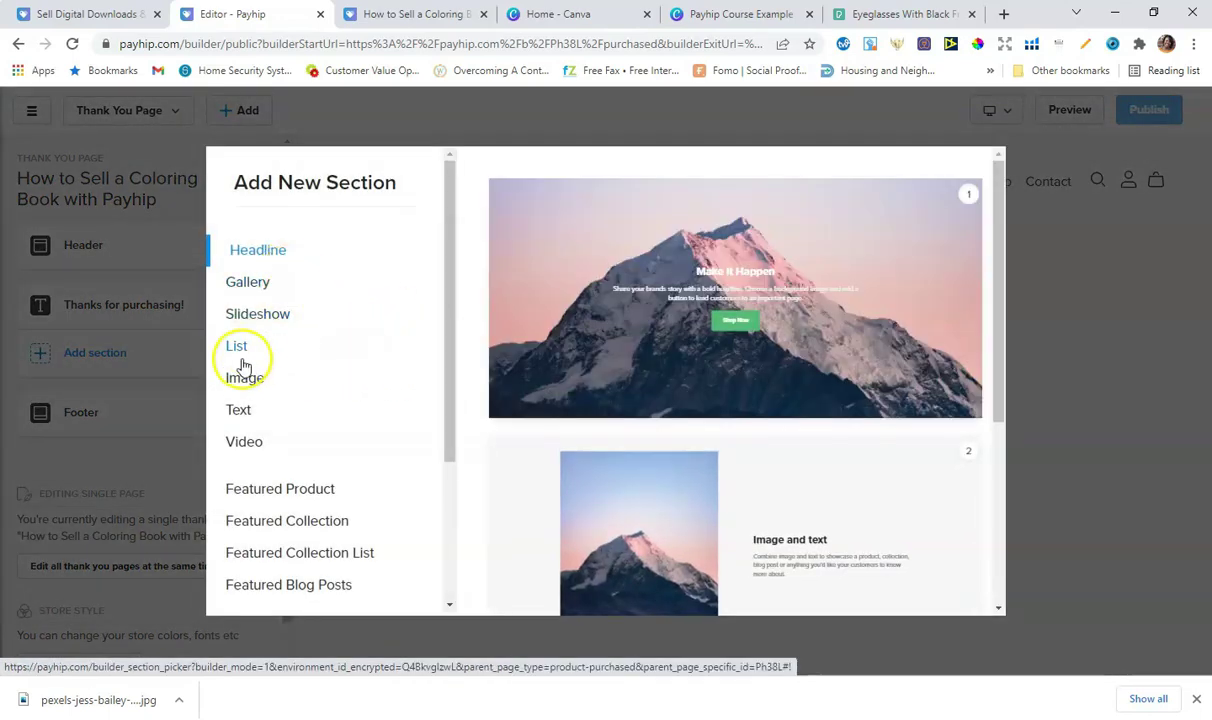
pyautogui.moveTo(452, 387); pyautogui.dragTo(453, 535)
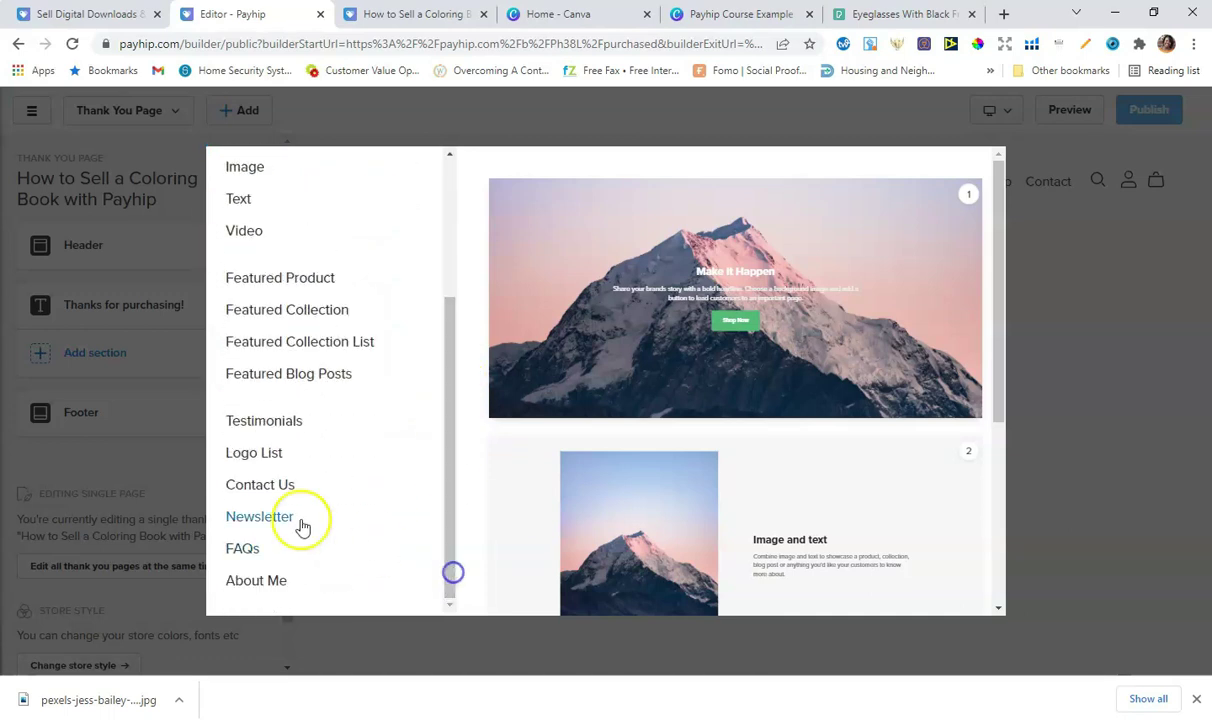
pyautogui.click(1060, 503)
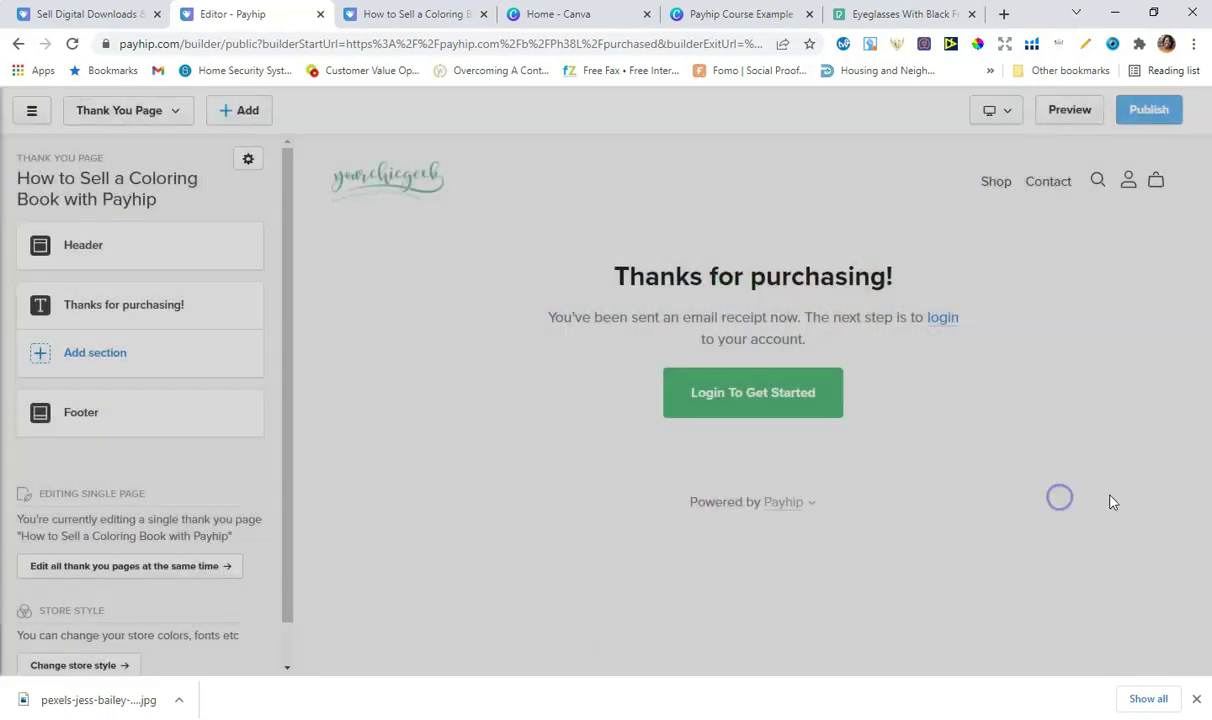
pyautogui.scroll(-1, 173, 390)
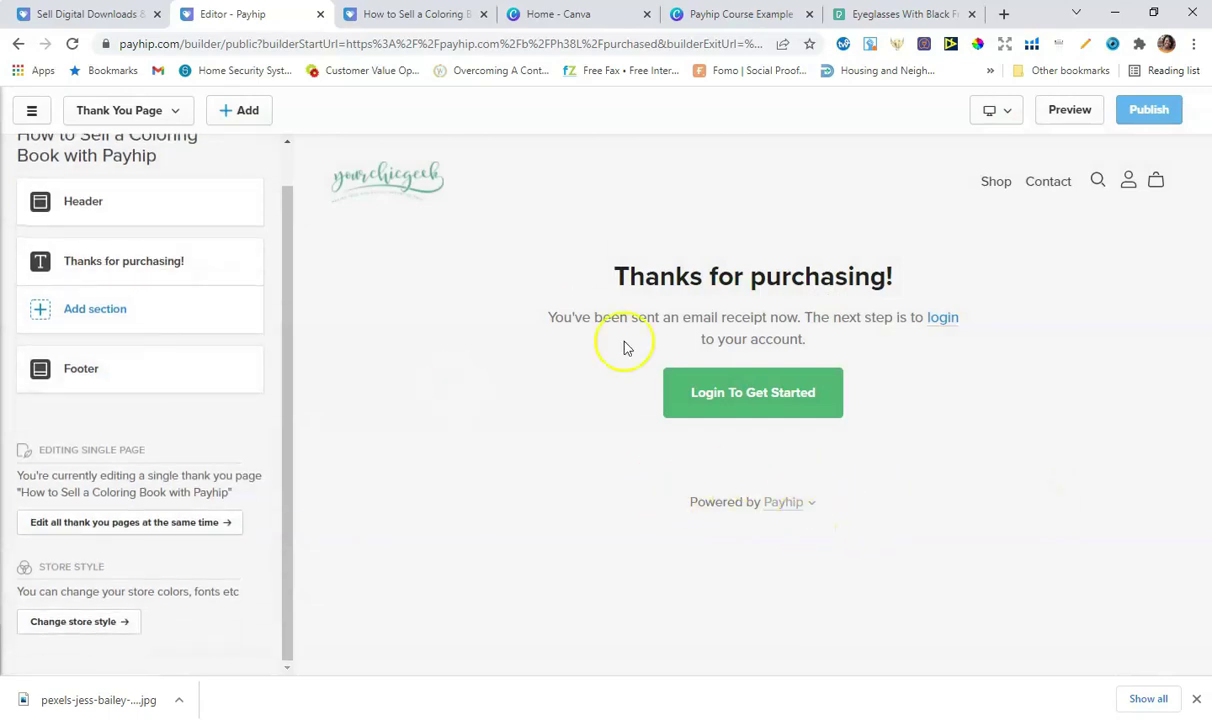
pyautogui.click(95, 624)
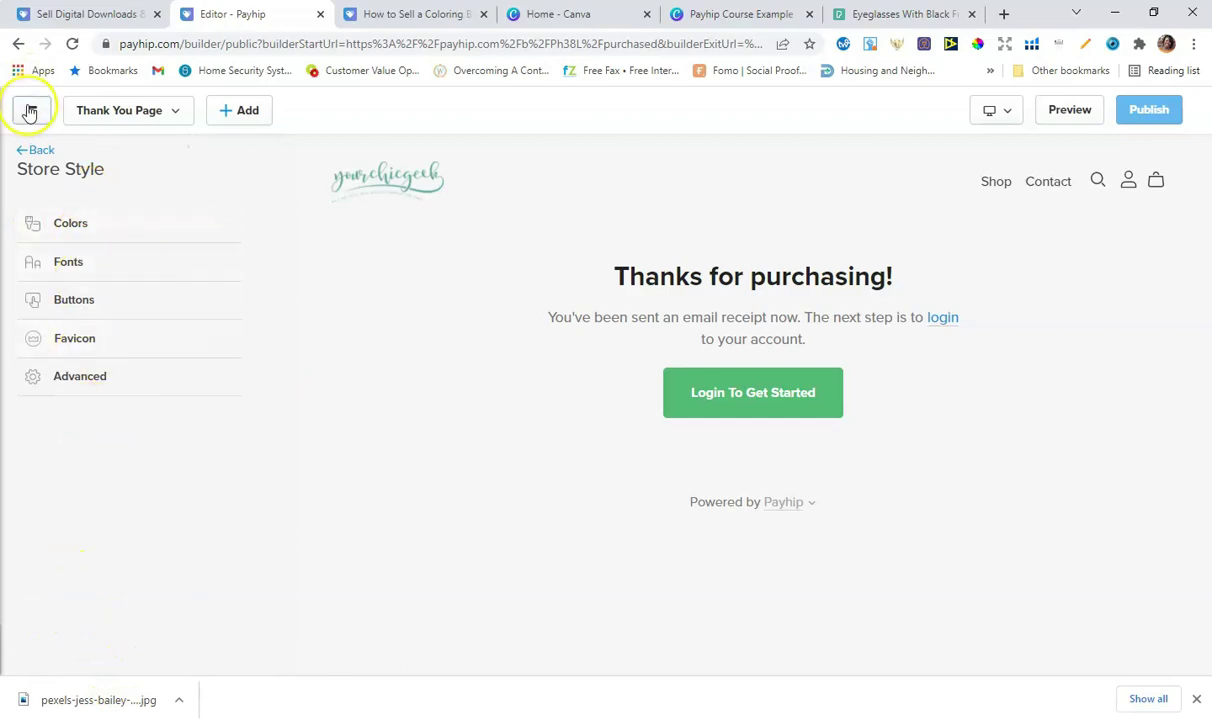
pyautogui.click(35, 152)
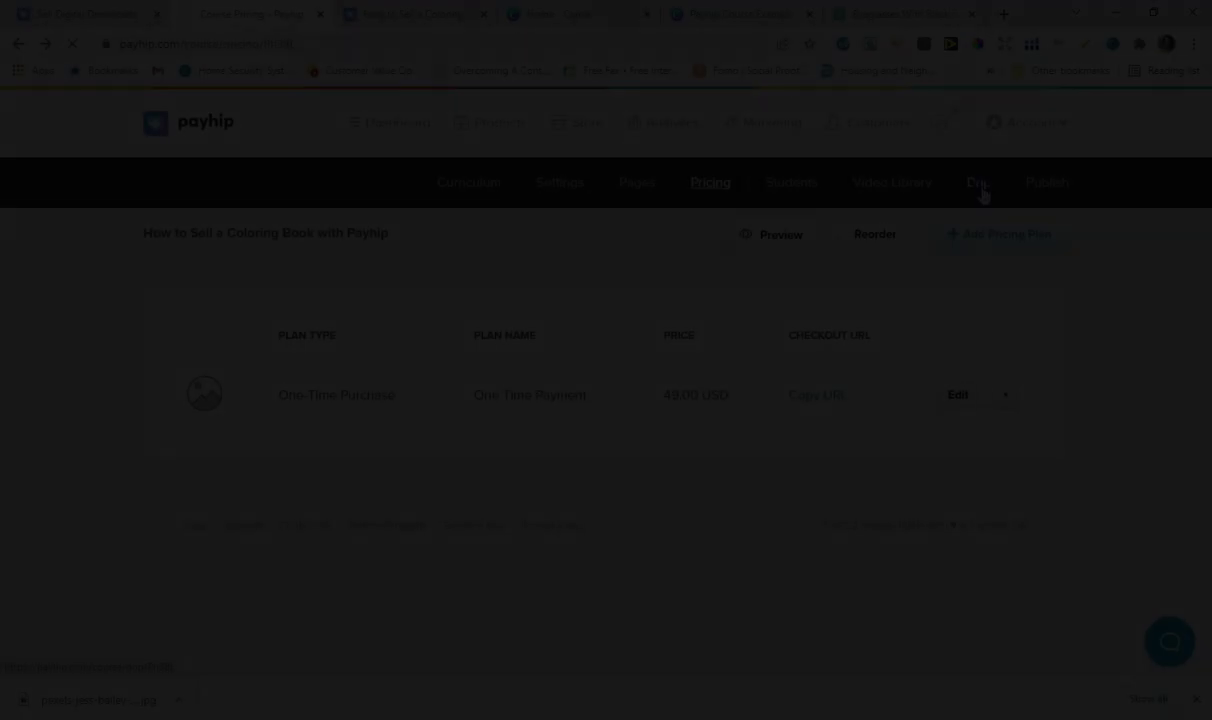
# Step: Review the course's drip settings and save them with Student enrollment date as the drip type
pyautogui.click(979, 185)
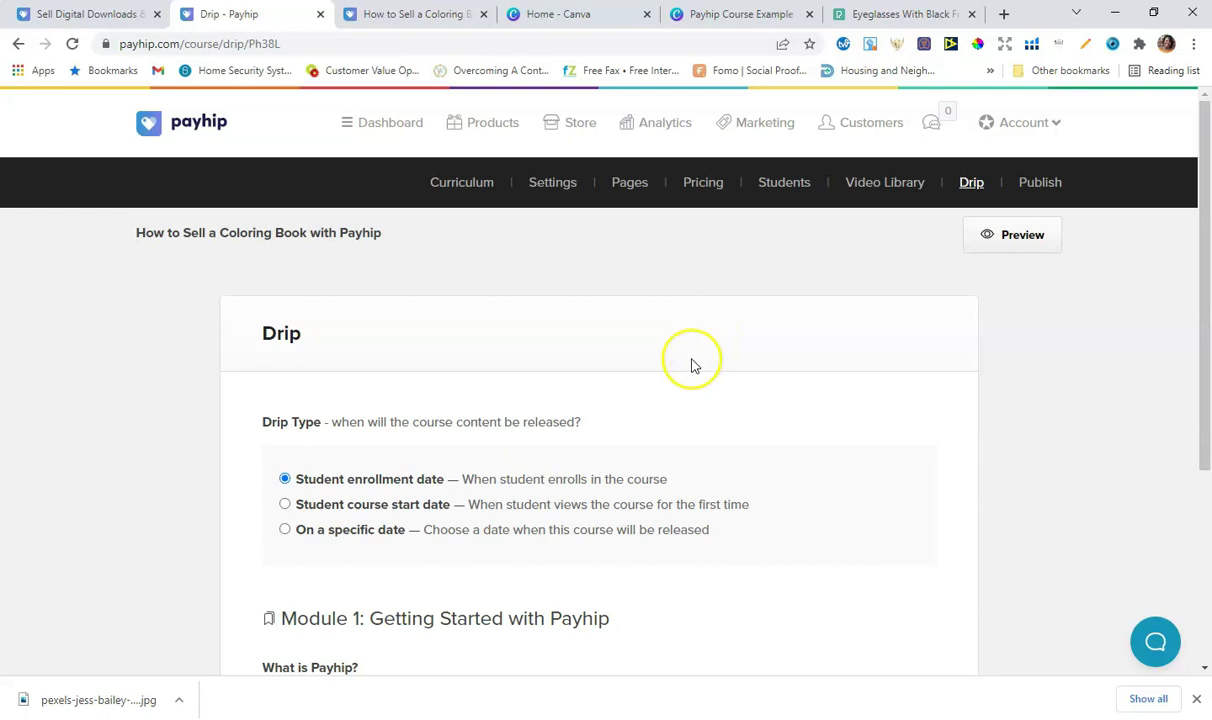
pyautogui.scroll(-3, 620, 470)
pyautogui.click(515, 530)
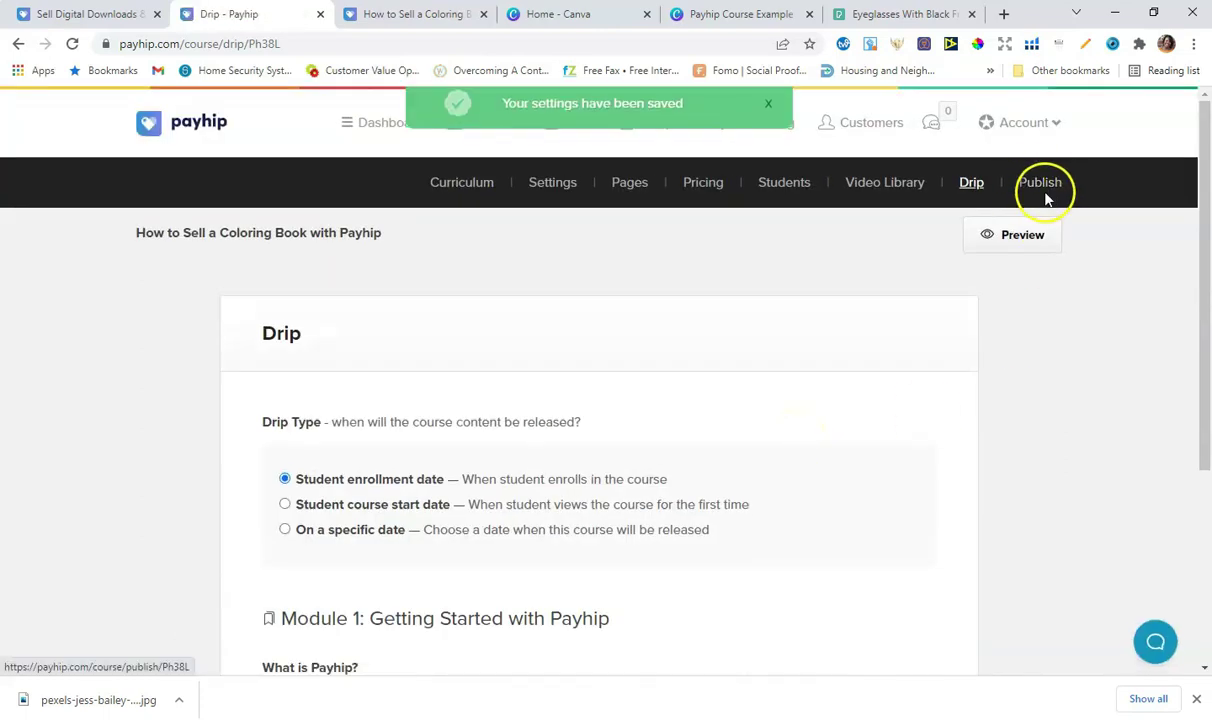
# Step: Set the course's publish status to Published and its store visibility to Visible, and save the changes
pyautogui.click(1040, 183)
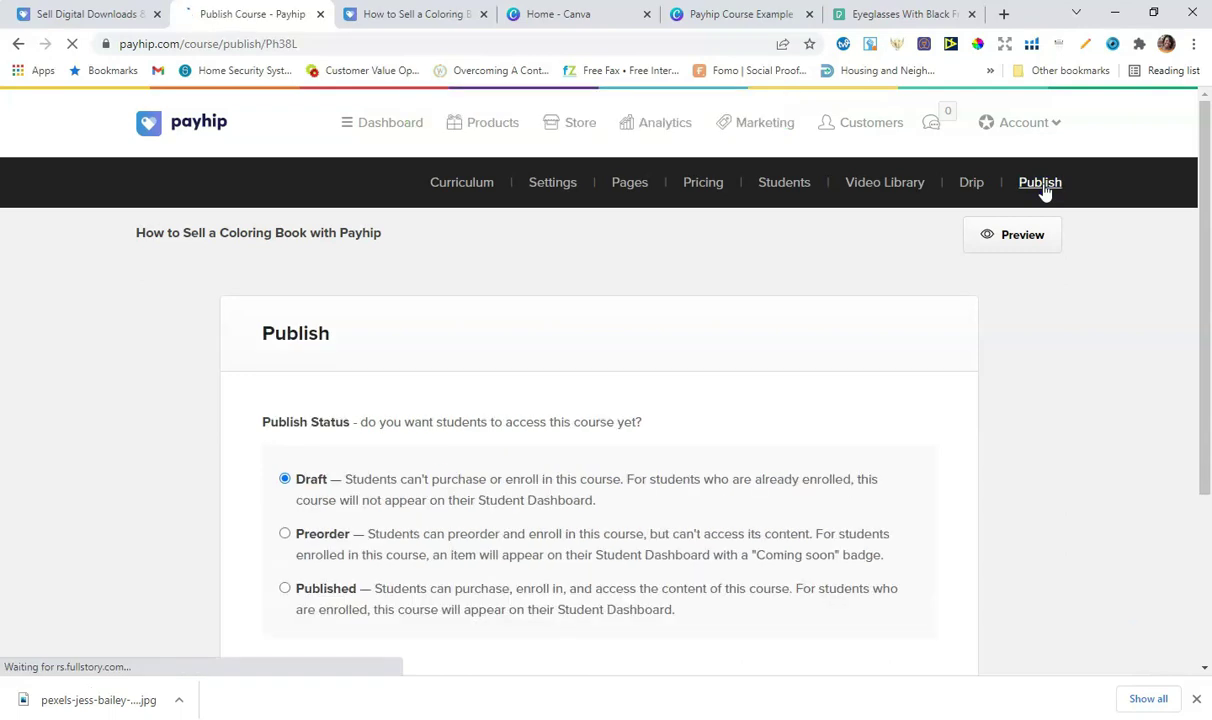
pyautogui.scroll(-2, 1037, 388)
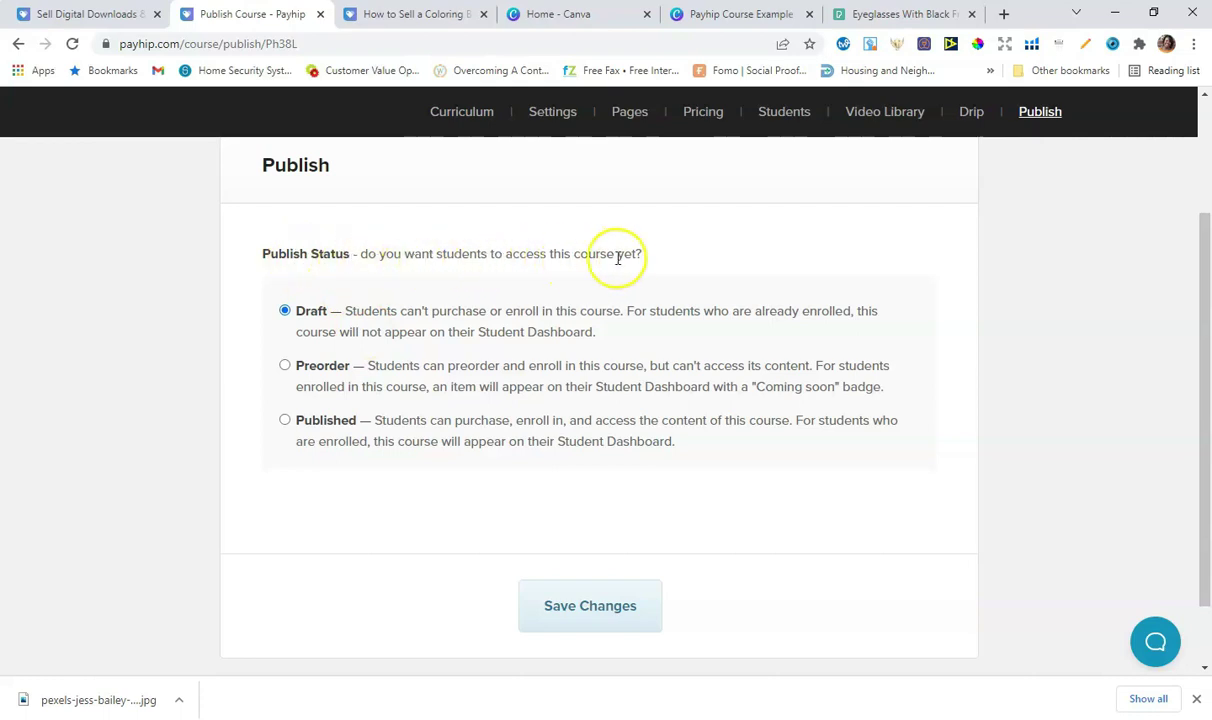
pyautogui.click(286, 421)
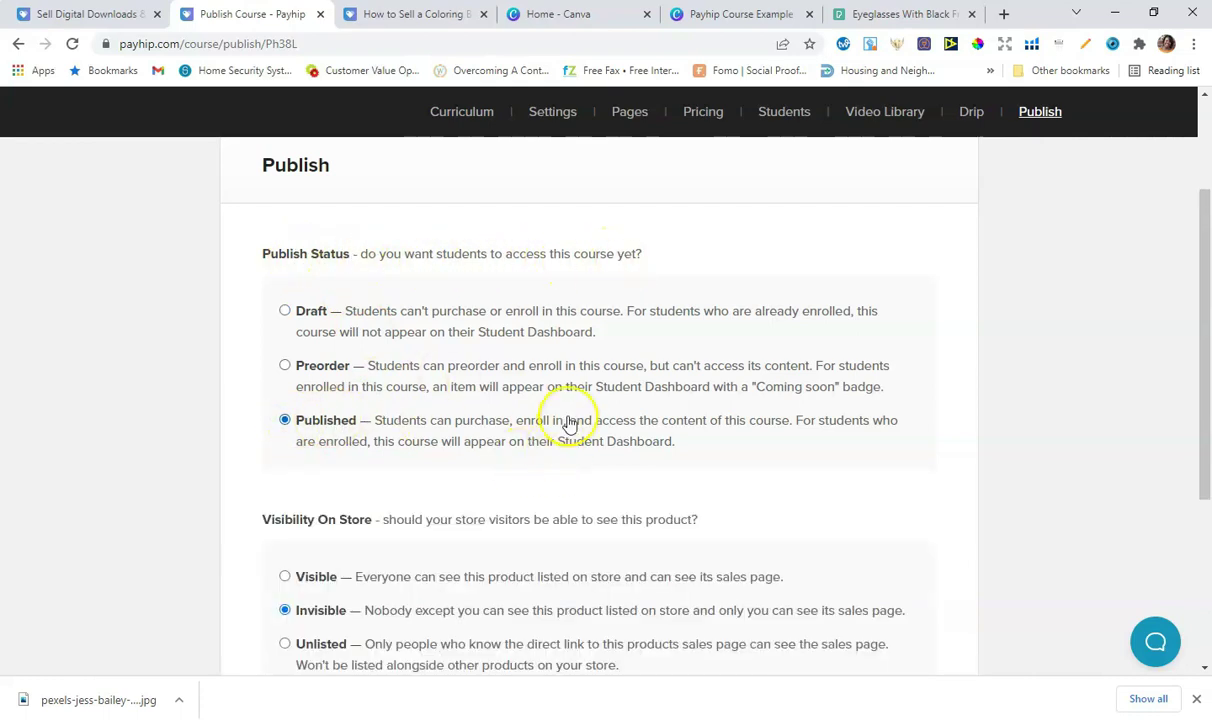
pyautogui.scroll(-3, 560, 415)
pyautogui.click(285, 272)
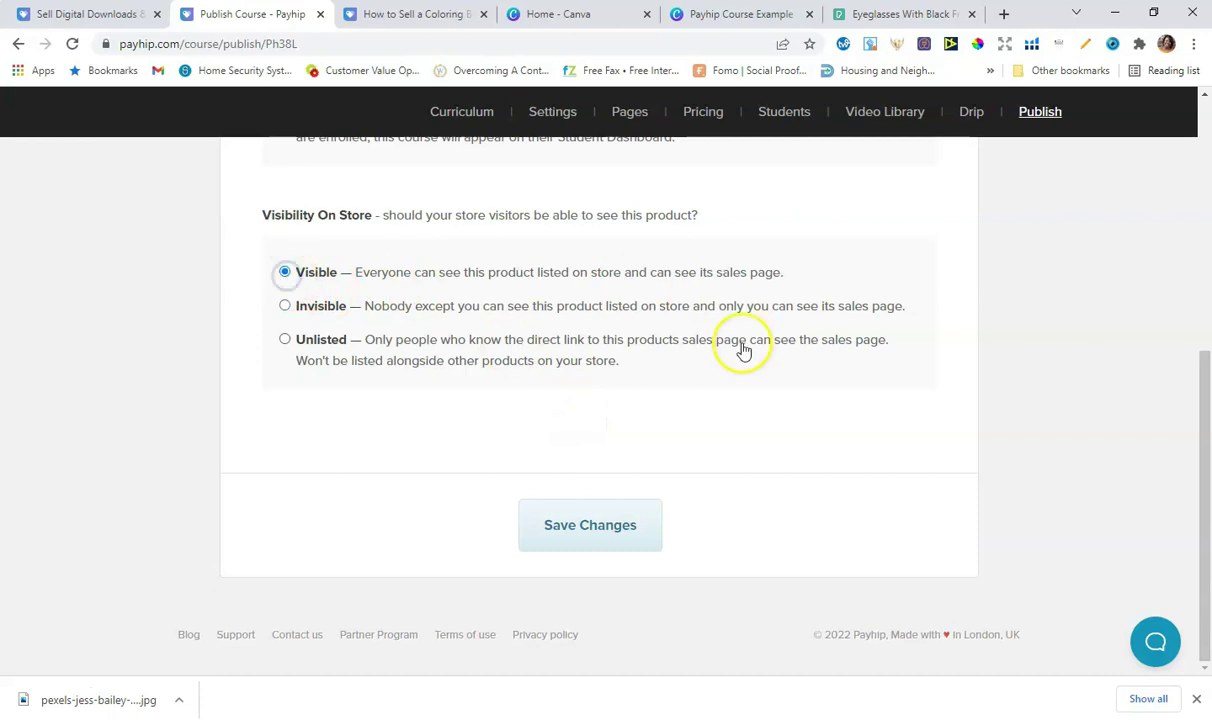
pyautogui.click(603, 530)
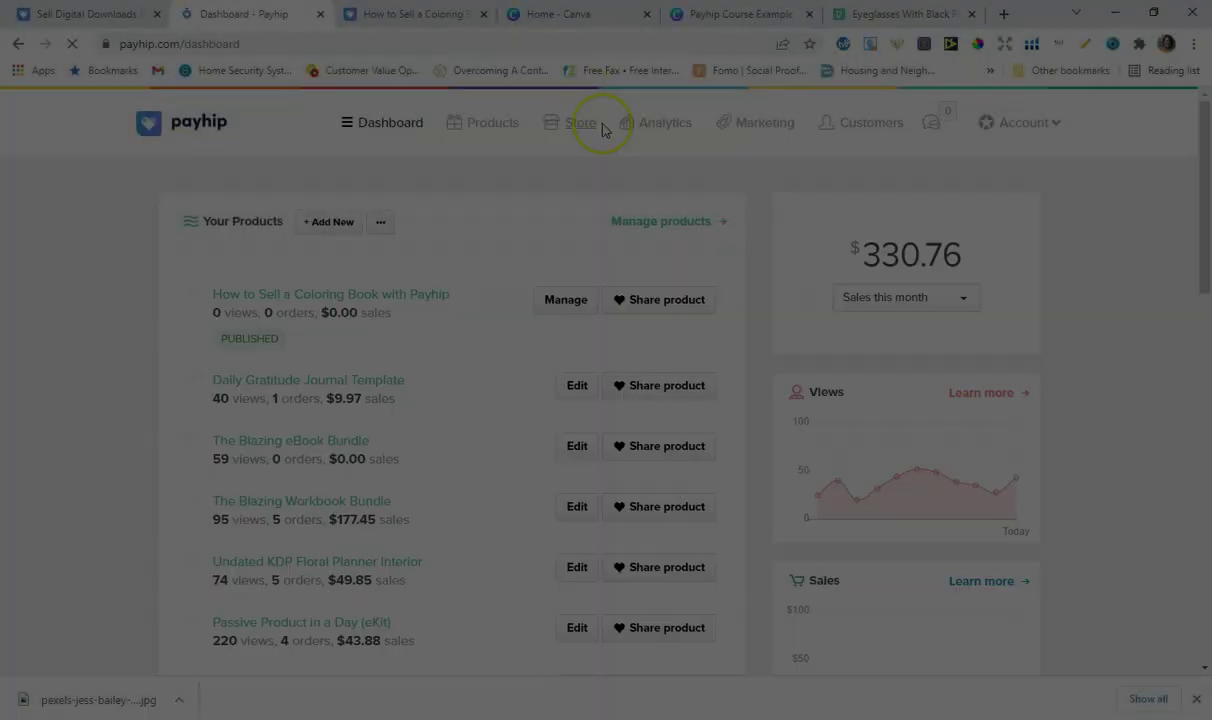
# Step: Visit the public YourChicGeek storefront from the dashboard and look over its product listings
pyautogui.click(399, 131)
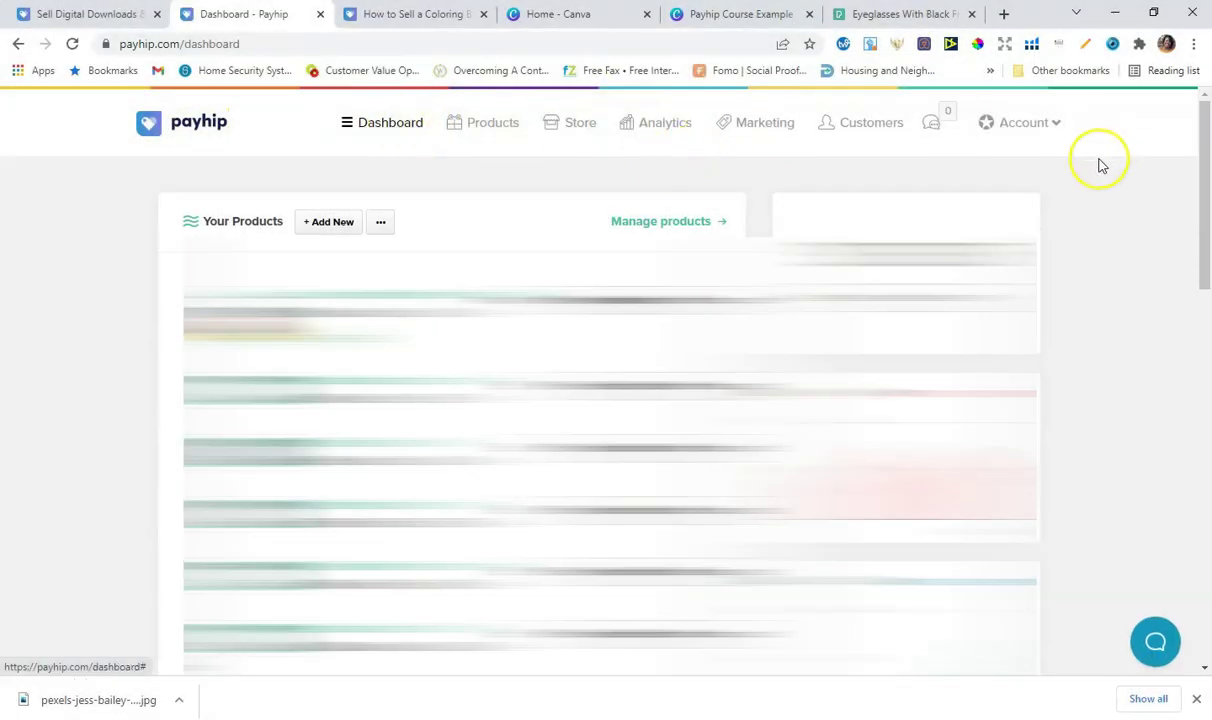
pyautogui.click(487, 49)
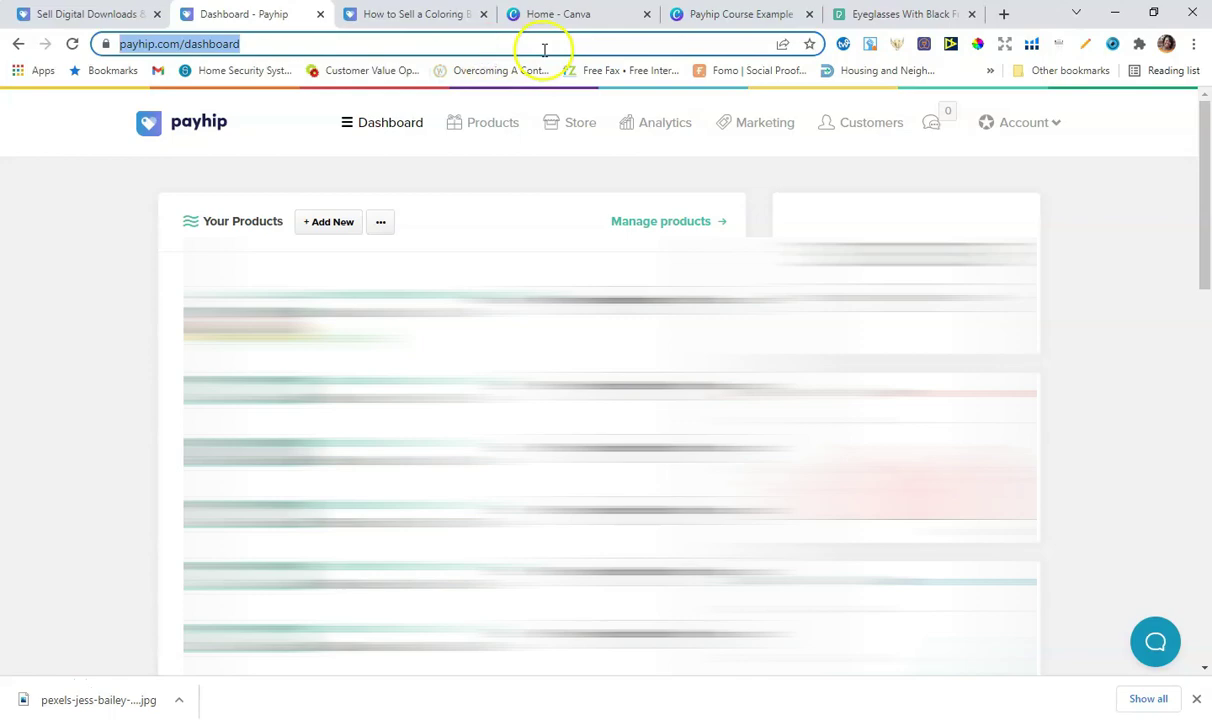
pyautogui.click(544, 49)
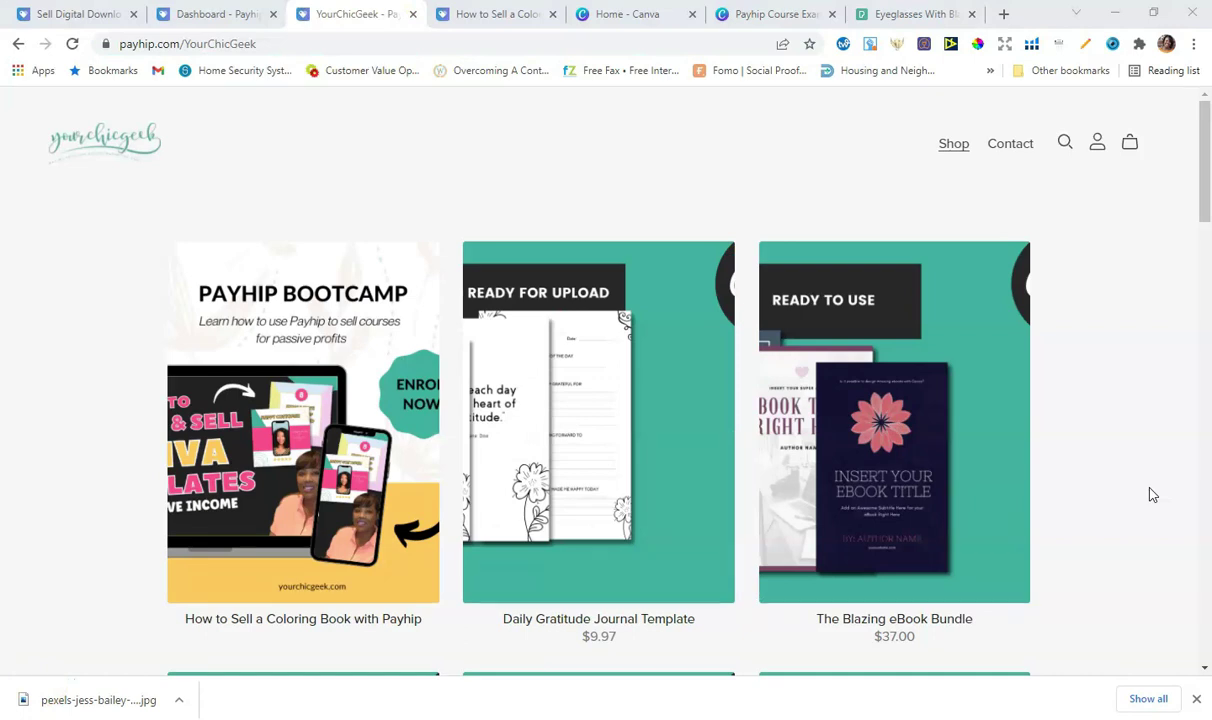
pyautogui.moveTo(1201, 190); pyautogui.dragTo(1207, 218)
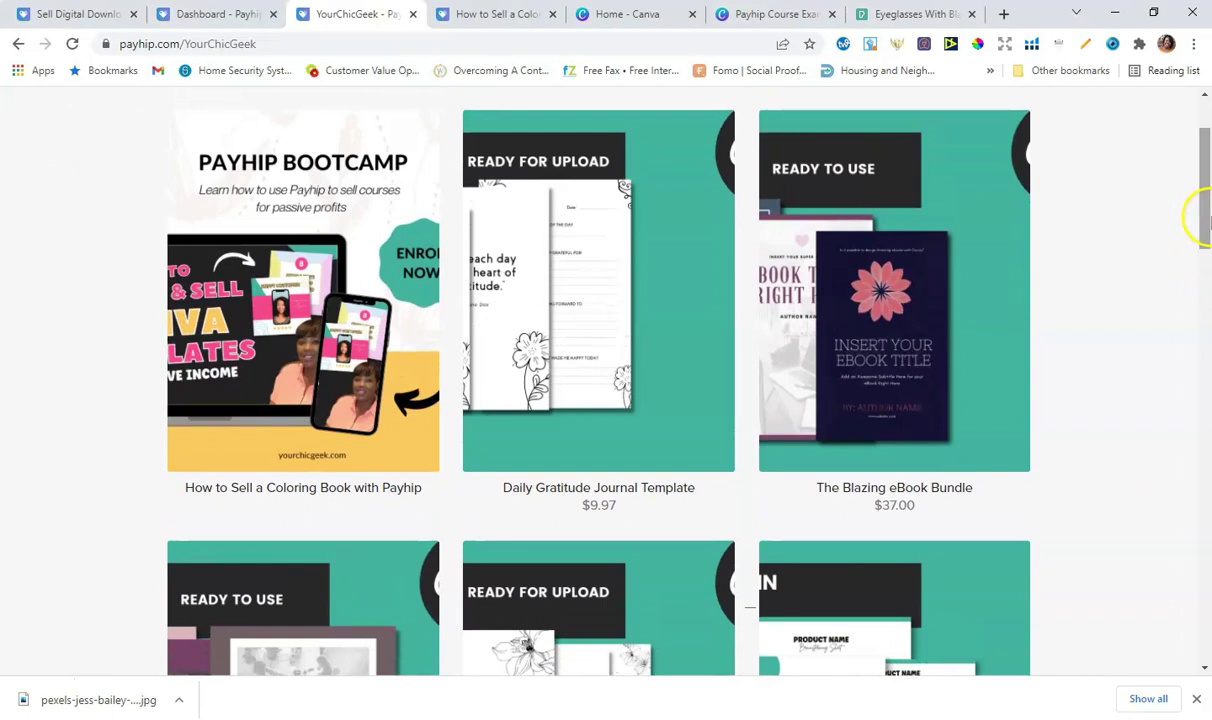
pyautogui.scroll(2, 1201, 260)
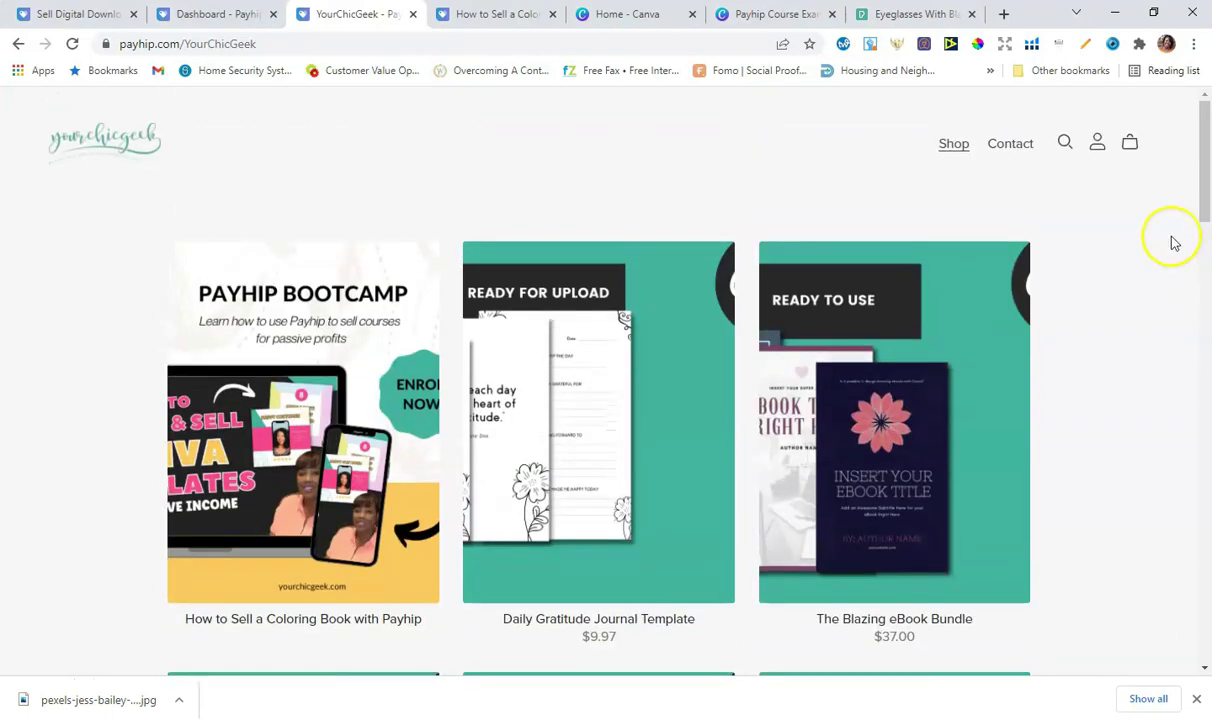
# Step: Review the live "How to Sell a Coloring Book with Payhip" sales page from the store, including its pricing plan and curriculum, and go back
pyautogui.click(322, 456)
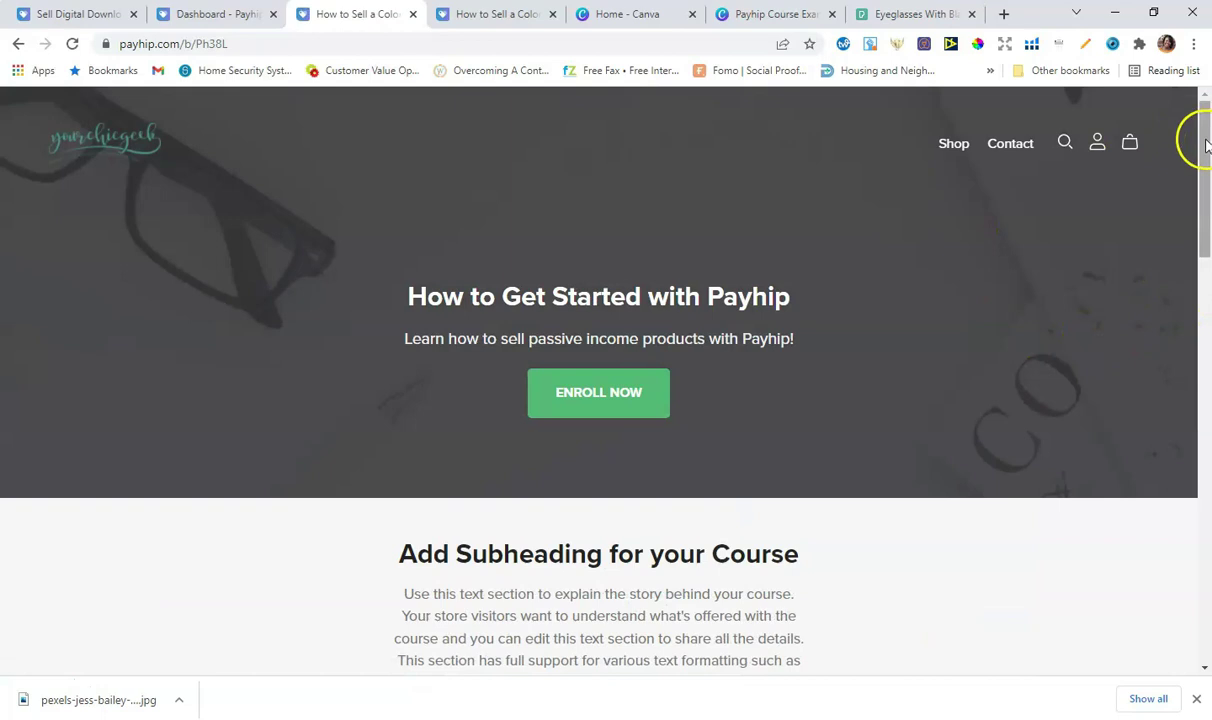
pyautogui.moveTo(1205, 145); pyautogui.dragTo(1205, 508)
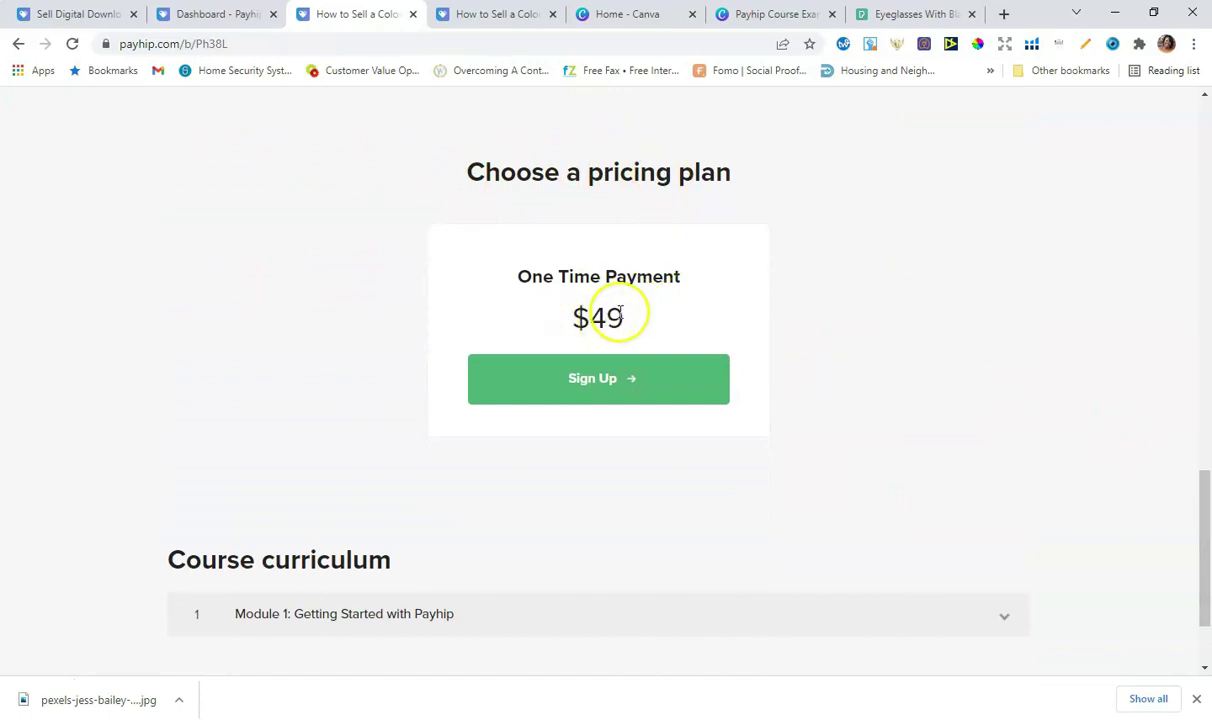
pyautogui.scroll(-2, 620, 313)
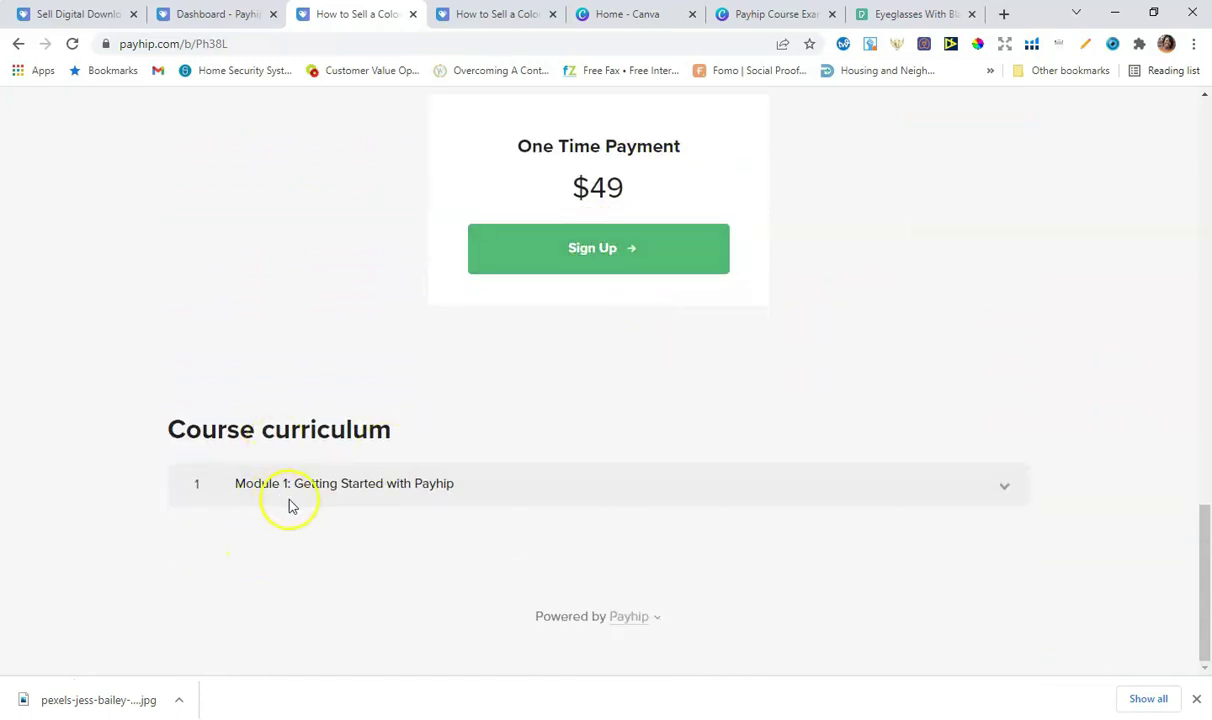
pyautogui.scroll(10, 630, 366)
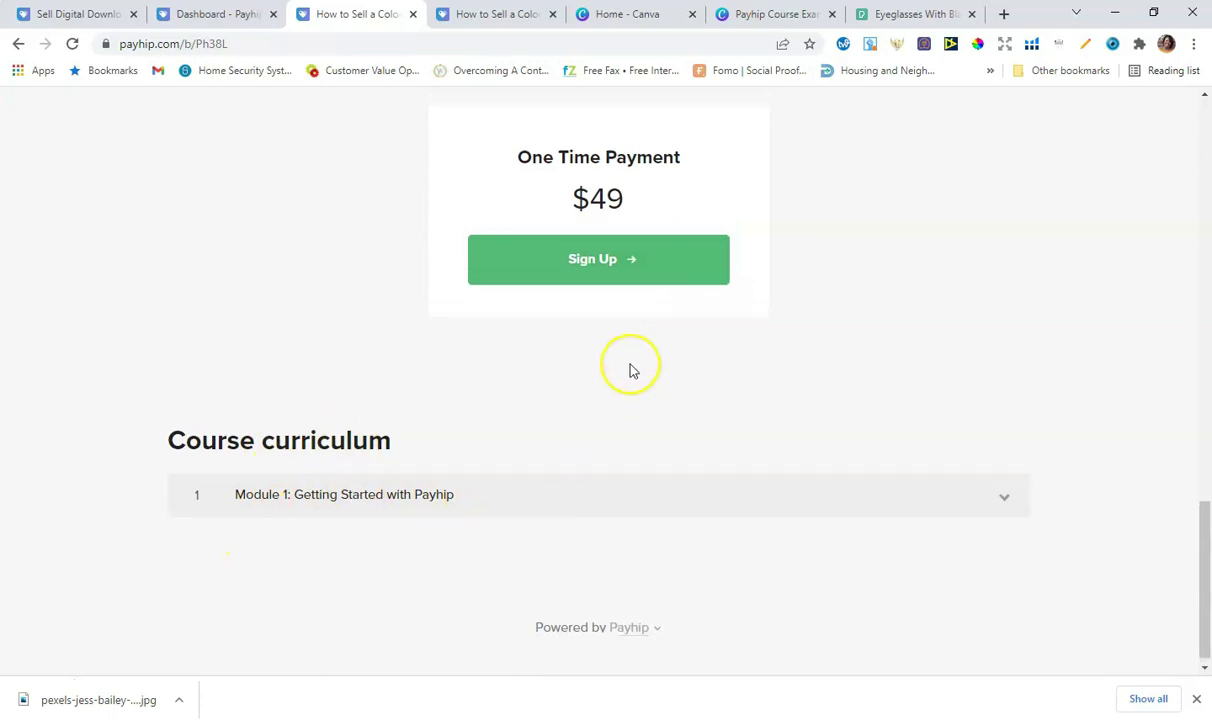
pyautogui.scroll(6, 630, 371)
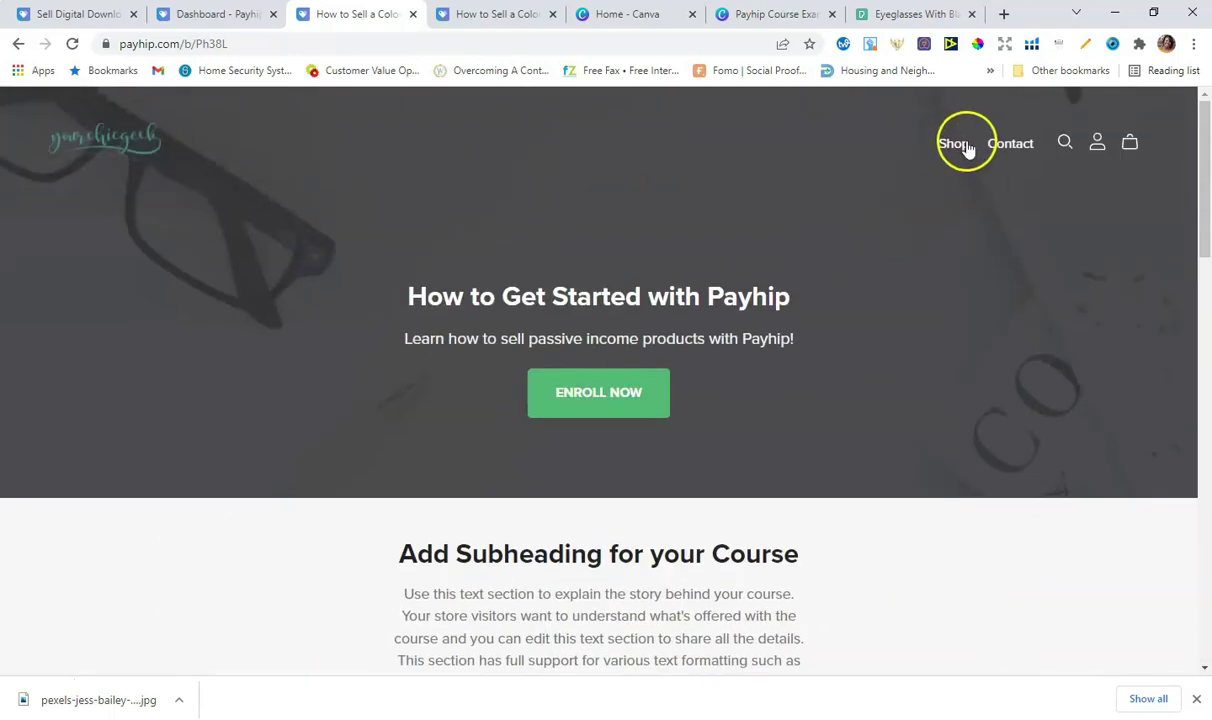
pyautogui.click(18, 46)
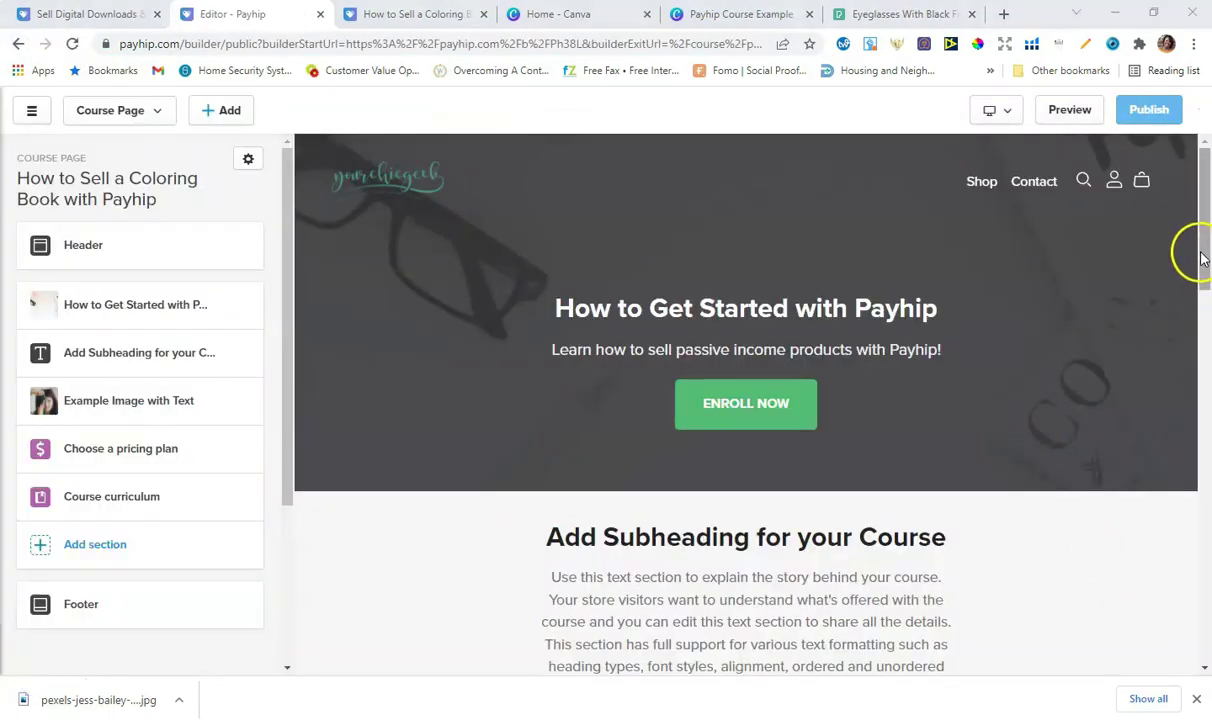
# Step: Add a Testimonials section to the course page using the three-photo "What people are saying" layout, and save it with its placeholder content
pyautogui.moveTo(1203, 258); pyautogui.dragTo(1205, 535)
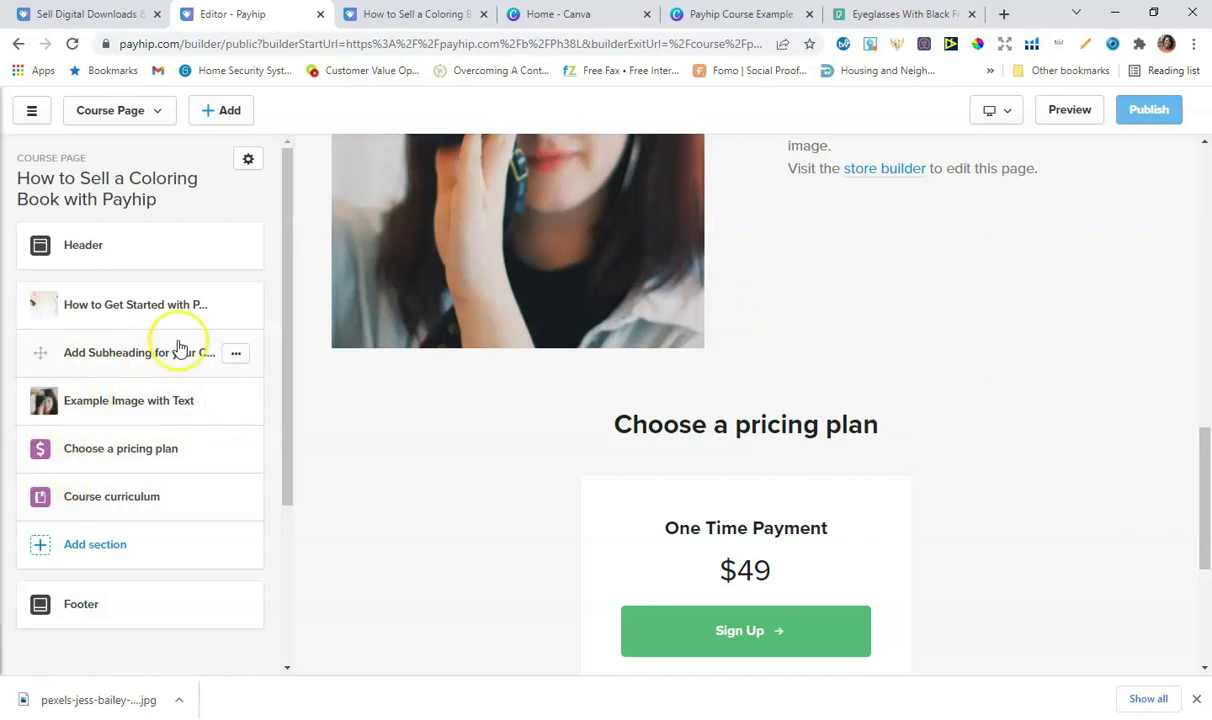
pyautogui.click(92, 550)
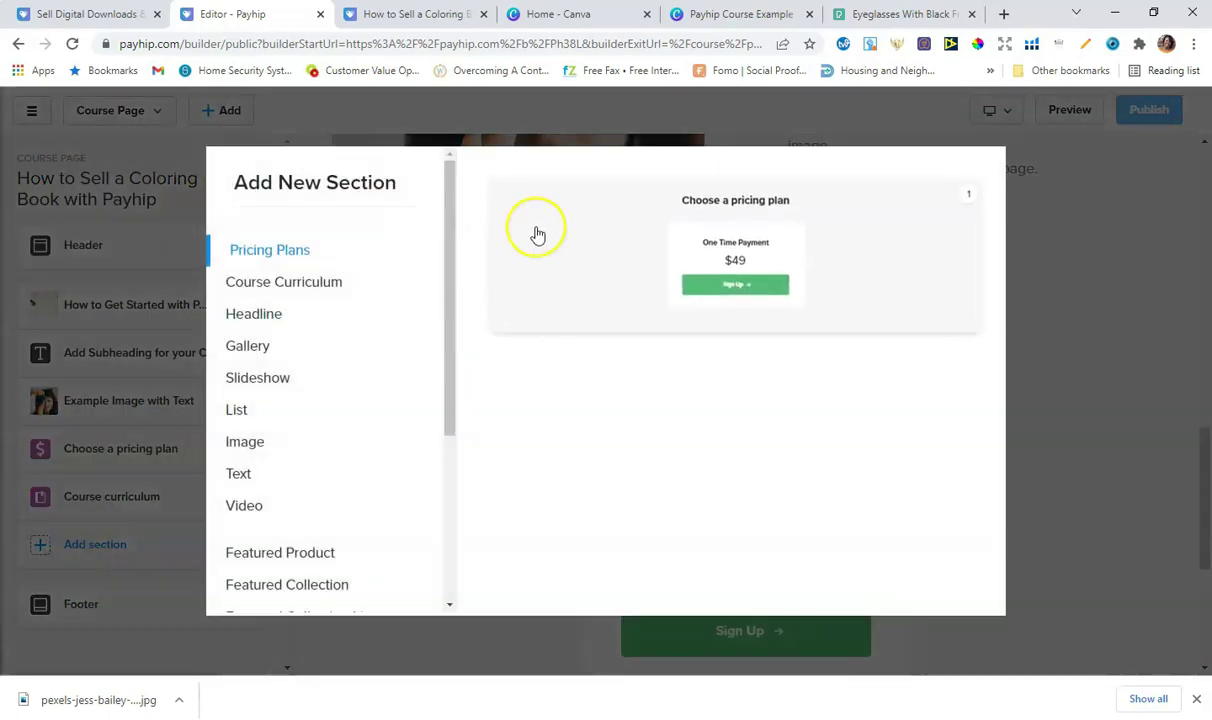
pyautogui.moveTo(452, 252); pyautogui.dragTo(452, 316)
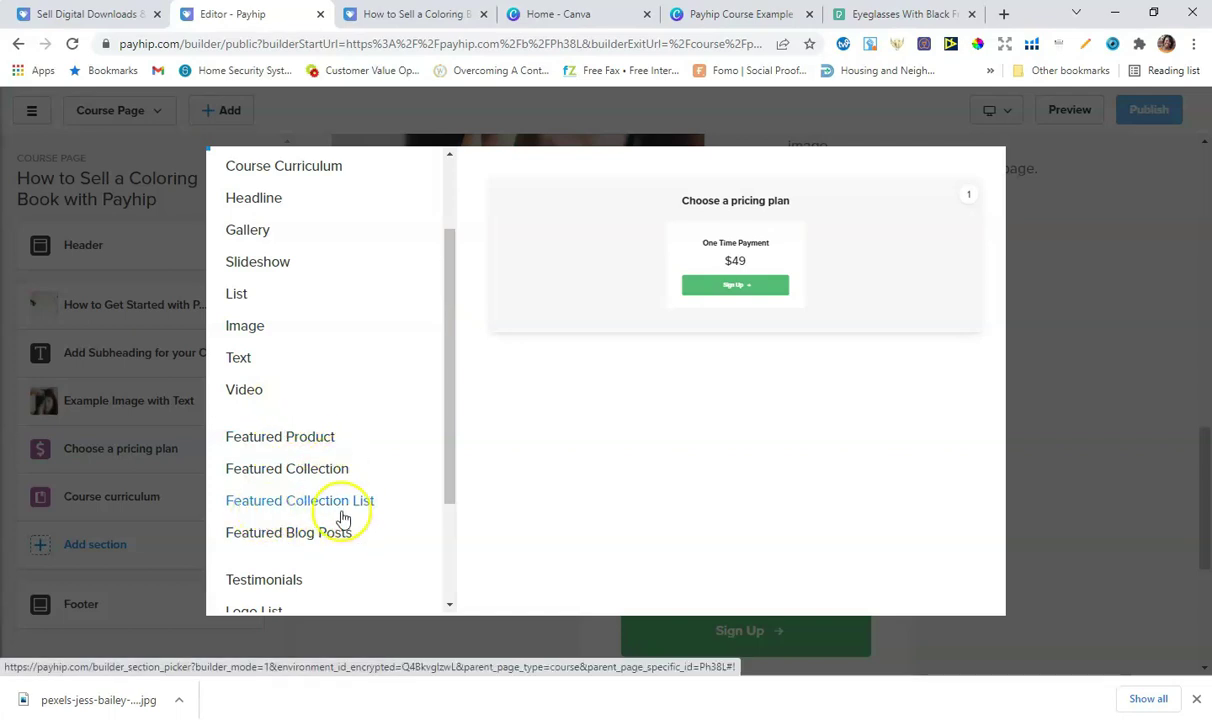
pyautogui.scroll(-1, 345, 510)
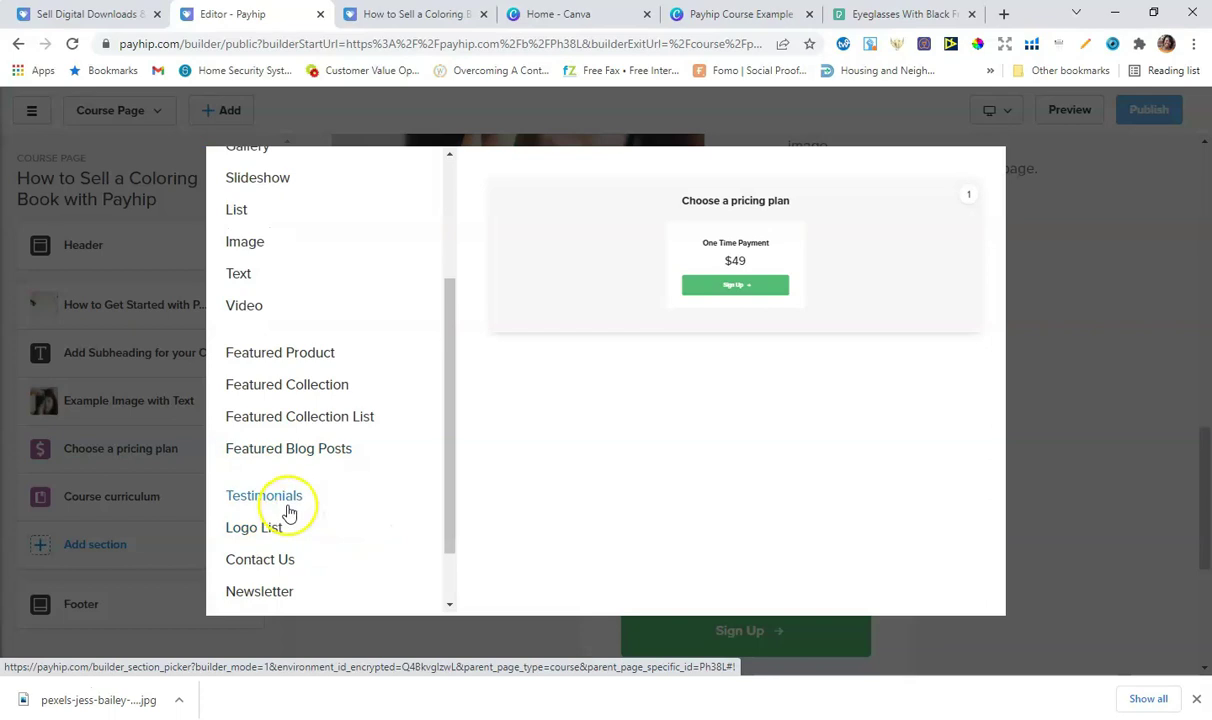
pyautogui.click(288, 507)
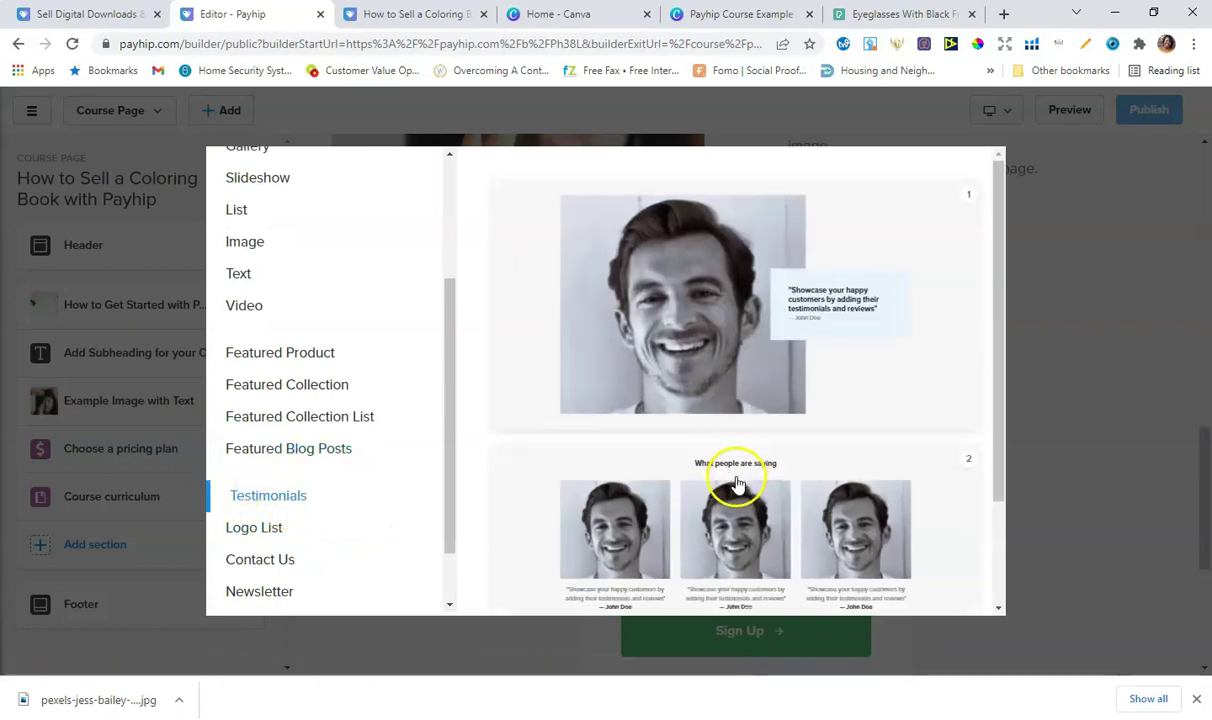
pyautogui.scroll(-3, 820, 290)
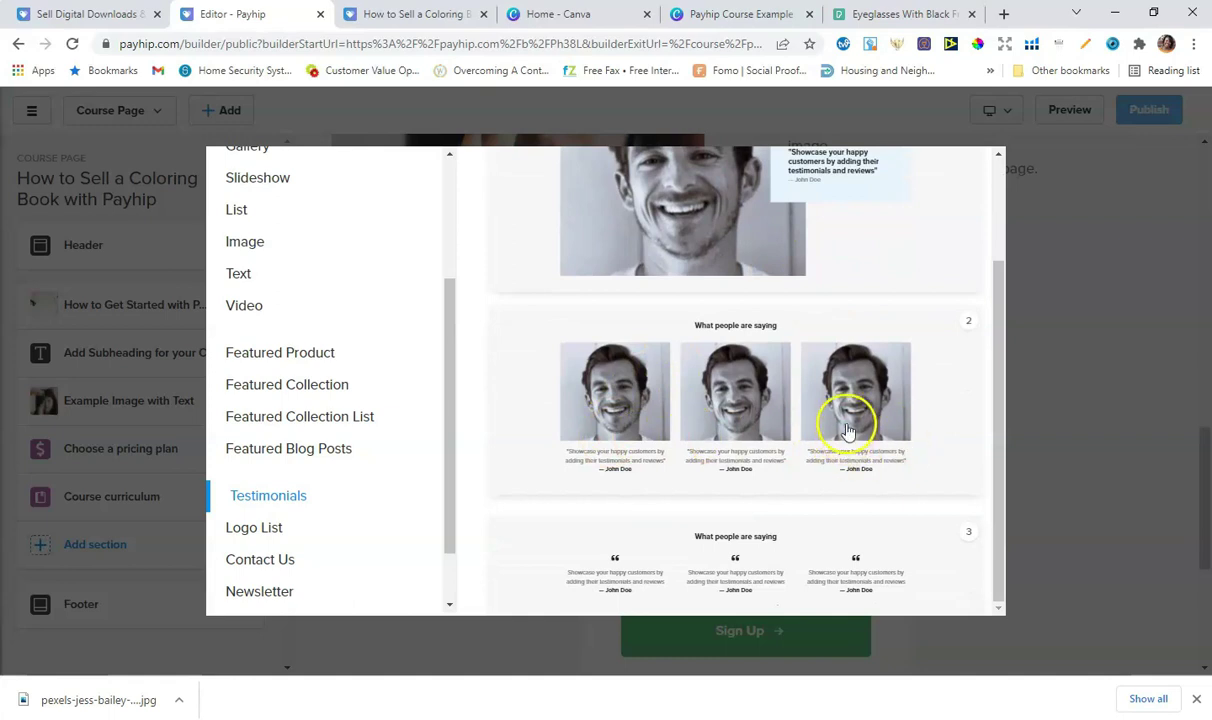
pyautogui.click(820, 393)
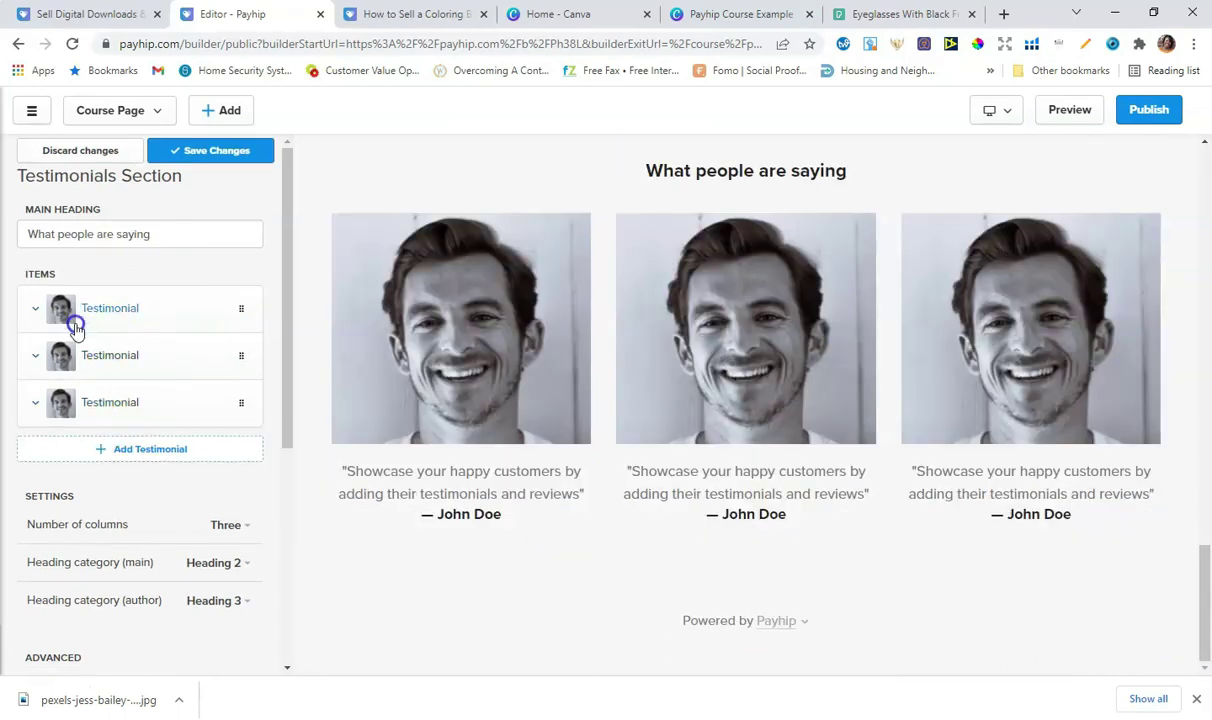
pyautogui.click(68, 311)
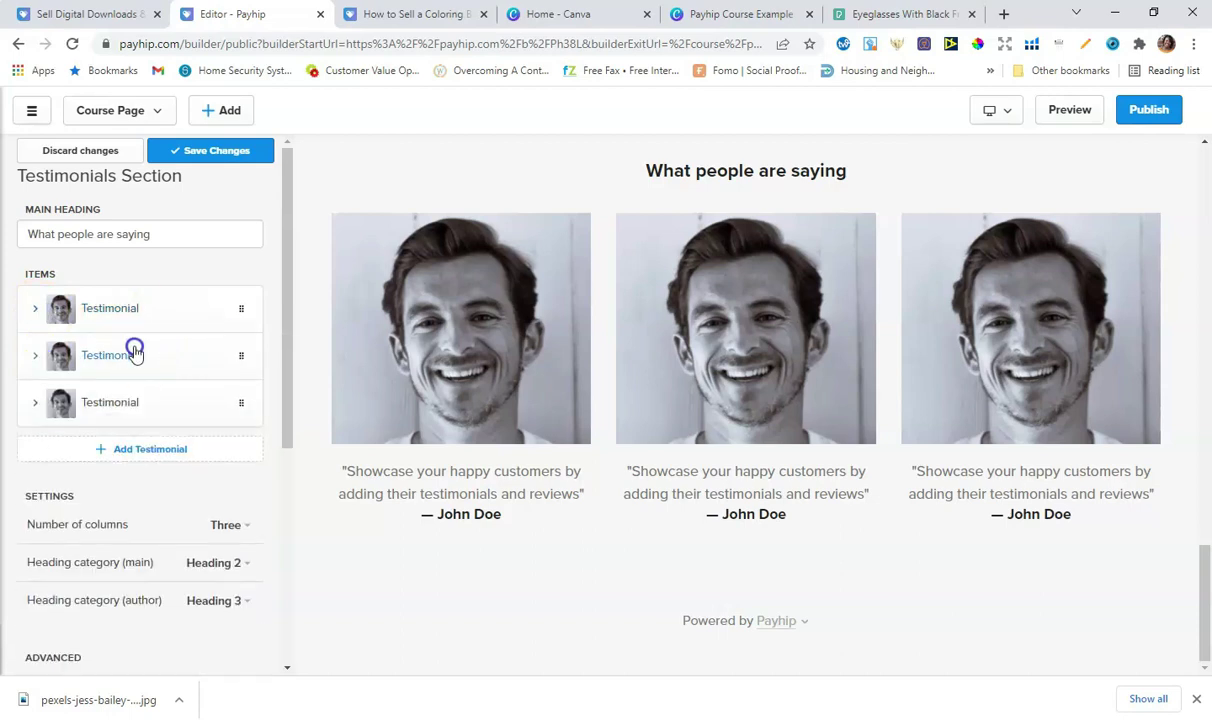
pyautogui.click(203, 157)
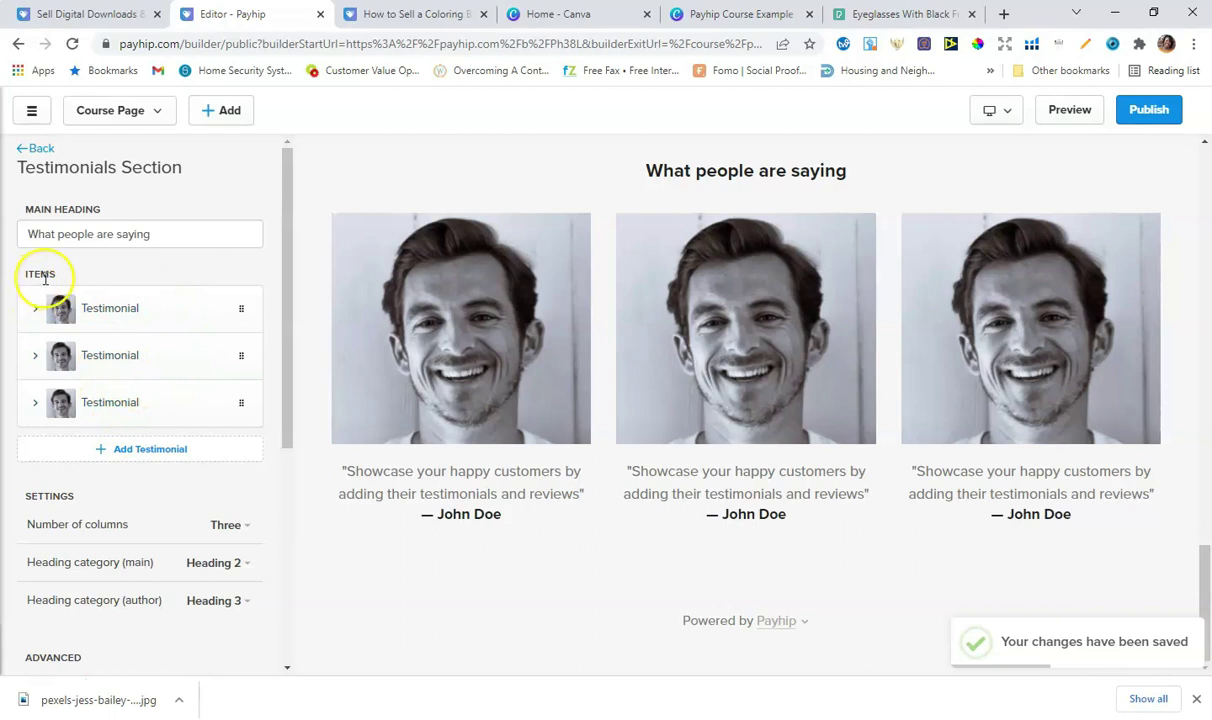
pyautogui.click(31, 149)
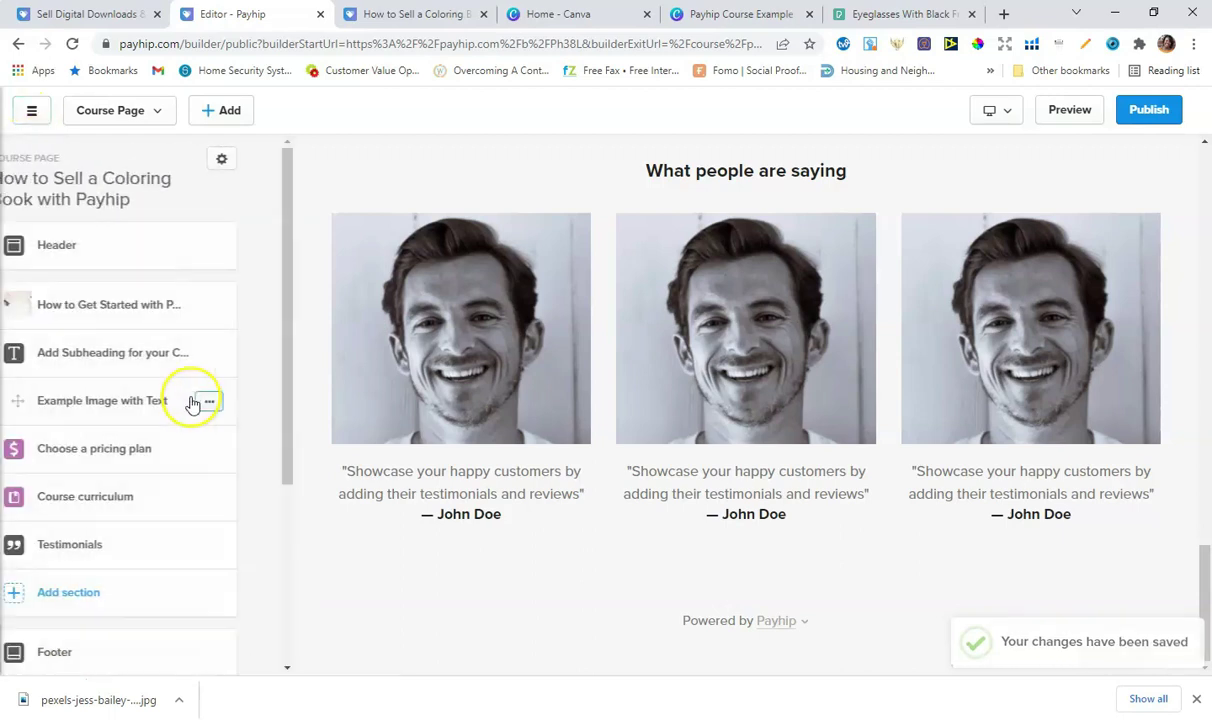
# Step: Move the Testimonials section directly above "Choose a pricing plan", publish the course page changes, and continue editing
pyautogui.scroll(-1, 120, 378)
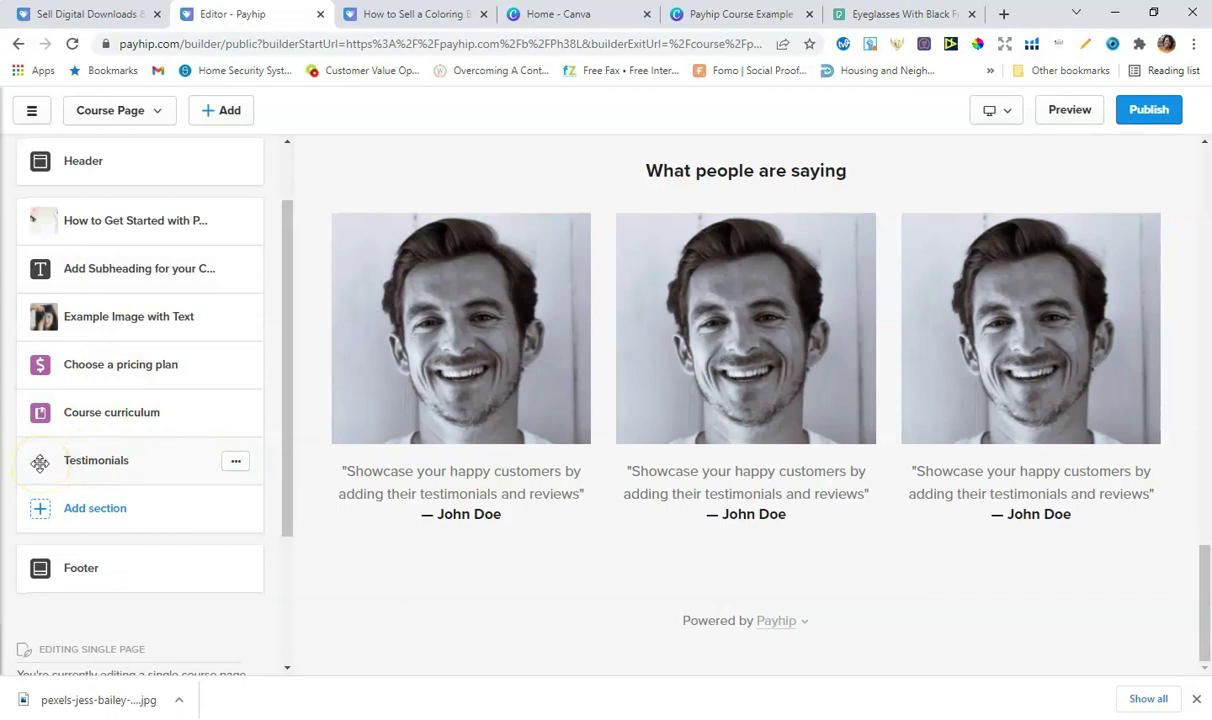
pyautogui.moveTo(40, 462); pyautogui.dragTo(33, 405)
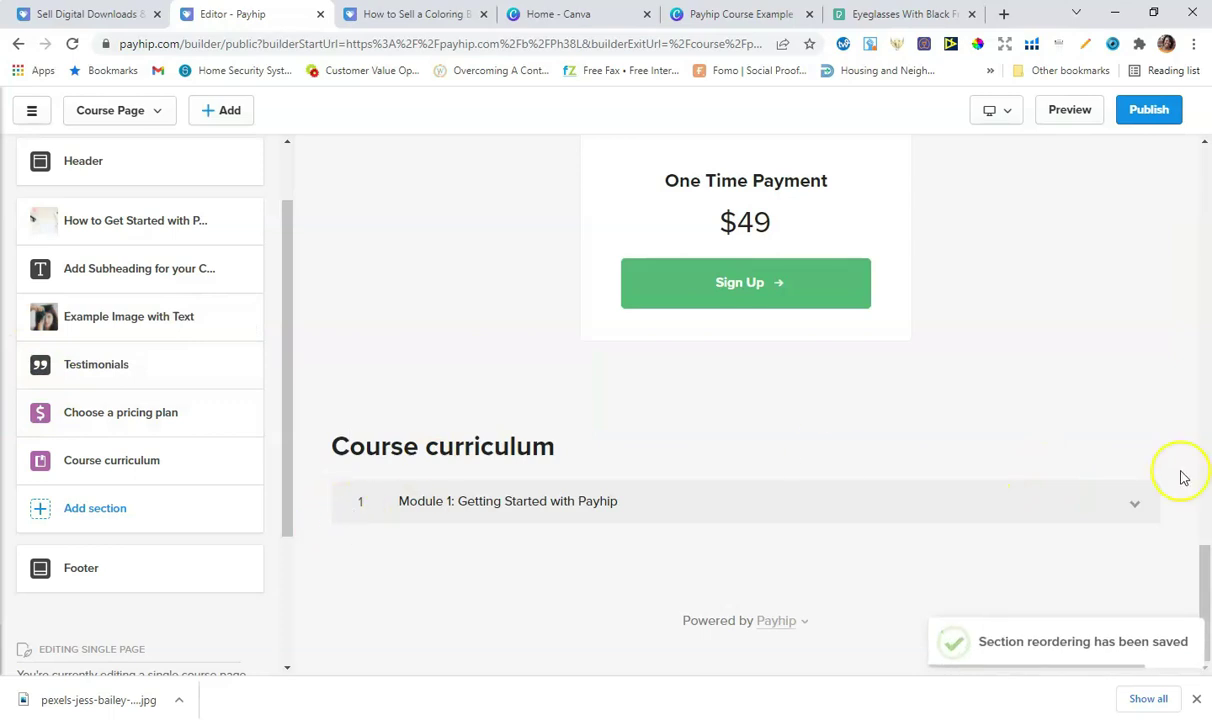
pyautogui.scroll(3, 1190, 467)
pyautogui.click(1150, 110)
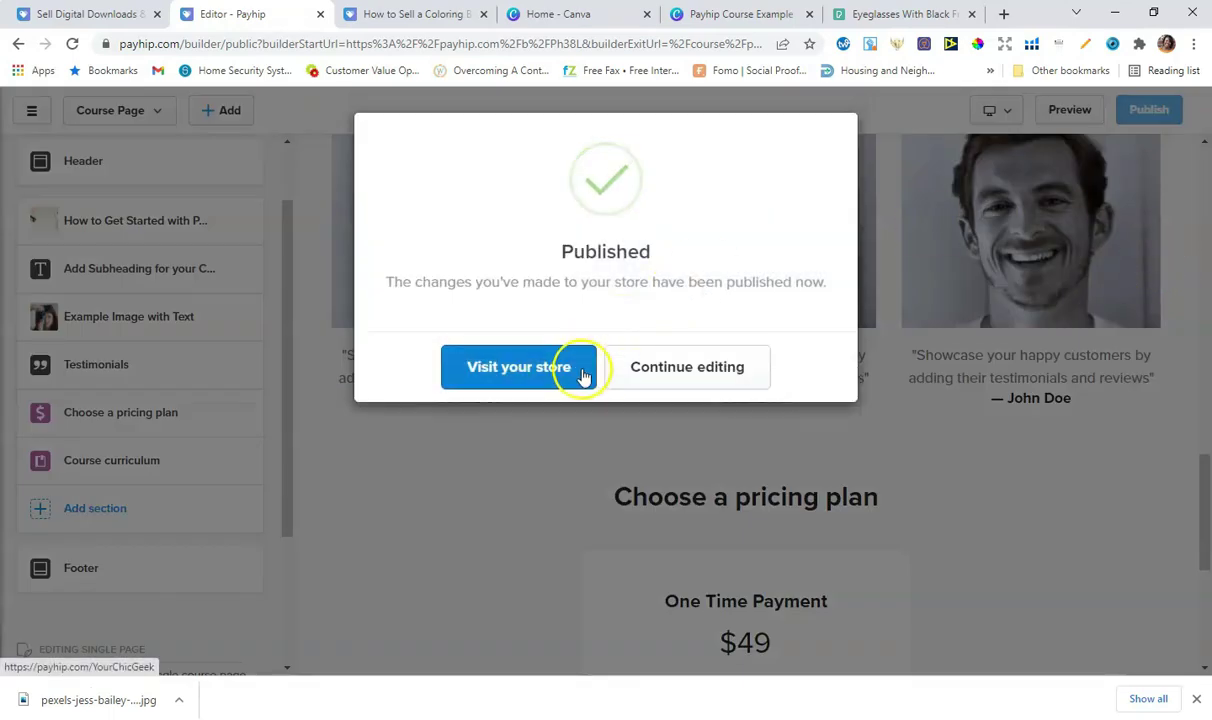
pyautogui.click(716, 380)
# Step: Preview the course sales page from header to curriculum, dismissing the private draft notice
pyautogui.click(1064, 113)
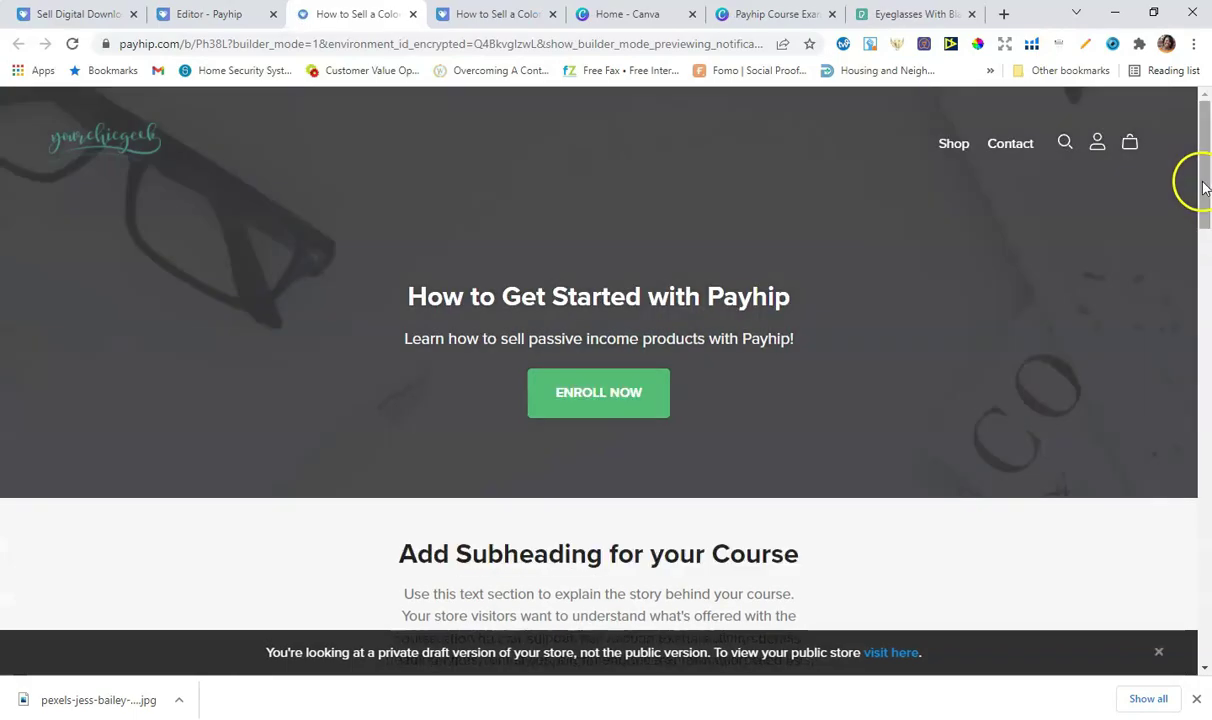
pyautogui.moveTo(1204, 188); pyautogui.dragTo(1202, 524)
pyautogui.scroll(-4, 1045, 412)
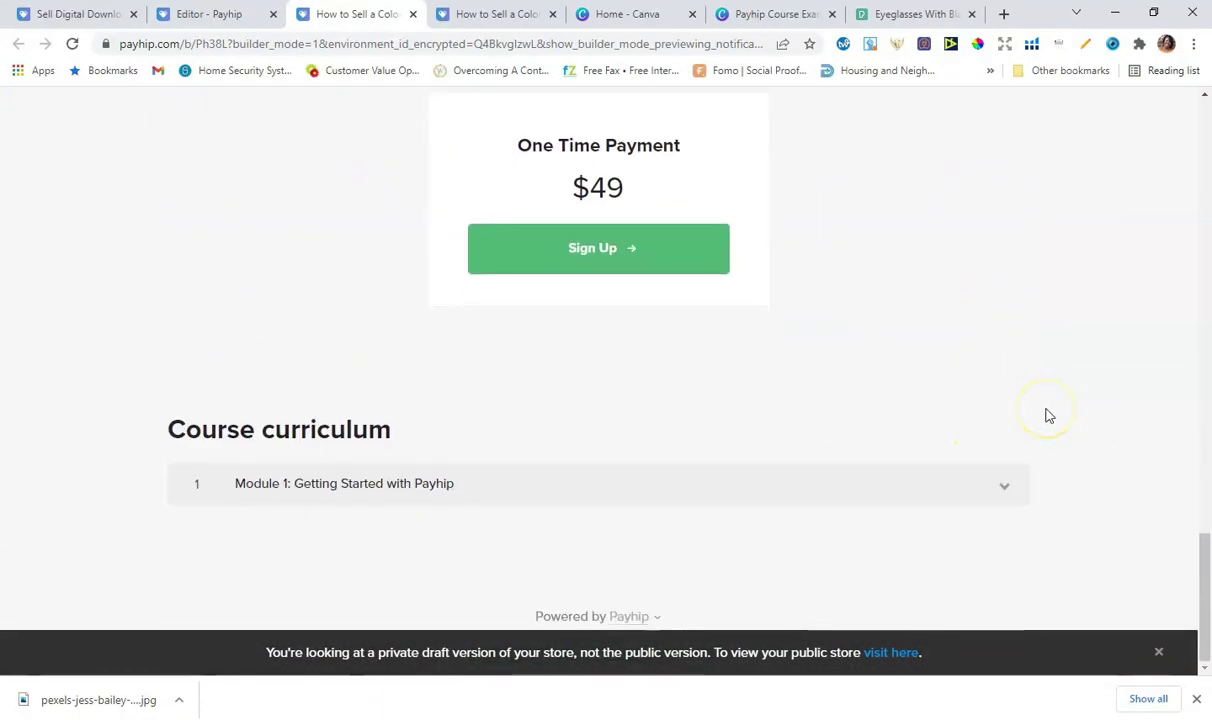
pyautogui.click(1158, 652)
pyautogui.moveTo(1204, 608); pyautogui.dragTo(1199, 120)
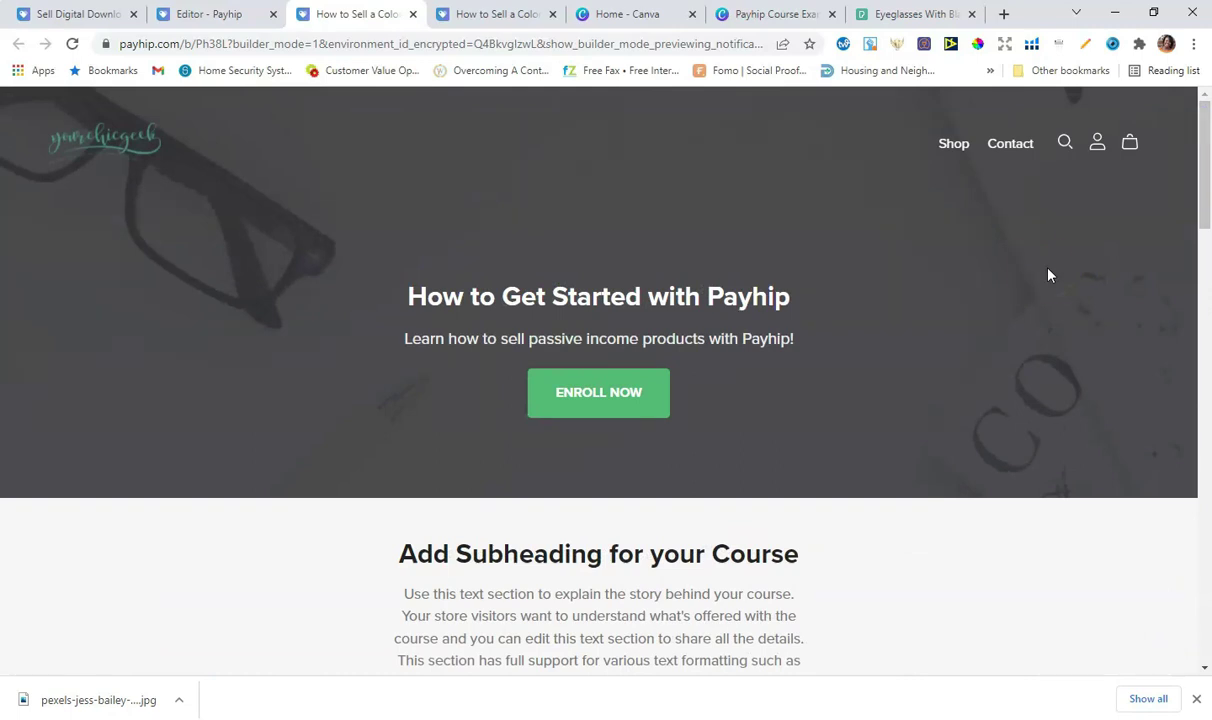
# Step: Visit the Shop page from the course preview and look over the "How to Sell a Coloring Book with Payhip" listing among the products
pyautogui.click(952, 146)
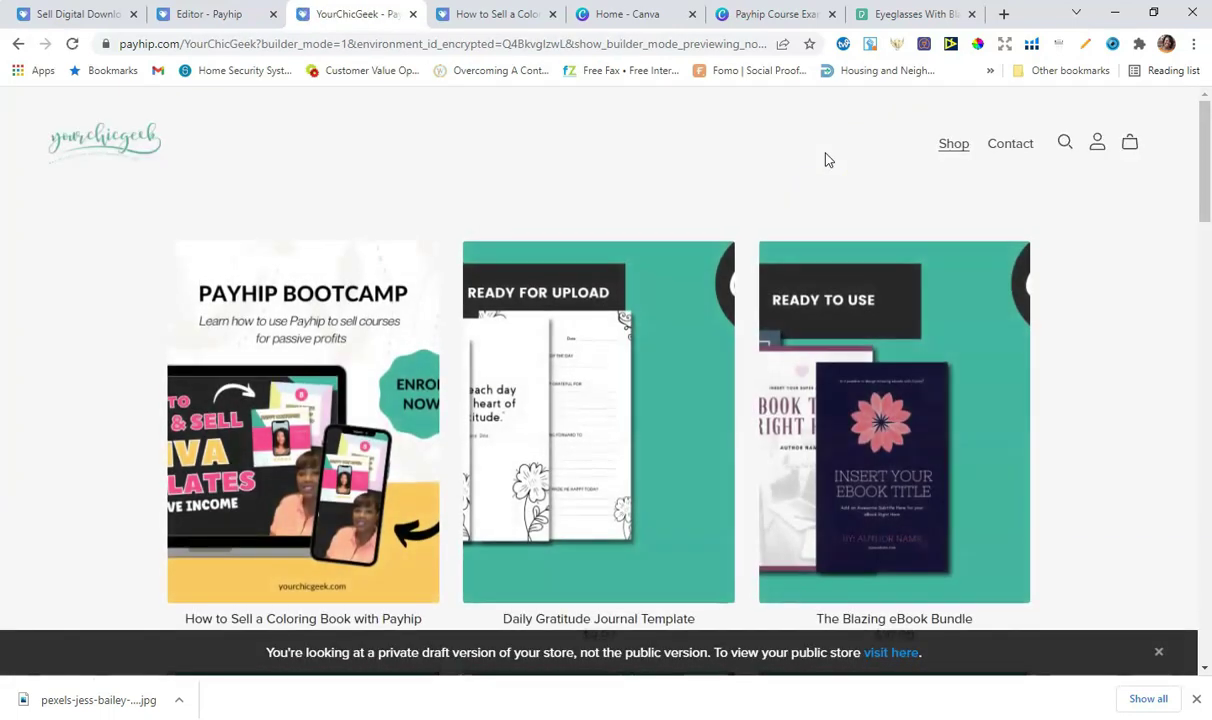
pyautogui.scroll(-1, 762, 444)
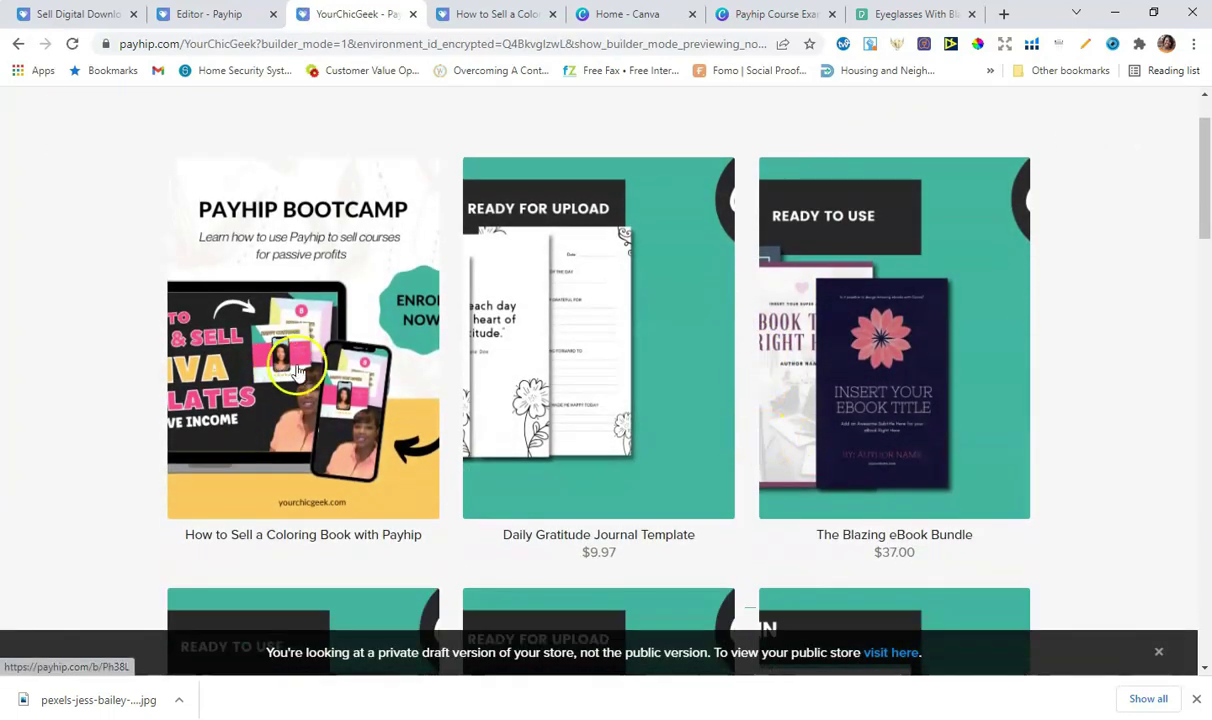
pyautogui.scroll(-1, 298, 372)
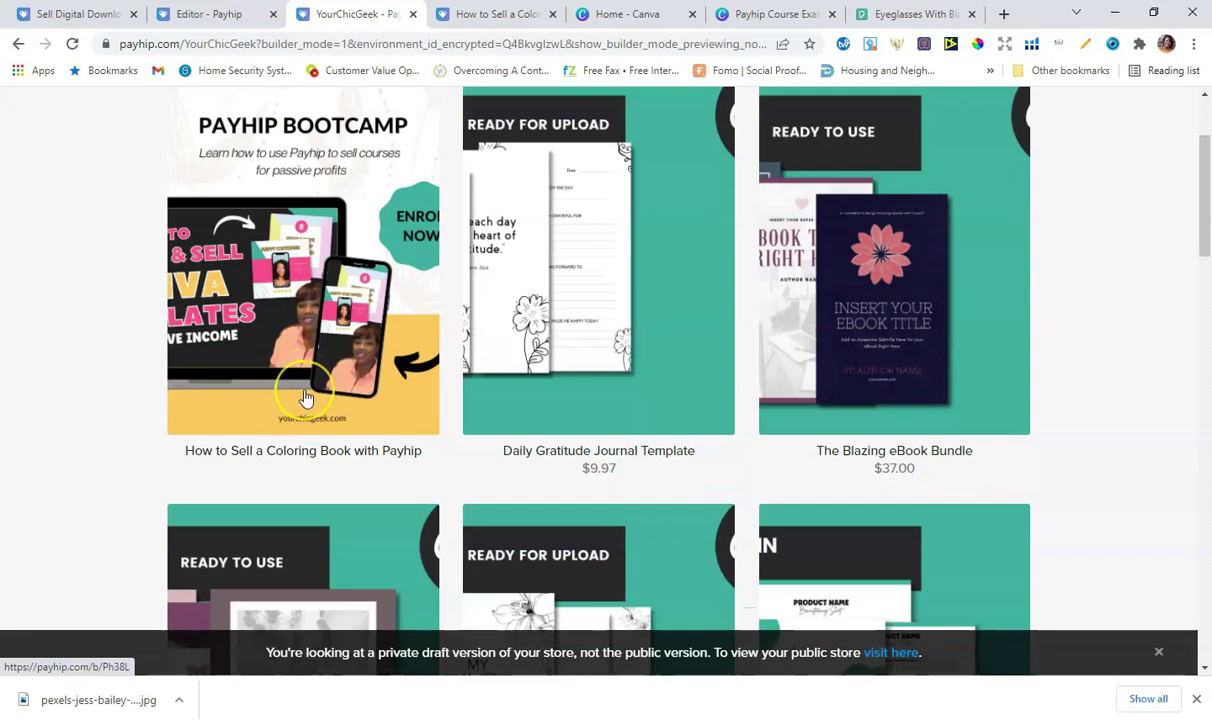
pyautogui.scroll(1, 306, 398)
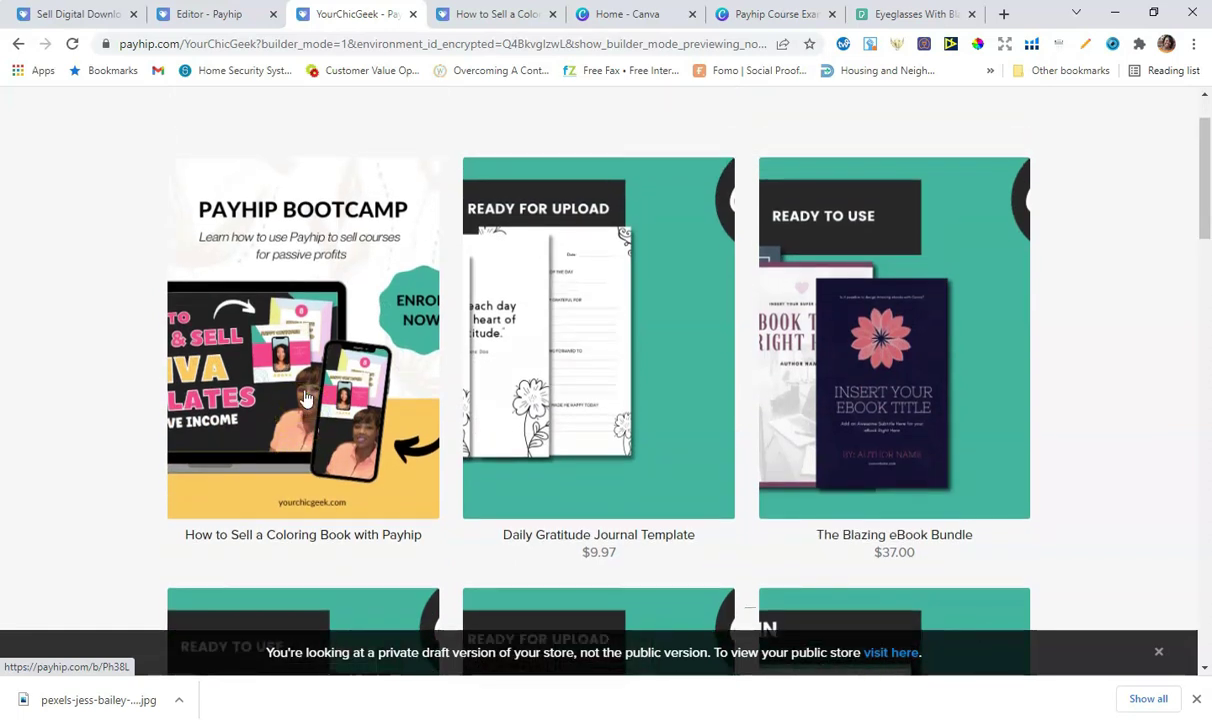
pyautogui.scroll(1, 1055, 346)
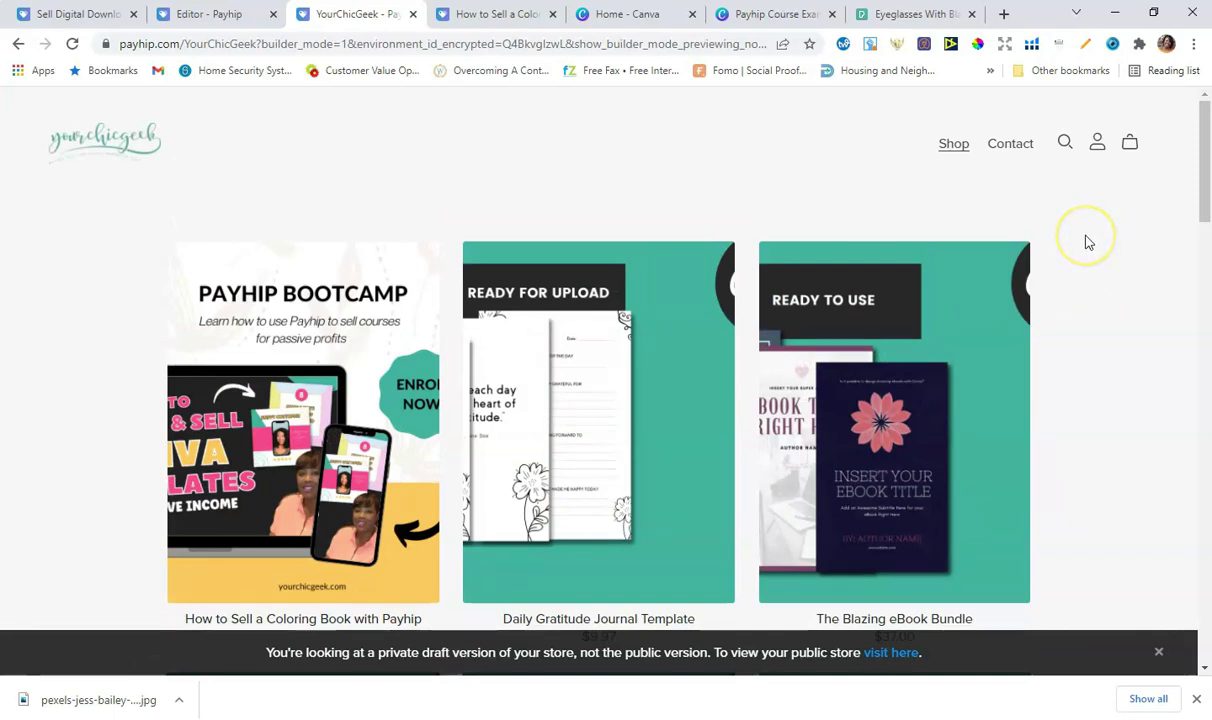
pyautogui.click(295, 475)
pyautogui.scroll(-2, 297, 476)
pyautogui.scroll(2, 338, 465)
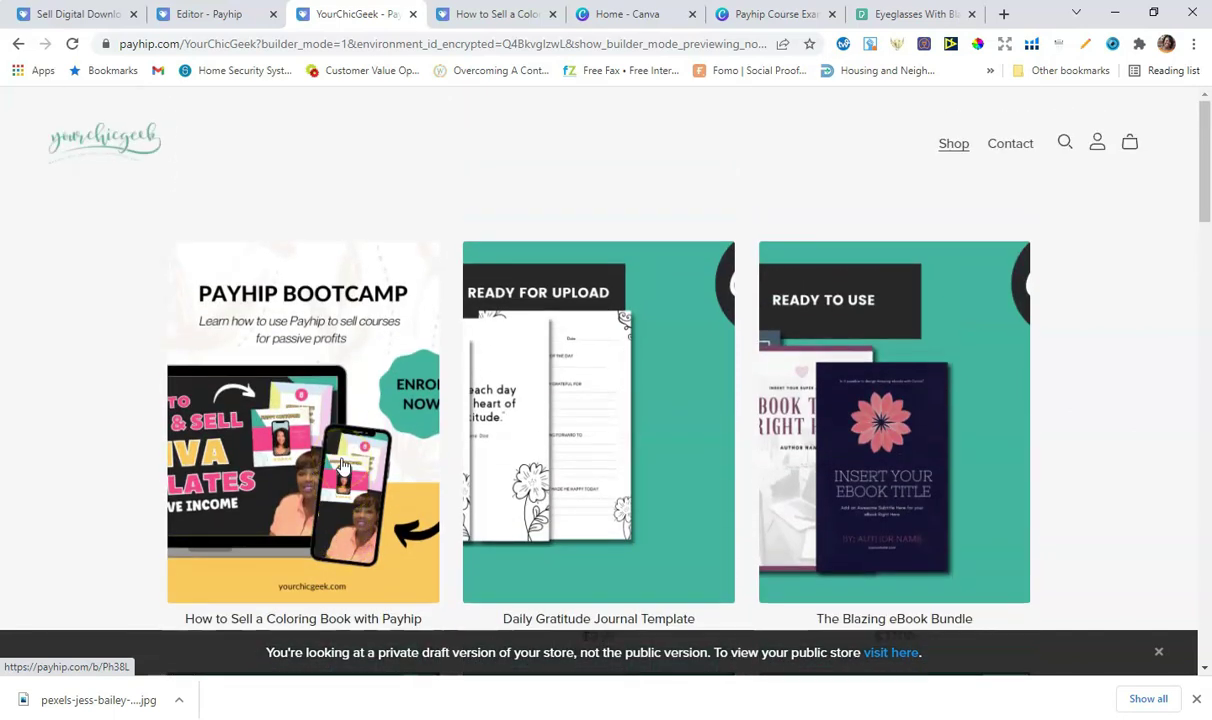